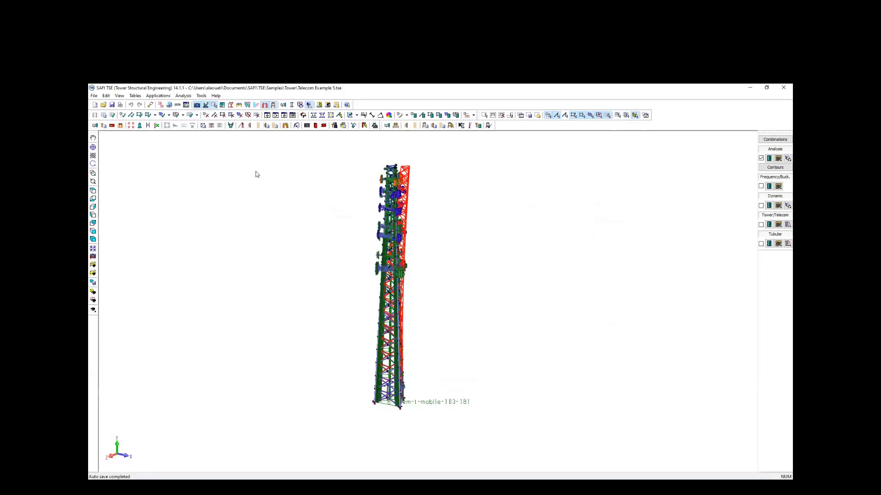
Examine the deformed shape and the mounted antennas along the upper part of the tower.
{"action": "scroll", "coordinate": [387, 185], "scroll_direction": "up", "scroll_amount": 7}
{"action": "scroll", "coordinate": [388, 185], "scroll_direction": "down", "scroll_amount": 6}
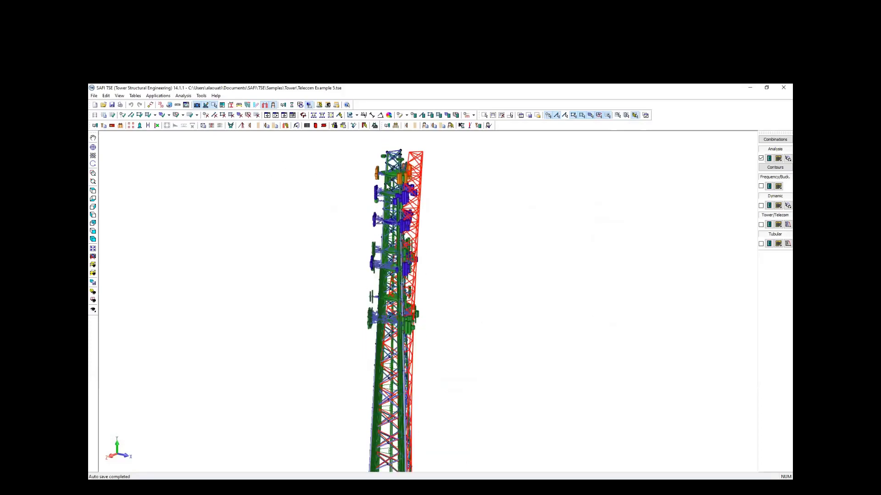
{"action": "scroll", "coordinate": [387, 186], "scroll_direction": "up", "scroll_amount": 6}
{"action": "scroll", "coordinate": [388, 186], "scroll_direction": "up", "scroll_amount": 2}
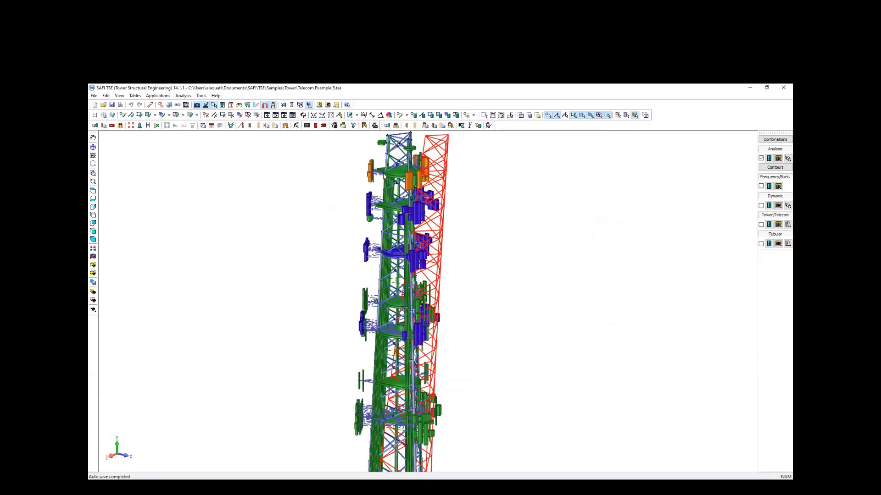
{"action": "scroll", "coordinate": [384, 177], "scroll_direction": "down", "scroll_amount": 2}
{"action": "scroll", "coordinate": [385, 177], "scroll_direction": "up", "scroll_amount": 5}
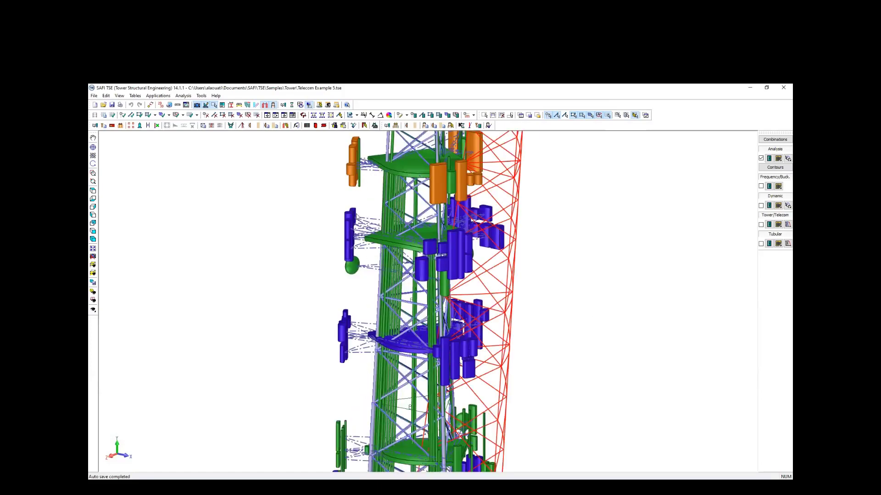
{"action": "scroll", "coordinate": [360, 223], "scroll_direction": "down", "scroll_amount": 4}
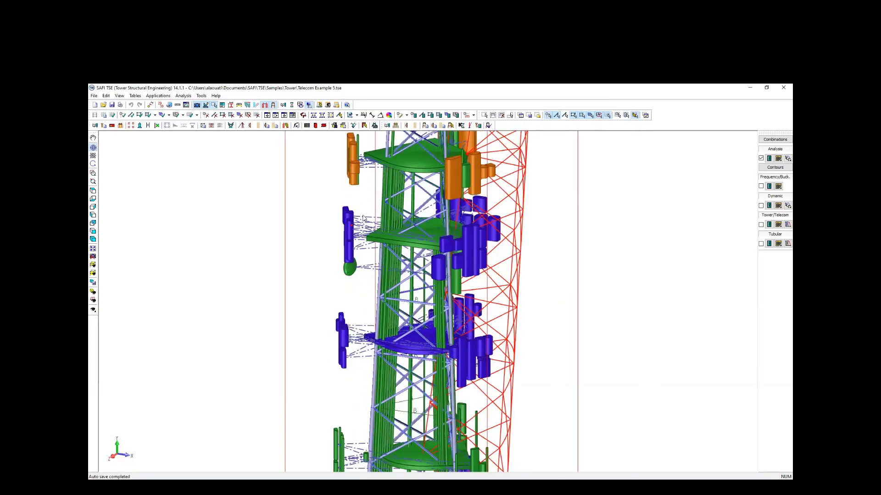
{"action": "scroll", "coordinate": [367, 166], "scroll_direction": "down", "scroll_amount": 3}
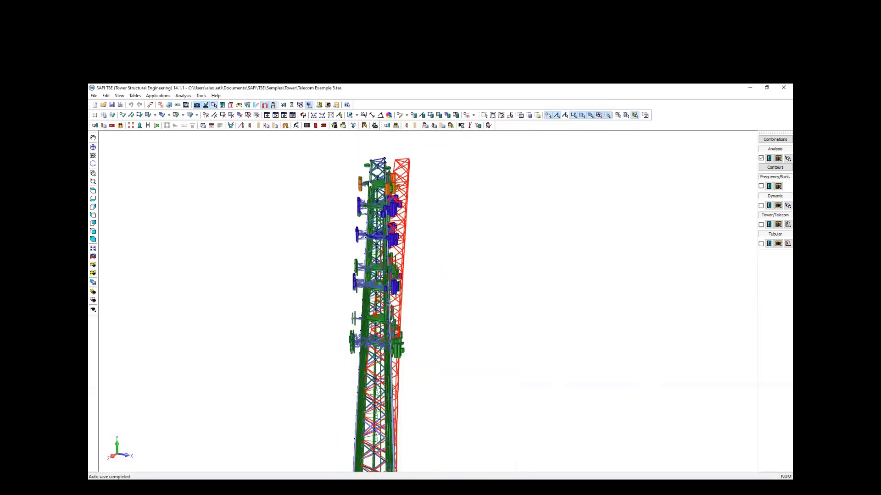
Turn off the analysis results display on the tower model.
{"action": "left_click", "coordinate": [761, 159]}
{"action": "scroll", "coordinate": [388, 203], "scroll_direction": "up", "scroll_amount": 5}
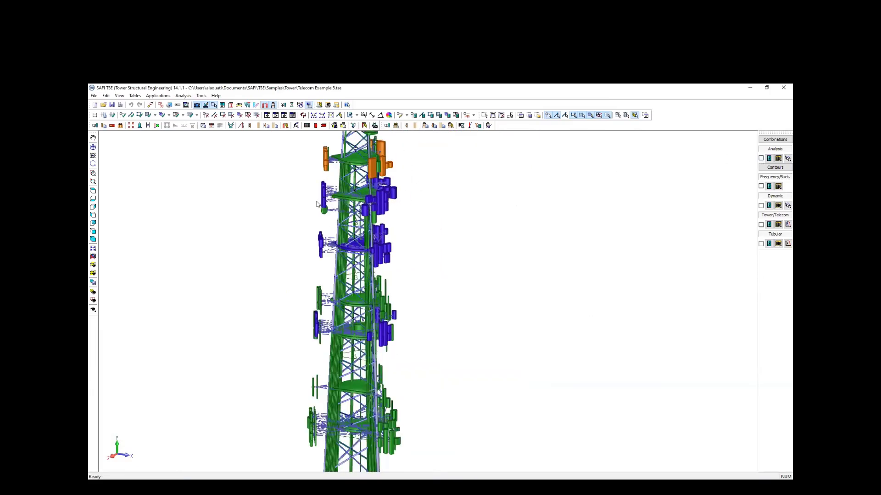
{"action": "scroll", "coordinate": [344, 193], "scroll_direction": "down", "scroll_amount": 1}
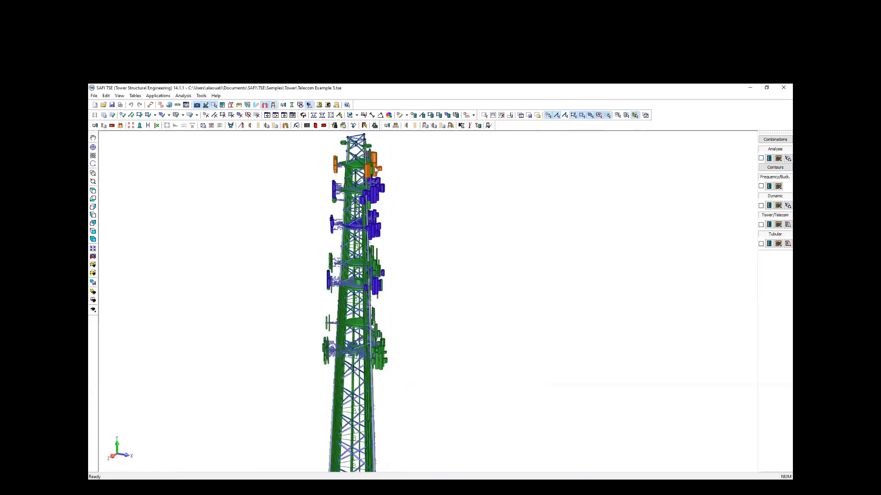
{"action": "scroll", "coordinate": [375, 168], "scroll_direction": "up", "scroll_amount": 1}
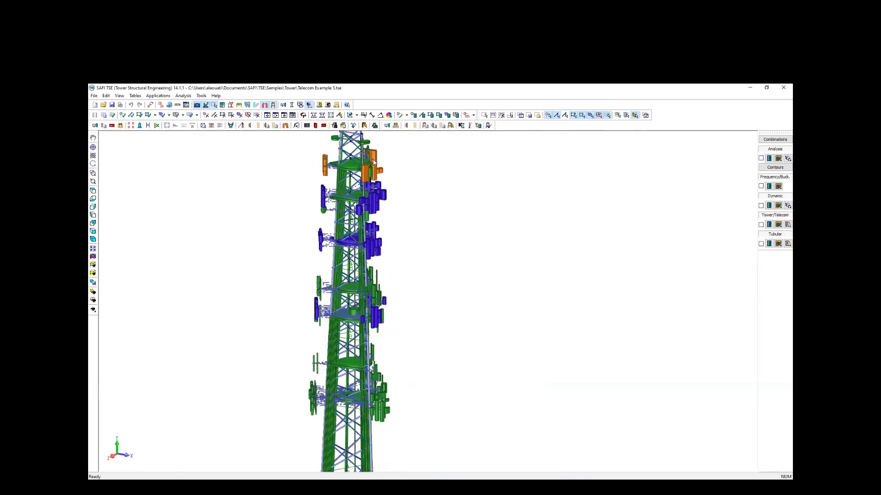
{"action": "scroll", "coordinate": [277, 168], "scroll_direction": "up", "scroll_amount": 5}
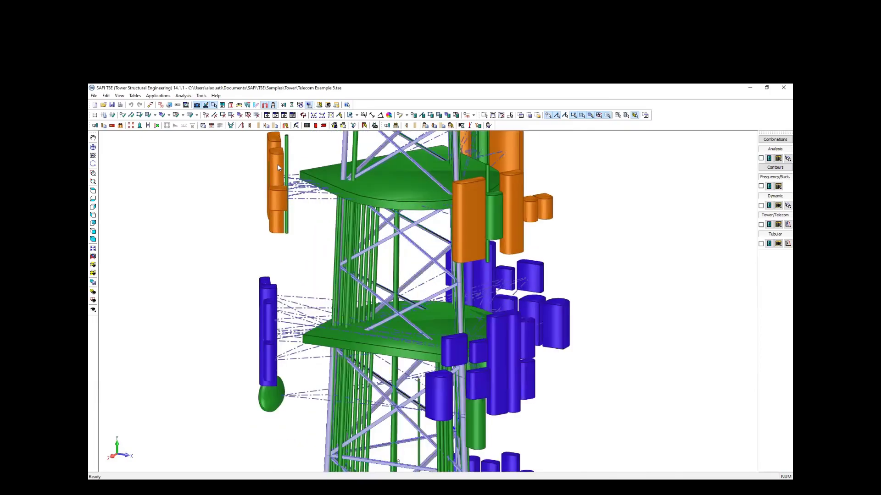
Inspect the attributes and category options of the orange AIR 3246 B66 w/Mount Pipe antenna, leaving them unchanged.
{"action": "double_click", "coordinate": [278, 168]}
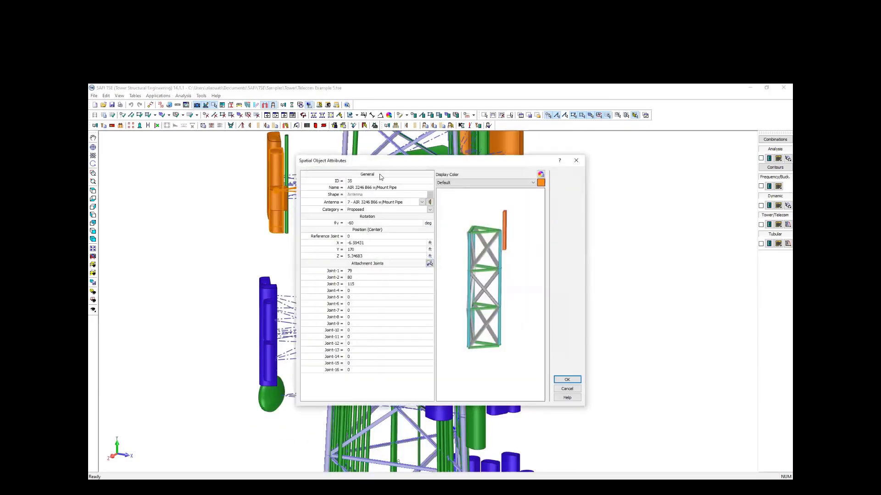
{"action": "left_click_drag", "start_coordinate": [382, 161], "coordinate": [346, 160]}
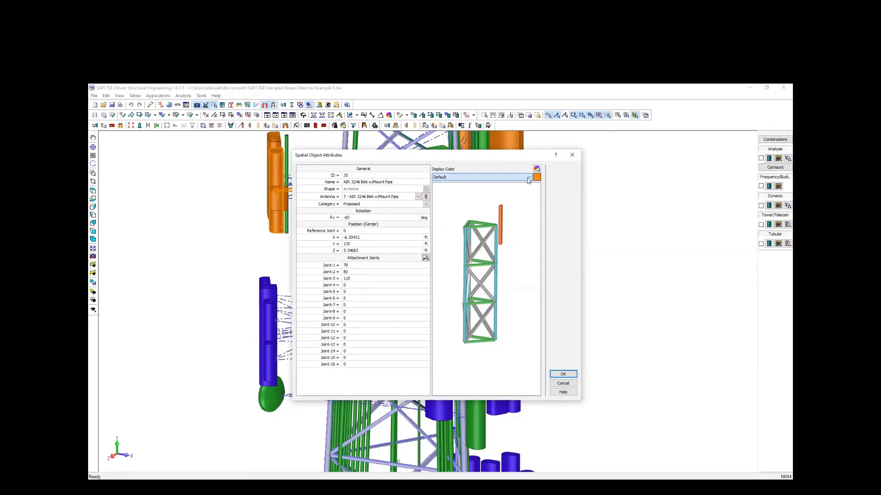
{"action": "left_click", "coordinate": [563, 383]}
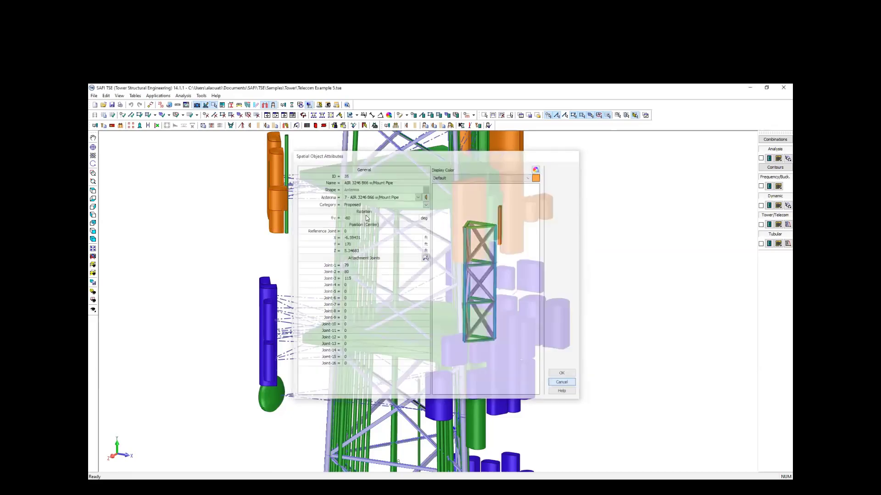
{"action": "double_click", "coordinate": [281, 169]}
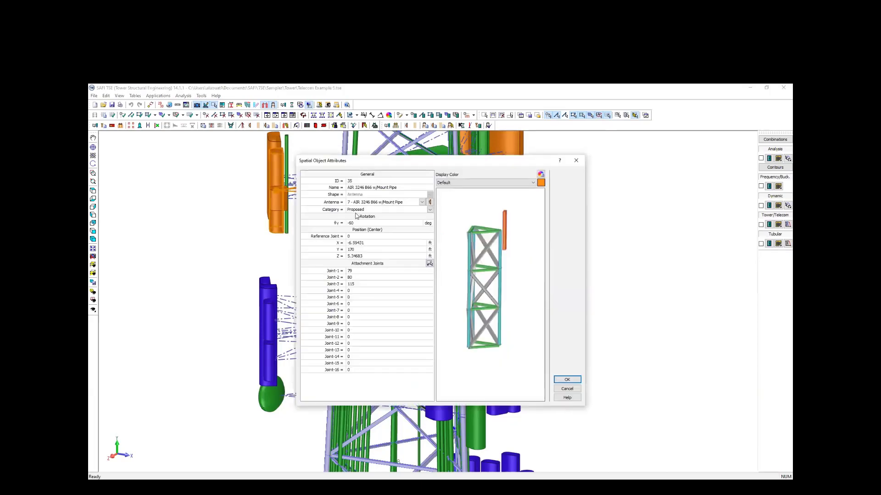
{"action": "left_click", "coordinate": [410, 210]}
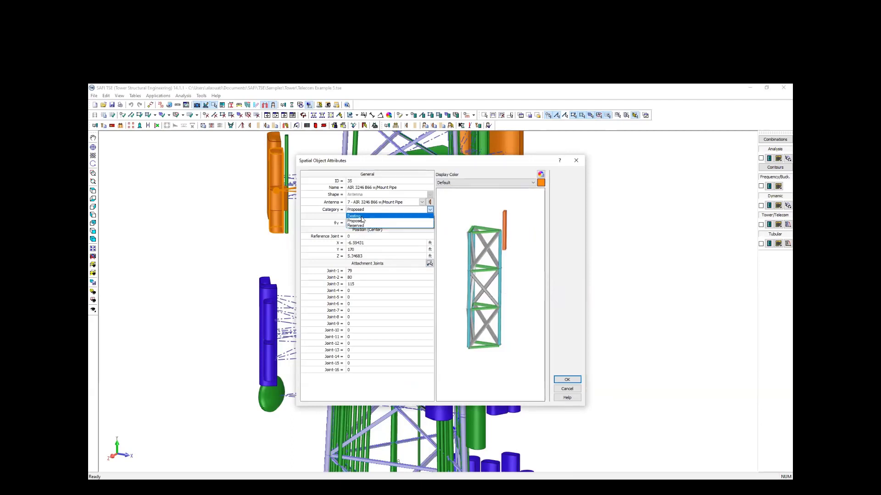
{"action": "left_click", "coordinate": [560, 386]}
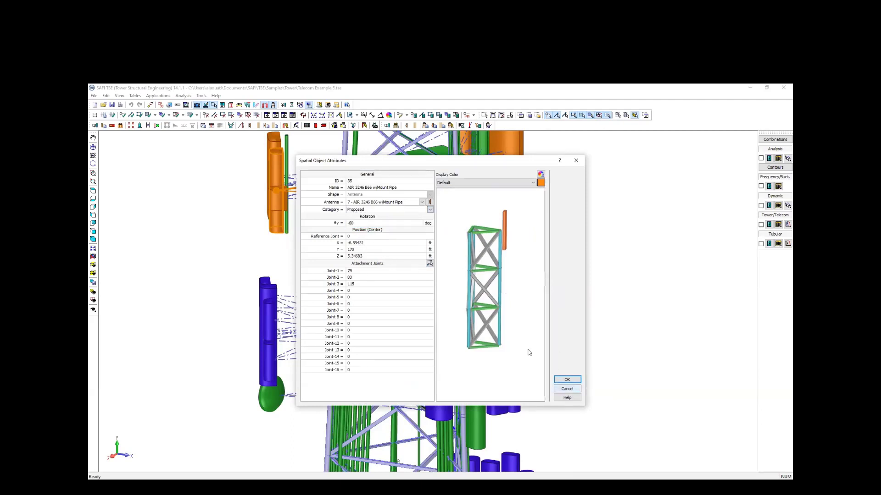
{"action": "left_click", "coordinate": [557, 390]}
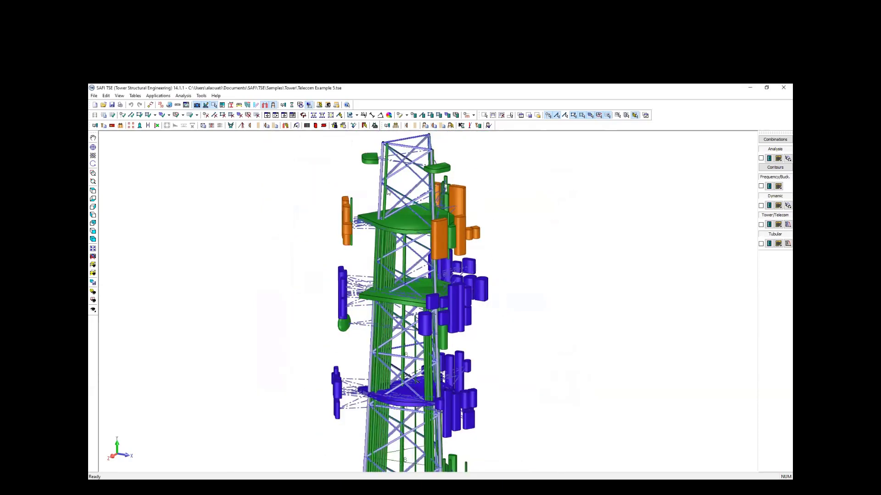
Examine the colour-coded antennas and mounts along the upper tower from the front.
{"action": "scroll", "coordinate": [388, 193], "scroll_direction": "down", "scroll_amount": 2}
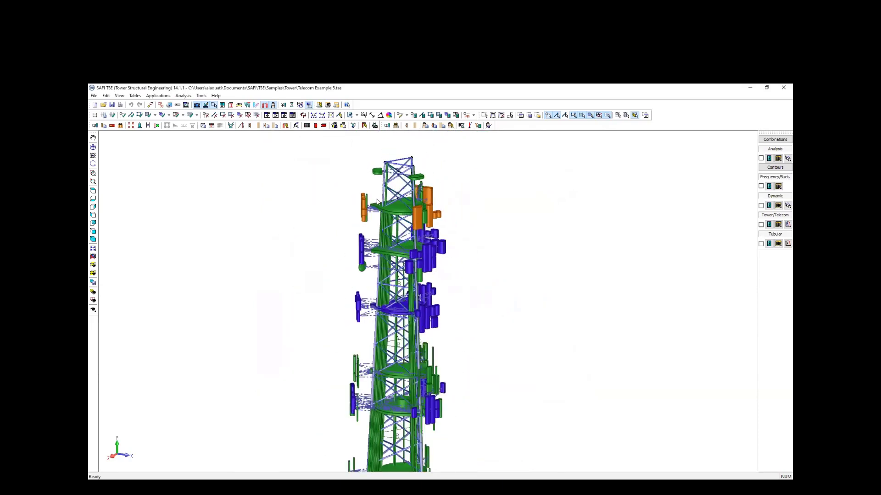
{"action": "scroll", "coordinate": [329, 184], "scroll_direction": "down", "scroll_amount": 3}
{"action": "scroll", "coordinate": [357, 206], "scroll_direction": "up", "scroll_amount": 4}
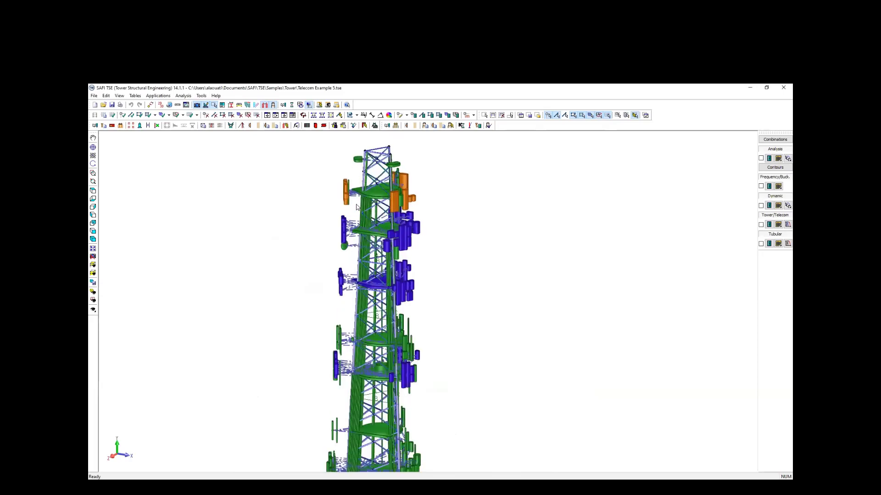
{"action": "mouse_move", "coordinate": [359, 207]}
{"action": "middle_mouse_down"}
{"action": "mouse_move", "coordinate": [343, 202]}
{"action": "mouse_move", "coordinate": [356, 194]}
{"action": "middle_mouse_up"}
{"action": "scroll", "coordinate": [354, 195], "scroll_direction": "down", "scroll_amount": 3}
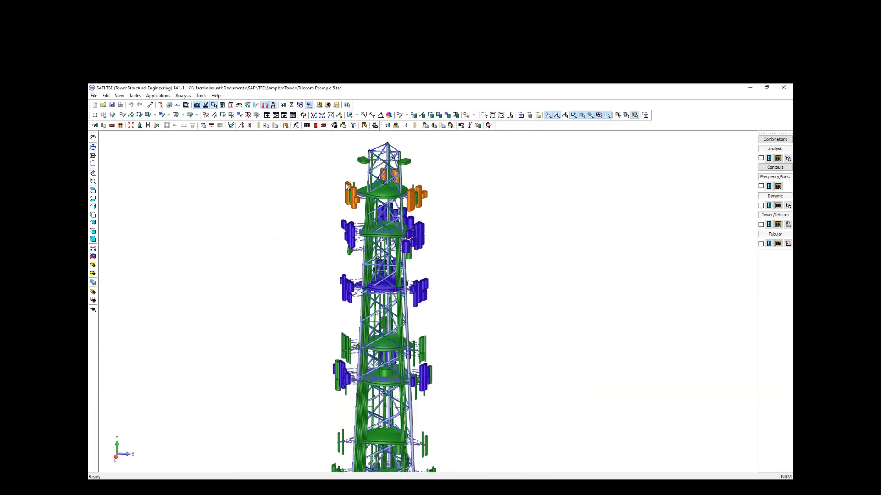
{"action": "scroll", "coordinate": [363, 237], "scroll_direction": "up", "scroll_amount": 2}
{"action": "scroll", "coordinate": [364, 237], "scroll_direction": "up", "scroll_amount": 1}
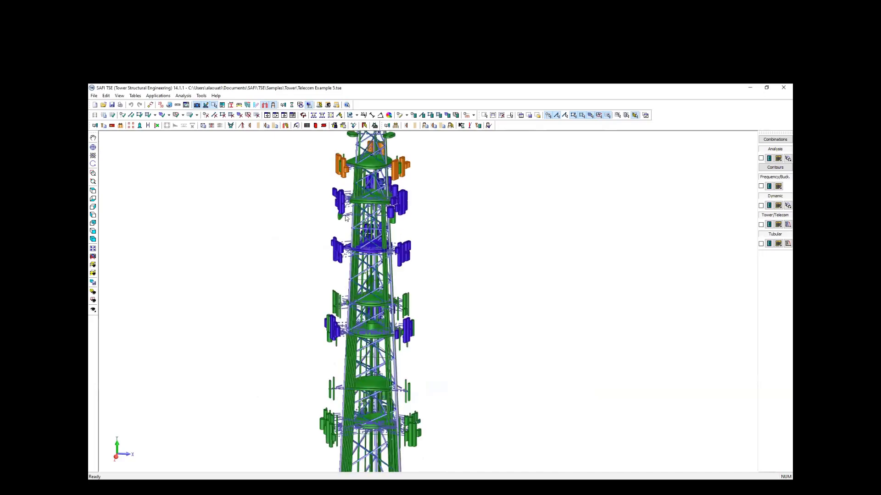
{"action": "scroll", "coordinate": [345, 205], "scroll_direction": "up", "scroll_amount": 2}
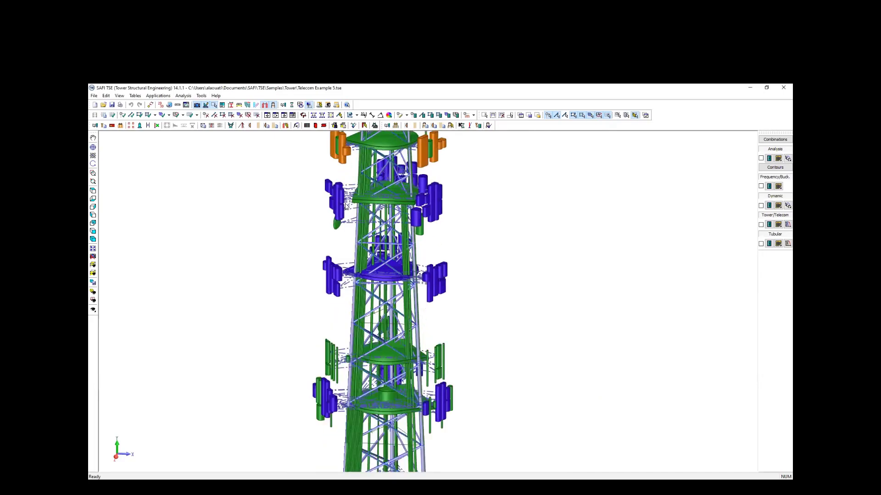
{"action": "scroll", "coordinate": [346, 207], "scroll_direction": "down", "scroll_amount": 2}
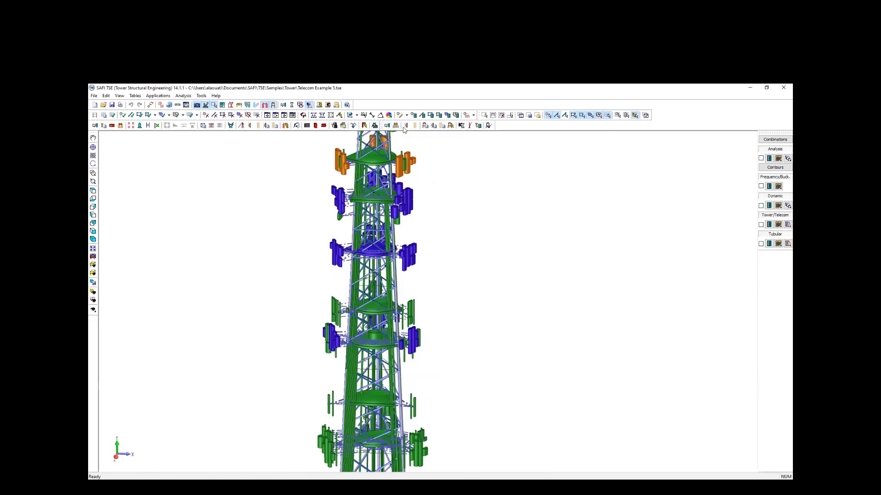
Open the definitions of the tower's antennas.
{"action": "left_click_drag", "start_coordinate": [383, 125], "coordinate": [449, 126]}
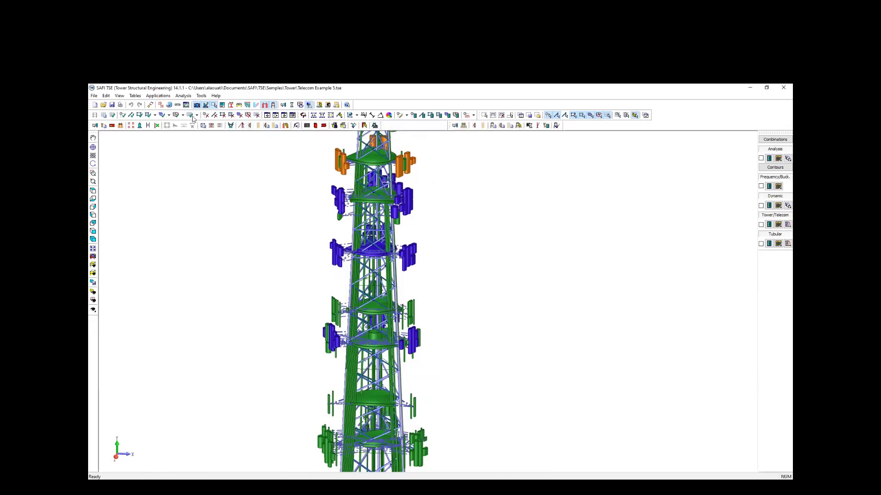
{"action": "left_click", "coordinate": [267, 128]}
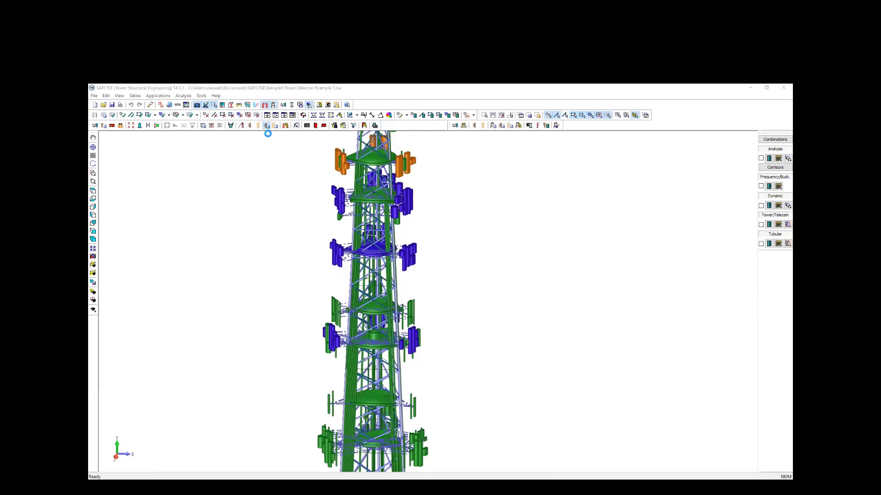
{"action": "left_click_drag", "start_coordinate": [346, 196], "coordinate": [314, 185]}
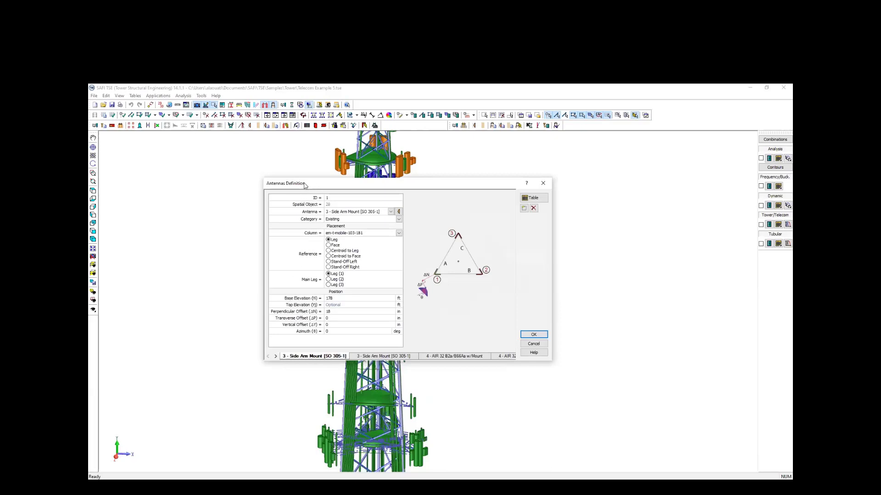
Add a new antenna by duplicating the Side Arm Mount [SO 305-1] record, keeping its category as Existing.
{"action": "left_click", "coordinate": [524, 209]}
{"action": "key", "text": "Return"}
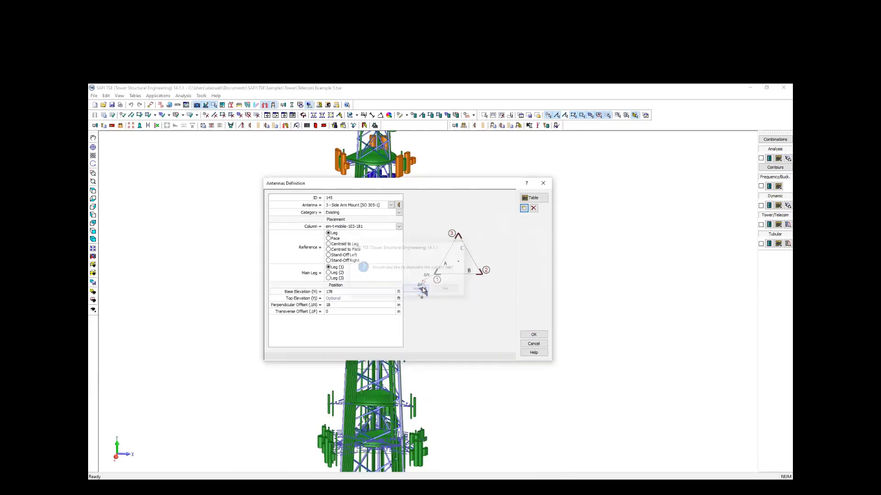
{"action": "left_click", "coordinate": [340, 213]}
{"action": "left_click", "coordinate": [340, 214]}
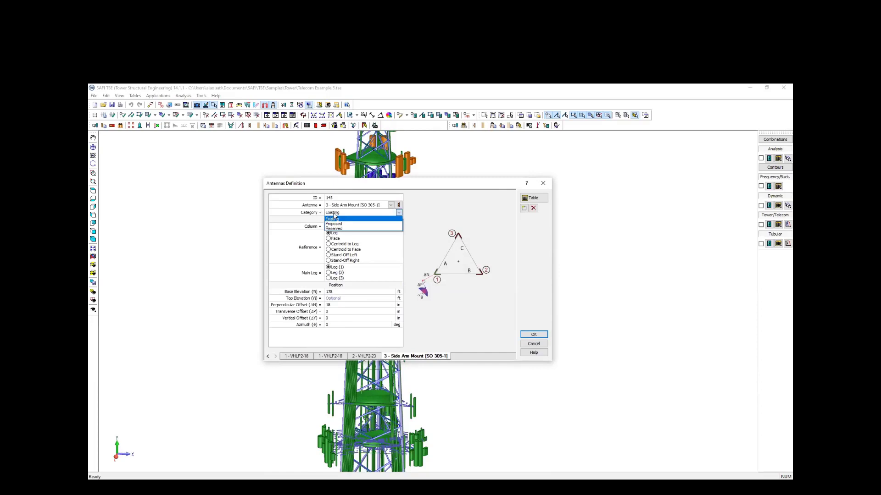
{"action": "left_click", "coordinate": [334, 215]}
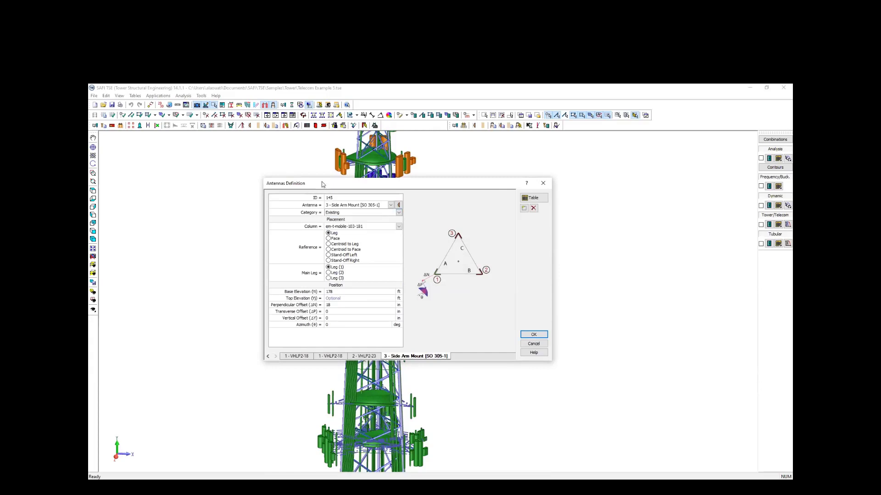
Try the Face and Centroid to Face placement references for the new antenna, and return to Leg.
{"action": "left_click_drag", "start_coordinate": [323, 184], "coordinate": [319, 180]}
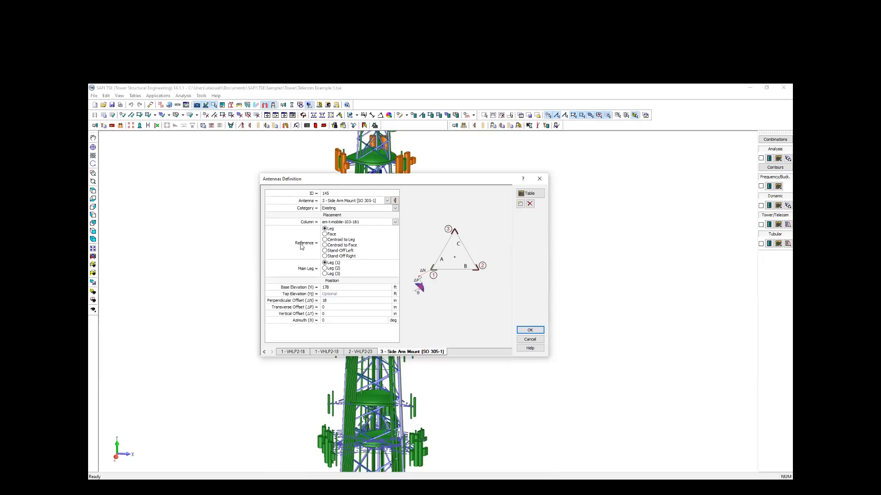
{"action": "left_click", "coordinate": [325, 234]}
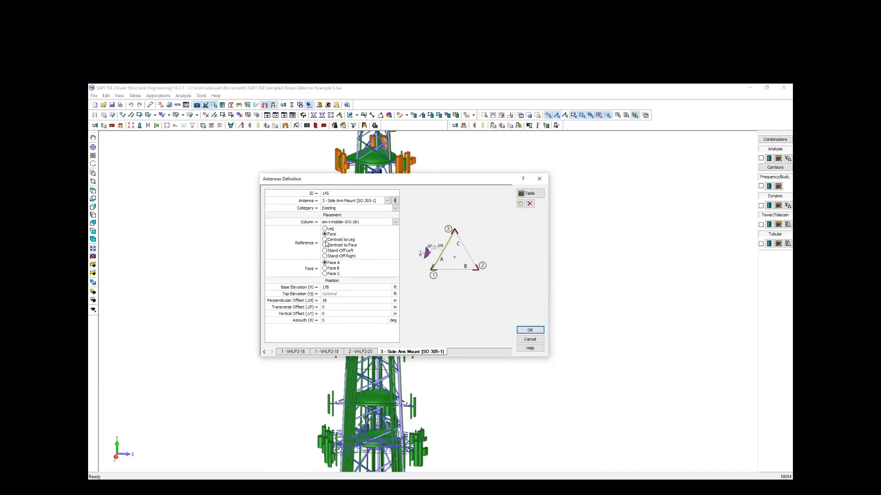
{"action": "left_click", "coordinate": [325, 245]}
{"action": "left_click", "coordinate": [325, 228]}
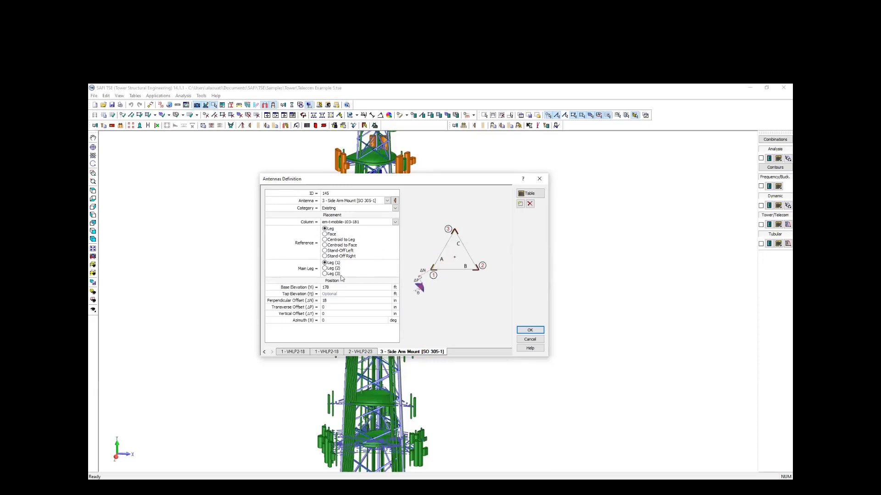
Try each main leg for the new antenna's placement, ending on Leg (3).
{"action": "left_click", "coordinate": [325, 268]}
{"action": "left_click", "coordinate": [325, 274]}
{"action": "left_click", "coordinate": [326, 263]}
{"action": "left_click", "coordinate": [326, 268]}
{"action": "left_click", "coordinate": [325, 274]}
{"action": "left_click_drag", "start_coordinate": [334, 184], "coordinate": [330, 179]}
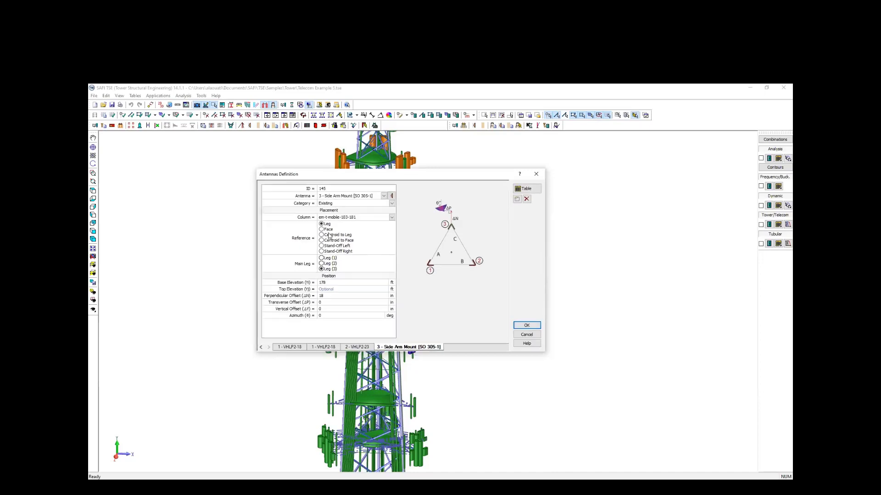
Go through the new antenna's position and azimuth fields, and delete that antenna record.
{"action": "double_click", "coordinate": [329, 295]}
{"action": "left_click", "coordinate": [331, 303]}
{"action": "left_click", "coordinate": [328, 317]}
{"action": "left_click", "coordinate": [526, 199]}
{"action": "left_click", "coordinate": [403, 279]}
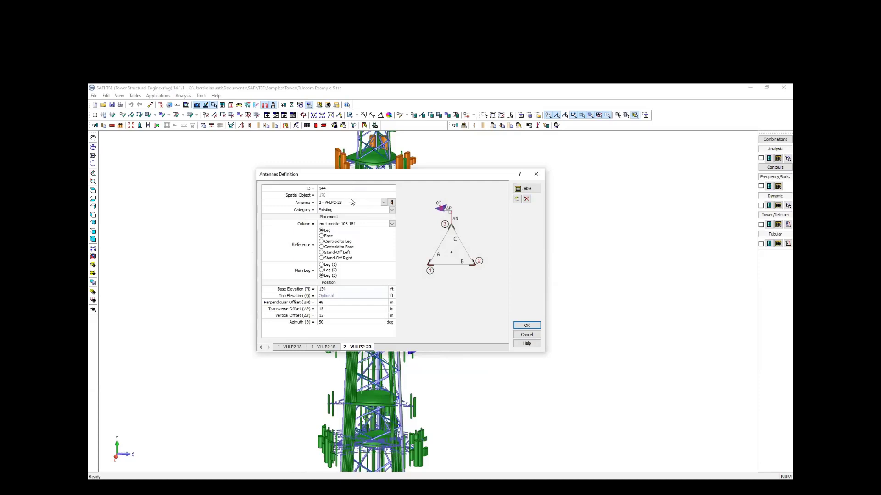
Open the table listing all antenna definitions.
{"action": "left_click_drag", "start_coordinate": [353, 177], "coordinate": [351, 197]}
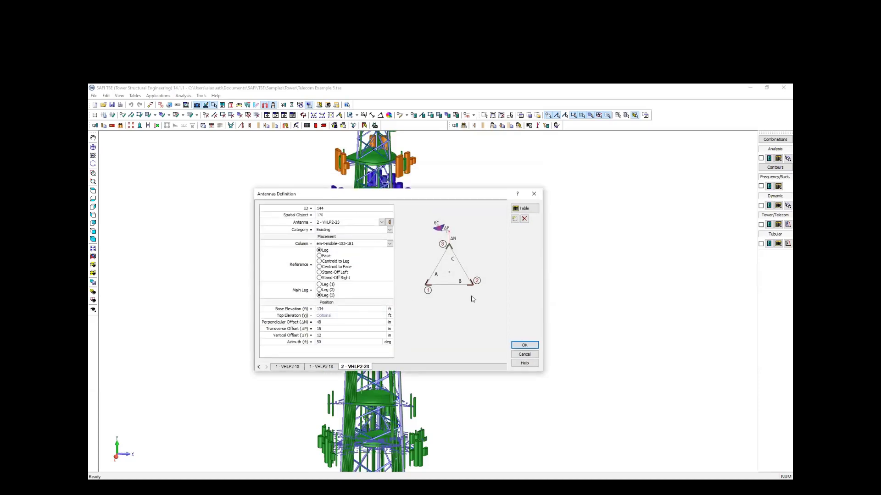
{"action": "left_click", "coordinate": [523, 209]}
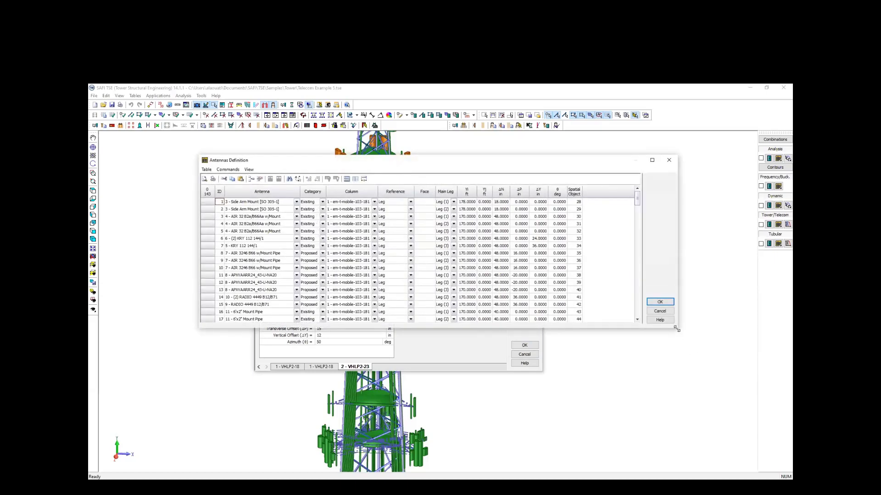
Enlarge the antenna definitions table, browse it to the last record, and close both antenna definition dialogs with the definitions accepted.
{"action": "left_click_drag", "start_coordinate": [676, 329], "coordinate": [657, 418]}
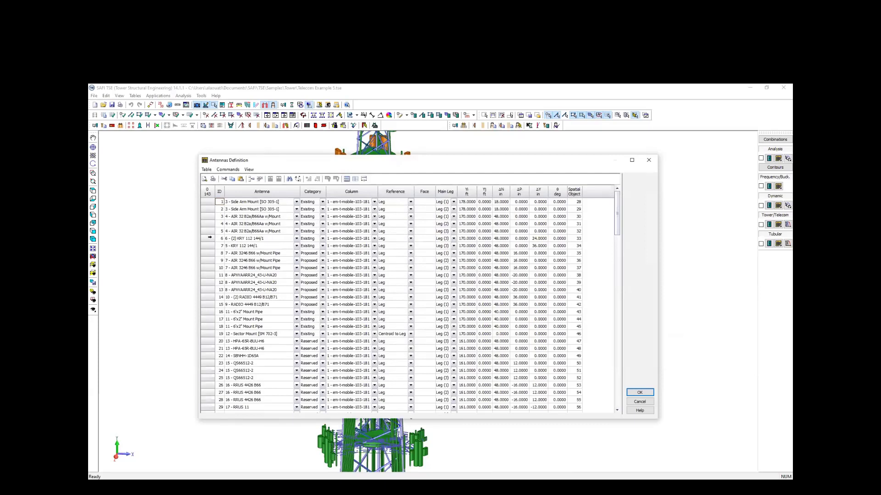
{"action": "left_click", "coordinate": [233, 233]}
{"action": "scroll", "coordinate": [591, 244], "scroll_direction": "down", "scroll_amount": 7}
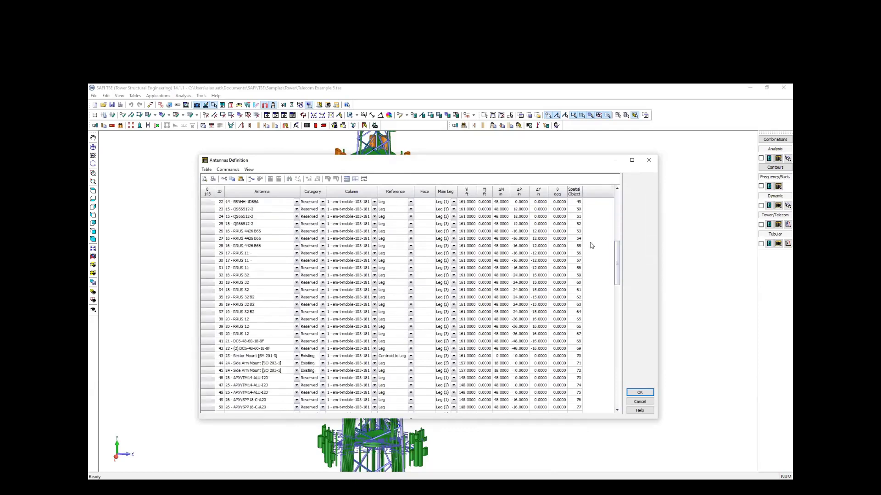
{"action": "scroll", "coordinate": [591, 245], "scroll_direction": "down", "scroll_amount": 20}
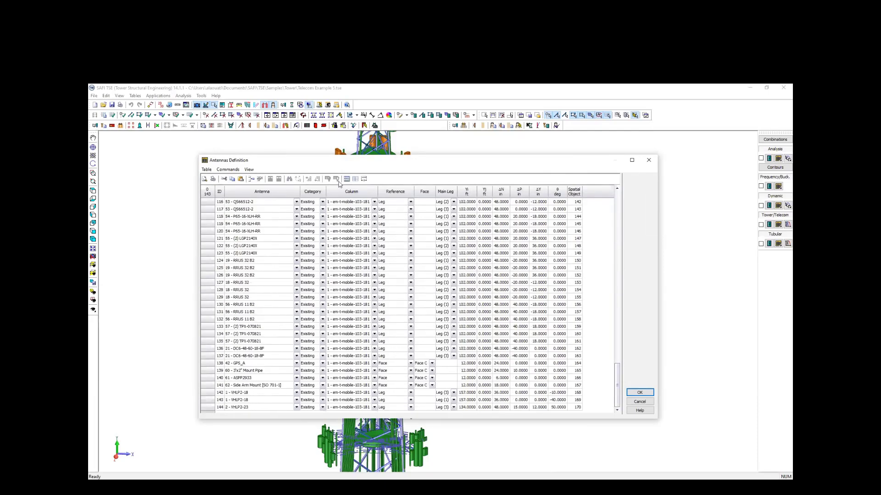
{"action": "left_click", "coordinate": [640, 393]}
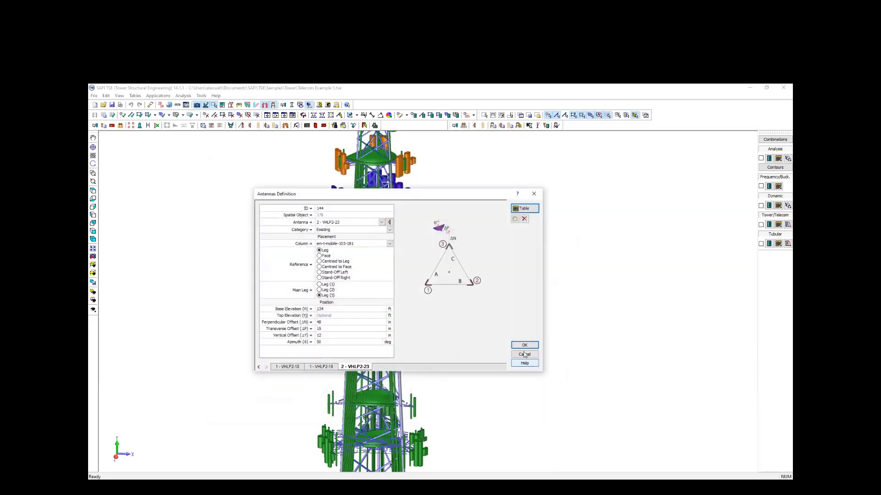
{"action": "left_click", "coordinate": [524, 349]}
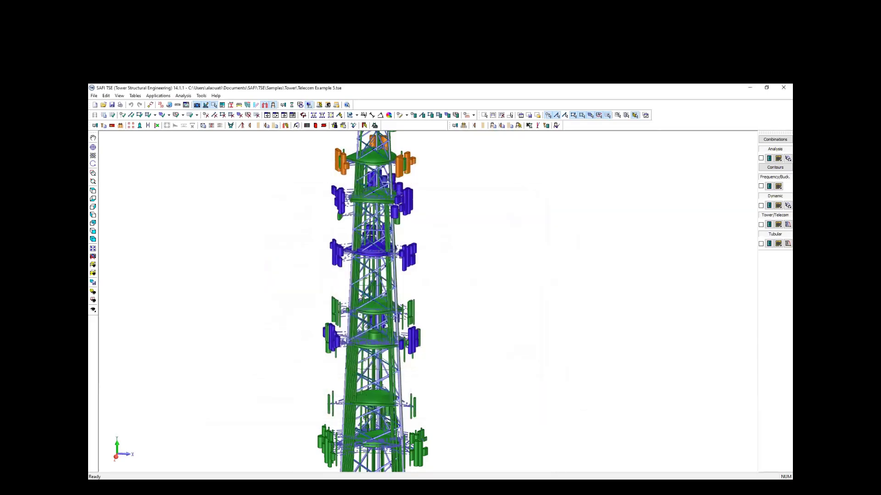
Open the recent model webinar latticed.tse without saving the changes to Telecom Example 5.tse.
{"action": "scroll", "coordinate": [361, 297], "scroll_direction": "down", "scroll_amount": 5}
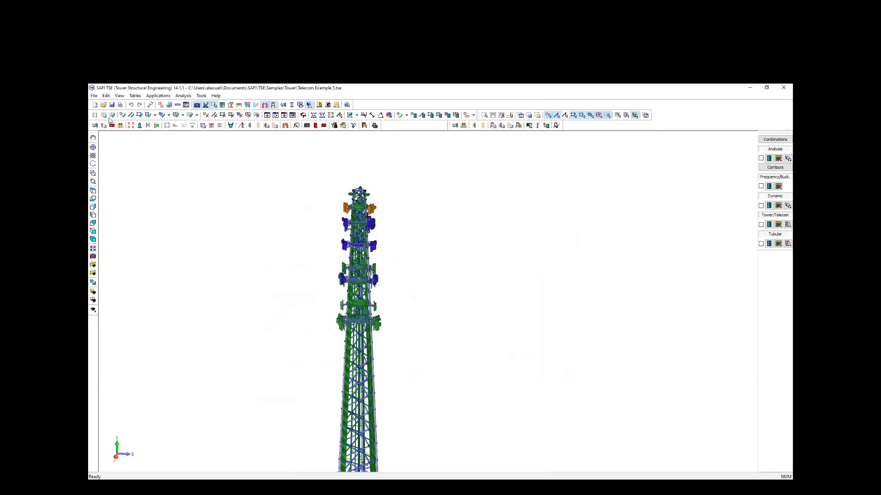
{"action": "left_click", "coordinate": [94, 95]}
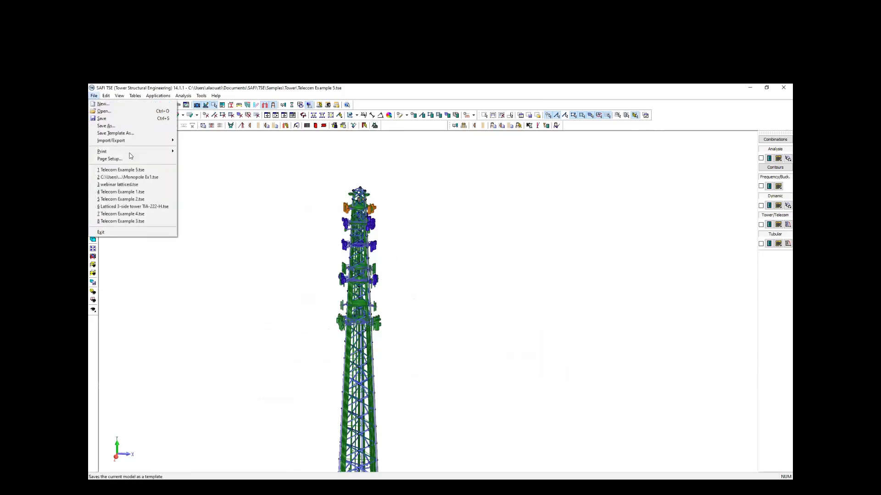
{"action": "left_click", "coordinate": [158, 185]}
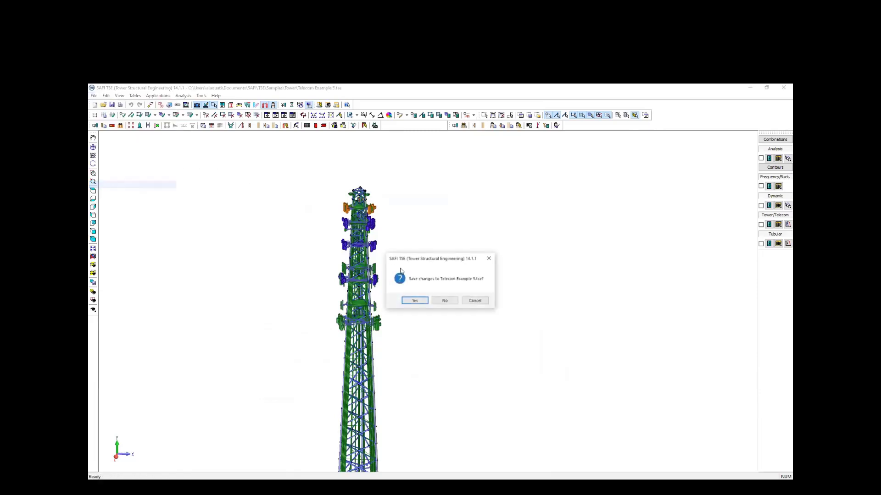
{"action": "left_click", "coordinate": [444, 300]}
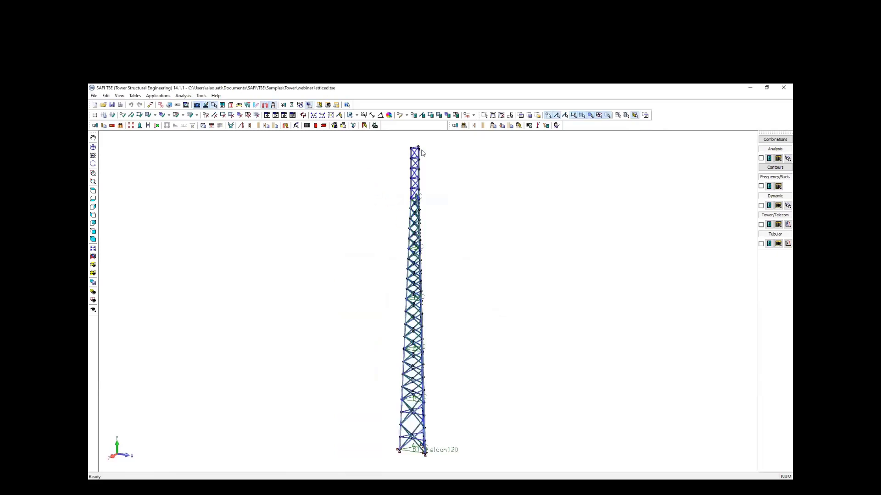
Open the automatic antenna definition for the lattice tower and choose 1 - P4-102 as the antenna.
{"action": "scroll", "coordinate": [417, 151], "scroll_direction": "up", "scroll_amount": 2}
{"action": "scroll", "coordinate": [404, 190], "scroll_direction": "down", "scroll_amount": 5}
{"action": "scroll", "coordinate": [401, 155], "scroll_direction": "up", "scroll_amount": 9}
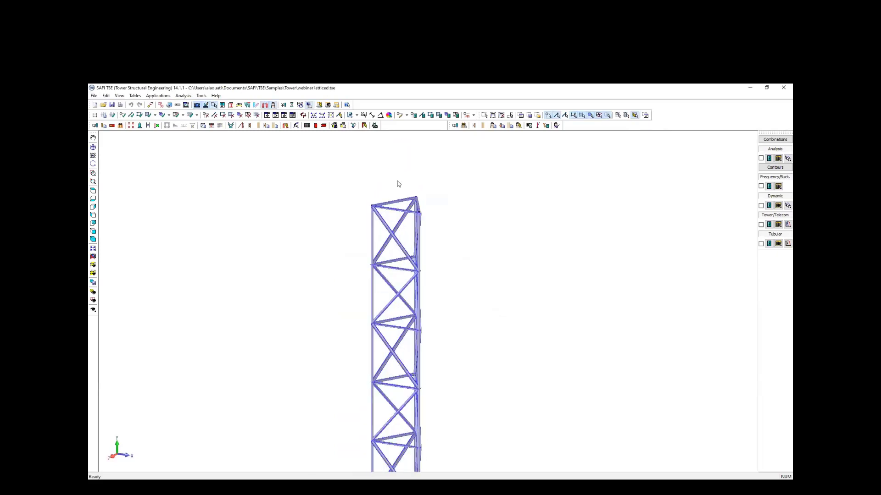
{"action": "scroll", "coordinate": [360, 277], "scroll_direction": "up", "scroll_amount": 2}
{"action": "scroll", "coordinate": [360, 196], "scroll_direction": "down", "scroll_amount": 5}
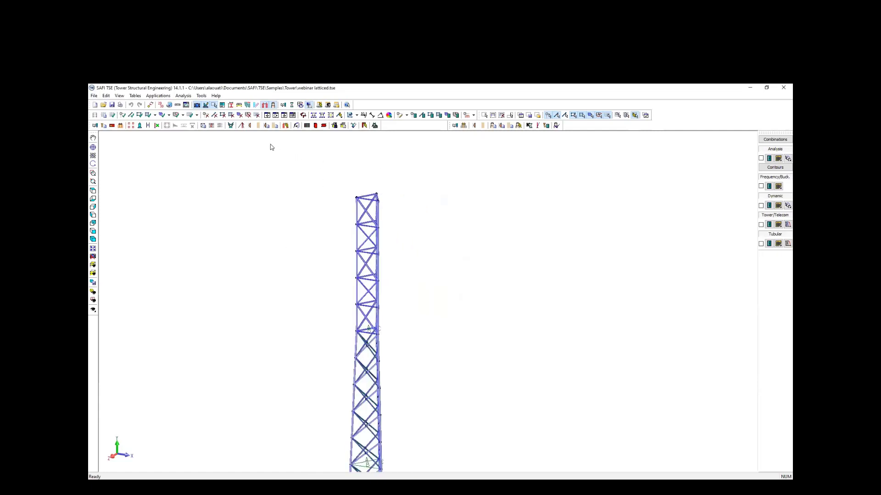
{"action": "scroll", "coordinate": [369, 184], "scroll_direction": "up", "scroll_amount": 2}
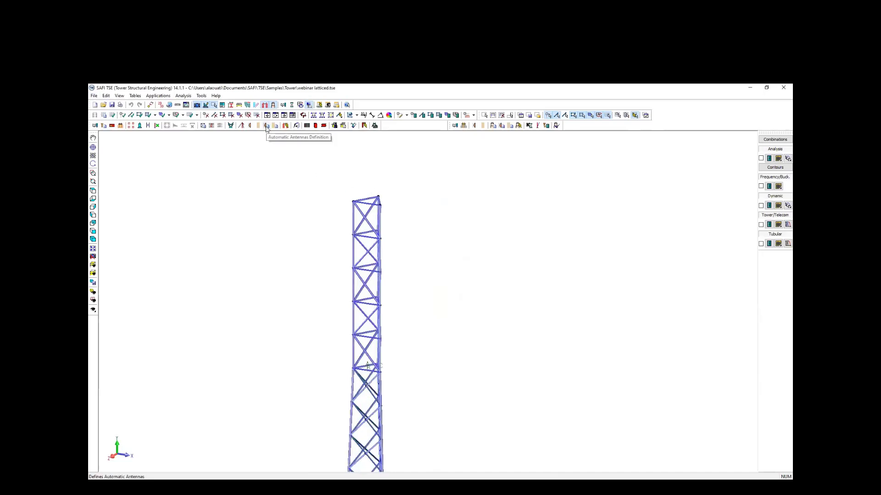
{"action": "left_click", "coordinate": [266, 127]}
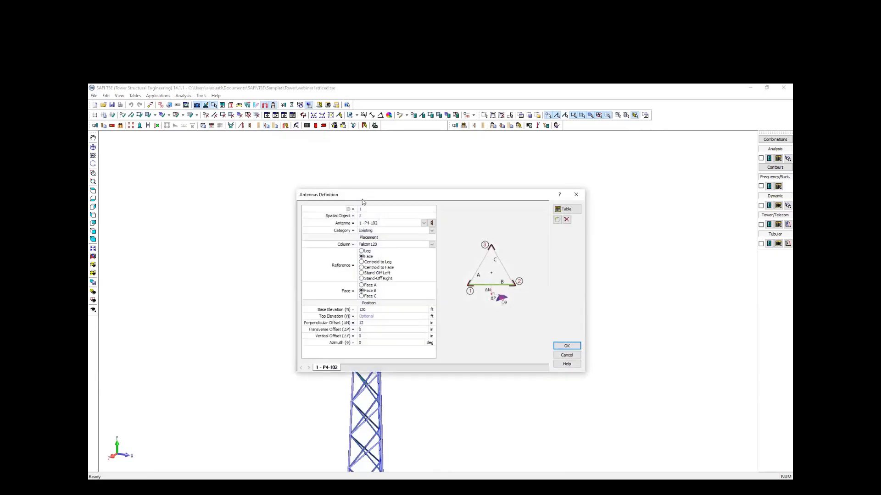
{"action": "left_click_drag", "start_coordinate": [373, 174], "coordinate": [442, 172]}
{"action": "left_click", "coordinate": [433, 197]}
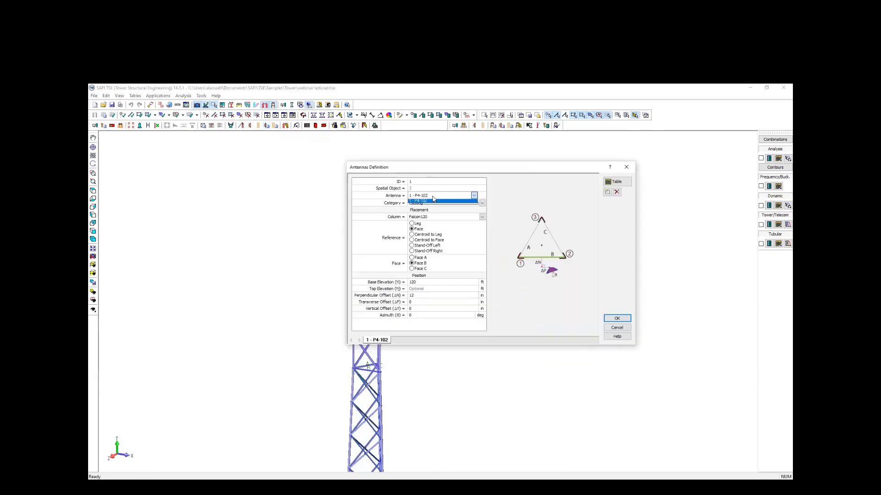
{"action": "left_click", "coordinate": [425, 200]}
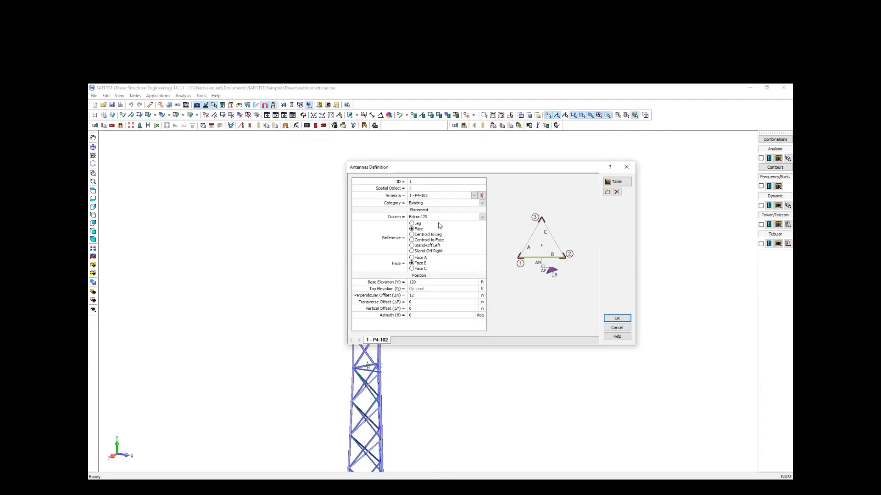
Change the P4-102 antenna's base elevation and set its perpendicular offset to 6 in.
{"action": "double_click", "coordinate": [414, 283]}
{"action": "left_click", "coordinate": [412, 283]}
{"action": "type", "text": "0"}
{"action": "left_click", "coordinate": [416, 296]}
{"action": "left_click_drag", "start_coordinate": [417, 295], "coordinate": [391, 298]}
{"action": "type", "text": "6"}
Go through the antenna's transverse offset, vertical offset and azimuth, and accept the definition.
{"action": "double_click", "coordinate": [413, 300]}
{"action": "left_click", "coordinate": [428, 307]}
{"action": "left_click", "coordinate": [422, 308]}
{"action": "double_click", "coordinate": [414, 315]}
{"action": "left_click", "coordinate": [617, 319]}
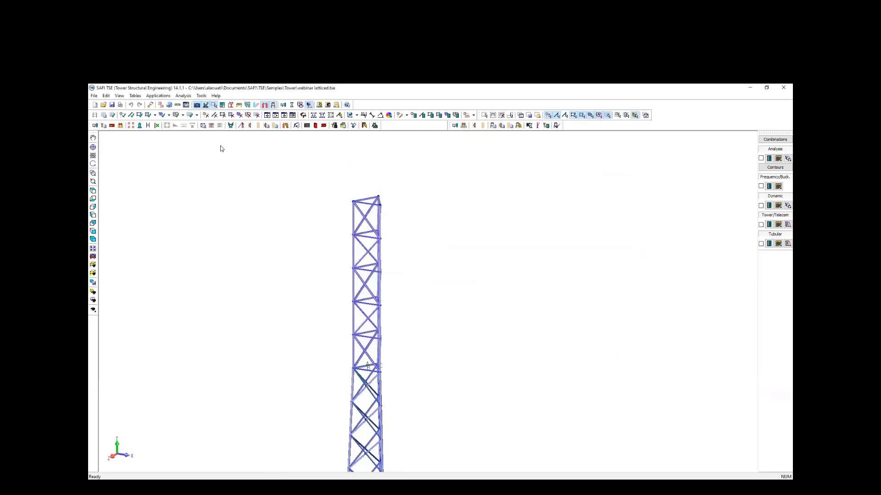
Generate the lattice tower model with the defined dish antenna, confirming the regeneration.
{"action": "left_click", "coordinate": [286, 126]}
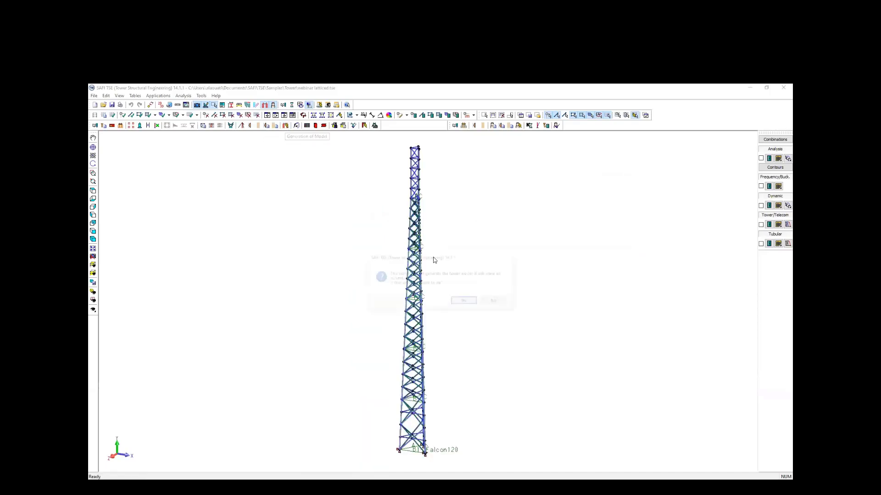
{"action": "left_click", "coordinate": [463, 302]}
{"action": "scroll", "coordinate": [418, 206], "scroll_direction": "up", "scroll_amount": 10}
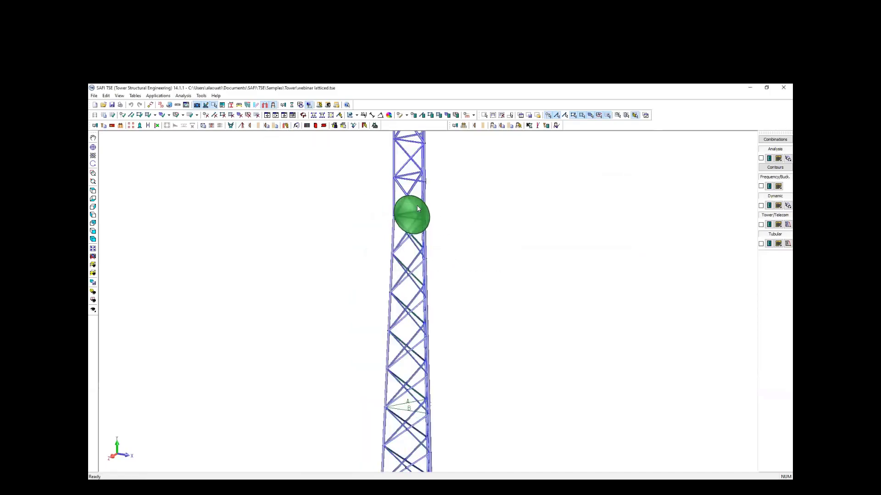
Examine the dish antenna and its attachment to the tower from different sides.
{"action": "middle_click_drag", "start_coordinate": [424, 214], "coordinate": [382, 213]}
{"action": "left_click", "coordinate": [406, 219]}
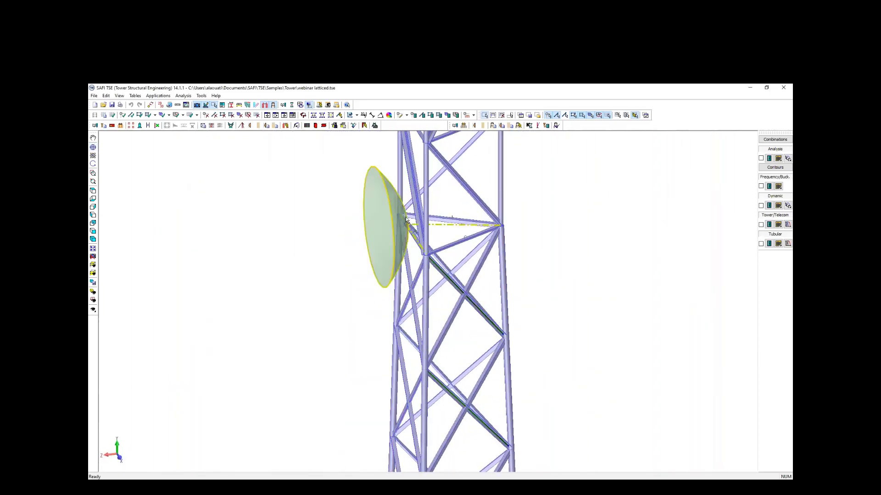
{"action": "scroll", "coordinate": [425, 238], "scroll_direction": "up", "scroll_amount": 3}
{"action": "scroll", "coordinate": [417, 246], "scroll_direction": "down", "scroll_amount": 2}
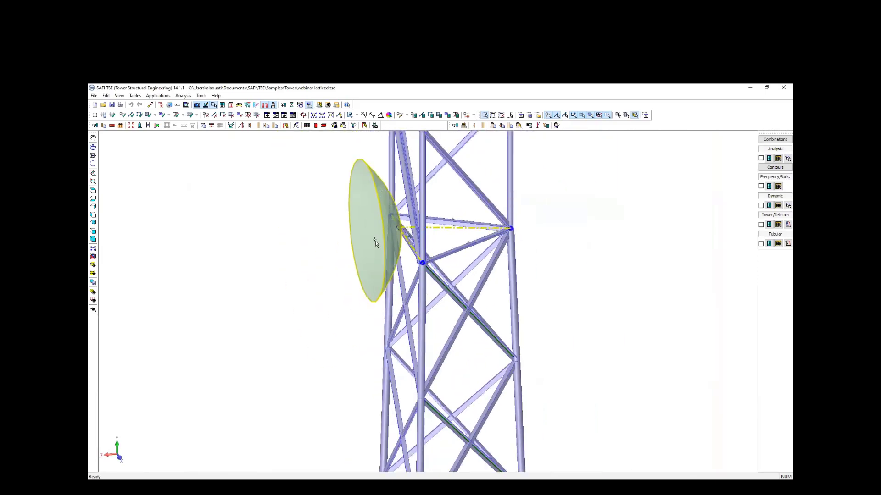
{"action": "scroll", "coordinate": [376, 241], "scroll_direction": "down", "scroll_amount": 3}
{"action": "mouse_move", "coordinate": [397, 233]}
{"action": "middle_mouse_down"}
{"action": "mouse_move", "coordinate": [421, 236]}
{"action": "mouse_move", "coordinate": [398, 222]}
{"action": "mouse_move", "coordinate": [432, 222]}
{"action": "mouse_move", "coordinate": [389, 221]}
{"action": "mouse_move", "coordinate": [422, 210]}
{"action": "mouse_move", "coordinate": [395, 220]}
{"action": "middle_mouse_up"}
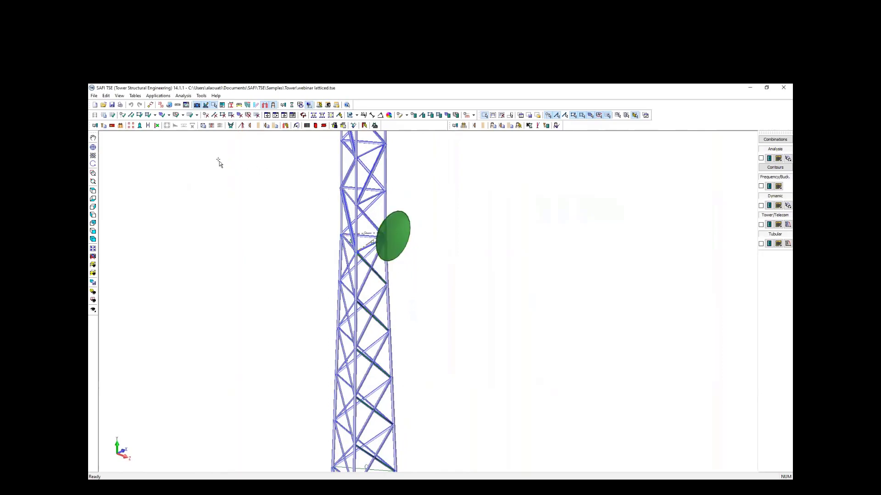
{"action": "scroll", "coordinate": [285, 184], "scroll_direction": "down", "scroll_amount": 2}
{"action": "scroll", "coordinate": [282, 182], "scroll_direction": "up", "scroll_amount": 3}
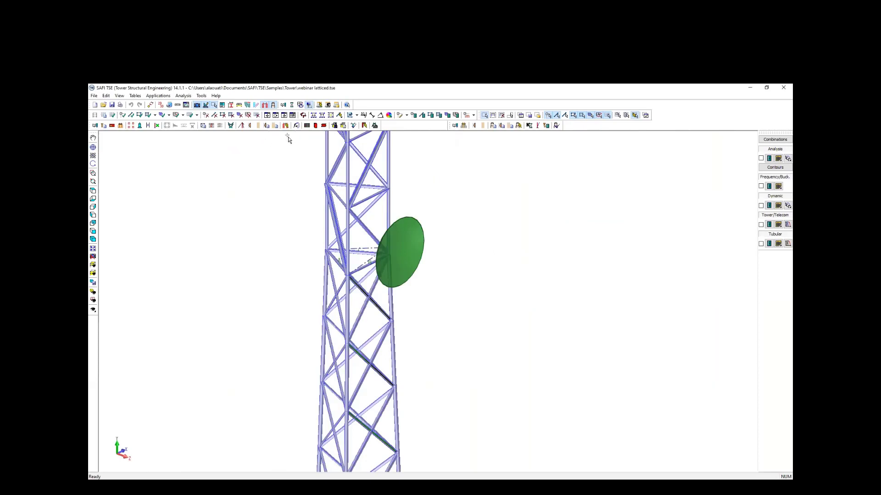
Open the recent model Monopole Ex1.tse without saving the lattice tower model.
{"action": "left_click", "coordinate": [93, 96]}
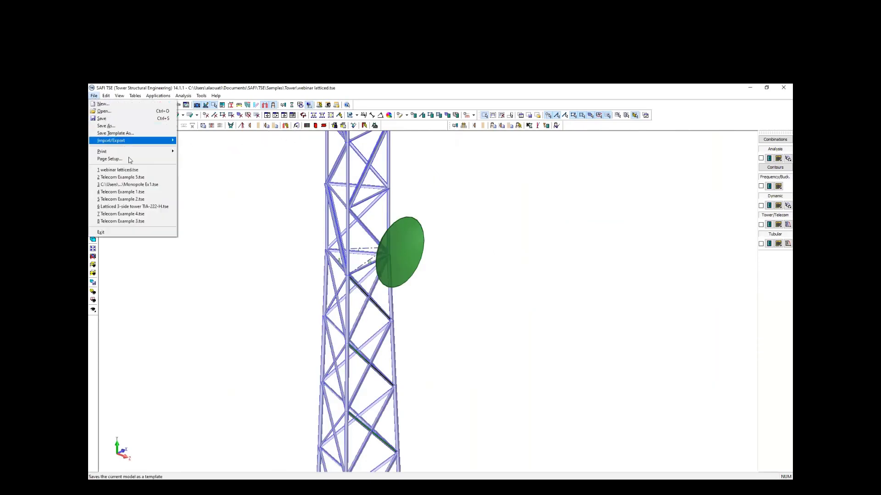
{"action": "left_click", "coordinate": [155, 184]}
{"action": "left_click", "coordinate": [447, 302]}
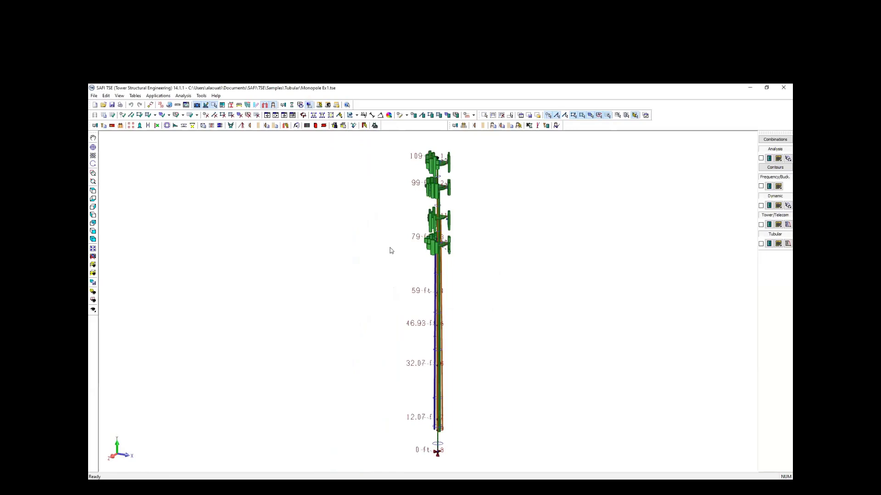
Open the monopole's antenna definitions table and browse through its records.
{"action": "scroll", "coordinate": [499, 220], "scroll_direction": "up", "scroll_amount": 3}
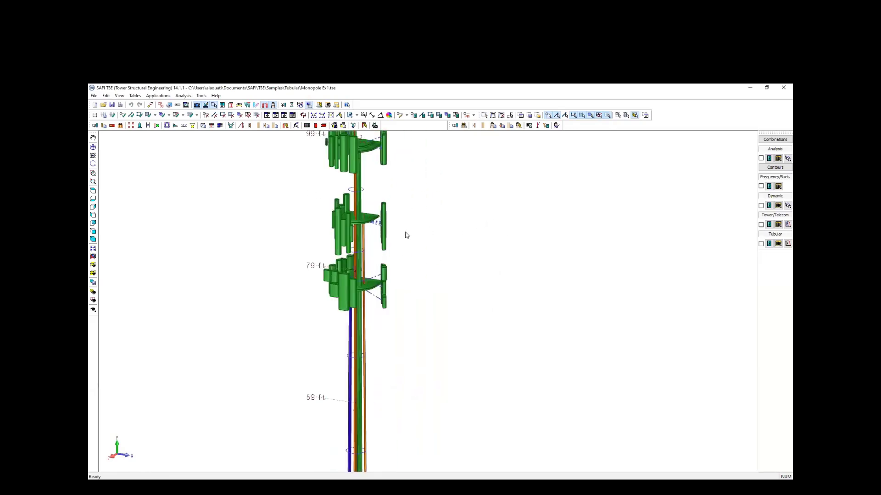
{"action": "scroll", "coordinate": [408, 232], "scroll_direction": "up", "scroll_amount": 1}
{"action": "scroll", "coordinate": [417, 230], "scroll_direction": "down", "scroll_amount": 2}
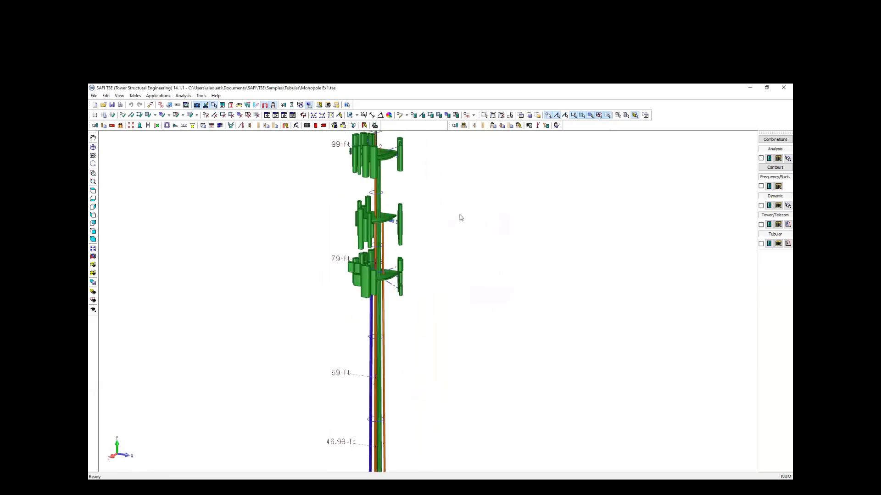
{"action": "left_click", "coordinate": [502, 126]}
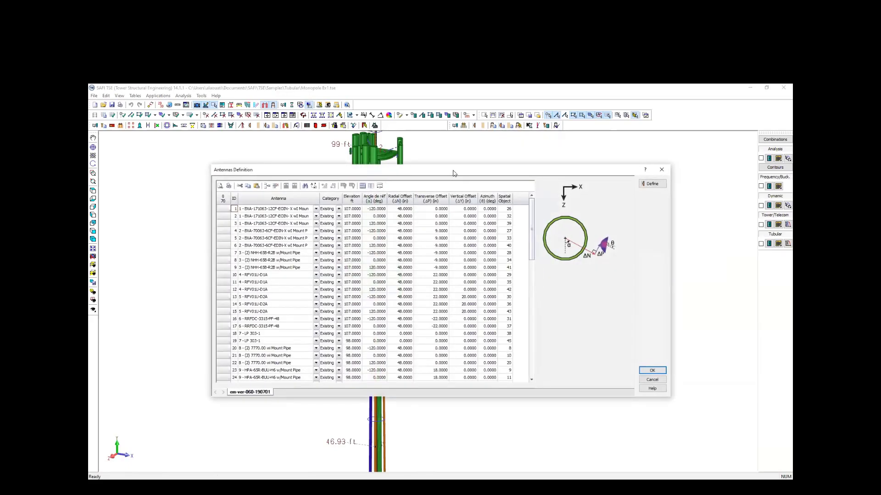
{"action": "left_click_drag", "start_coordinate": [454, 173], "coordinate": [437, 155]}
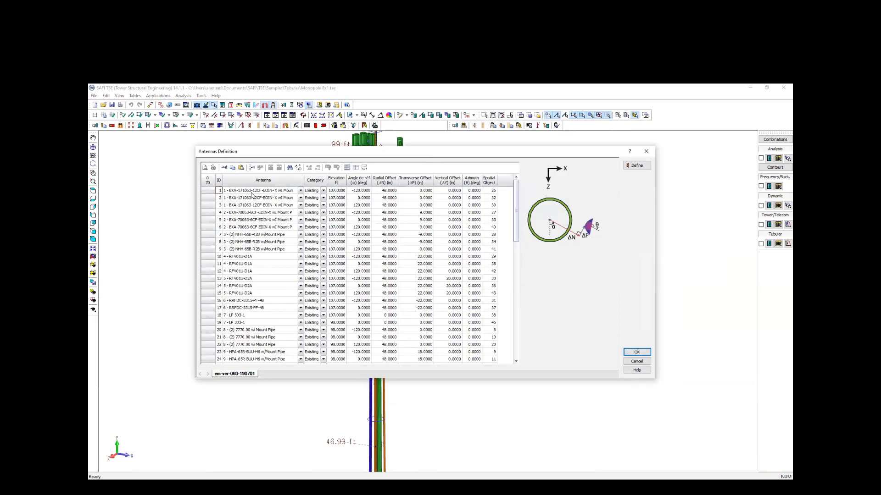
{"action": "scroll", "coordinate": [287, 313], "scroll_direction": "down", "scroll_amount": 4}
{"action": "scroll", "coordinate": [283, 309], "scroll_direction": "up", "scroll_amount": 4}
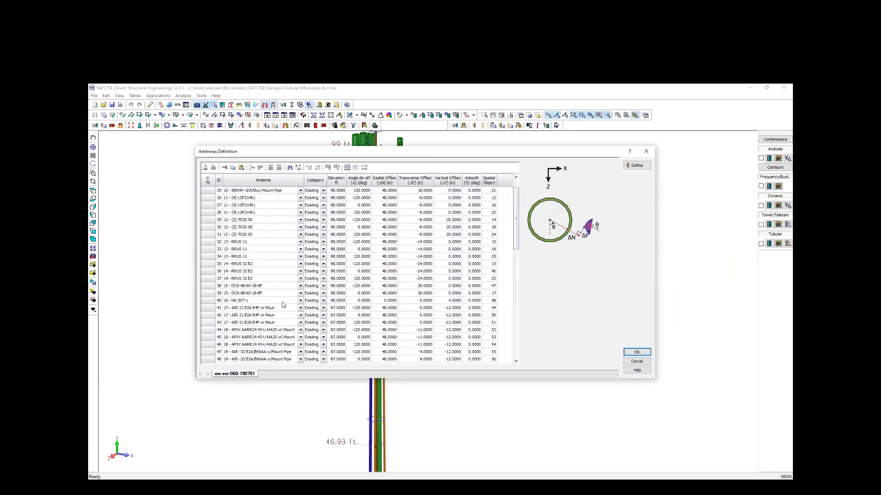
Check the first record's antenna choices, elevation and reference angle in the monopole table, and close the table.
{"action": "left_click", "coordinate": [301, 191]}
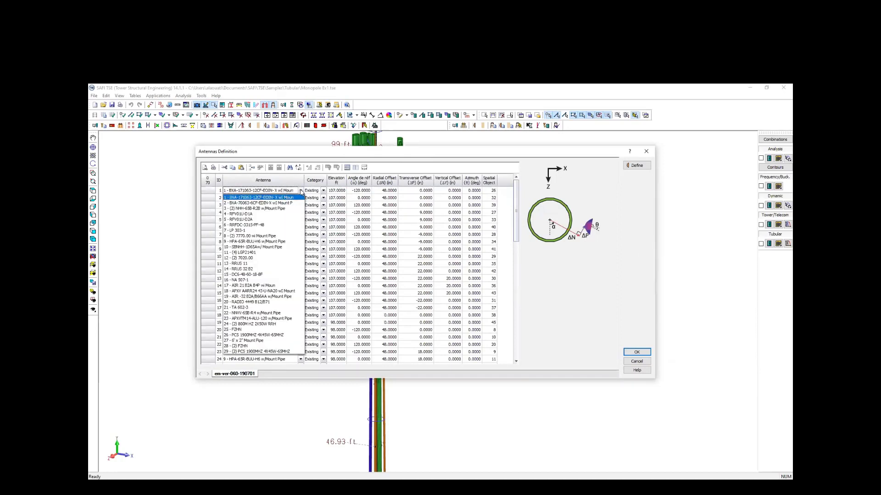
{"action": "left_click", "coordinate": [301, 192]}
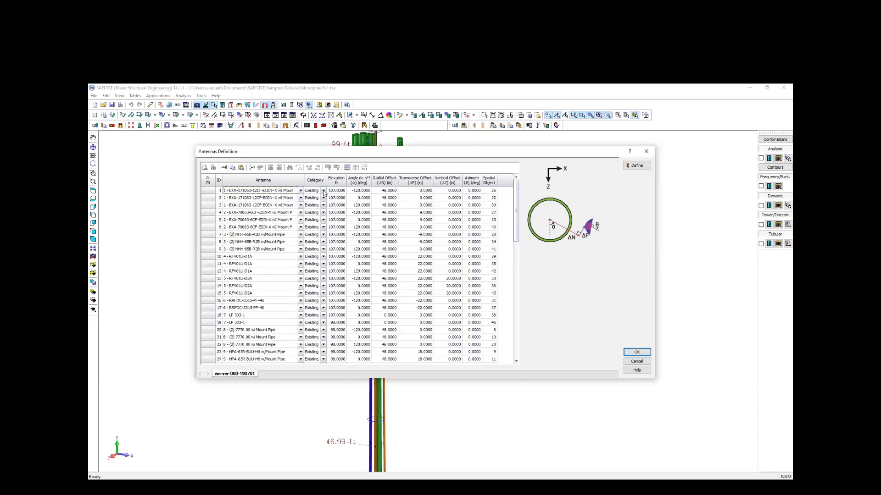
{"action": "left_click", "coordinate": [338, 192]}
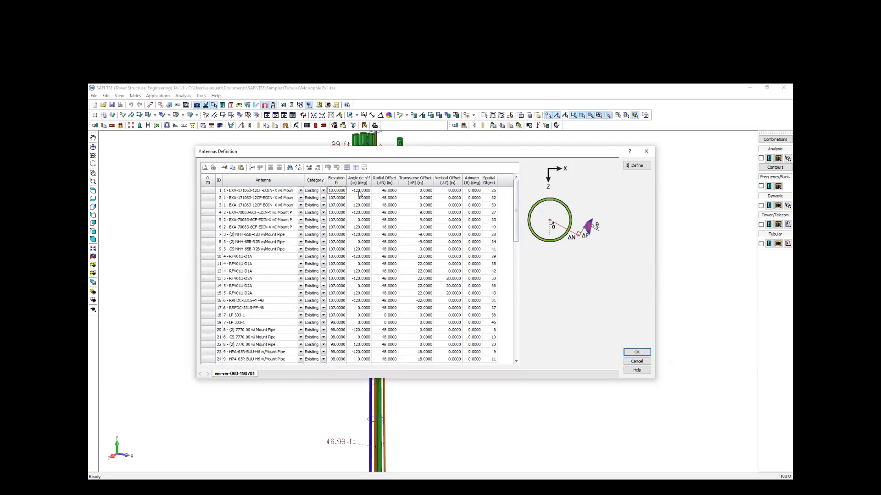
{"action": "left_click", "coordinate": [359, 191]}
{"action": "left_click_drag", "start_coordinate": [397, 153], "coordinate": [400, 170]}
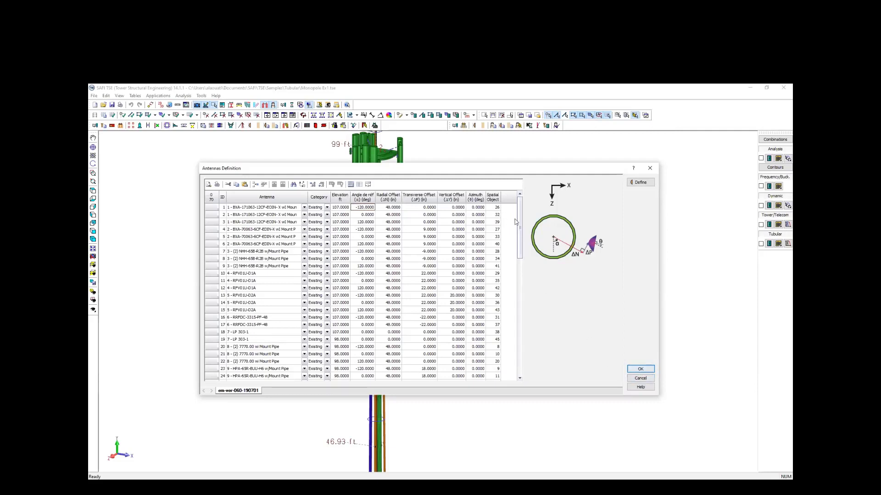
{"action": "left_click", "coordinate": [643, 370]}
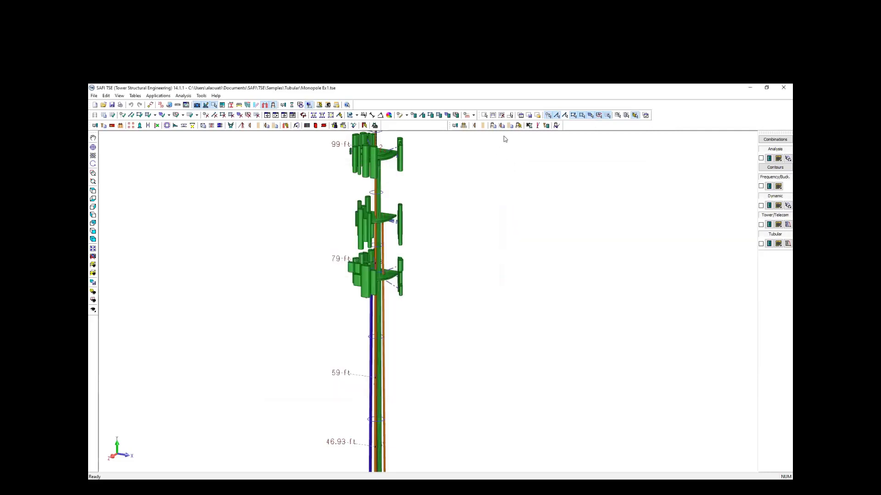
{"action": "scroll", "coordinate": [369, 209], "scroll_direction": "down", "scroll_amount": 2}
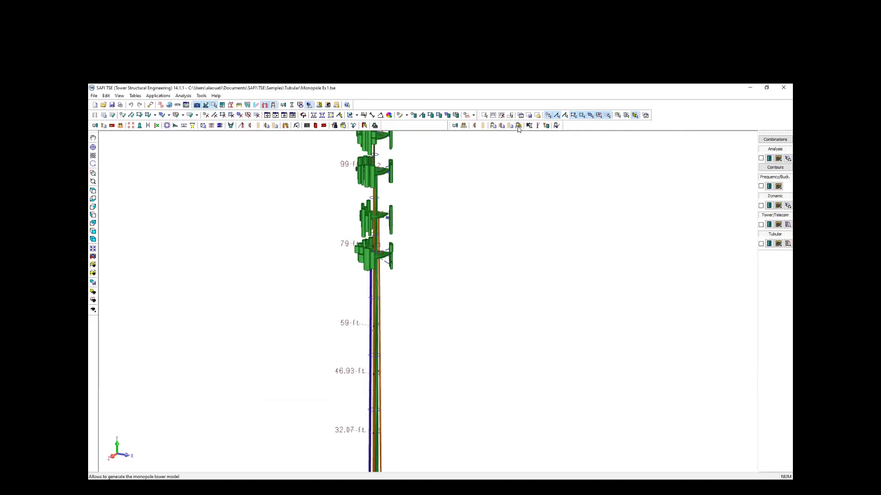
Examine the antenna groups along the monopole from different angles, close up and with the whole structure in view.
{"action": "scroll", "coordinate": [436, 232], "scroll_direction": "down", "scroll_amount": 2}
{"action": "scroll", "coordinate": [374, 158], "scroll_direction": "up", "scroll_amount": 4}
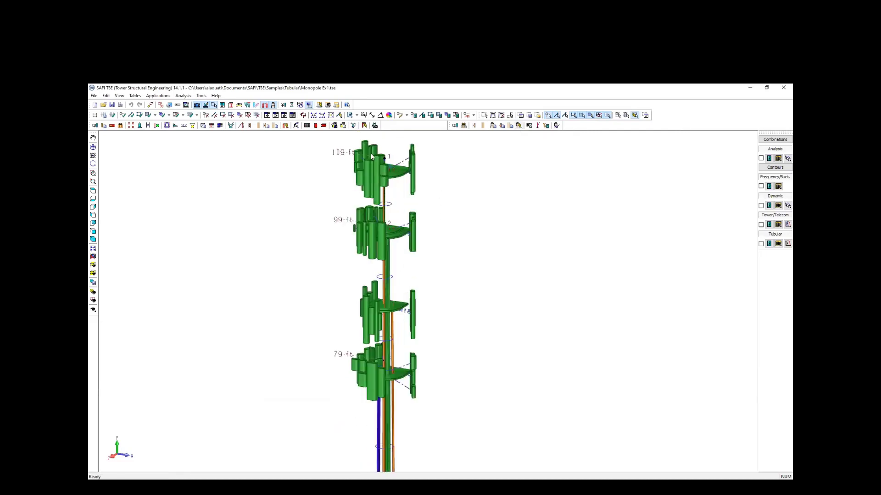
{"action": "scroll", "coordinate": [367, 169], "scroll_direction": "down", "scroll_amount": 2}
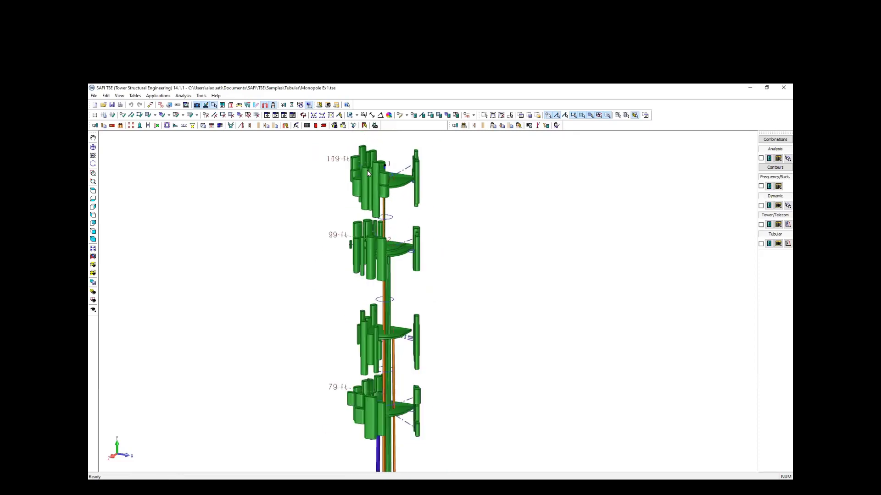
{"action": "middle_click_drag", "start_coordinate": [377, 145], "coordinate": [363, 181]}
{"action": "scroll", "coordinate": [362, 182], "scroll_direction": "up", "scroll_amount": 2}
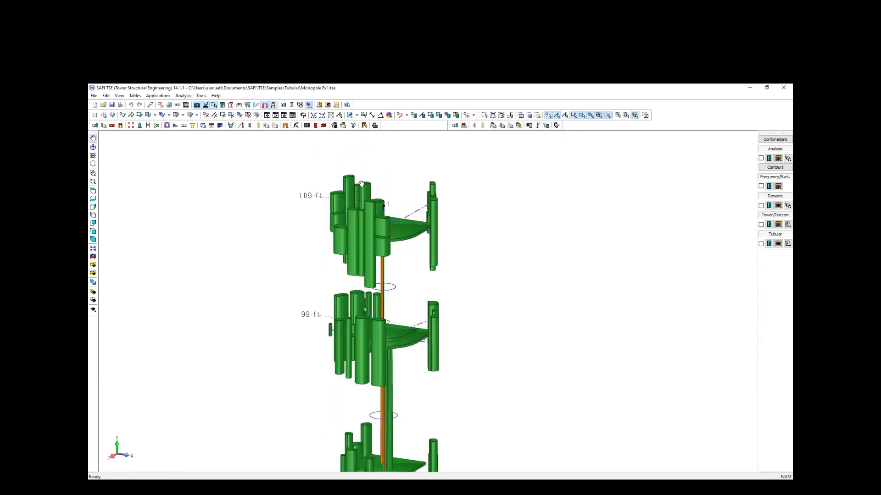
{"action": "scroll", "coordinate": [362, 183], "scroll_direction": "down", "scroll_amount": 2}
{"action": "middle_click_drag", "start_coordinate": [367, 180], "coordinate": [384, 167]}
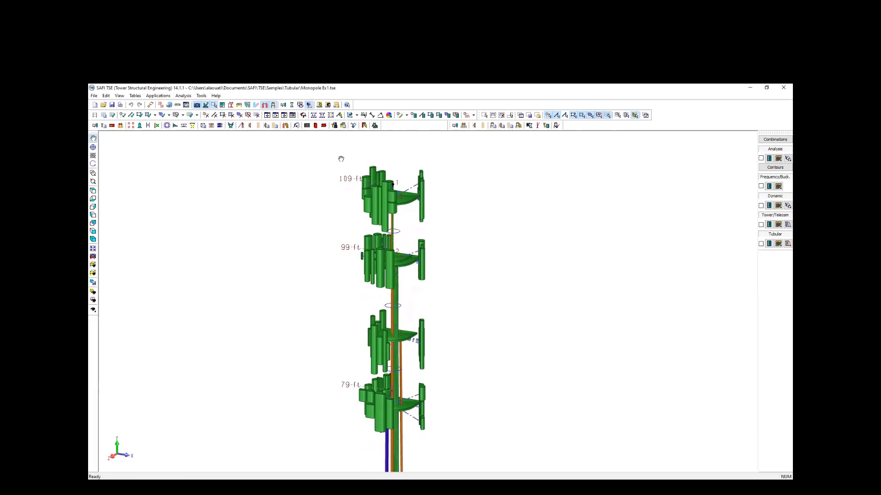
{"action": "scroll", "coordinate": [336, 159], "scroll_direction": "down", "scroll_amount": 1}
{"action": "middle_click_drag", "start_coordinate": [393, 168], "coordinate": [440, 170]}
{"action": "scroll", "coordinate": [395, 171], "scroll_direction": "up", "scroll_amount": 4}
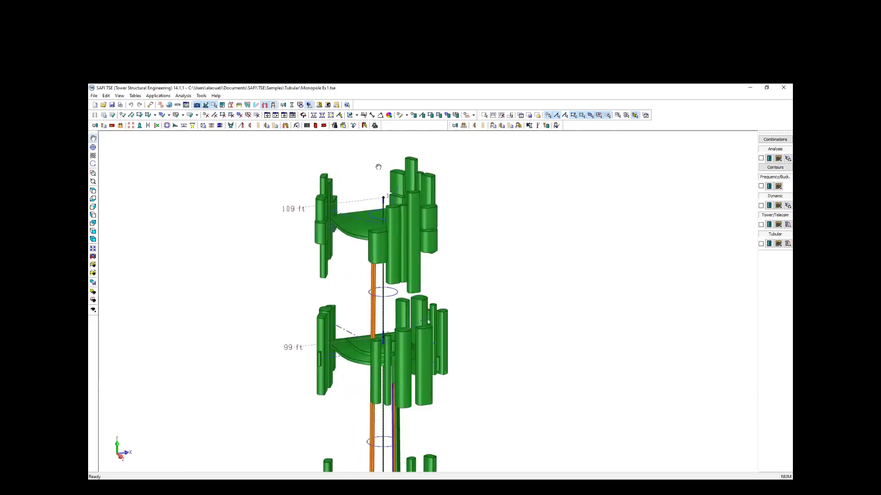
{"action": "scroll", "coordinate": [378, 168], "scroll_direction": "down", "scroll_amount": 4}
{"action": "middle_click_drag", "start_coordinate": [377, 169], "coordinate": [328, 170]}
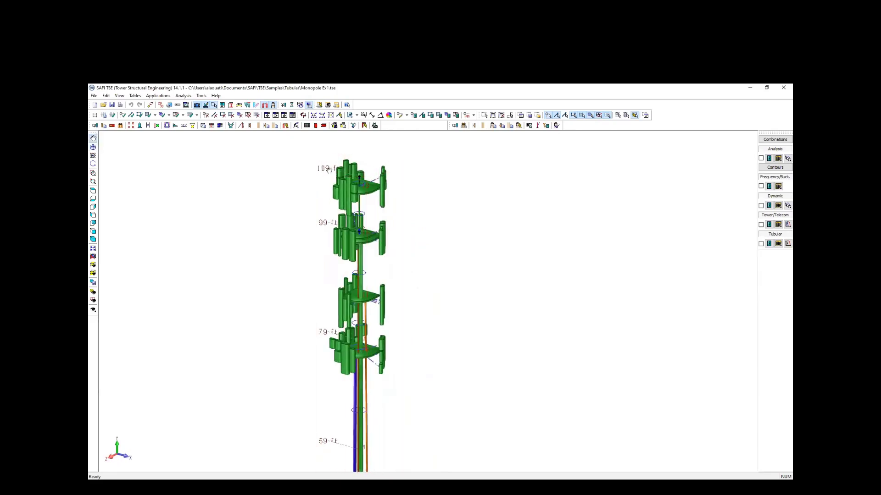
{"action": "scroll", "coordinate": [330, 169], "scroll_direction": "up", "scroll_amount": 4}
{"action": "scroll", "coordinate": [345, 167], "scroll_direction": "down", "scroll_amount": 4}
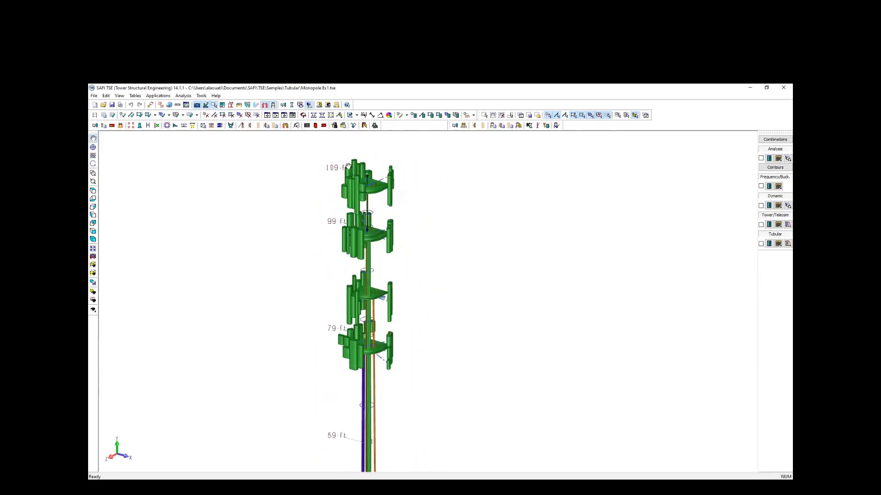
{"action": "middle_click_drag", "start_coordinate": [348, 166], "coordinate": [334, 165]}
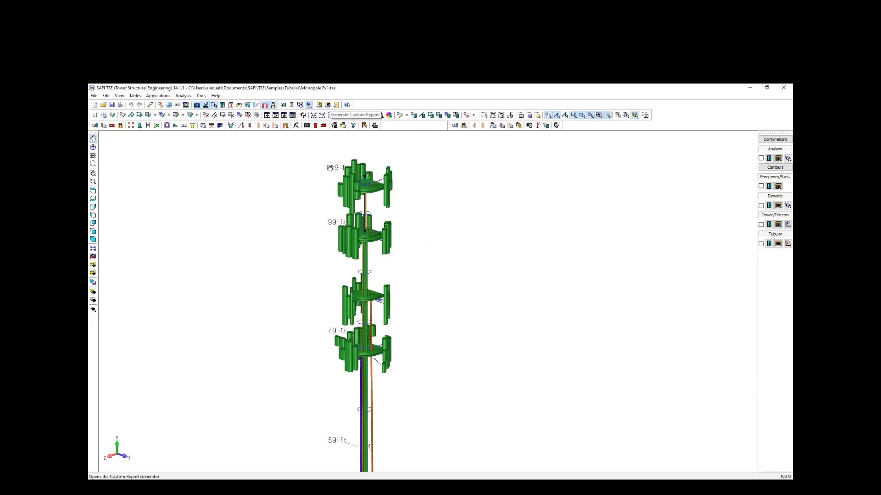
{"action": "scroll", "coordinate": [320, 188], "scroll_direction": "down", "scroll_amount": 5}
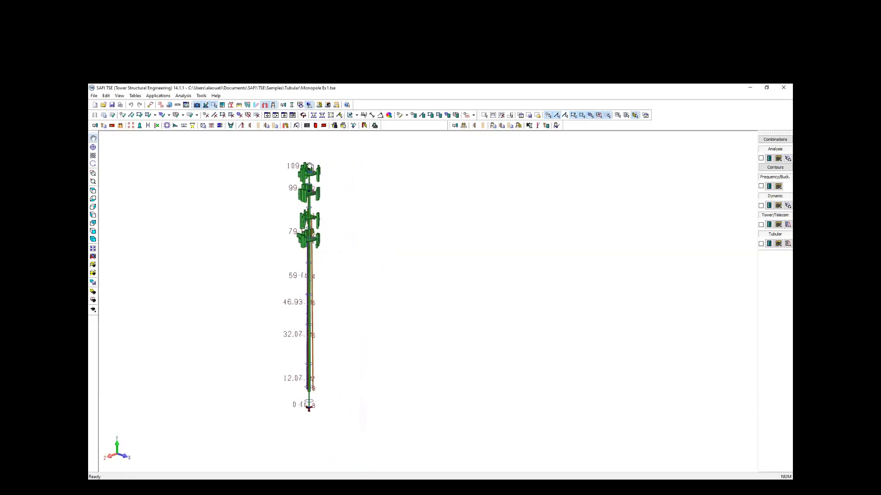
{"action": "scroll", "coordinate": [301, 173], "scroll_direction": "up", "scroll_amount": 3}
{"action": "scroll", "coordinate": [301, 173], "scroll_direction": "down", "scroll_amount": 2}
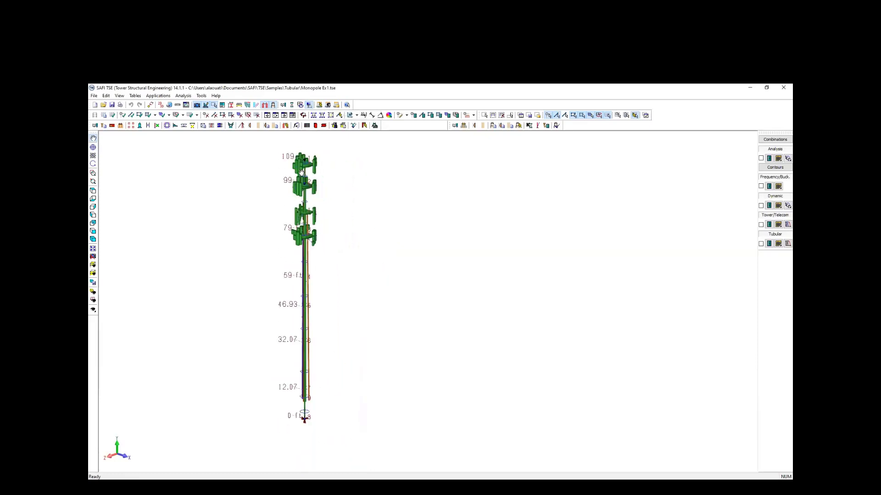
{"action": "middle_click_drag", "start_coordinate": [302, 173], "coordinate": [286, 184]}
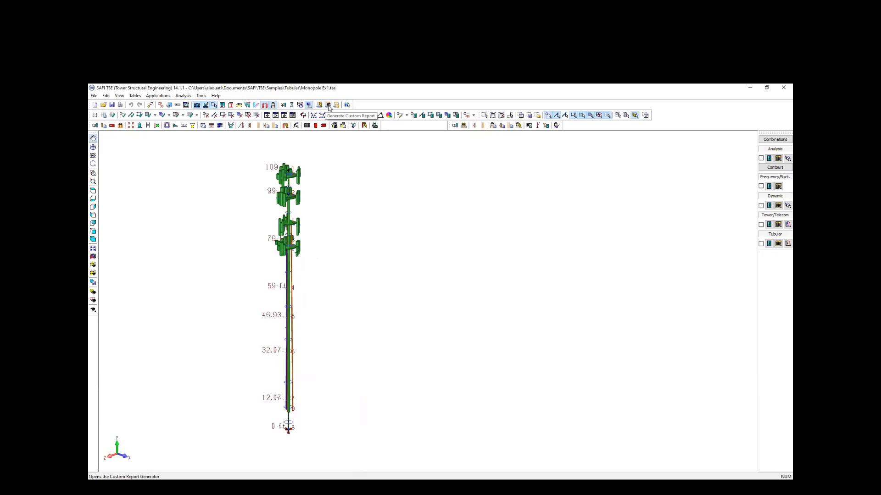
Open the Custom Reports Generator for the monopole model and reposition its window over the drawing area.
{"action": "left_click", "coordinate": [329, 105]}
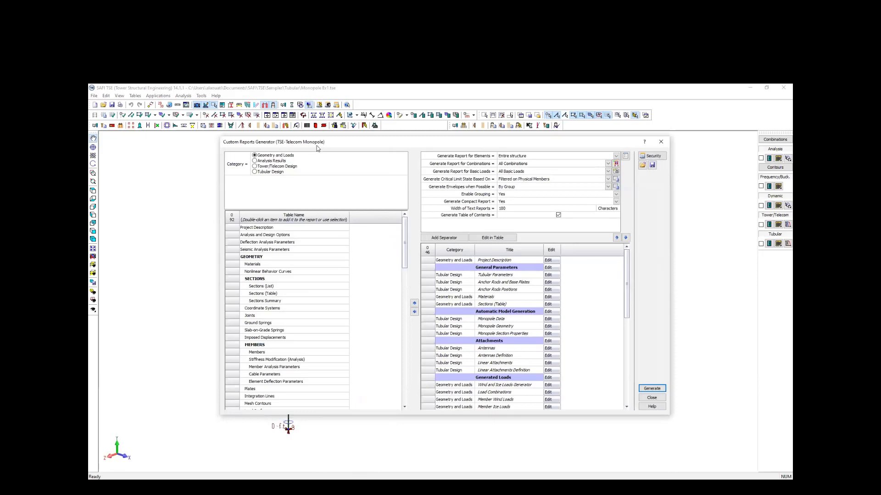
{"action": "left_click_drag", "start_coordinate": [303, 143], "coordinate": [286, 138]}
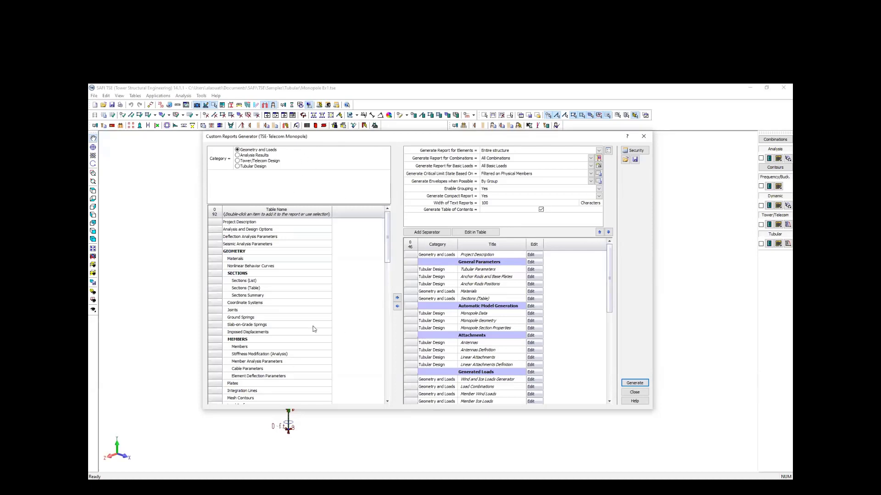
{"action": "mouse_move", "coordinate": [387, 222]}
{"action": "left_mouse_down"}
{"action": "mouse_move", "coordinate": [386, 328]}
{"action": "mouse_move", "coordinate": [378, 212]}
{"action": "left_mouse_up"}
{"action": "left_click_drag", "start_coordinate": [241, 142], "coordinate": [230, 148]}
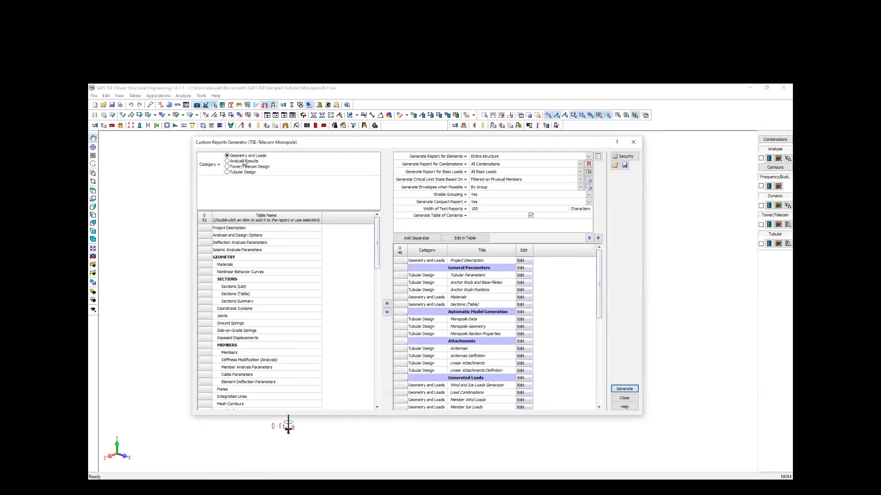
Review the report tables offered in the Geometry and Loads category, through to the seismic and dynamic loads.
{"action": "left_click", "coordinate": [232, 288]}
{"action": "scroll", "coordinate": [238, 289], "scroll_direction": "down", "scroll_amount": 1}
{"action": "left_click", "coordinate": [230, 294]}
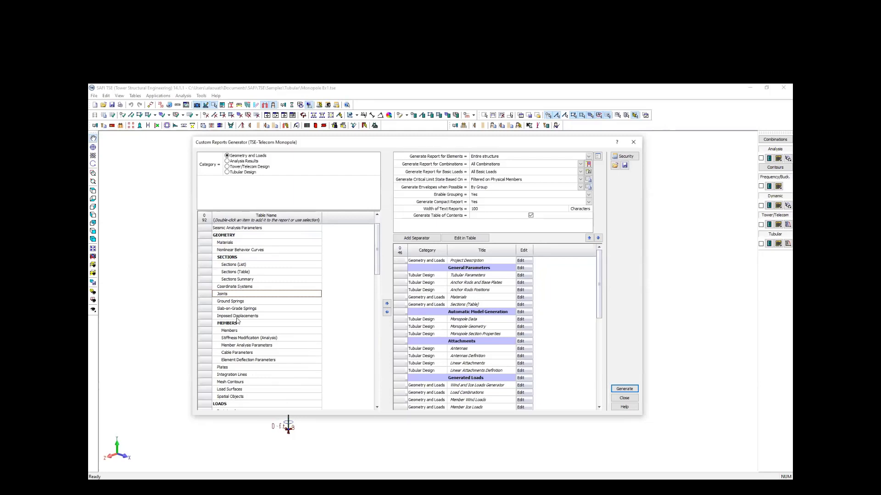
{"action": "scroll", "coordinate": [252, 324], "scroll_direction": "down", "scroll_amount": 13}
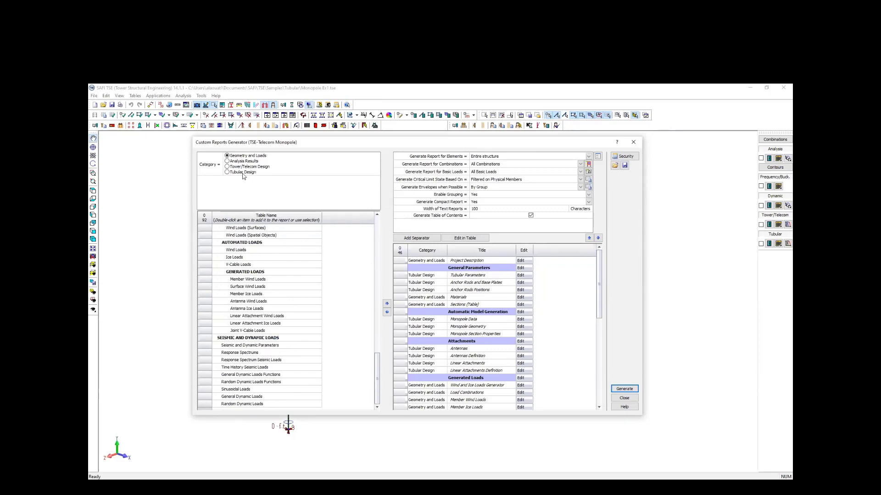
Show the Analysis Results category and look through its joint, member and plate result tables.
{"action": "left_click", "coordinate": [228, 162]}
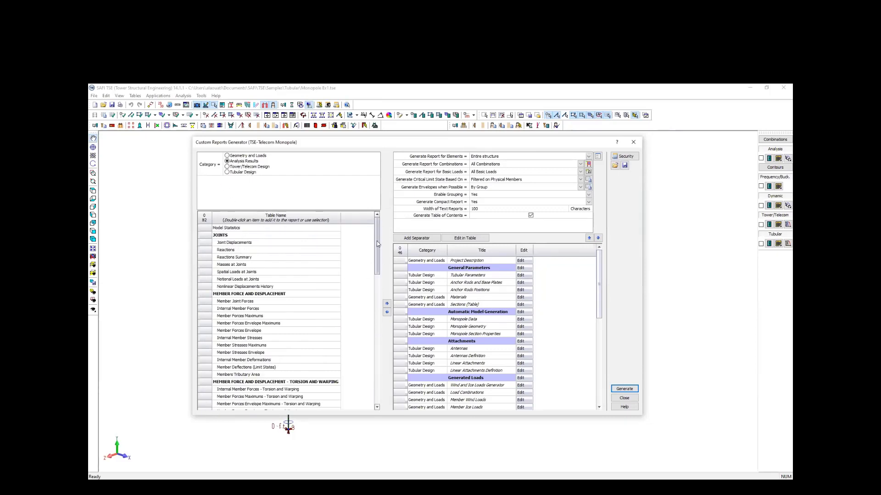
{"action": "scroll", "coordinate": [376, 241], "scroll_direction": "down", "scroll_amount": 2}
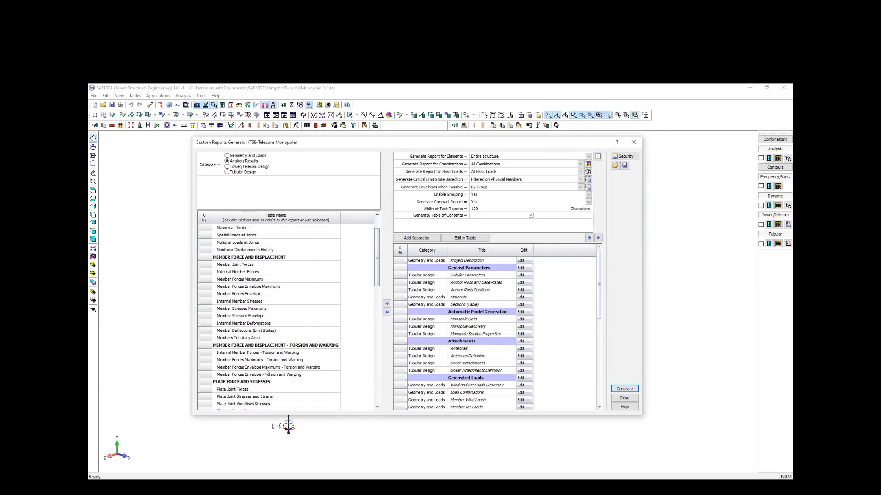
{"action": "scroll", "coordinate": [379, 240], "scroll_direction": "up", "scroll_amount": 2}
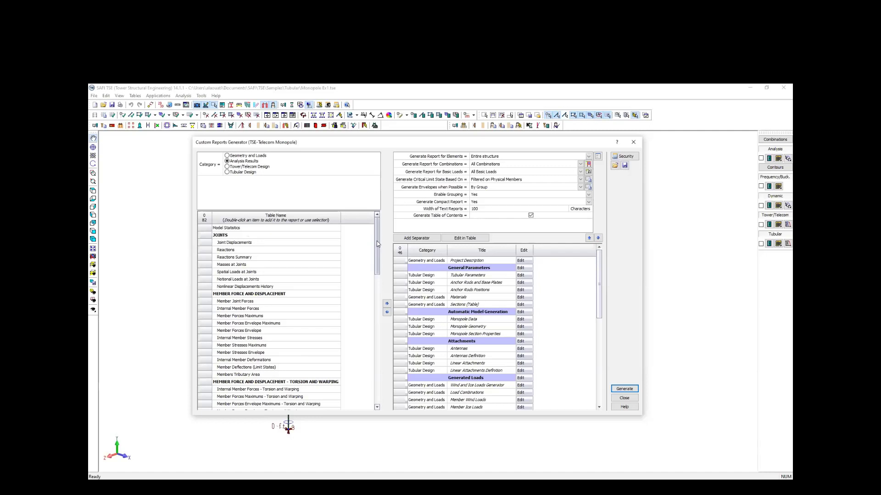
Compare the report tables offered in the Tower/Telecom Design and Tubular Design categories.
{"action": "left_click", "coordinate": [231, 167]}
{"action": "left_click", "coordinate": [232, 172]}
{"action": "left_click", "coordinate": [234, 167]}
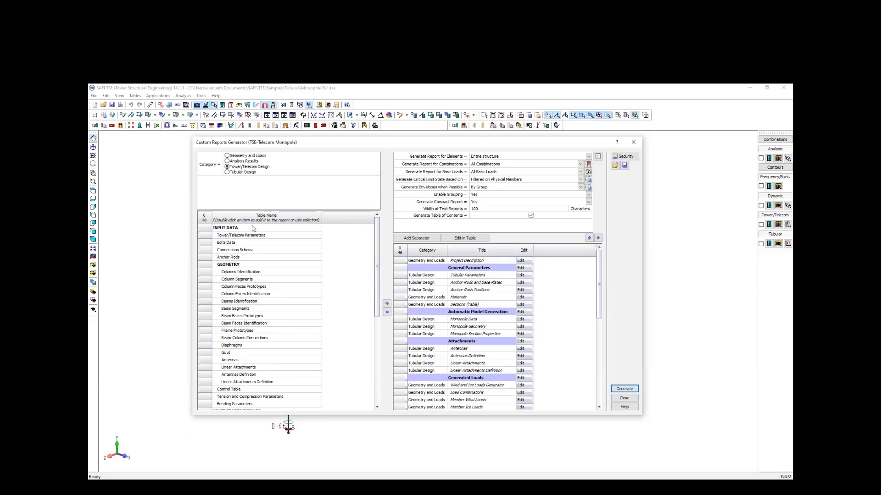
{"action": "left_click", "coordinate": [227, 173]}
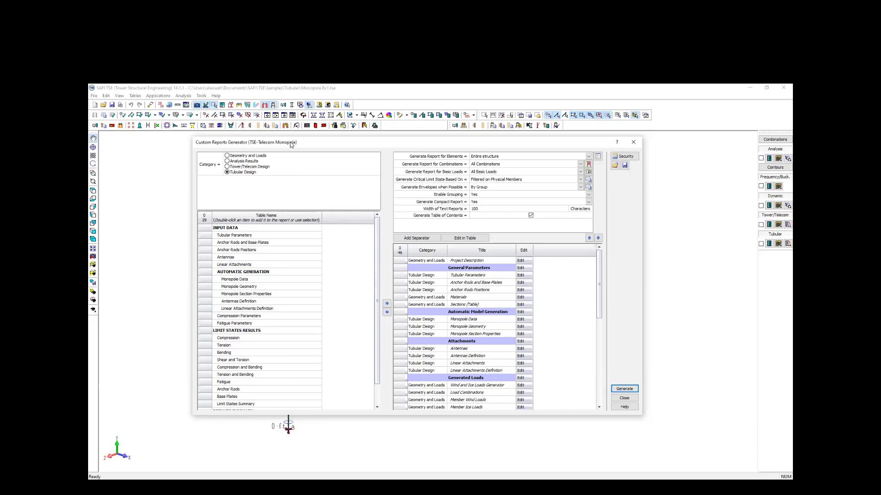
{"action": "left_click_drag", "start_coordinate": [290, 145], "coordinate": [277, 148]}
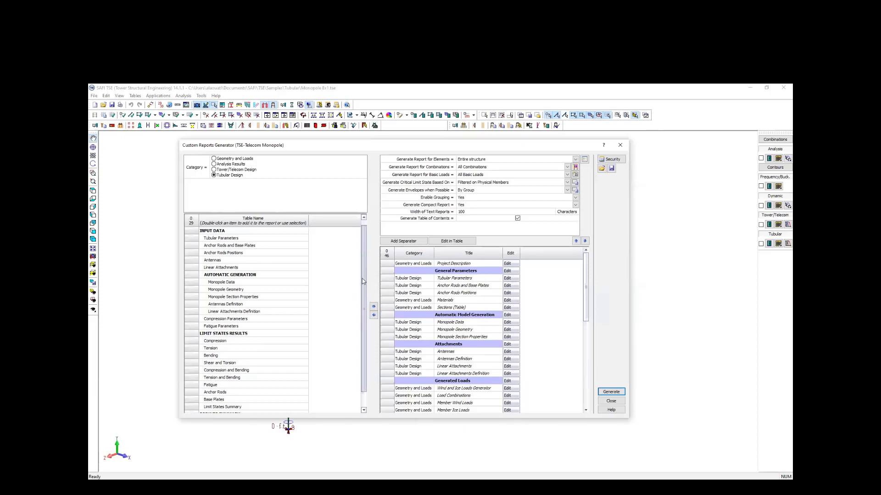
{"action": "scroll", "coordinate": [362, 279], "scroll_direction": "down", "scroll_amount": 2}
{"action": "scroll", "coordinate": [361, 289], "scroll_direction": "up", "scroll_amount": 2}
Load the TSE-Telecom Tower - Condensed report template and review its content list through to the diagrams.
{"action": "left_click", "coordinate": [476, 271]}
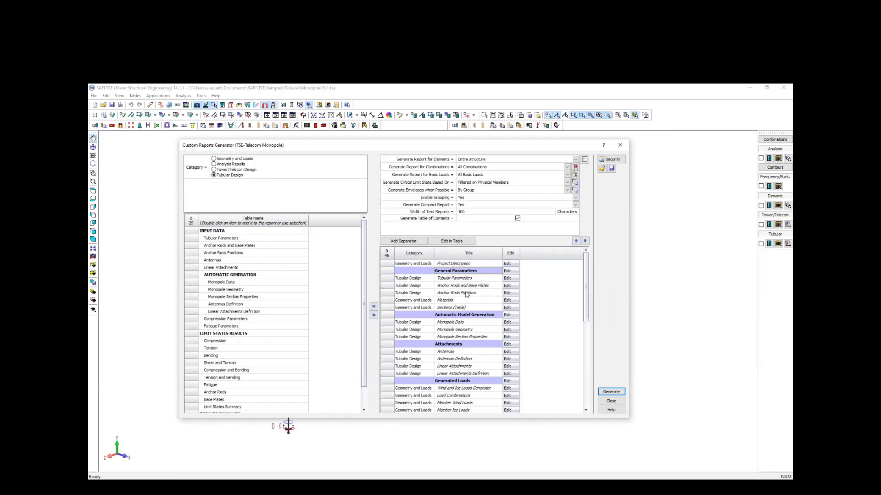
{"action": "left_click", "coordinate": [602, 169]}
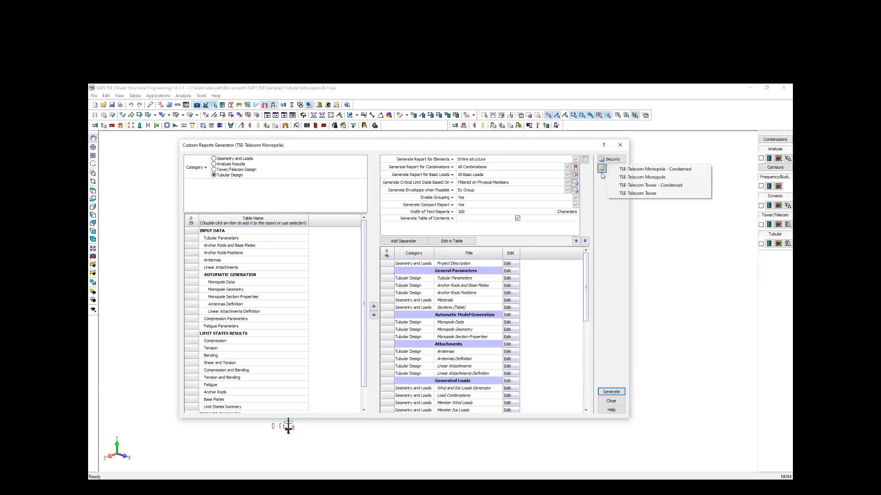
{"action": "left_click", "coordinate": [639, 186]}
{"action": "left_click", "coordinate": [435, 299]}
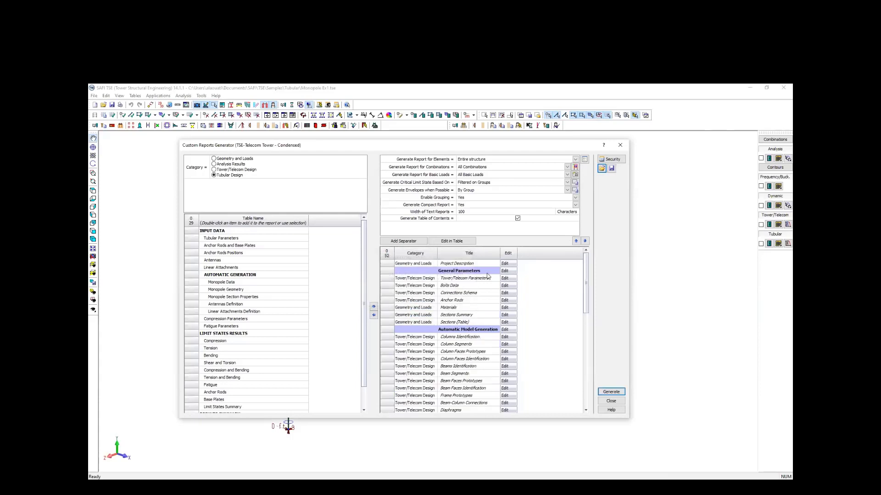
{"action": "left_click_drag", "start_coordinate": [586, 268], "coordinate": [582, 378]}
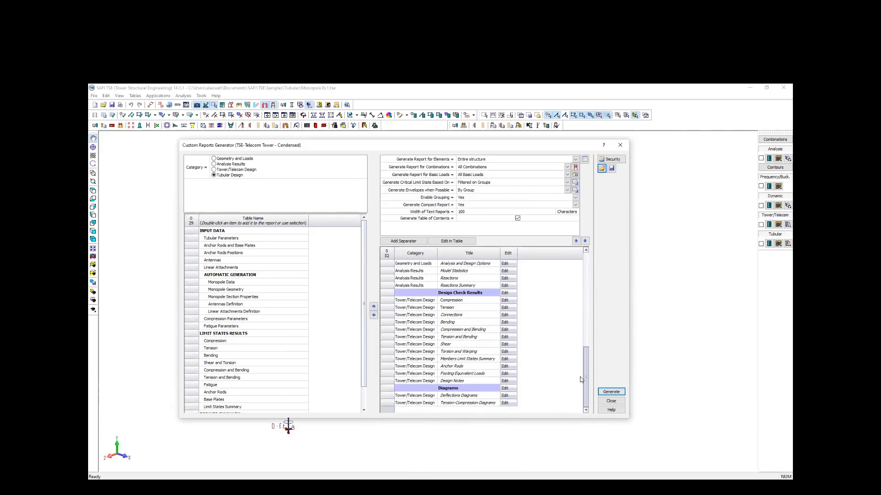
Look over the available monopole and tower report templates and close the list without loading another one.
{"action": "left_click", "coordinate": [602, 169]}
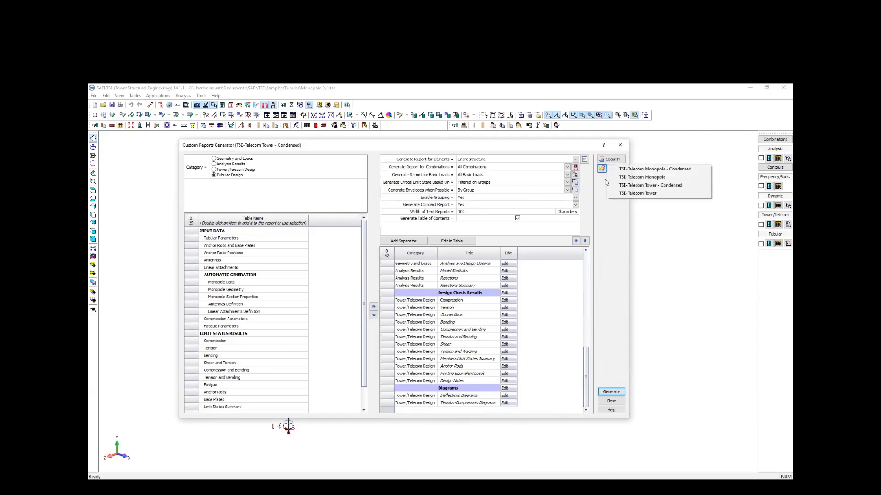
{"action": "left_click", "coordinate": [629, 195]}
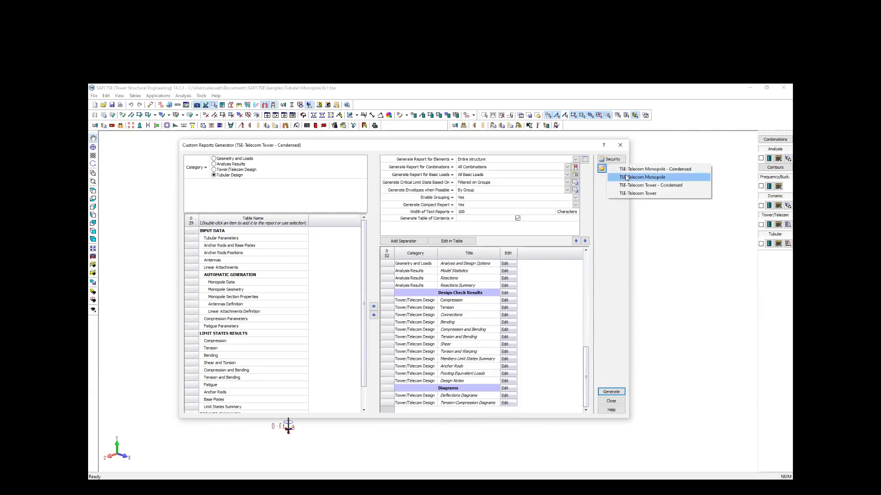
{"action": "left_click", "coordinate": [611, 260]}
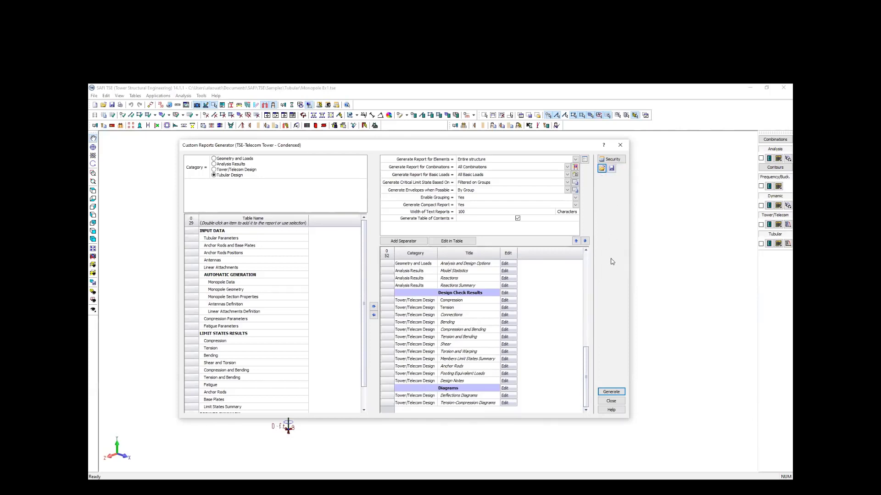
Delete all items from the report's content list and confirm the removal.
{"action": "left_click", "coordinate": [427, 300]}
{"action": "key", "text": "ctrl+a"}
{"action": "key", "text": "Delete"}
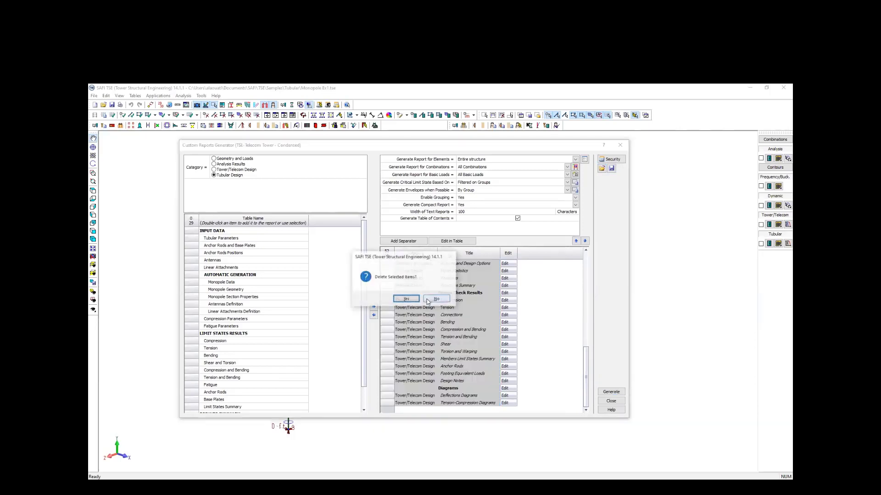
{"action": "key", "text": "Return"}
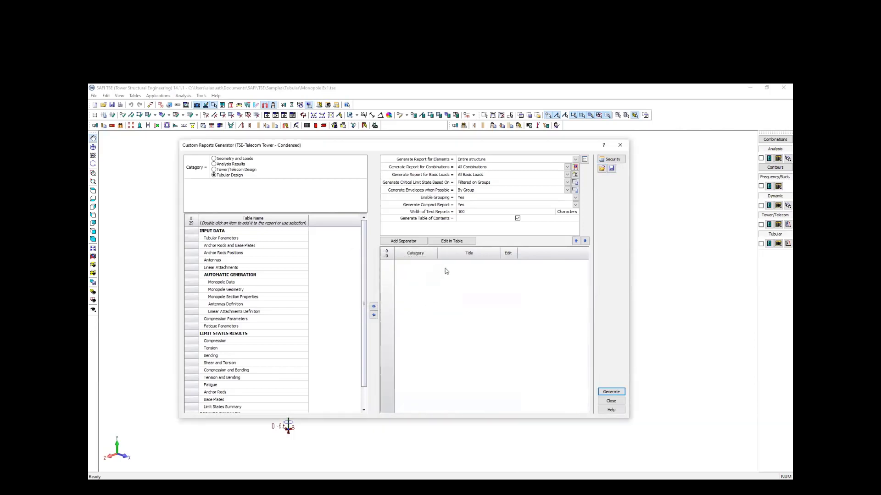
Add the Project Description table from the Geometry and Loads category to the empty report list.
{"action": "left_click", "coordinate": [224, 159]}
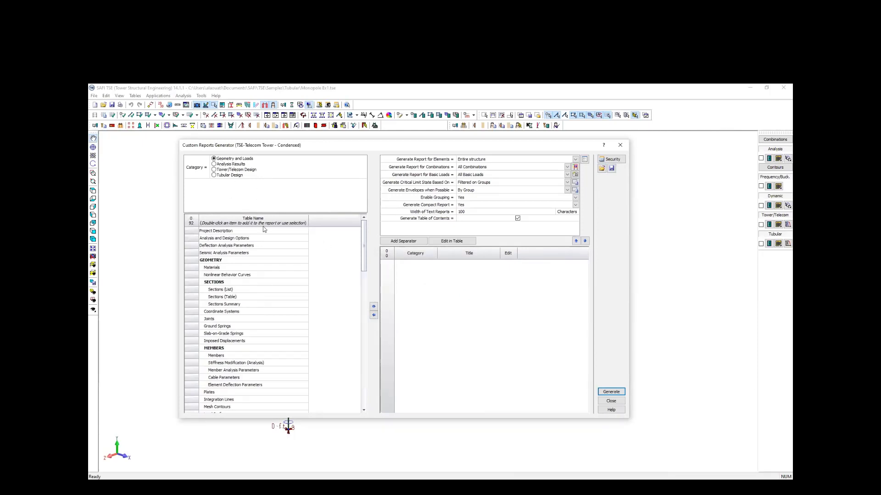
{"action": "left_click", "coordinate": [213, 231]}
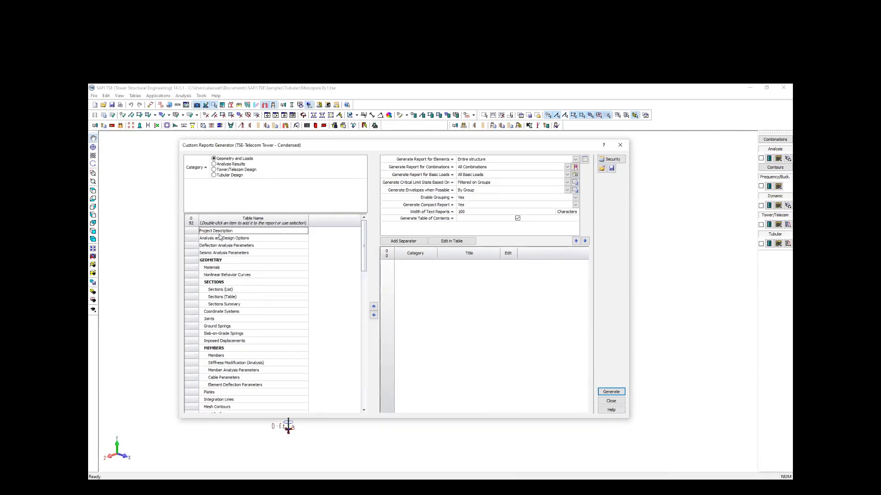
{"action": "left_click", "coordinate": [421, 279]}
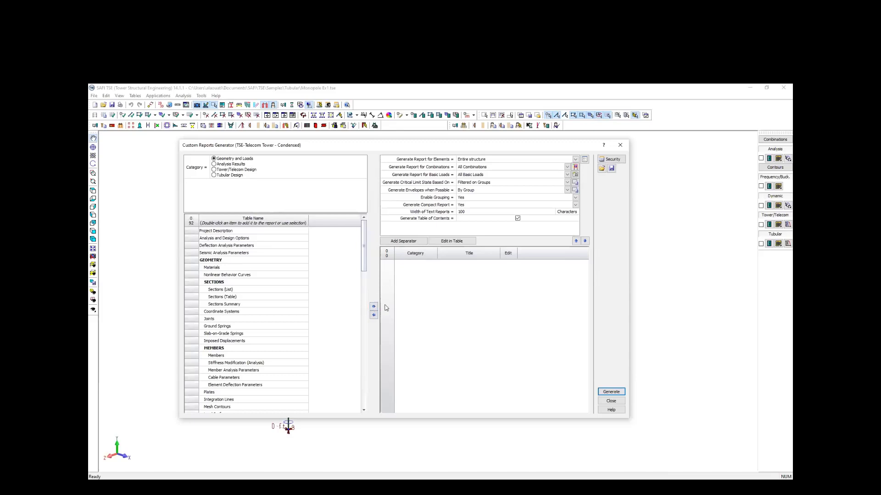
{"action": "left_click", "coordinate": [202, 230]}
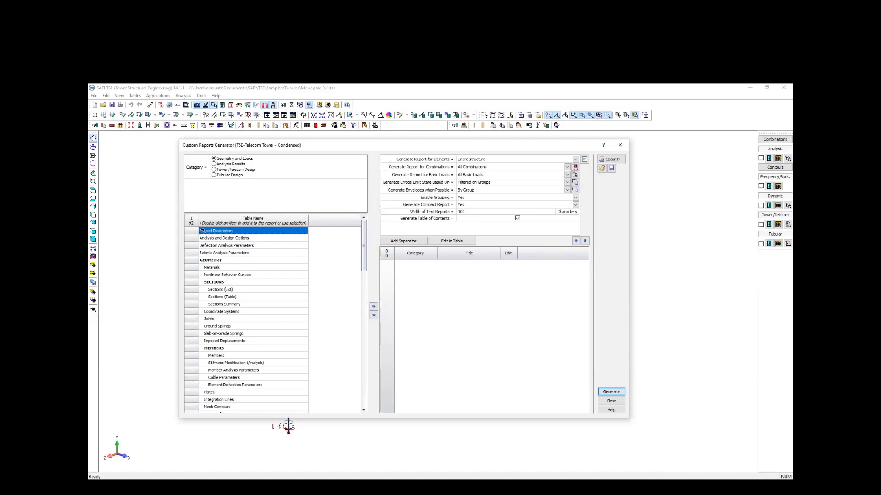
{"action": "left_click", "coordinate": [373, 308]}
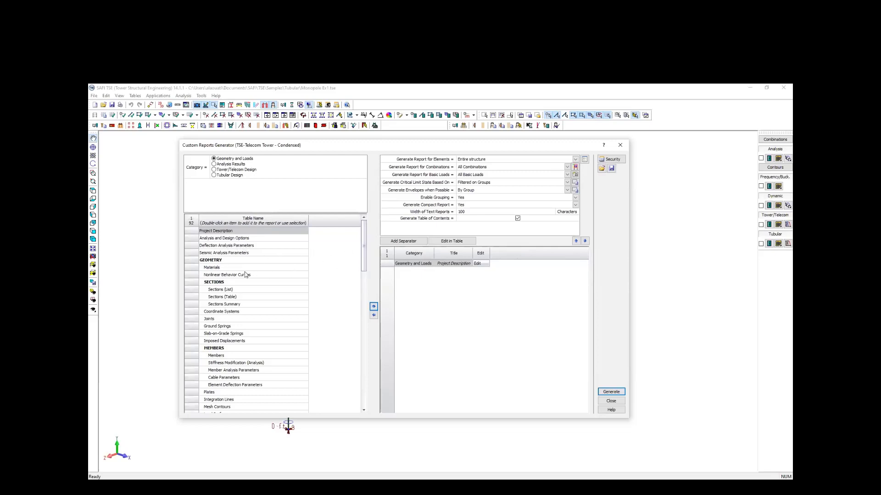
Add the Materials and Sections Summary tables from Geometry and Loads to the report's content list.
{"action": "left_click", "coordinate": [208, 268]}
{"action": "left_click", "coordinate": [191, 267], "text": "ctrl"}
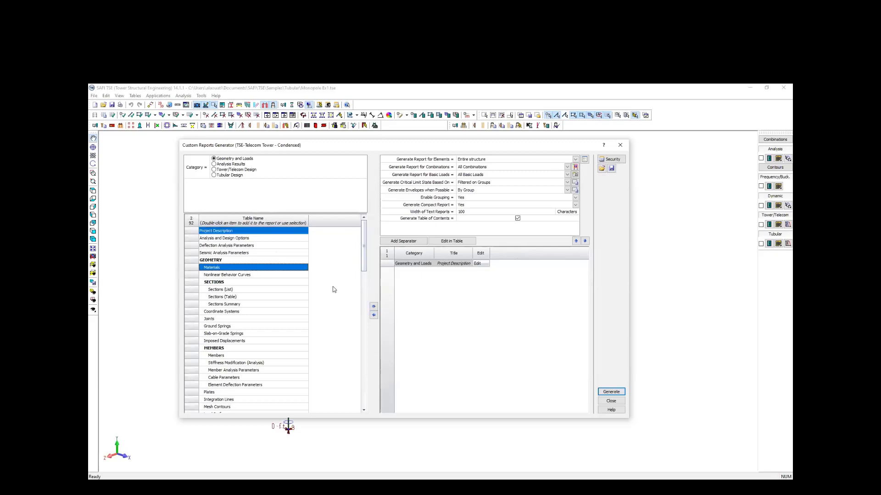
{"action": "left_click", "coordinate": [213, 232], "text": "ctrl"}
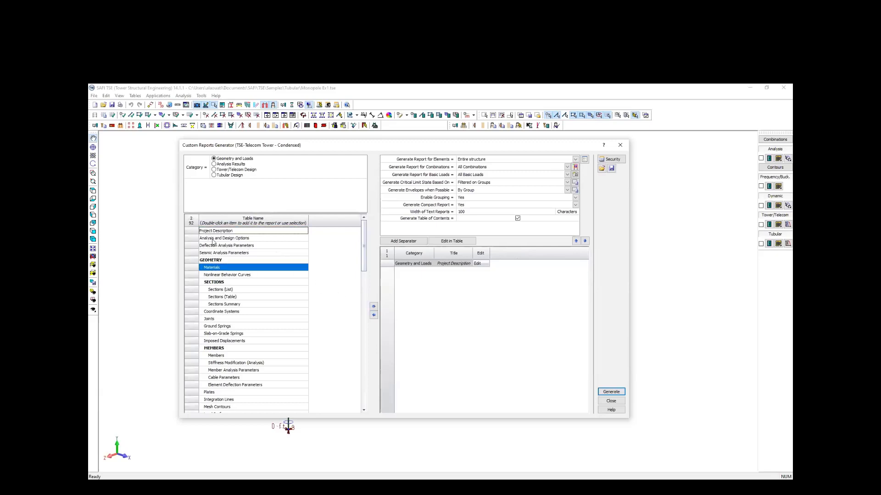
{"action": "left_click", "coordinate": [373, 307]}
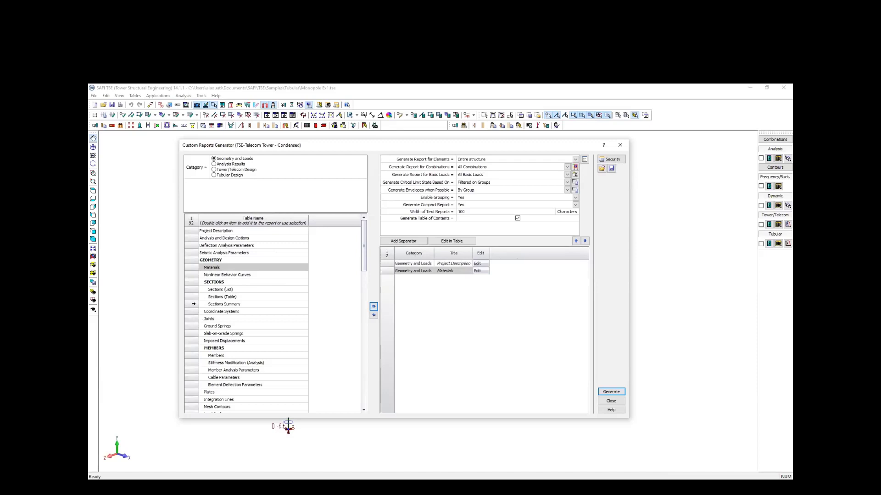
{"action": "left_click", "coordinate": [191, 304], "text": "ctrl"}
{"action": "left_click", "coordinate": [250, 268], "text": "ctrl"}
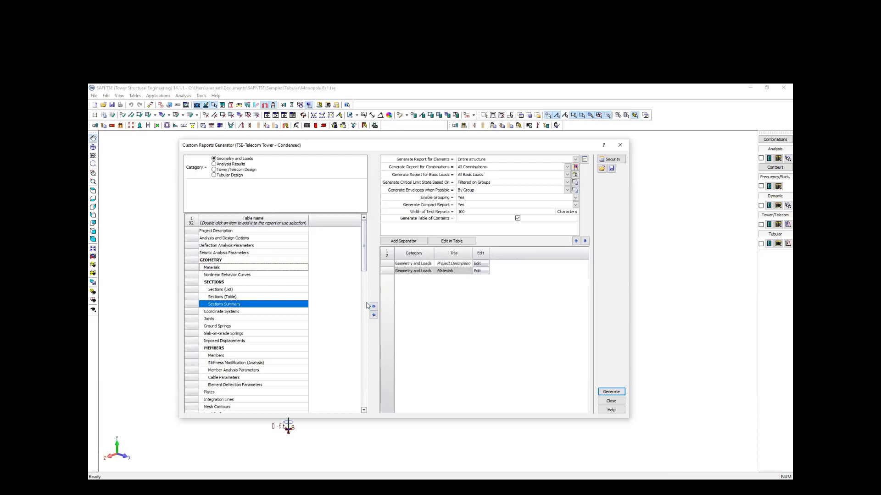
{"action": "left_click", "coordinate": [373, 307]}
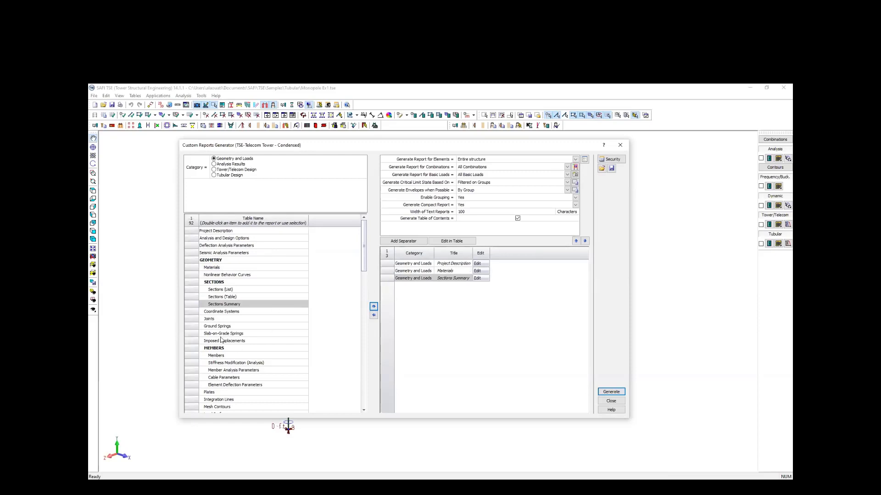
{"action": "left_click_drag", "start_coordinate": [188, 320], "coordinate": [188, 340]}
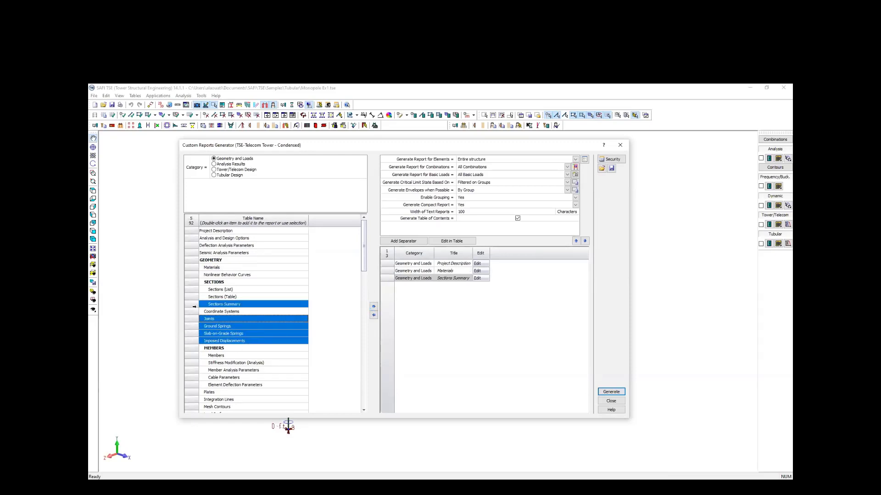
{"action": "left_click", "coordinate": [192, 329]}
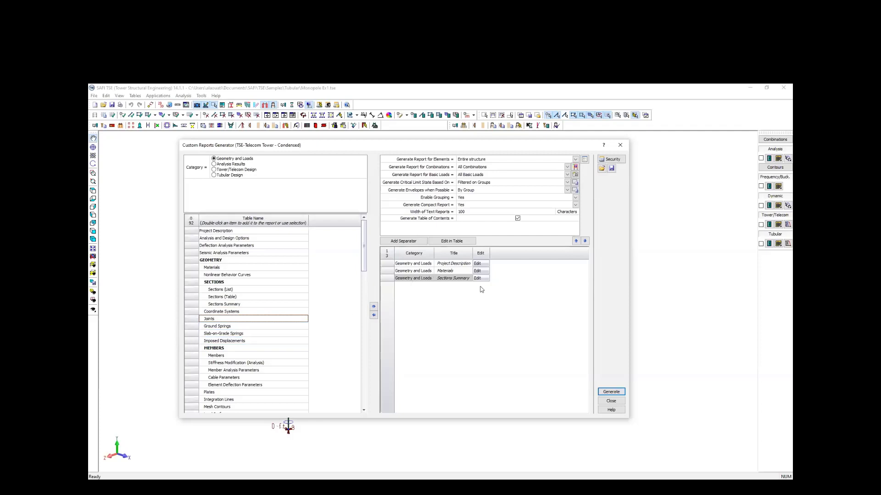
Set envelopes to No/Regular report, turn off grouping and the compact report, and generate the report as Monopole Ex1.docx.
{"action": "left_click", "coordinate": [478, 190]}
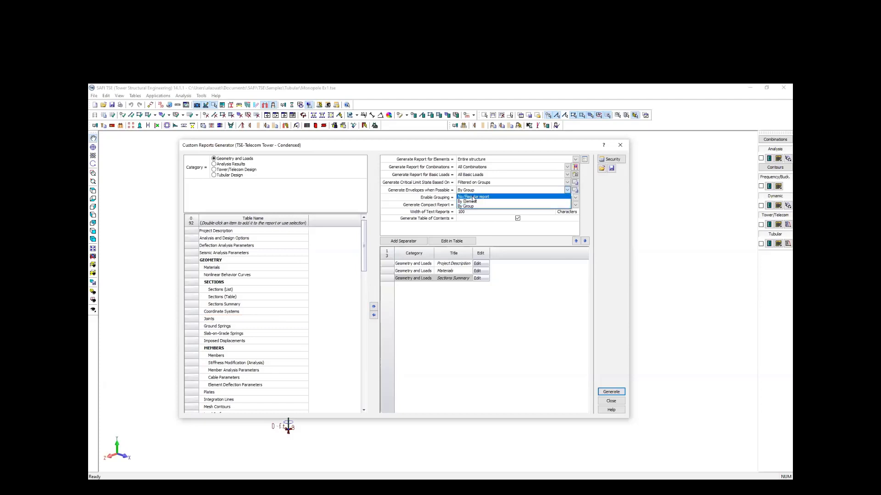
{"action": "left_click", "coordinate": [474, 196]}
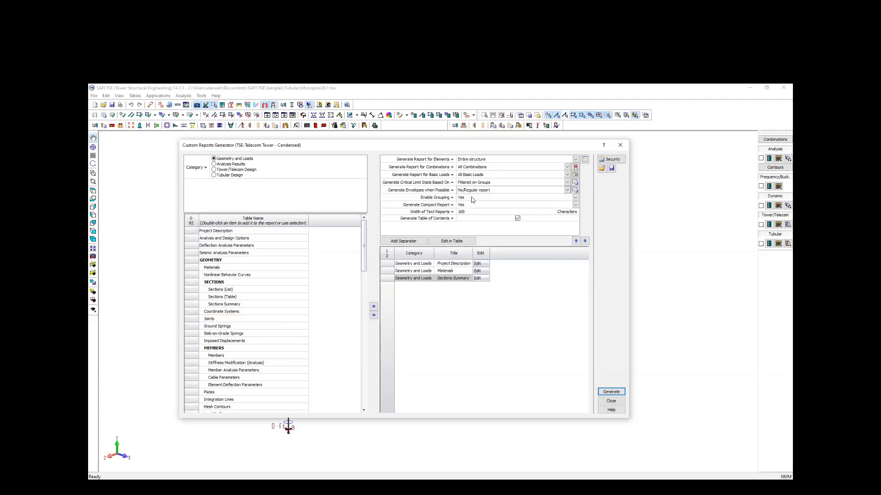
{"action": "left_click", "coordinate": [473, 198]}
{"action": "left_click", "coordinate": [465, 204]}
{"action": "left_click", "coordinate": [464, 205]}
{"action": "left_click", "coordinate": [477, 210]}
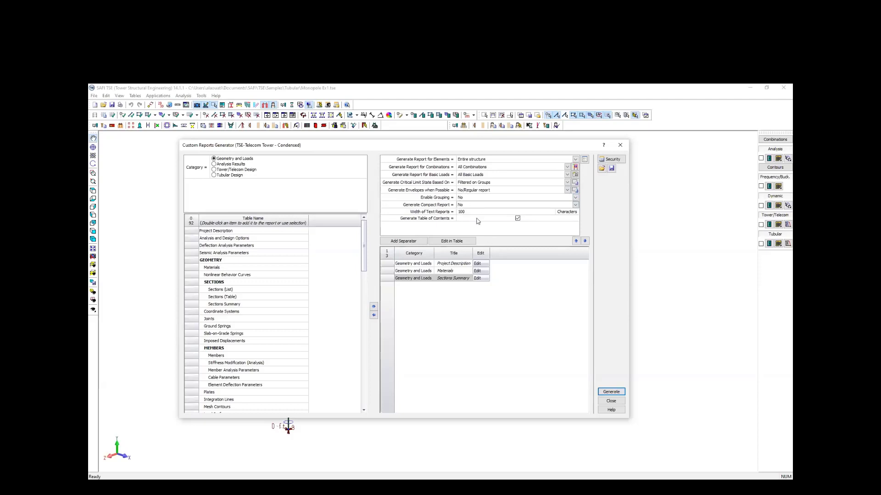
{"action": "left_click", "coordinate": [607, 392]}
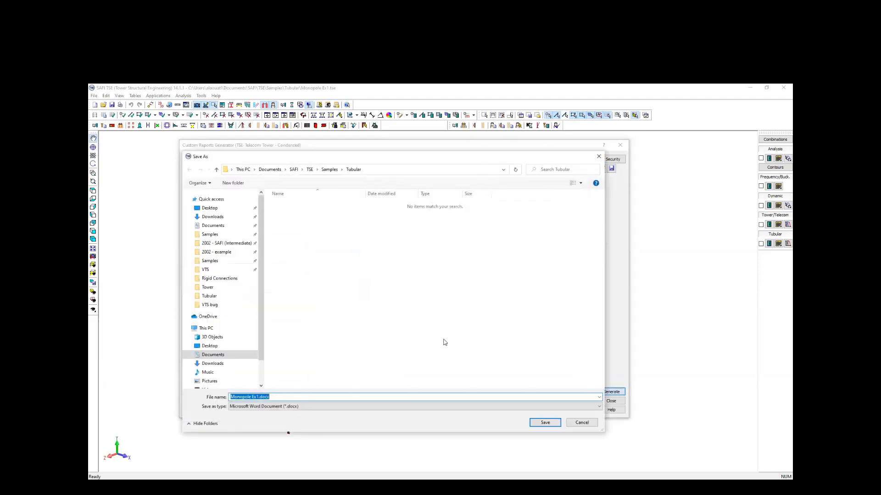
{"action": "left_click", "coordinate": [545, 422]}
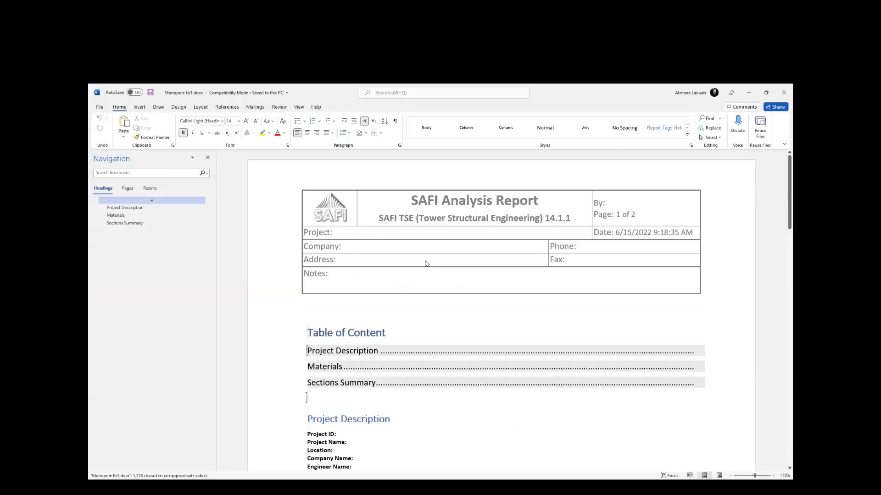
Review the Project Description, Materials and Sections Summary sections of the generated Word report and return to the report generator in SAFI TSE.
{"action": "scroll", "coordinate": [338, 277], "scroll_direction": "down", "scroll_amount": 3}
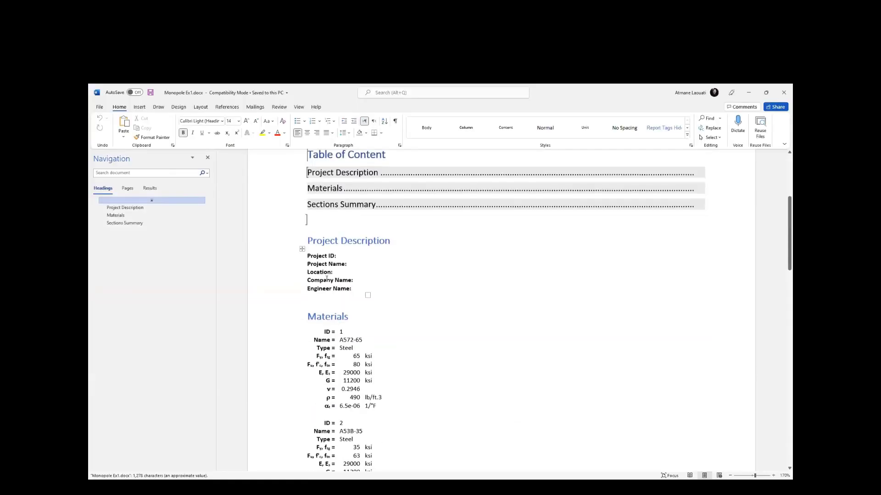
{"action": "left_click", "coordinate": [130, 223]}
{"action": "scroll", "coordinate": [135, 231], "scroll_direction": "down", "scroll_amount": 5, "text": "ctrl"}
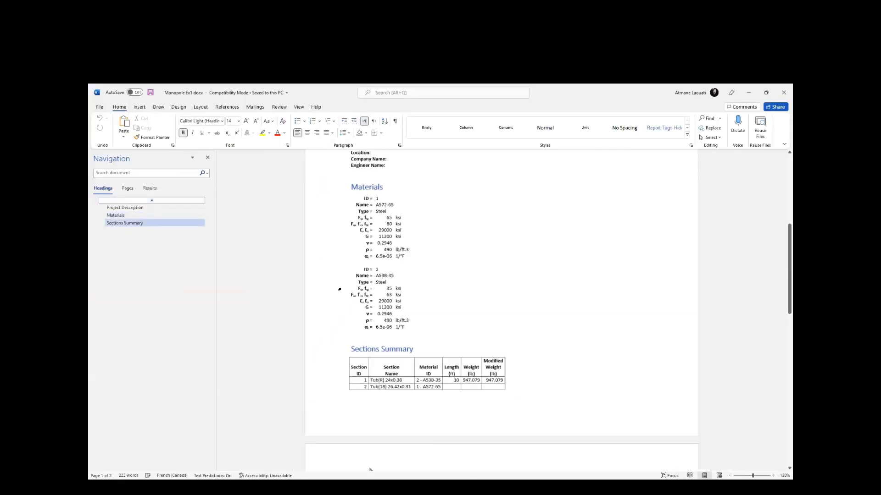
{"action": "left_click", "coordinate": [129, 208]}
{"action": "left_click", "coordinate": [119, 215]}
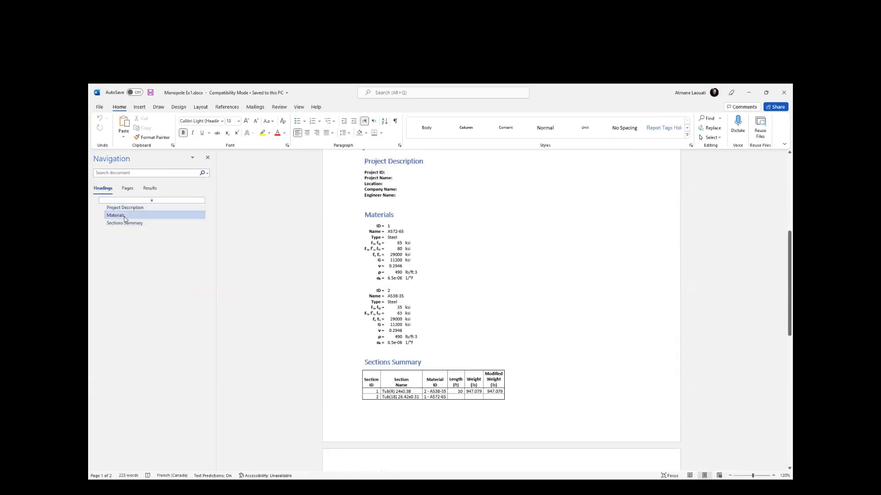
{"action": "left_click", "coordinate": [127, 223]}
{"action": "scroll", "coordinate": [389, 276], "scroll_direction": "up", "scroll_amount": 5}
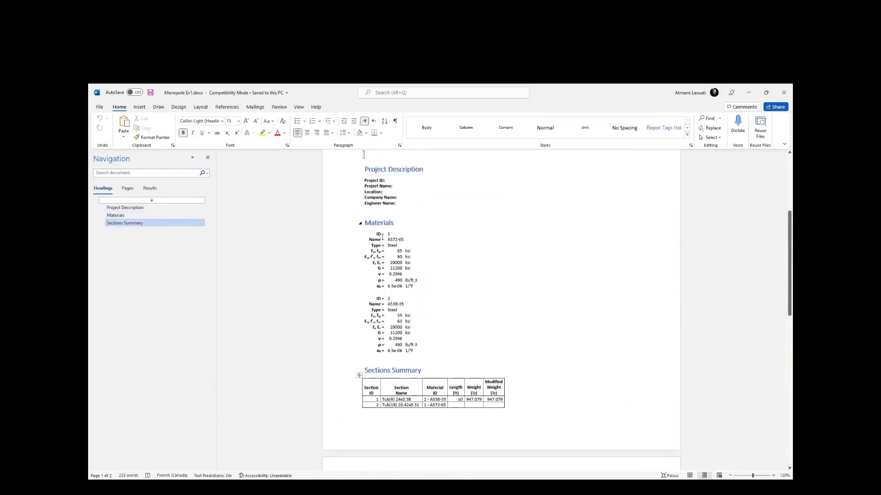
{"action": "scroll", "coordinate": [387, 255], "scroll_direction": "down", "scroll_amount": 1}
{"action": "scroll", "coordinate": [389, 256], "scroll_direction": "down", "scroll_amount": 6}
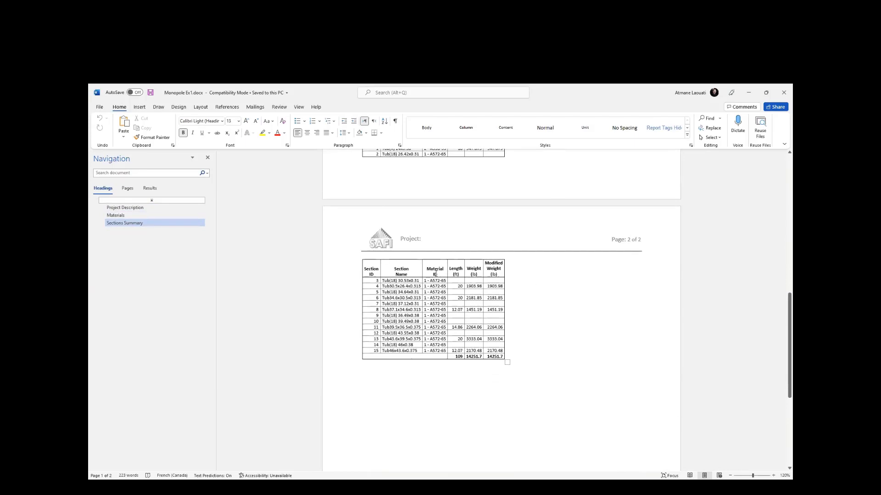
{"action": "scroll", "coordinate": [435, 293], "scroll_direction": "up", "scroll_amount": 8}
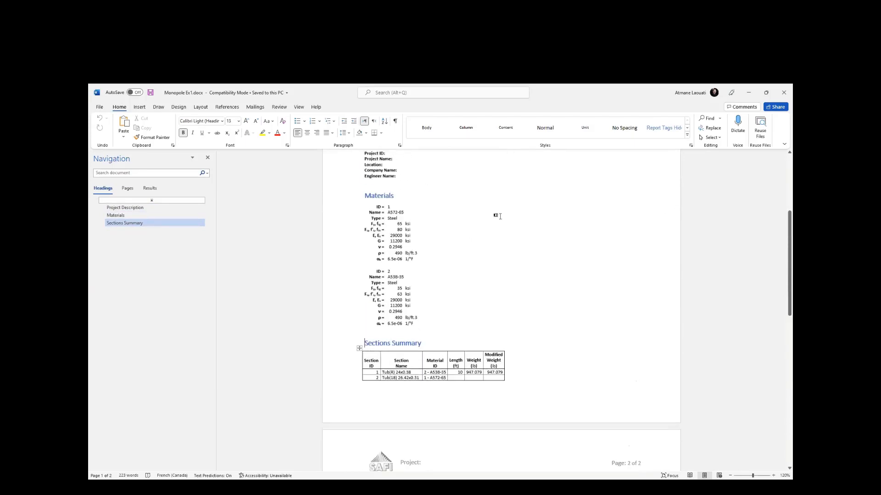
{"action": "left_click", "coordinate": [749, 94]}
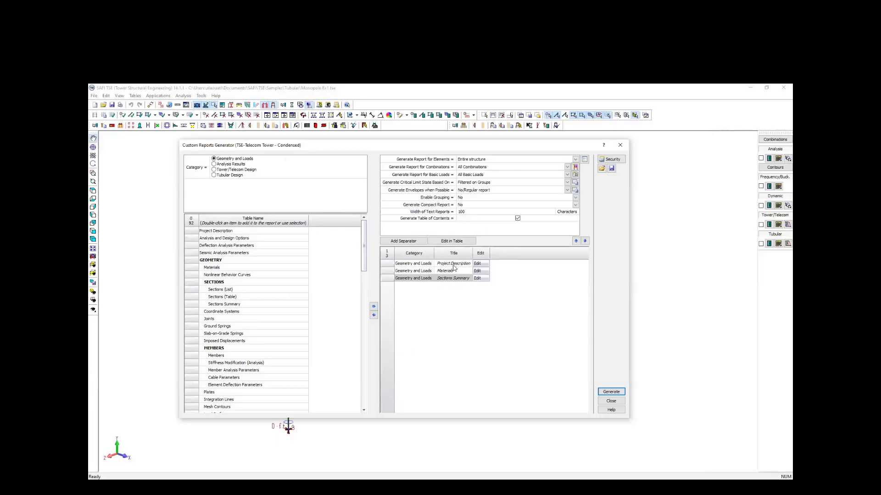
Add the Limit States Results heading from the Tower/Telecom Design category to the report list.
{"action": "left_click", "coordinate": [214, 171]}
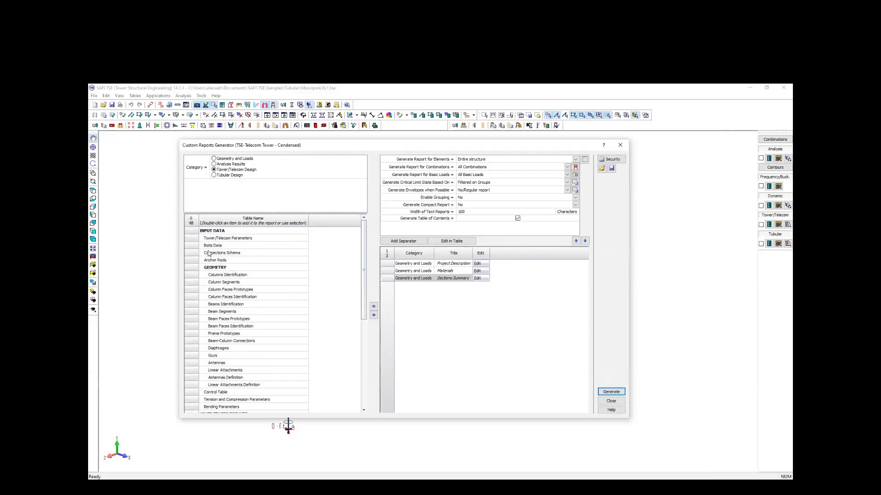
{"action": "scroll", "coordinate": [237, 293], "scroll_direction": "down", "scroll_amount": 5}
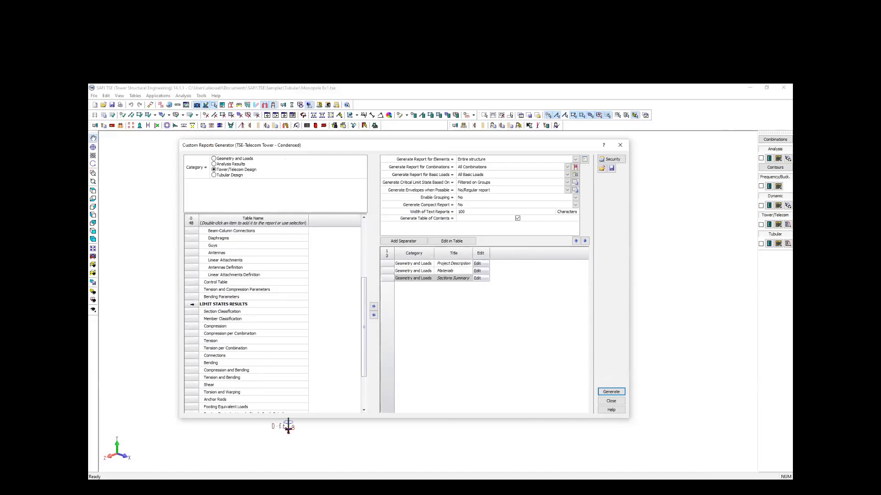
{"action": "left_click", "coordinate": [326, 304]}
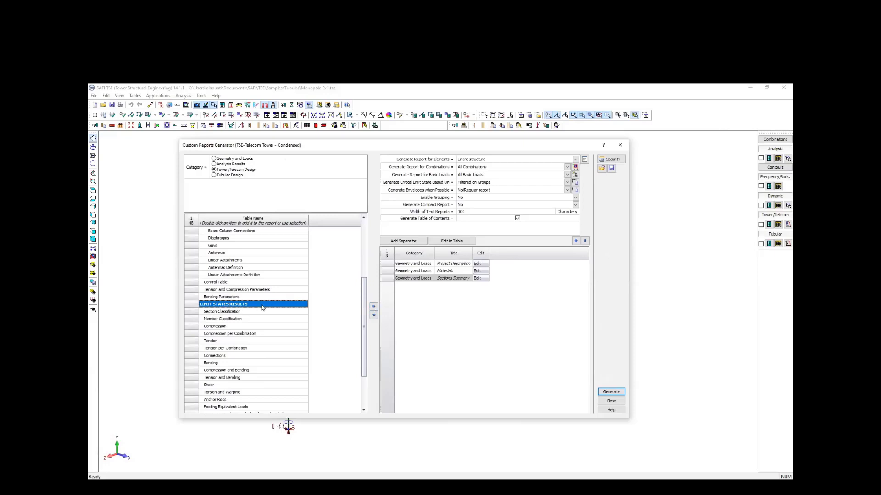
{"action": "left_click", "coordinate": [373, 307]}
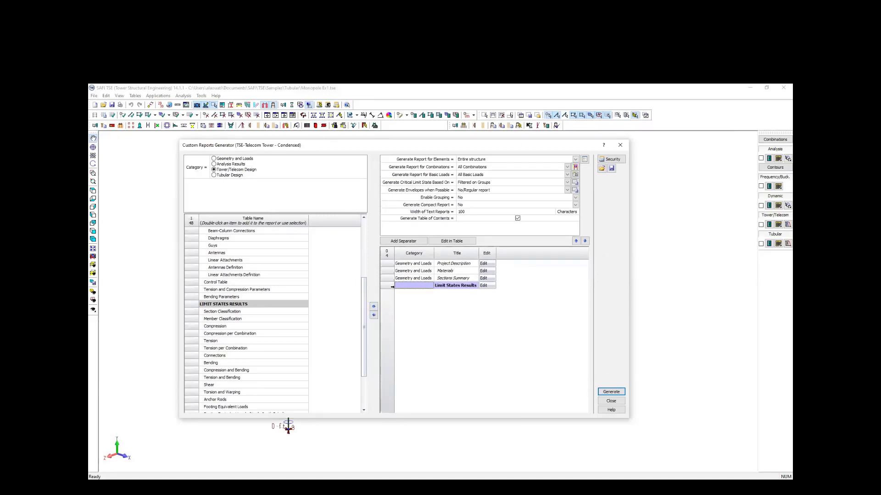
Replace the Limit States Results heading in the report list with a custom separator labelled Limit State.
{"action": "left_click", "coordinate": [386, 286]}
{"action": "key", "text": "Delete"}
{"action": "key", "text": "Return"}
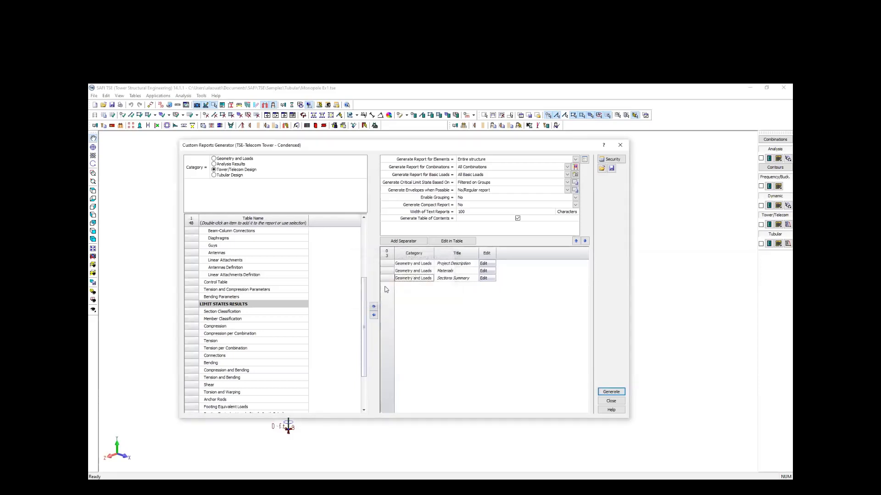
{"action": "left_click", "coordinate": [405, 242]}
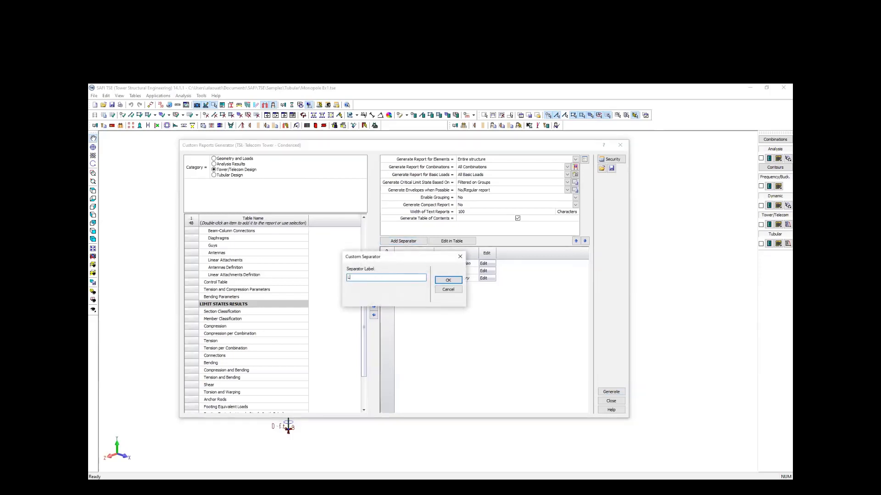
{"action": "type", "text": "Limit State"}
{"action": "left_click", "coordinate": [448, 280]}
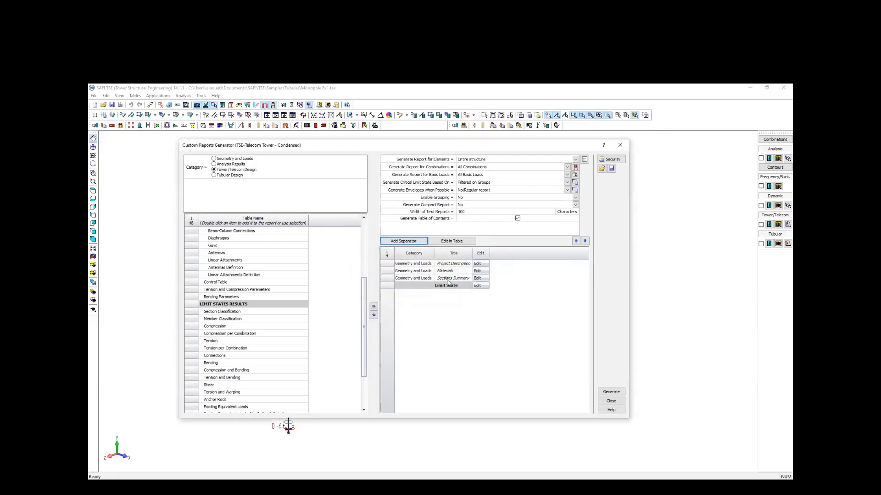
{"action": "left_click", "coordinate": [413, 285]}
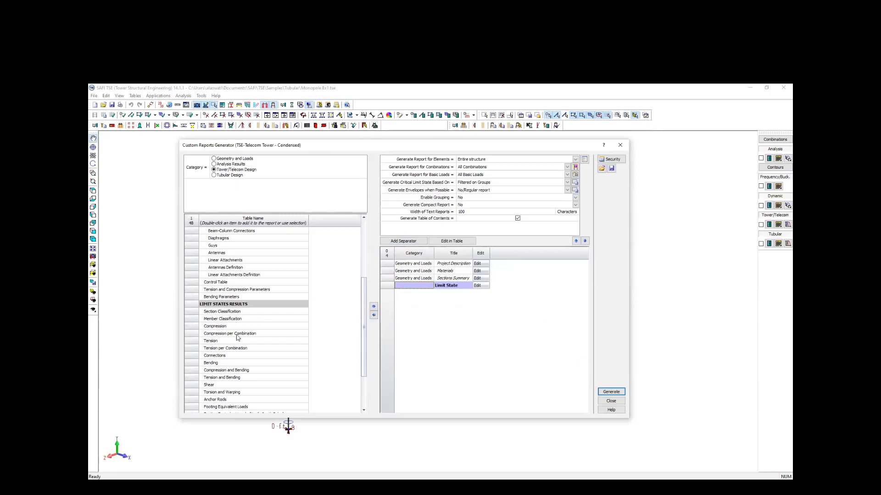
Add the Compression table from the Tower/Telecom Design limit states results to the report list below the Limit State separator.
{"action": "left_click", "coordinate": [218, 327]}
{"action": "left_click", "coordinate": [197, 305]}
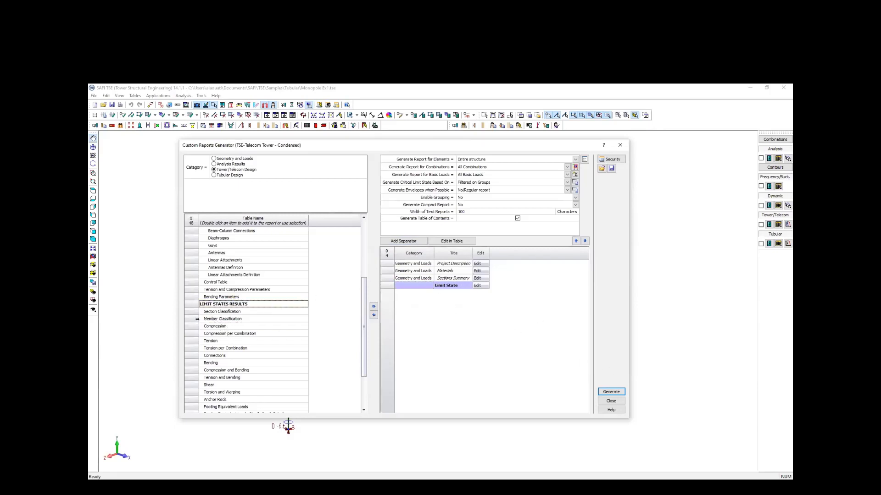
{"action": "left_click", "coordinate": [196, 328]}
{"action": "left_click", "coordinate": [374, 307]}
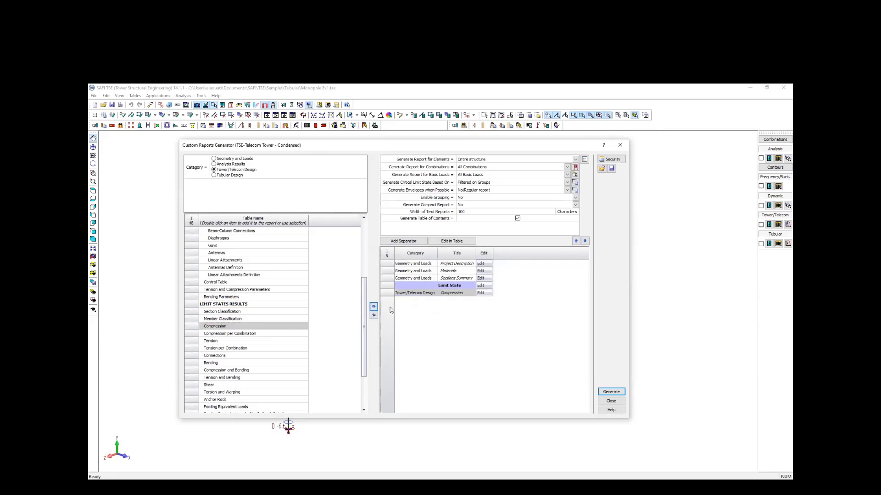
Generate the report with the Tower/Telecom Compression table, closing the open Word copy and overwriting Monopole Ex1.docx.
{"action": "left_click", "coordinate": [618, 391]}
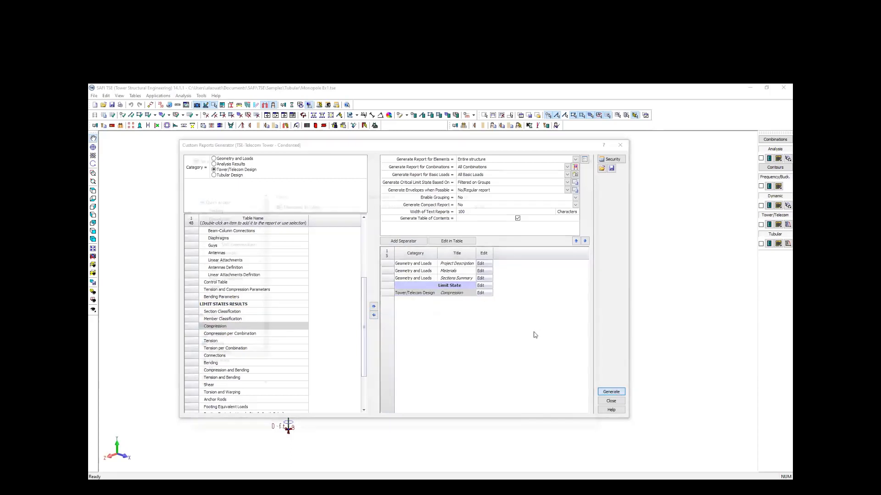
{"action": "left_click", "coordinate": [552, 420]}
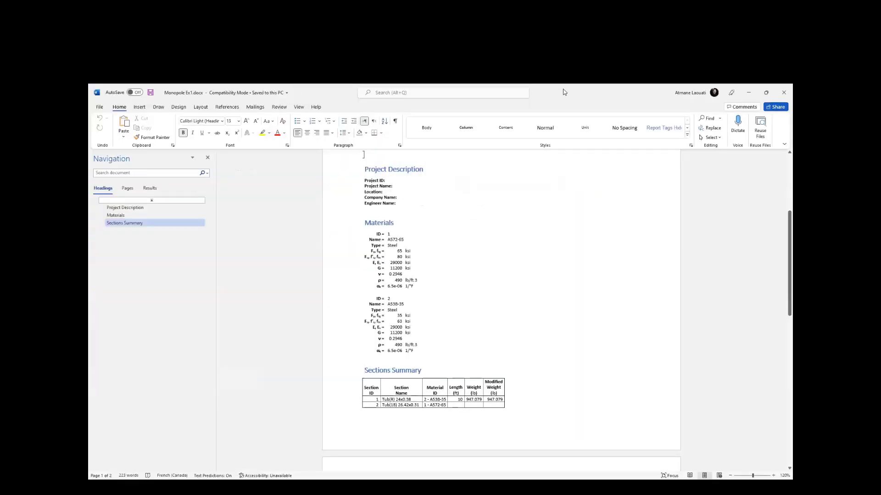
{"action": "left_click", "coordinate": [783, 92]}
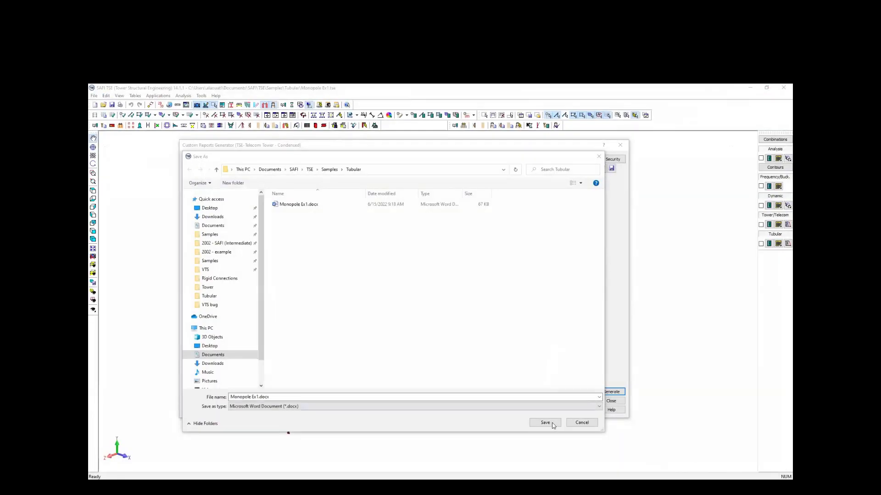
{"action": "left_click", "coordinate": [549, 422]}
{"action": "left_click", "coordinate": [457, 286]}
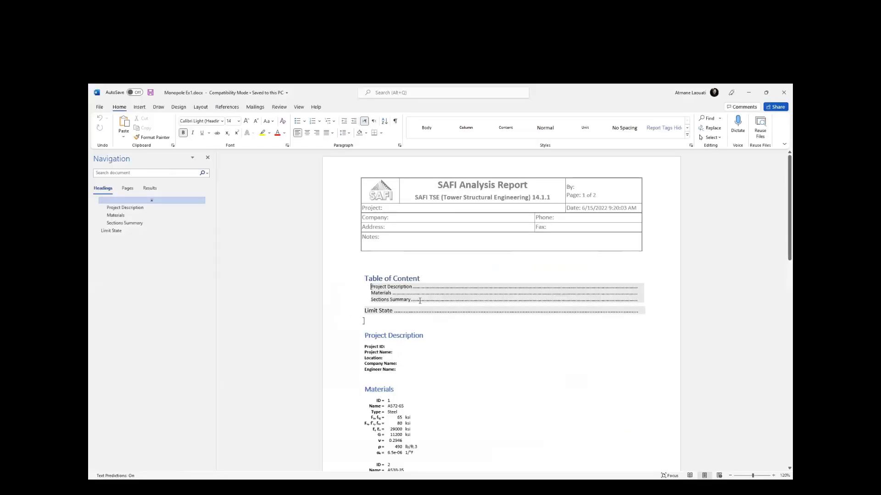
Check the Limit State section of the generated Word report and close the document.
{"action": "scroll", "coordinate": [377, 273], "scroll_direction": "down", "scroll_amount": 2}
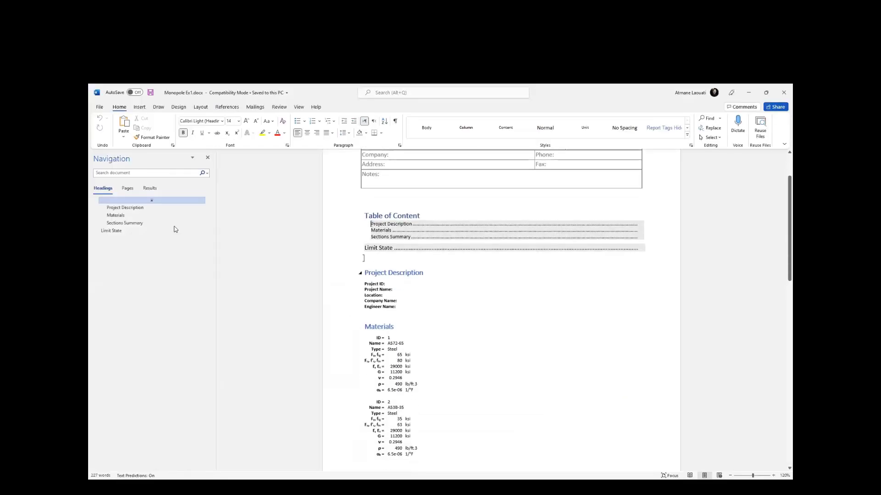
{"action": "left_click", "coordinate": [111, 231]}
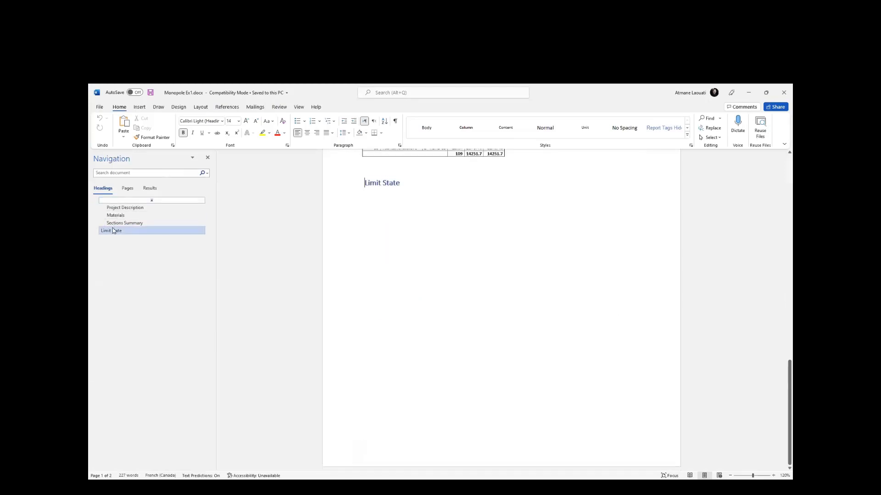
{"action": "left_click", "coordinate": [784, 92]}
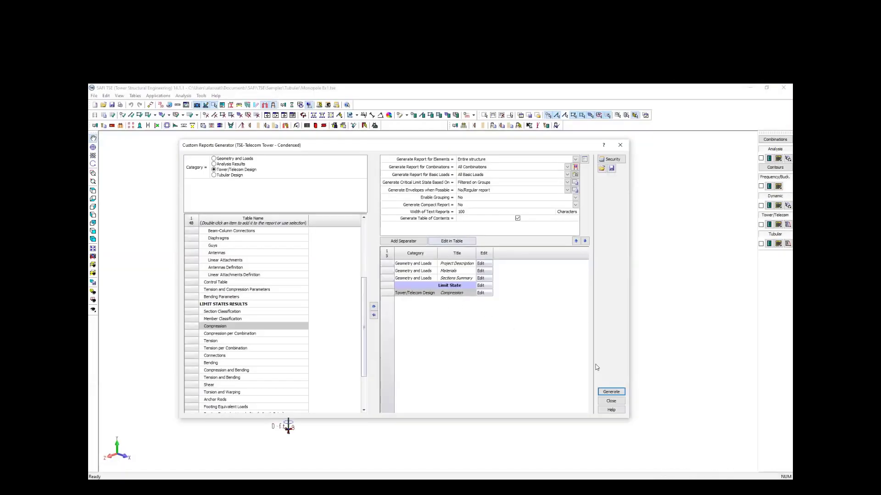
Close the report generator and run the Static Nonlinear analysis with only the Verification - Tubular (TIA-222-H) design option enabled.
{"action": "left_click", "coordinate": [607, 401]}
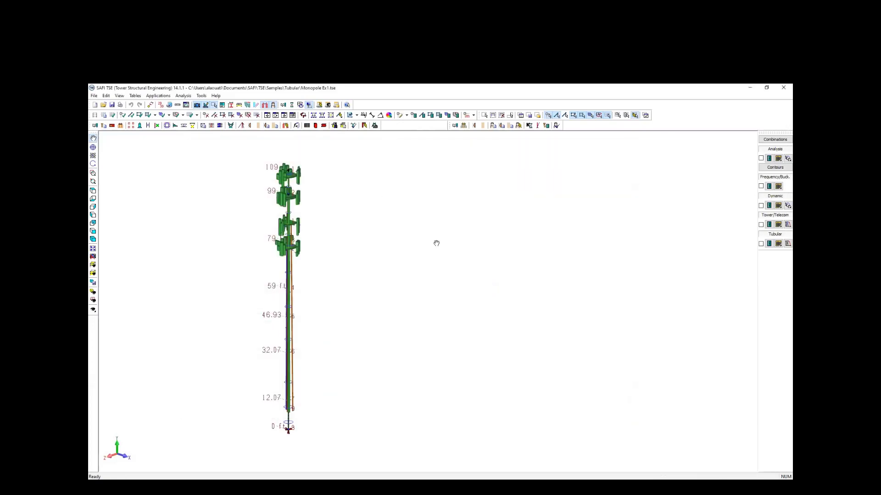
{"action": "left_click", "coordinate": [292, 106]}
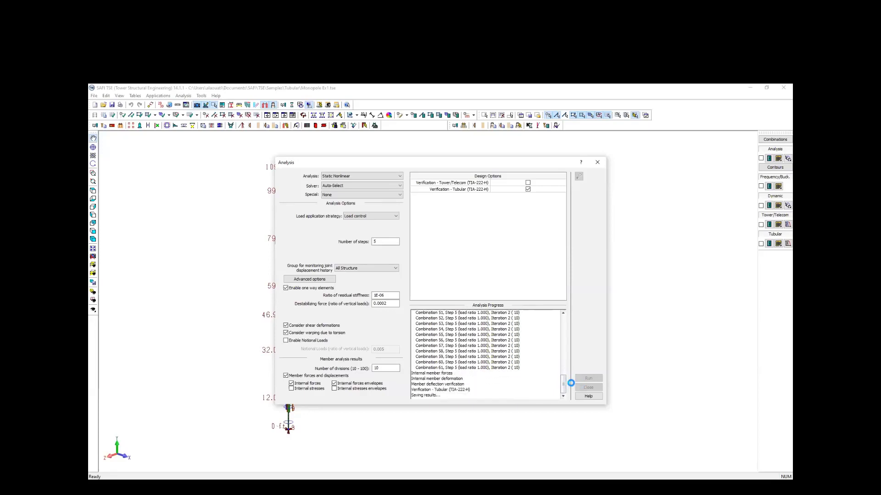
{"action": "left_click", "coordinate": [587, 388]}
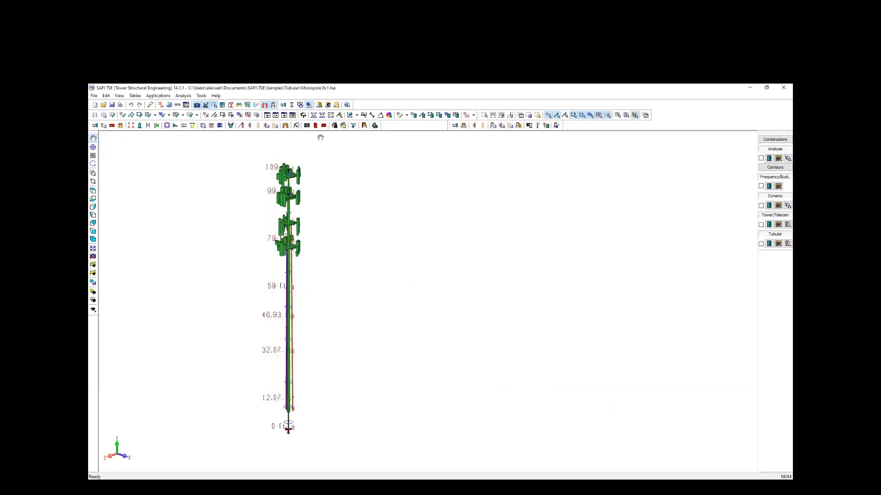
Regenerate Monopole Ex1.docx from the custom reports generator, check its table of contents in Word and close the document.
{"action": "left_click", "coordinate": [328, 104]}
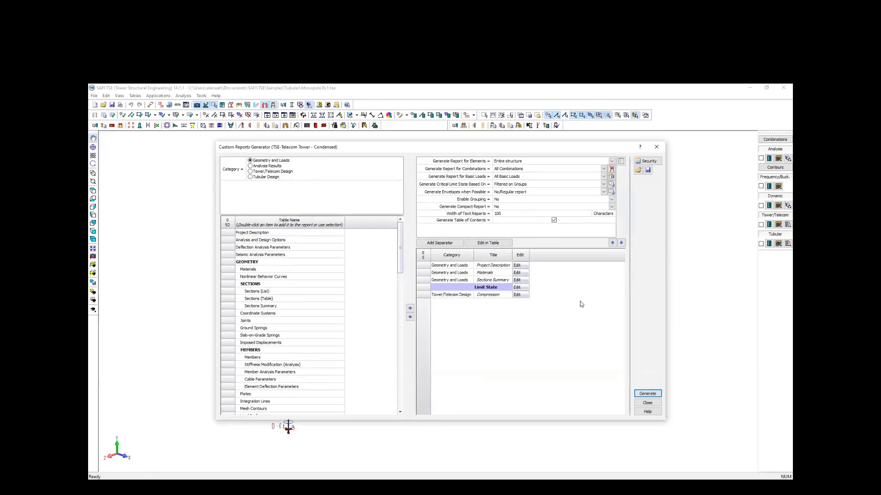
{"action": "left_click", "coordinate": [648, 394]}
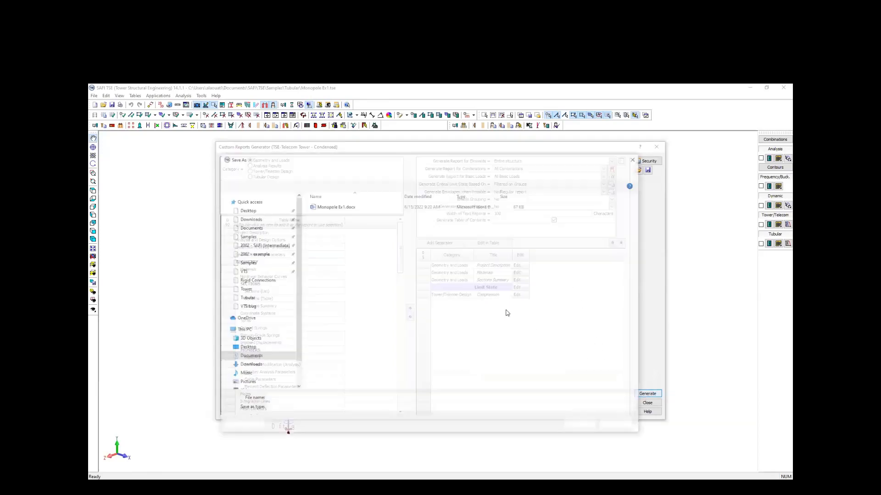
{"action": "left_click", "coordinate": [581, 424]}
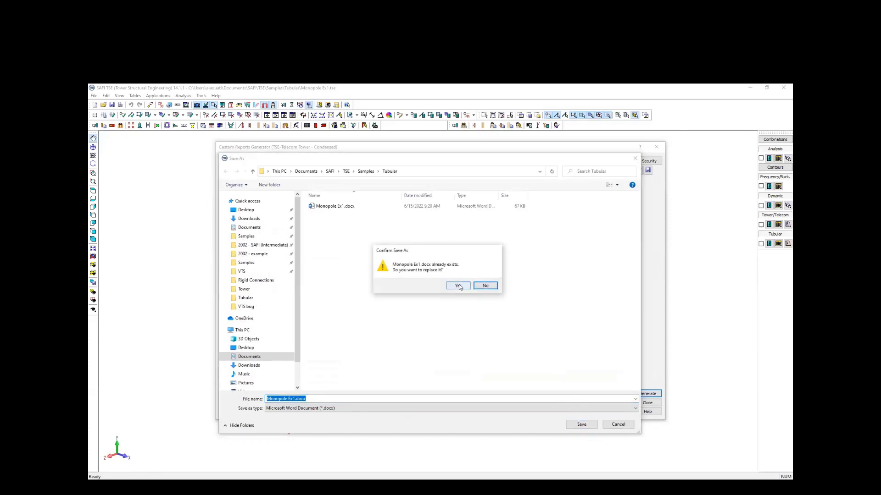
{"action": "left_click", "coordinate": [458, 286]}
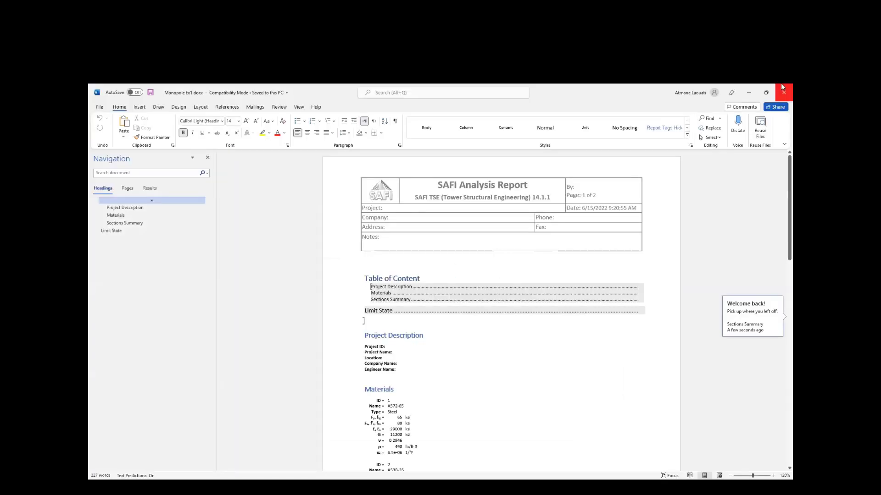
{"action": "left_click", "coordinate": [781, 87]}
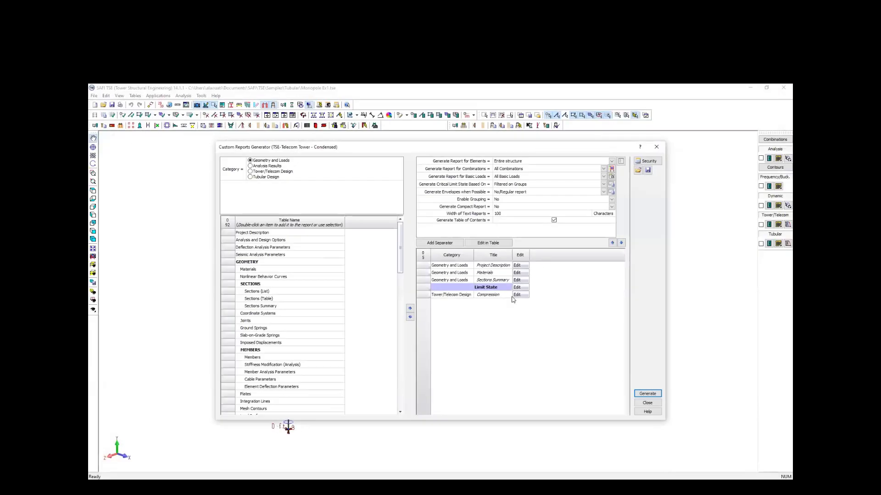
Replace the Tower/Telecom Design Compression entry in the report list with the Compression table from the Tubular Design category.
{"action": "left_click", "coordinate": [419, 294]}
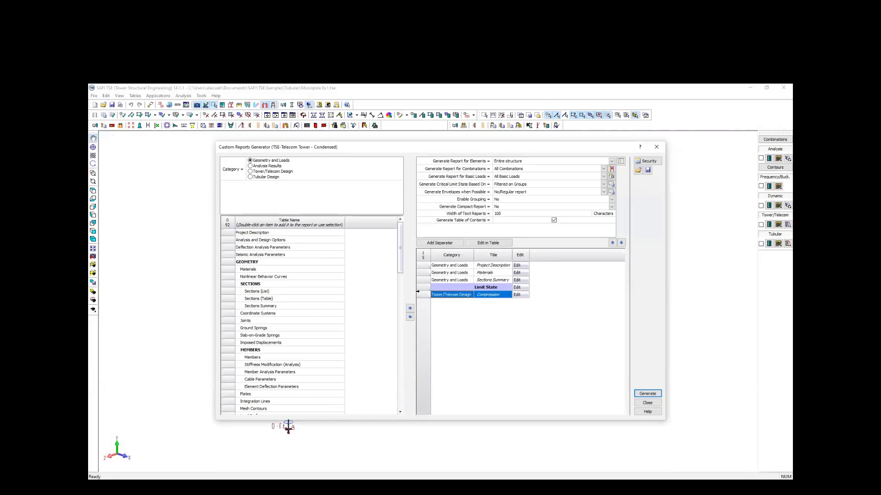
{"action": "key", "text": "Delete"}
{"action": "key", "text": "Return"}
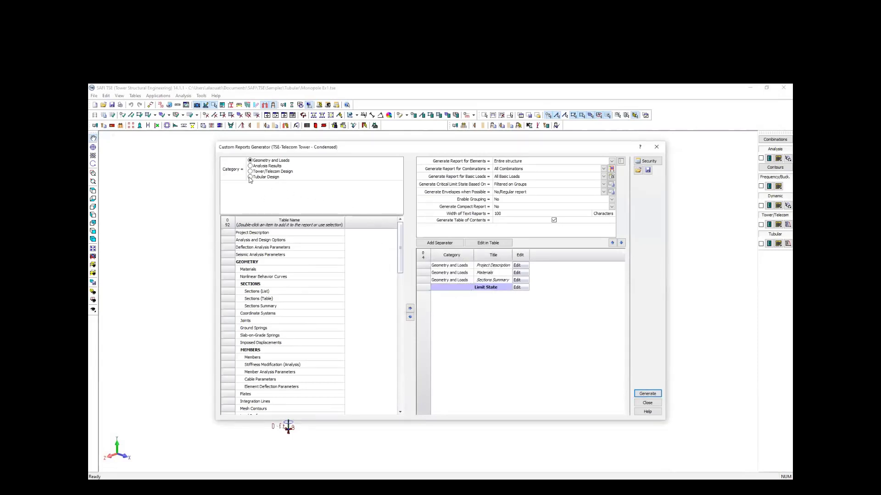
{"action": "left_click", "coordinate": [250, 177]}
{"action": "left_click", "coordinate": [251, 342]}
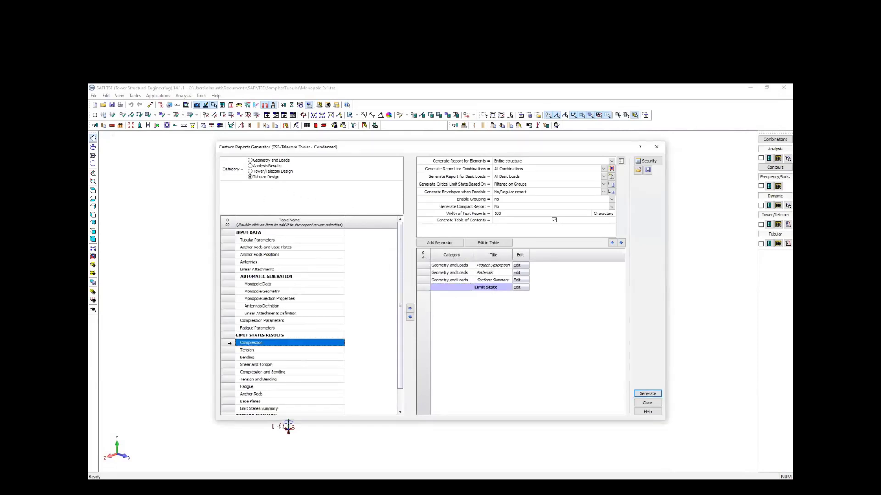
{"action": "left_click", "coordinate": [410, 308]}
Generate the report with the Tubular Design Compression table, overwriting Monopole Ex1.docx.
{"action": "left_click", "coordinate": [648, 393]}
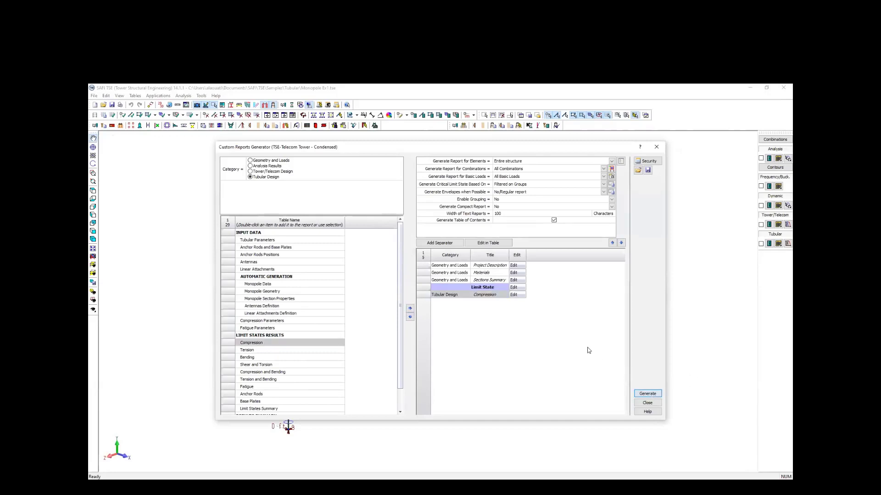
{"action": "left_click", "coordinate": [581, 425]}
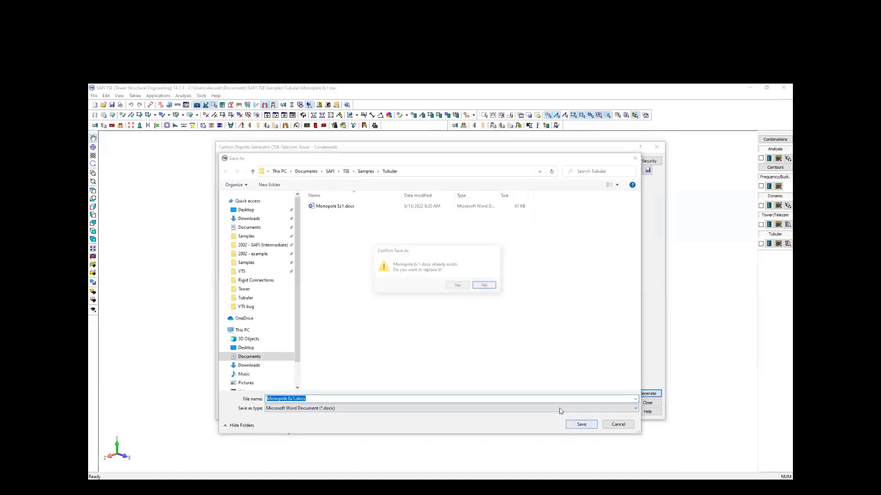
{"action": "left_click", "coordinate": [456, 285]}
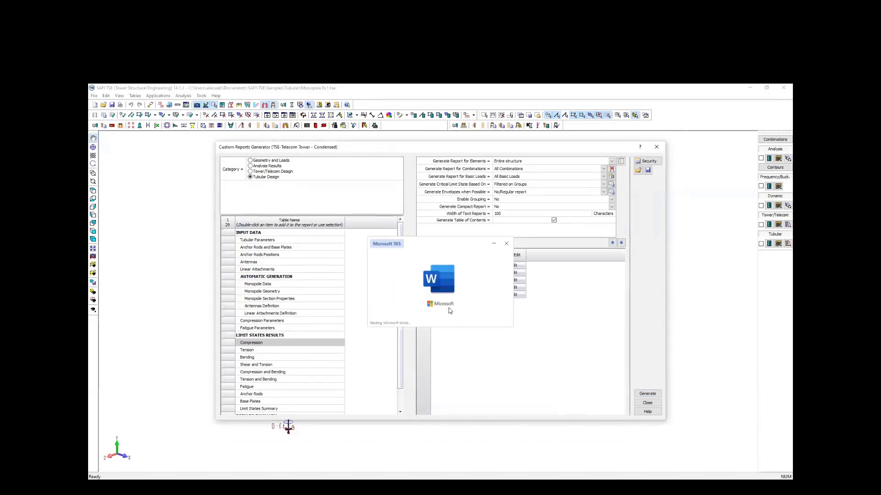
Examine the Limit State heading and the Compression (1/2) and (2/2) tables in the generated Word report.
{"action": "scroll", "coordinate": [409, 289], "scroll_direction": "down", "scroll_amount": 3}
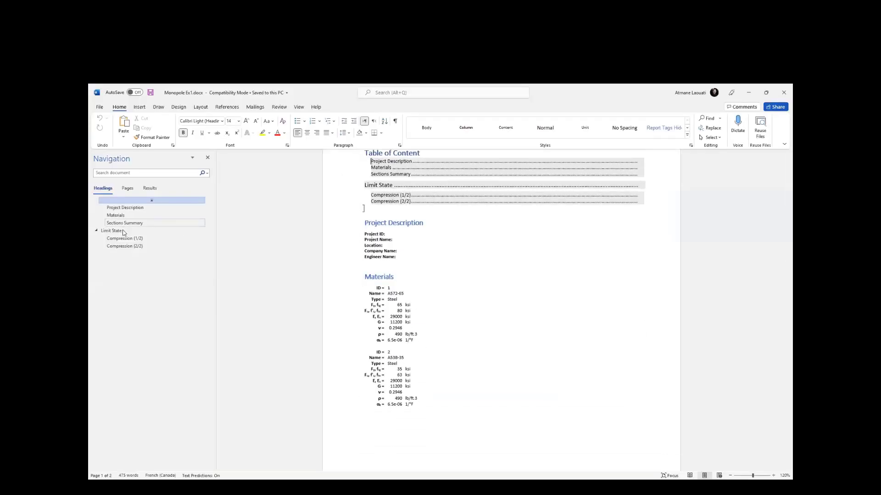
{"action": "left_click", "coordinate": [124, 238]}
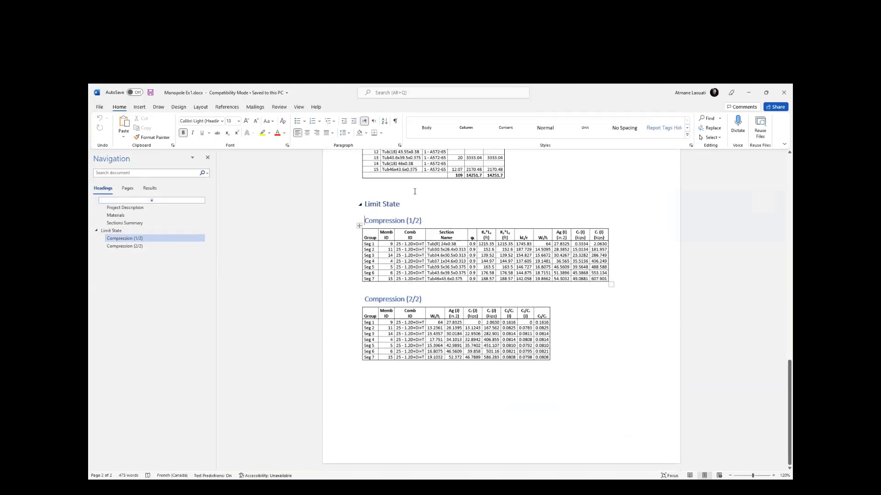
{"action": "left_click", "coordinate": [339, 211]}
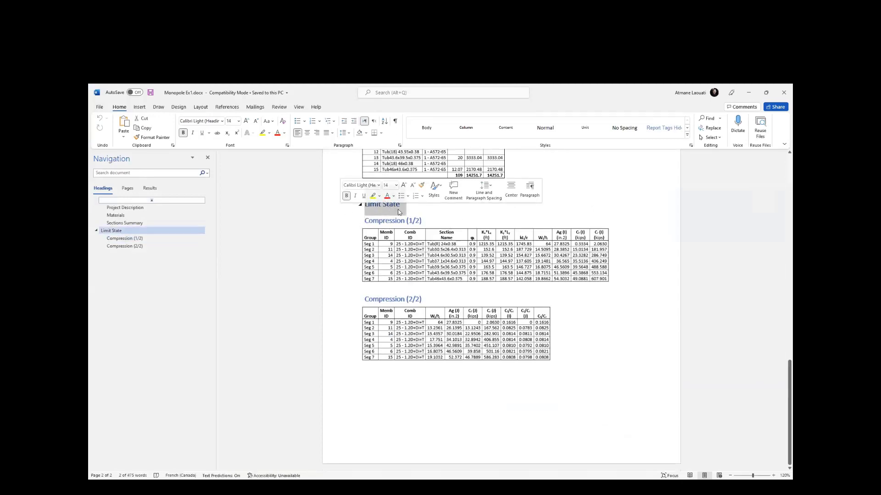
{"action": "left_click", "coordinate": [407, 209]}
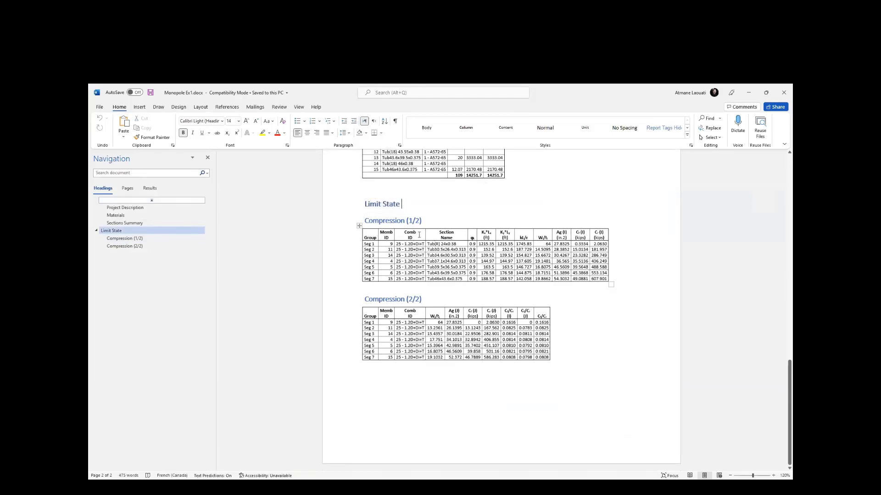
{"action": "scroll", "coordinate": [422, 235], "scroll_direction": "up", "scroll_amount": 6, "text": "ctrl"}
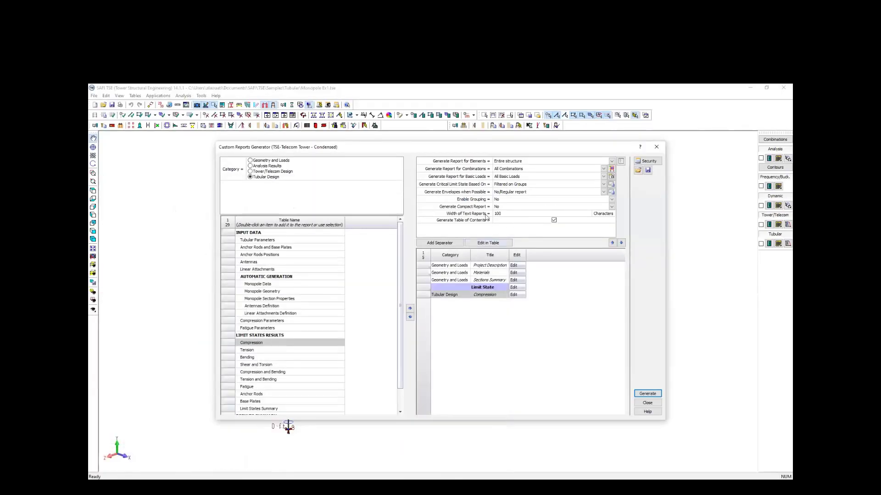
Set the critical limit state option to No/Regular report and regenerate the report, overwriting Monopole Ex1.docx.
{"action": "left_click", "coordinate": [503, 185]}
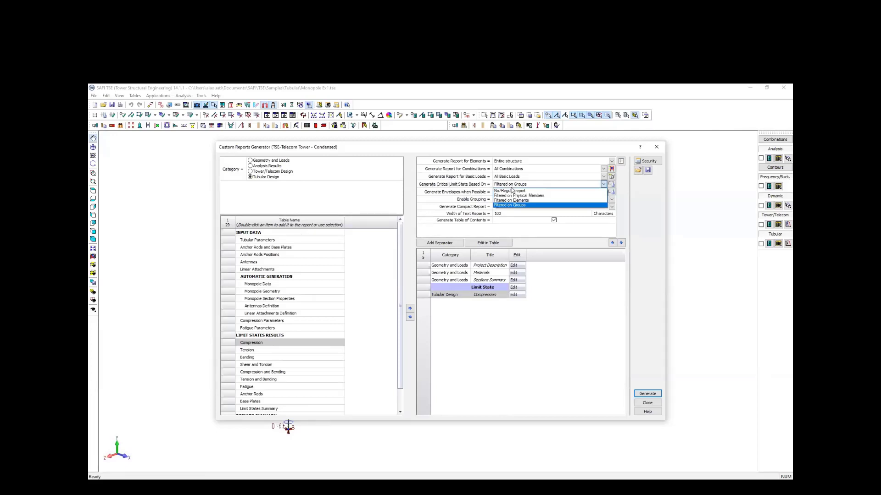
{"action": "left_click", "coordinate": [510, 192]}
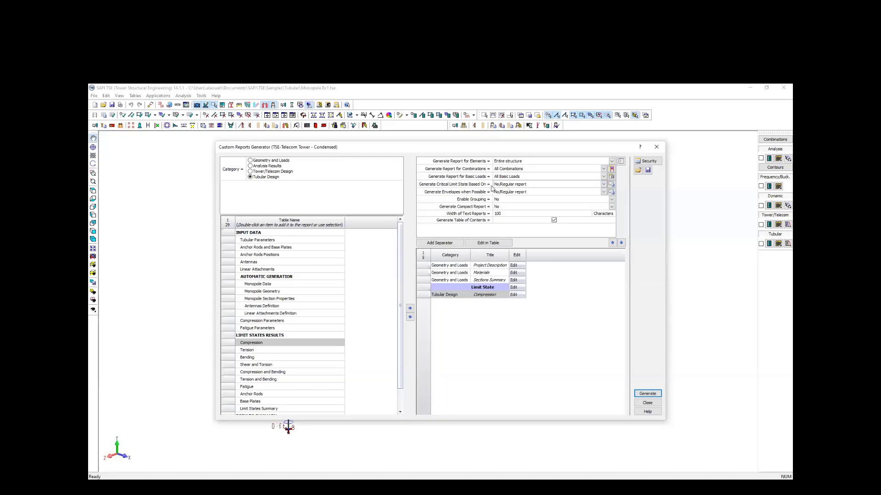
{"action": "left_click", "coordinate": [647, 394]}
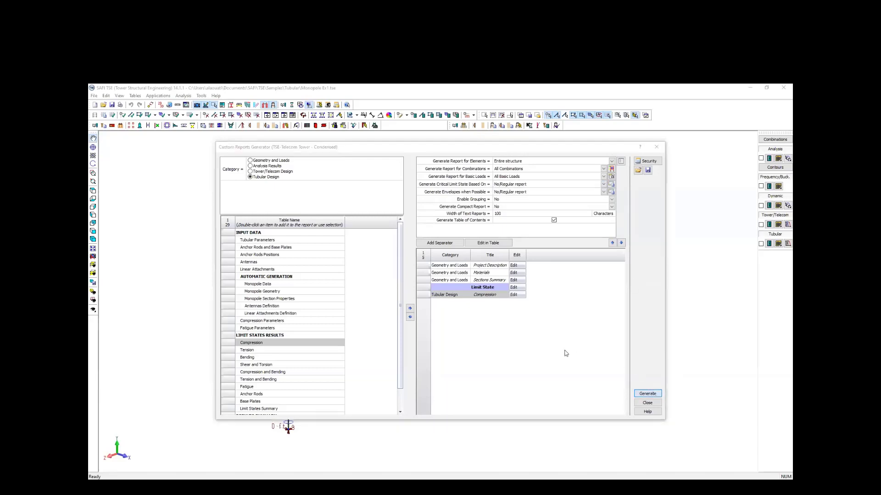
{"action": "left_click", "coordinate": [581, 424]}
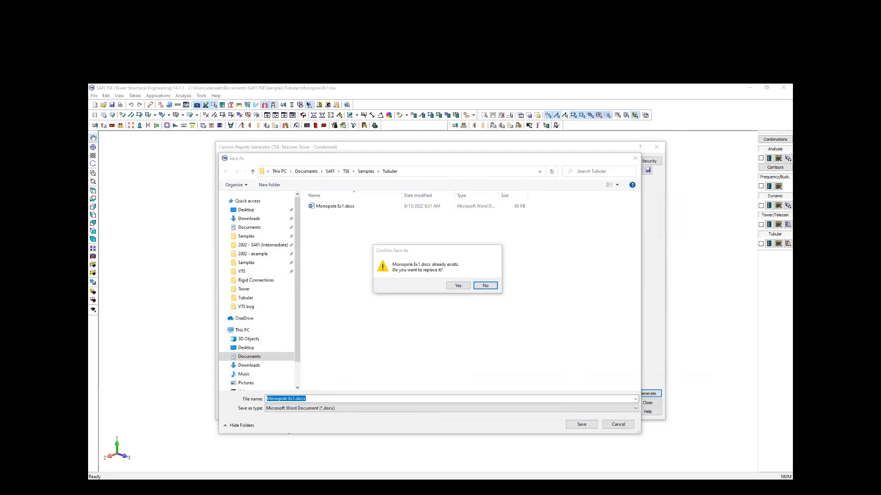
{"action": "left_click", "coordinate": [458, 285]}
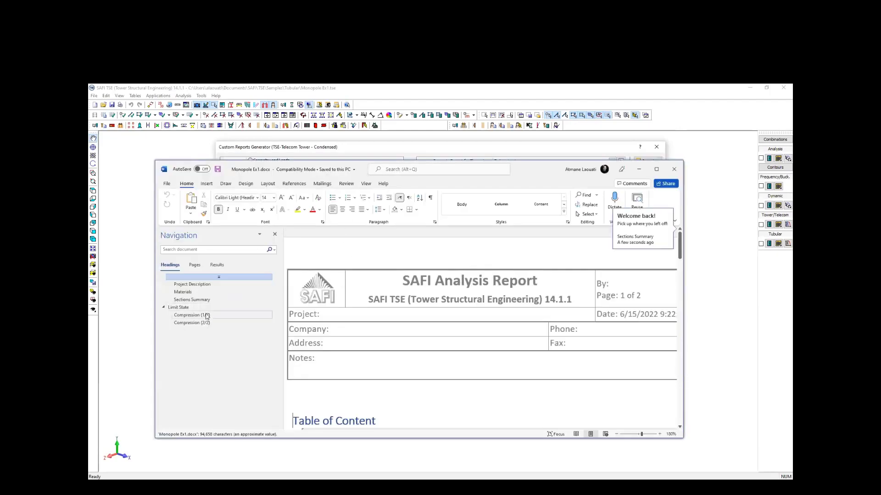
Examine the full Compression (1/2) table of the regenerated report in a maximized Word window.
{"action": "left_click", "coordinate": [206, 316]}
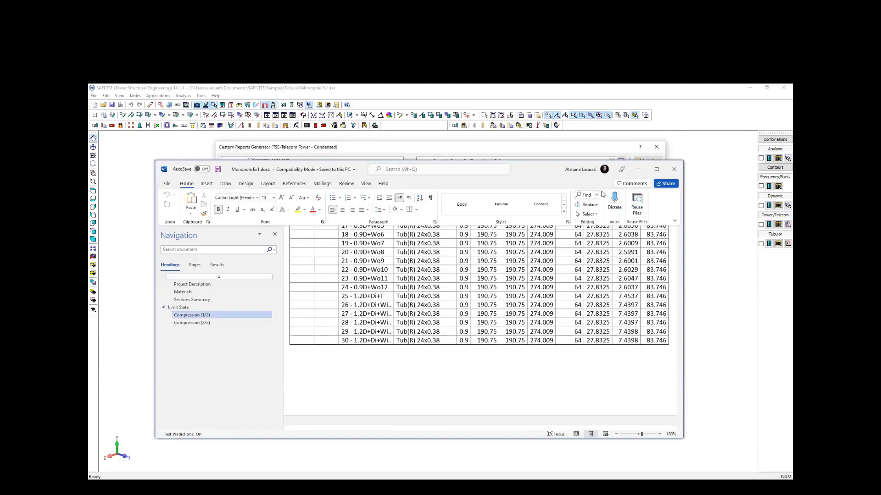
{"action": "left_click", "coordinate": [657, 169]}
{"action": "scroll", "coordinate": [407, 254], "scroll_direction": "down", "scroll_amount": 10}
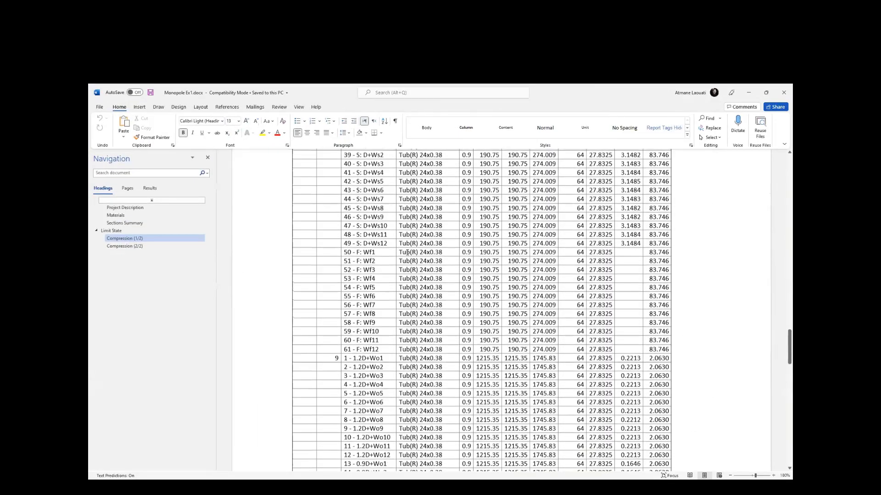
Examine the remaining Compression (1/2) rows for every load combination in the regular report and close the Word document.
{"action": "scroll", "coordinate": [407, 253], "scroll_direction": "down", "scroll_amount": 20}
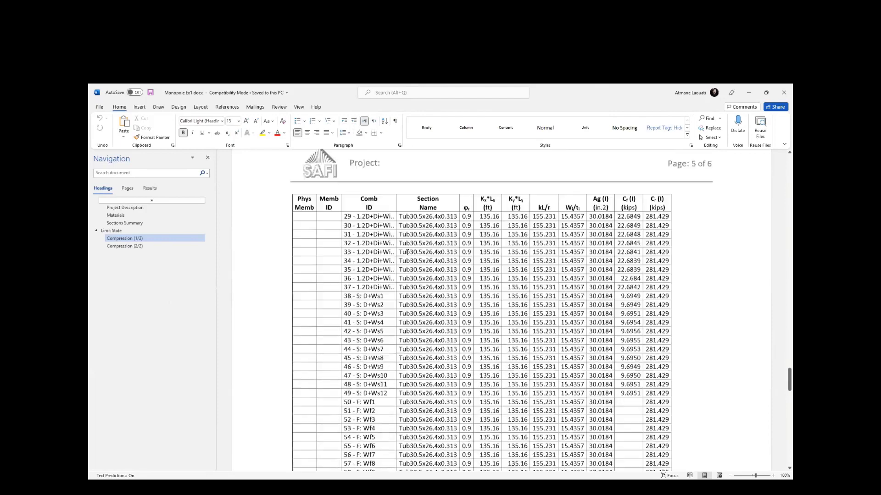
{"action": "scroll", "coordinate": [407, 253], "scroll_direction": "down", "scroll_amount": 20}
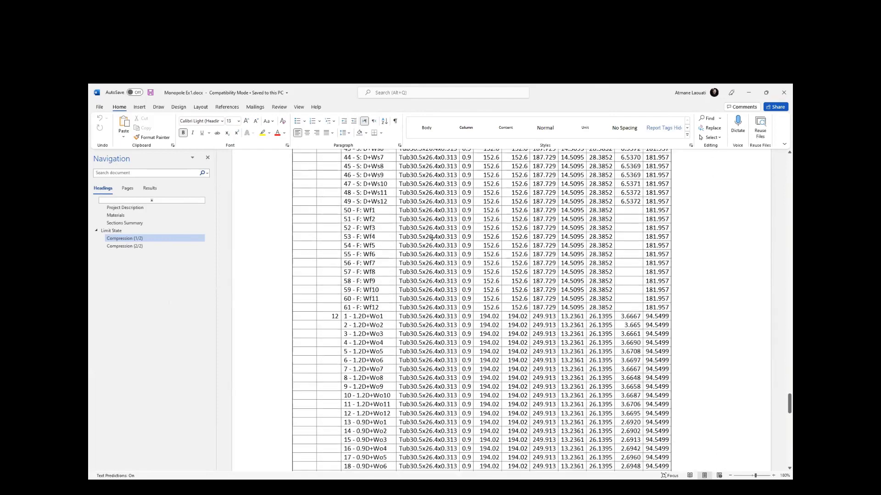
{"action": "scroll", "coordinate": [432, 237], "scroll_direction": "down", "scroll_amount": 10}
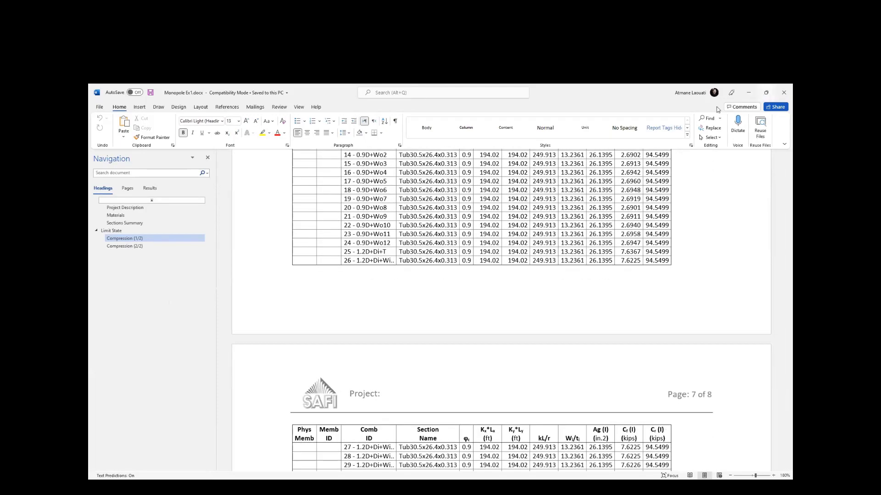
{"action": "left_click", "coordinate": [765, 93]}
{"action": "left_click", "coordinate": [670, 169]}
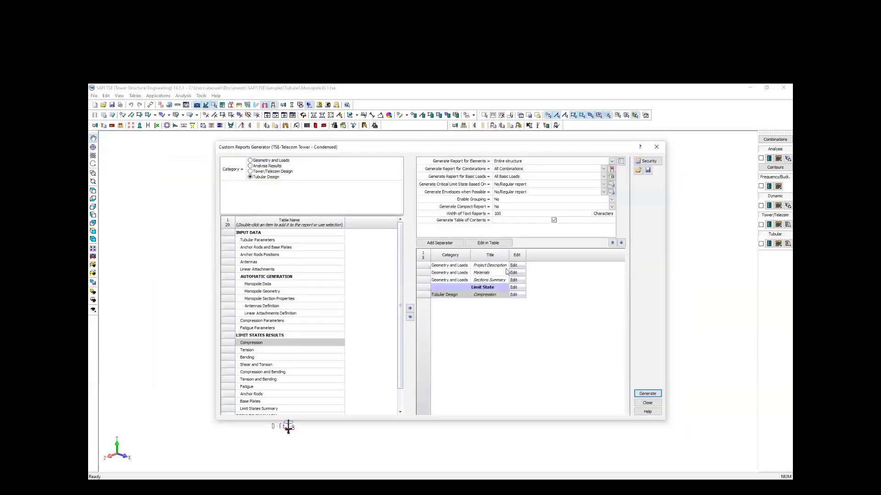
Set the critical limit state option to Filtered on Elements and regenerate the report, overwriting Monopole Ex1.docx.
{"action": "left_click", "coordinate": [501, 184]}
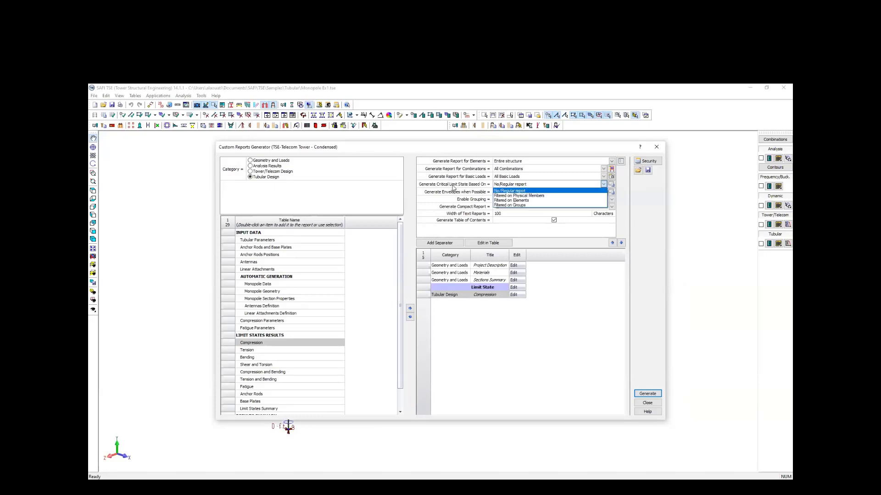
{"action": "left_click", "coordinate": [506, 200]}
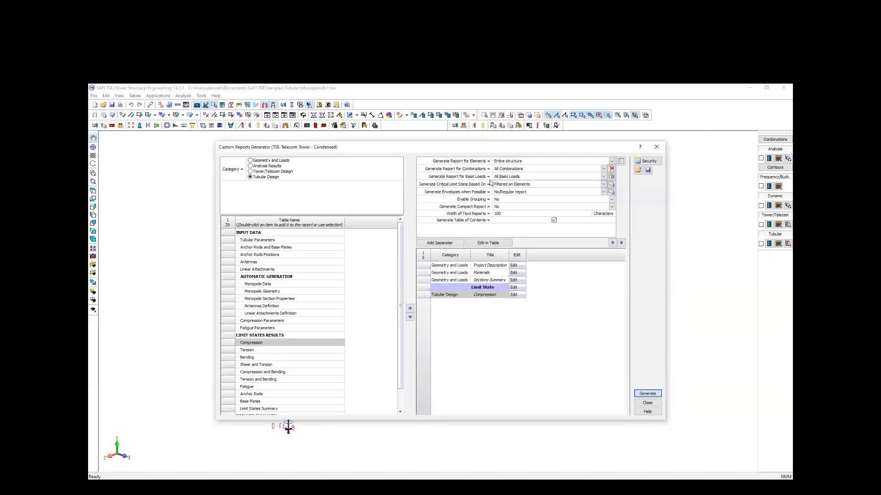
{"action": "left_click", "coordinate": [647, 396]}
{"action": "left_click", "coordinate": [580, 424]}
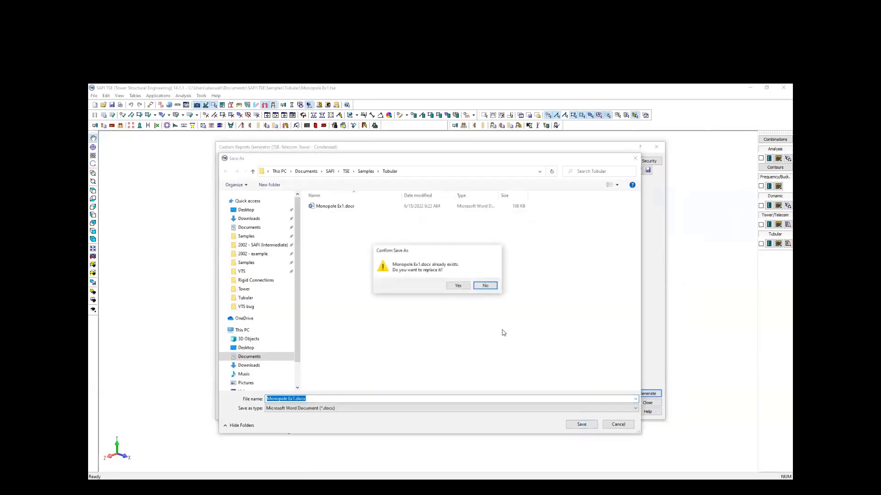
{"action": "left_click", "coordinate": [458, 286]}
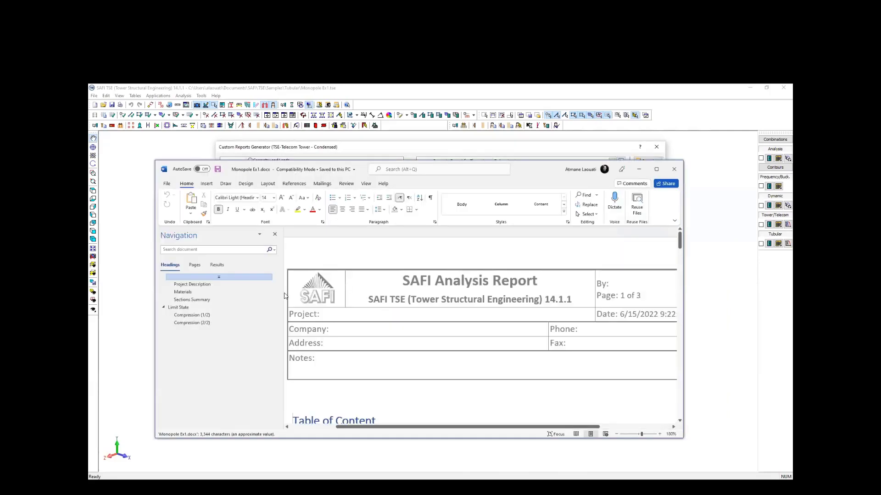
Examine the member rows and Comb ID column of both Compression tables in the maximized element-filtered report and close it.
{"action": "left_click", "coordinate": [195, 321]}
{"action": "scroll", "coordinate": [406, 295], "scroll_direction": "down", "scroll_amount": 6}
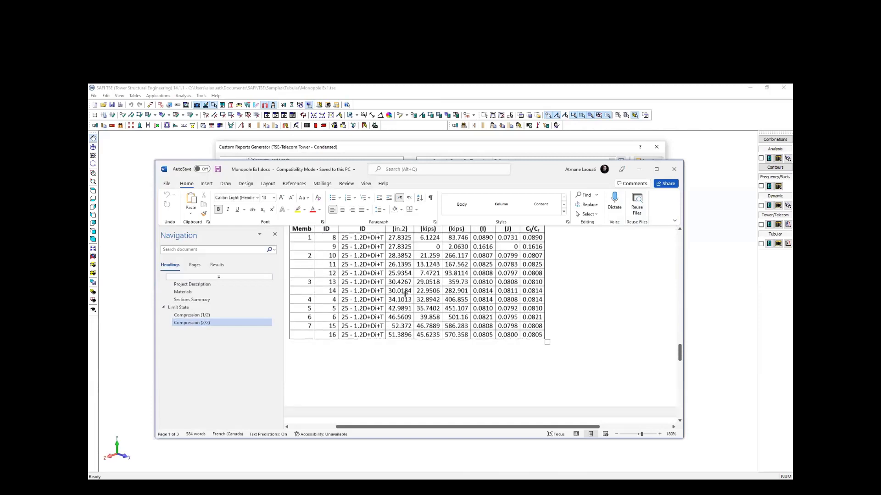
{"action": "left_click", "coordinate": [656, 169]}
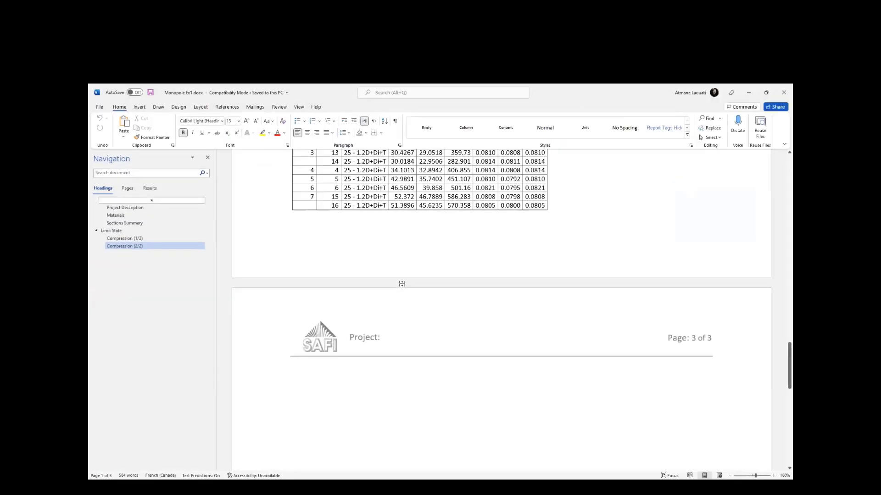
{"action": "double_click", "coordinate": [397, 285]}
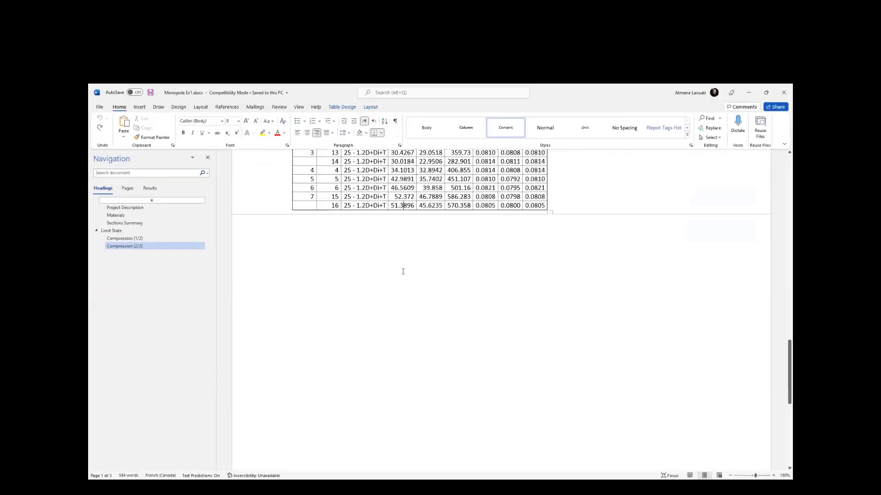
{"action": "scroll", "coordinate": [399, 275], "scroll_direction": "up", "scroll_amount": 3}
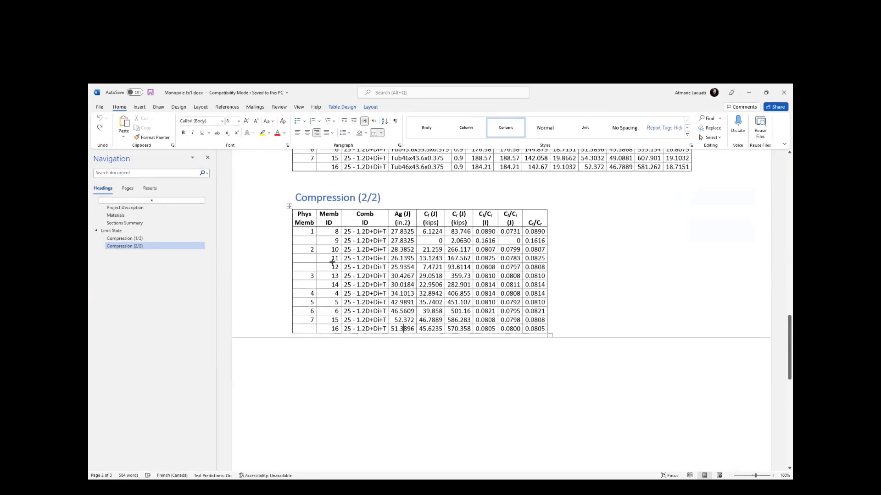
{"action": "left_click_drag", "start_coordinate": [352, 233], "coordinate": [377, 329]}
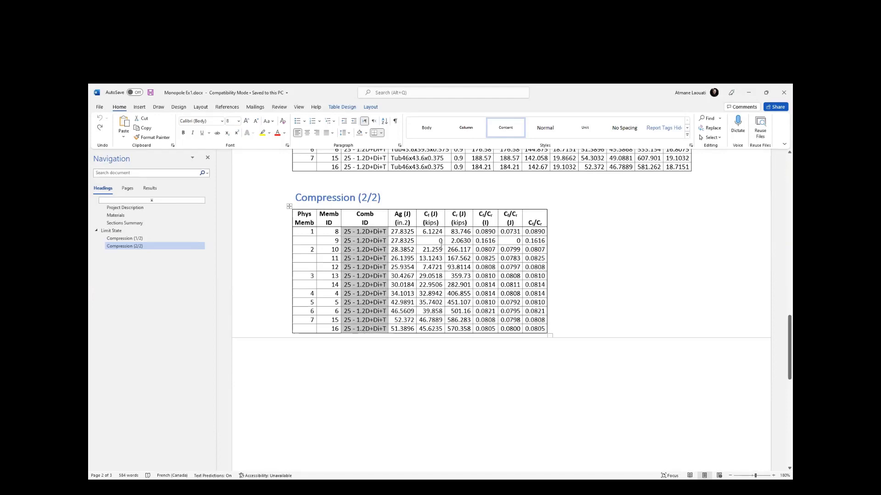
{"action": "scroll", "coordinate": [338, 211], "scroll_direction": "up", "scroll_amount": 4}
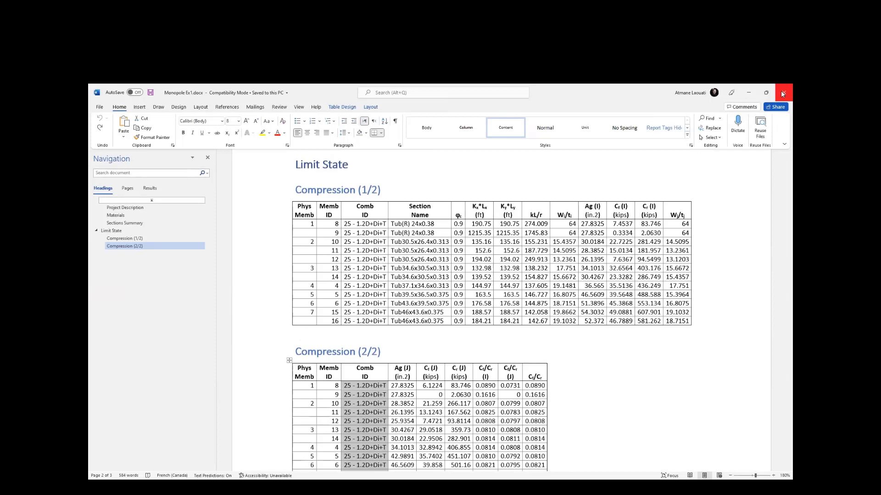
{"action": "left_click", "coordinate": [780, 90]}
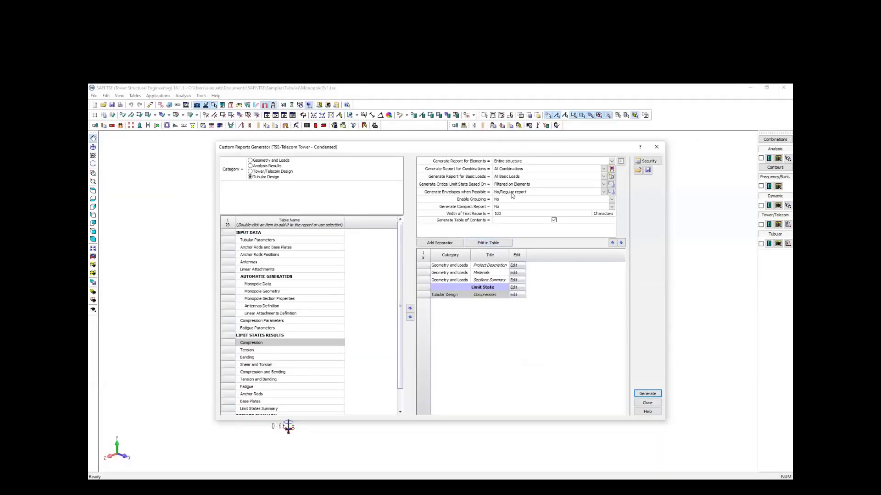
Review the critical limit state filter choices and move the report generator dialog aside to view the monopole model.
{"action": "left_click", "coordinate": [511, 193]}
{"action": "left_click", "coordinate": [515, 185]}
{"action": "left_click", "coordinate": [514, 185]}
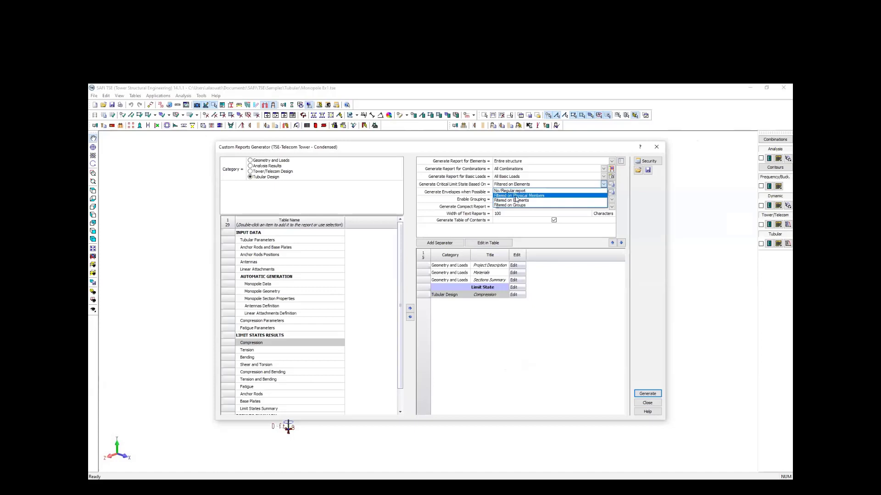
{"action": "left_click", "coordinate": [436, 148]}
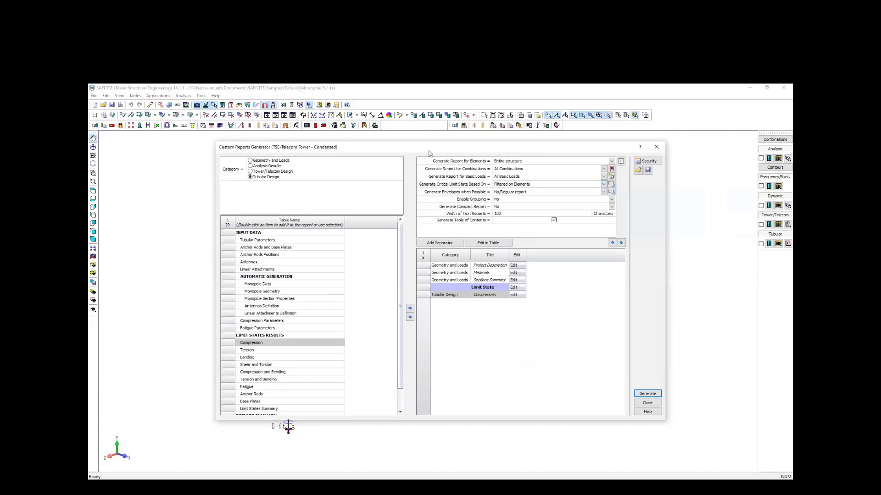
{"action": "left_click_drag", "start_coordinate": [429, 152], "coordinate": [564, 153]}
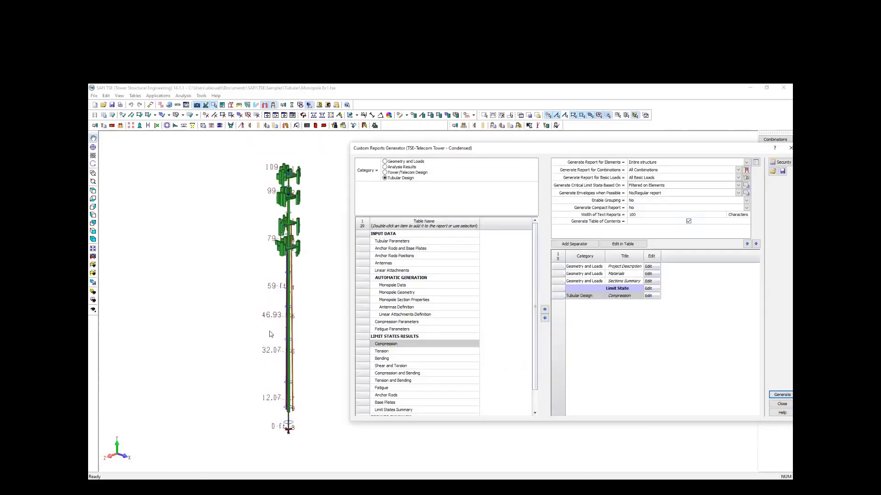
{"action": "left_click_drag", "start_coordinate": [417, 150], "coordinate": [340, 154]}
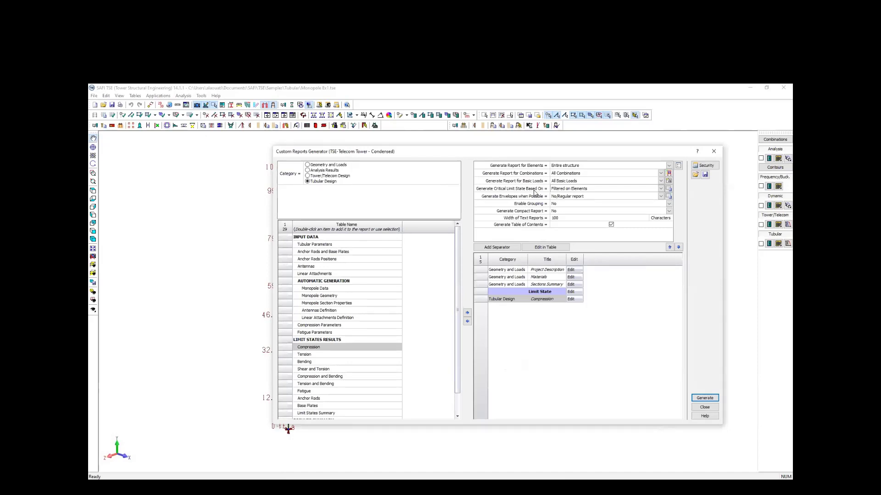
Set the critical limit state option to Filtered on Physical Members and regenerate the report, overwriting Monopole Ex1.docx.
{"action": "left_click", "coordinate": [571, 190]}
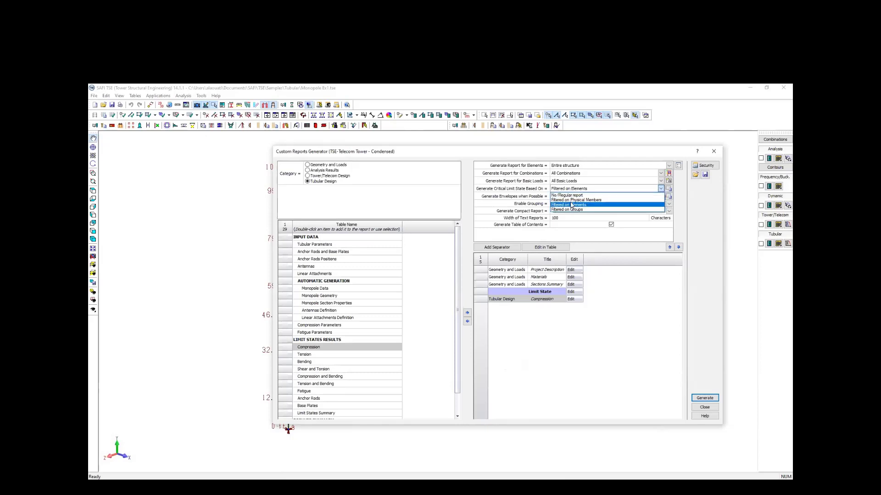
{"action": "left_click", "coordinate": [576, 200]}
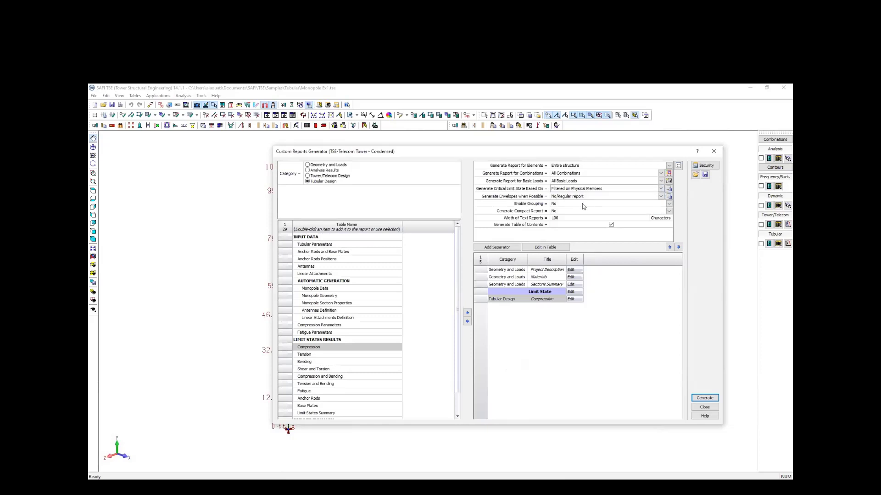
{"action": "left_click", "coordinate": [703, 398]}
{"action": "left_click", "coordinate": [638, 428]}
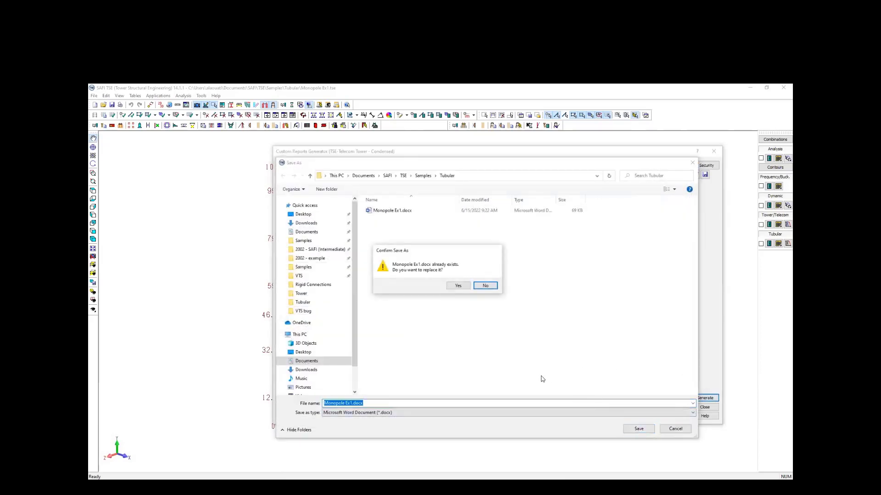
{"action": "left_click", "coordinate": [462, 286]}
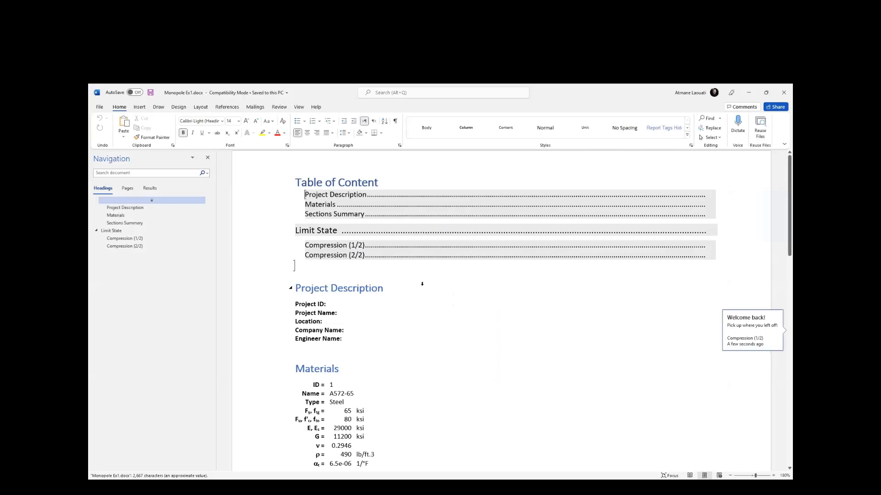
Examine the Phys Memb and Memb ID columns of the Compression (1/2) table in the physical-member report and close it.
{"action": "scroll", "coordinate": [422, 284], "scroll_direction": "down", "scroll_amount": 2}
{"action": "left_click", "coordinate": [138, 239]}
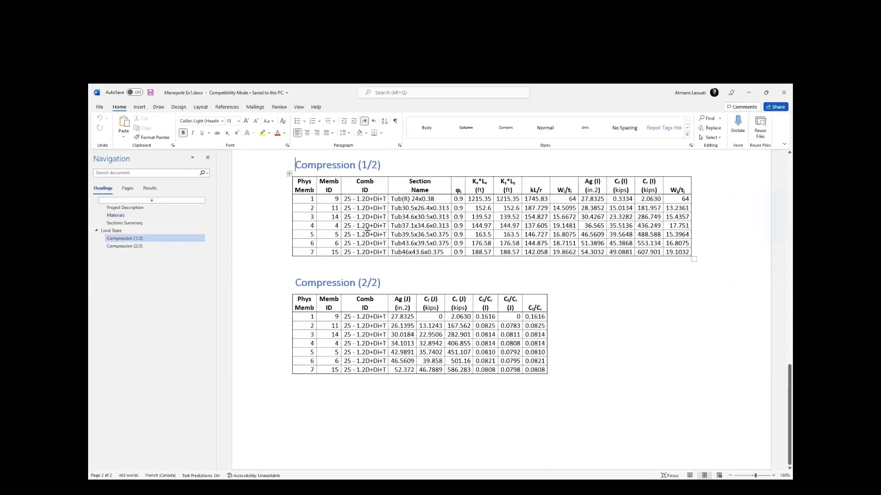
{"action": "left_click_drag", "start_coordinate": [301, 201], "coordinate": [448, 253]}
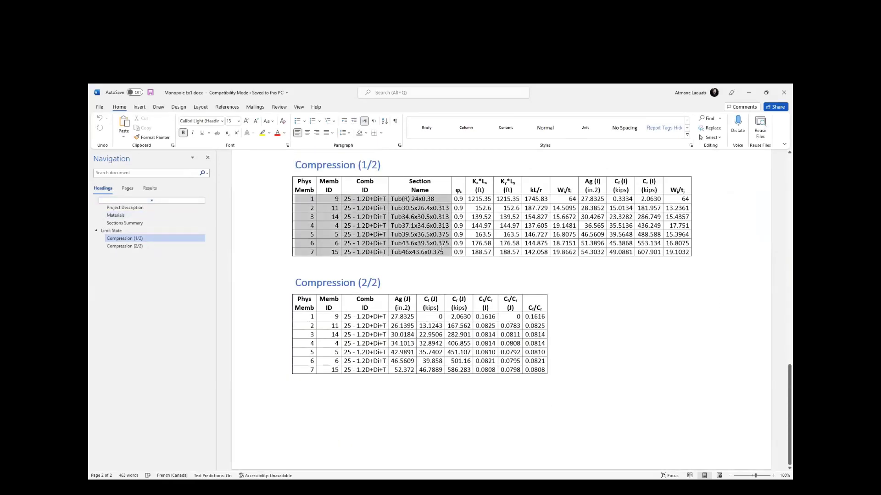
{"action": "left_click", "coordinate": [306, 203]}
{"action": "left_click_drag", "start_coordinate": [307, 203], "coordinate": [308, 261]}
{"action": "left_click", "coordinate": [324, 206]}
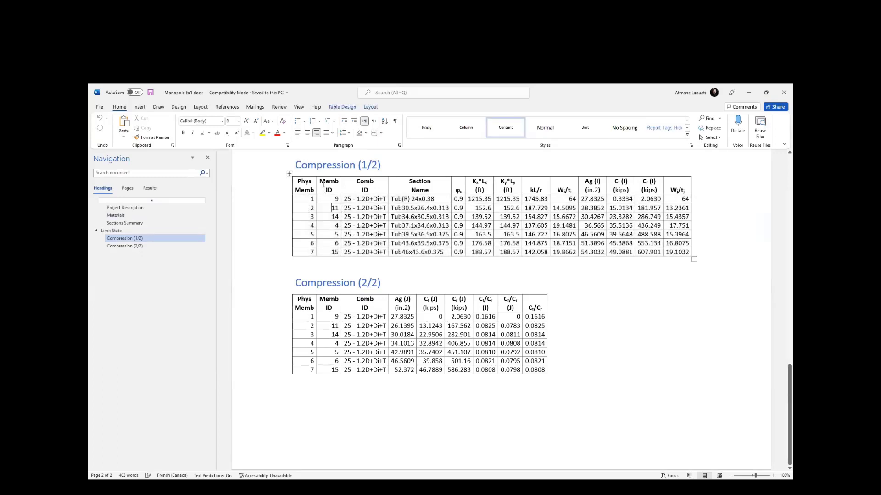
{"action": "left_click_drag", "start_coordinate": [326, 184], "coordinate": [335, 200]}
{"action": "left_click", "coordinate": [324, 200]}
{"action": "left_click", "coordinate": [336, 199]}
{"action": "left_click", "coordinate": [777, 95]}
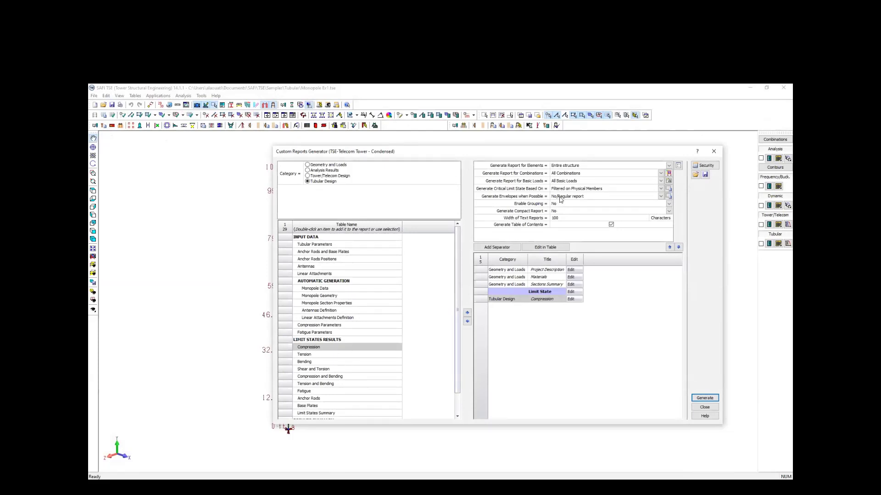
Keep the envelopes option at No/Regular report and close the custom reports generator.
{"action": "left_click", "coordinate": [560, 197]}
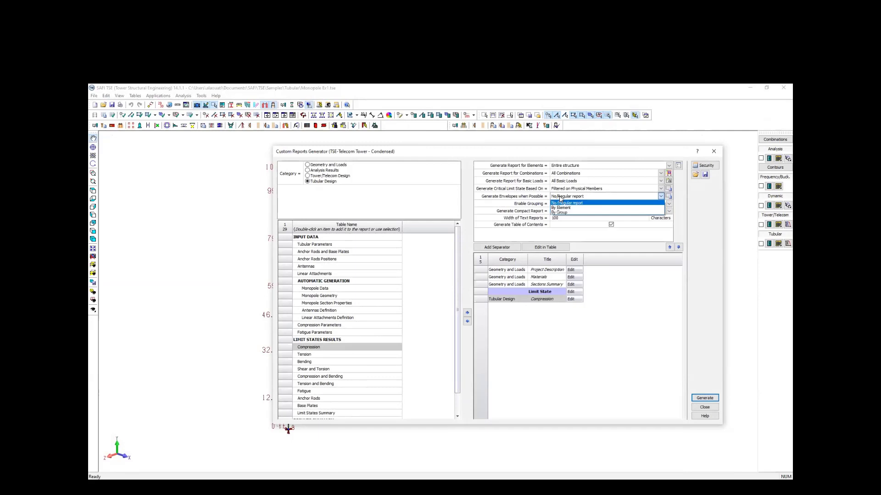
{"action": "left_click", "coordinate": [555, 203]}
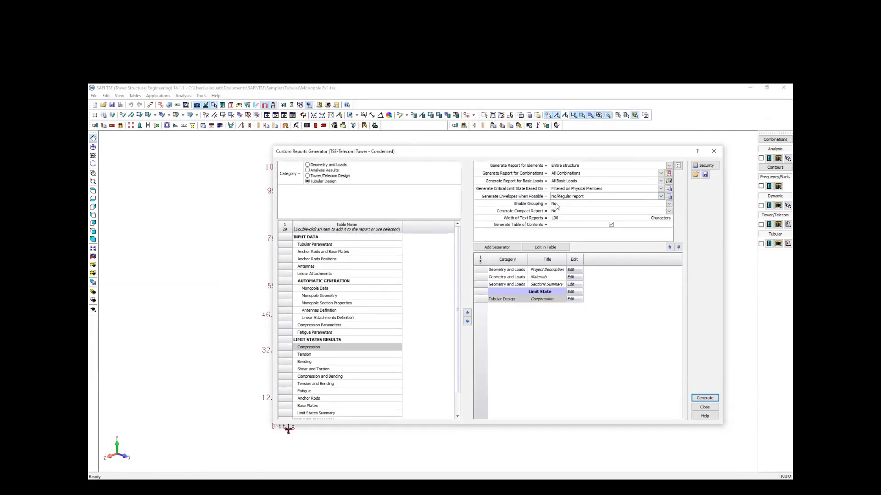
{"action": "left_click", "coordinate": [705, 407]}
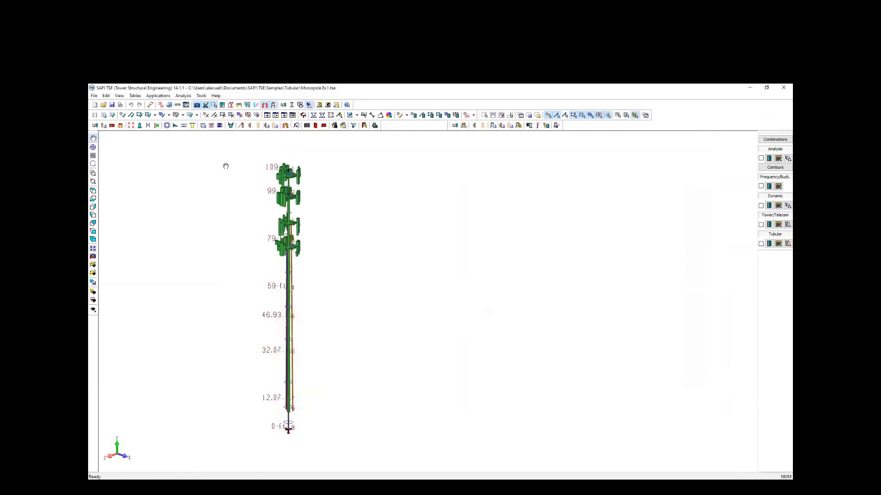
Open the recent model Telecom Example 5.tse and launch its custom reports generator.
{"action": "left_click", "coordinate": [93, 96]}
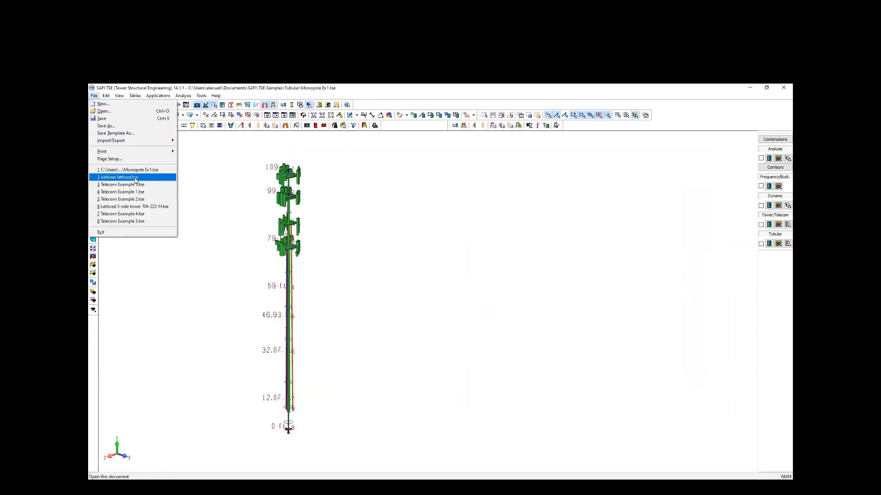
{"action": "left_click", "coordinate": [443, 301]}
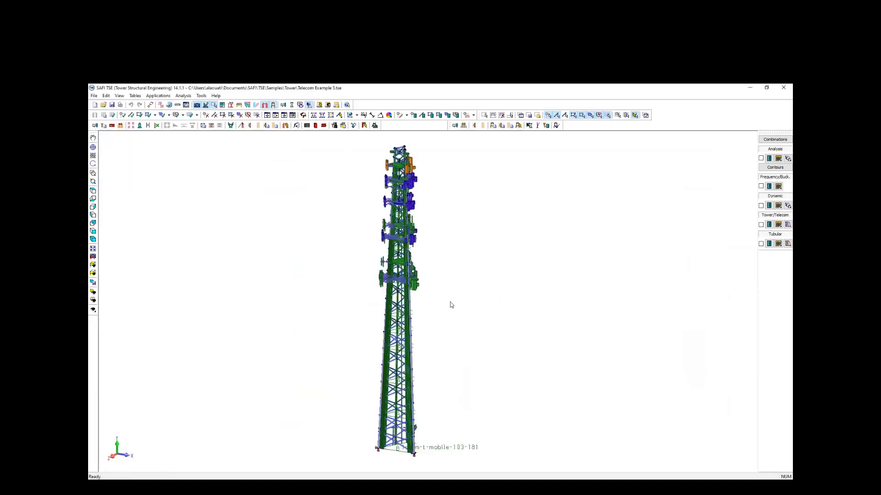
{"action": "left_click", "coordinate": [328, 105]}
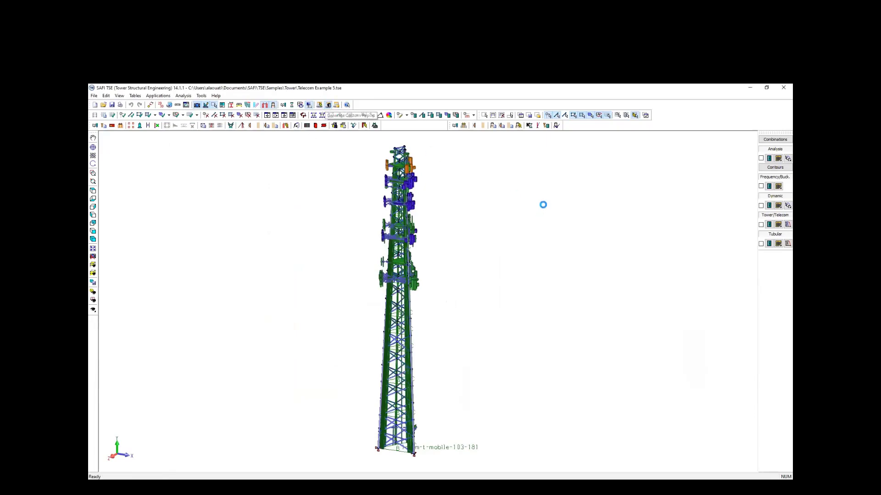
Delete the report entries from Tension through Tension-Compression Diagrams, keeping Compression as the final table.
{"action": "scroll", "coordinate": [473, 294], "scroll_direction": "down", "scroll_amount": 10}
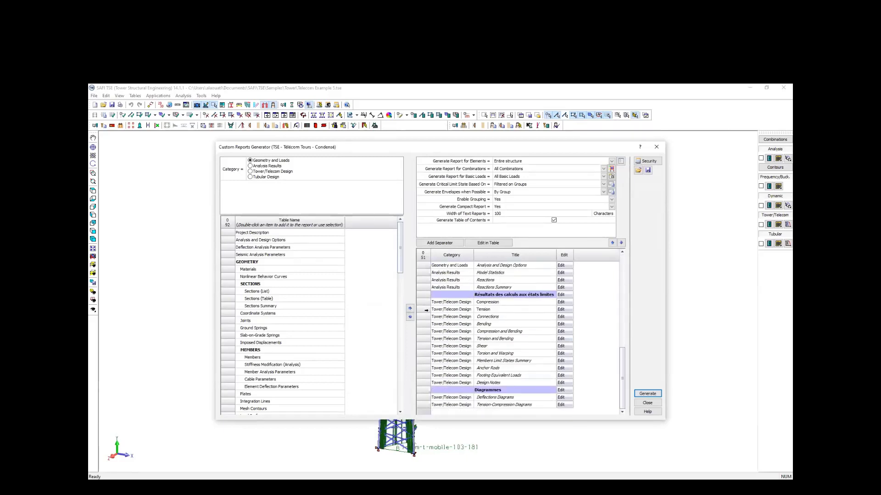
{"action": "left_click_drag", "start_coordinate": [436, 310], "coordinate": [420, 418]}
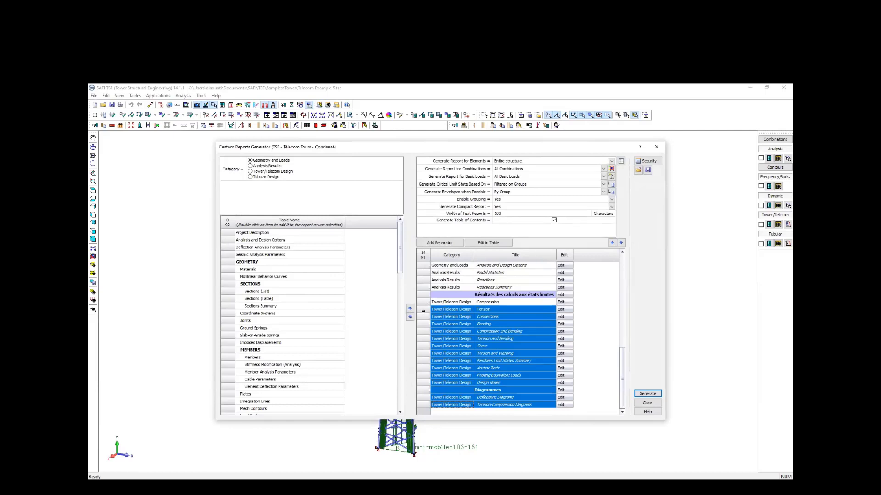
{"action": "key", "text": "Delete"}
{"action": "key", "text": "Return"}
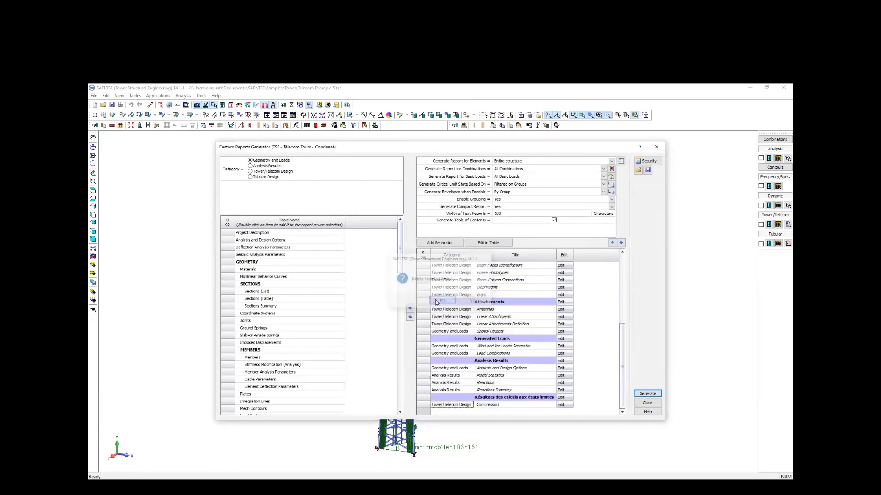
Delete the report entries from Project Description through Reactions, leaving Reactions Summary, the Résultats des calculs aux états limites separator and Compression.
{"action": "left_click_drag", "start_coordinate": [425, 290], "coordinate": [424, 390]}
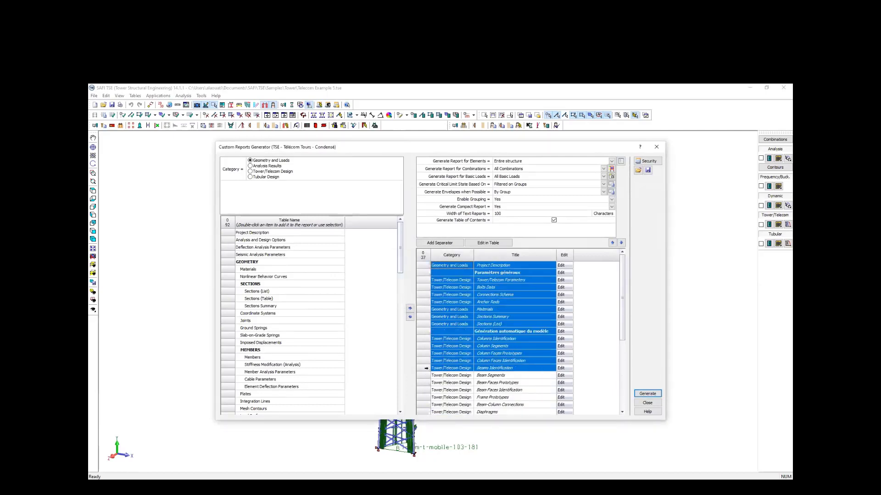
{"action": "scroll", "coordinate": [424, 355], "scroll_direction": "down", "scroll_amount": 6}
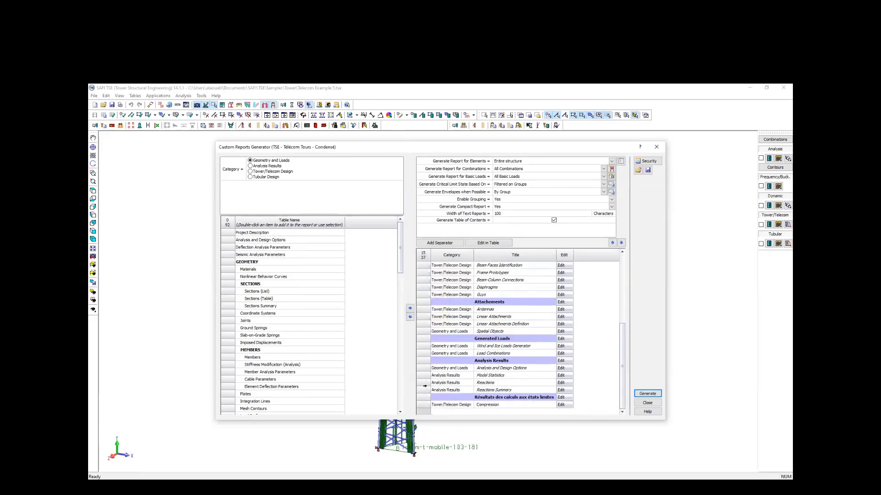
{"action": "left_click", "coordinate": [425, 385], "text": "shift"}
{"action": "key", "text": "Delete"}
{"action": "key", "text": "Return"}
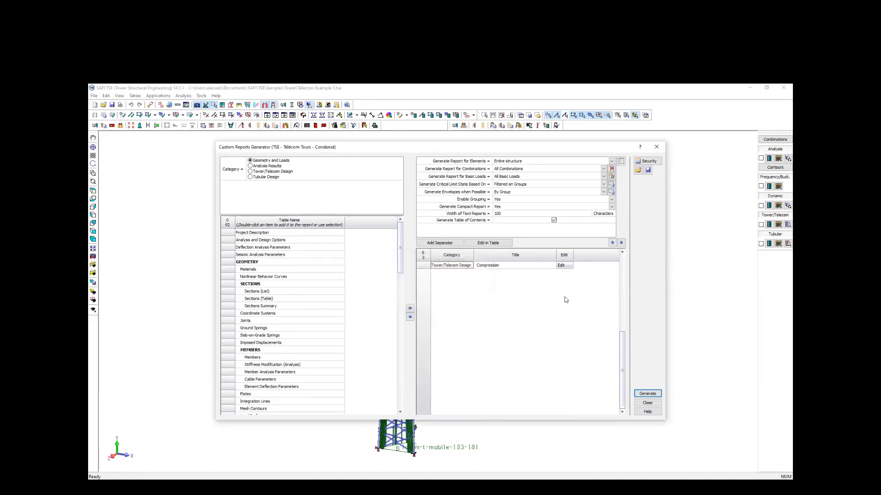
{"action": "key", "text": "ctrl+z"}
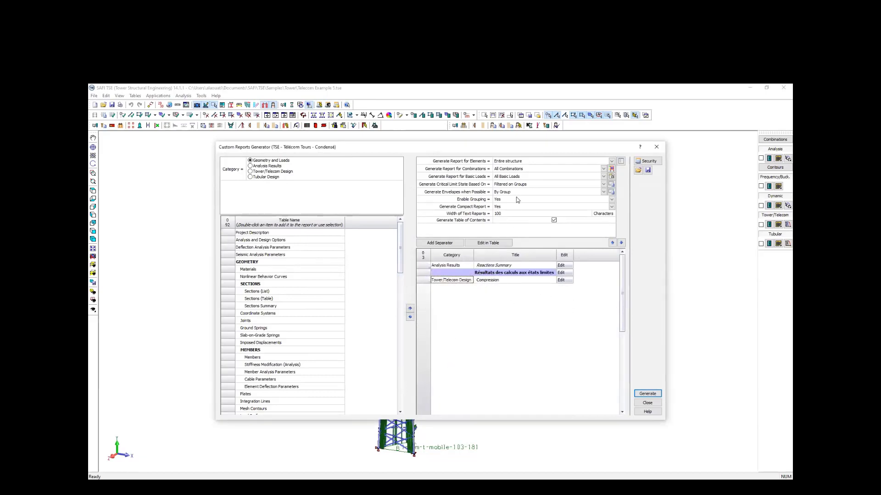
Set Enable Grouping to No and generate the report, overwriting Telecom Example 5.docx.
{"action": "left_click", "coordinate": [504, 200]}
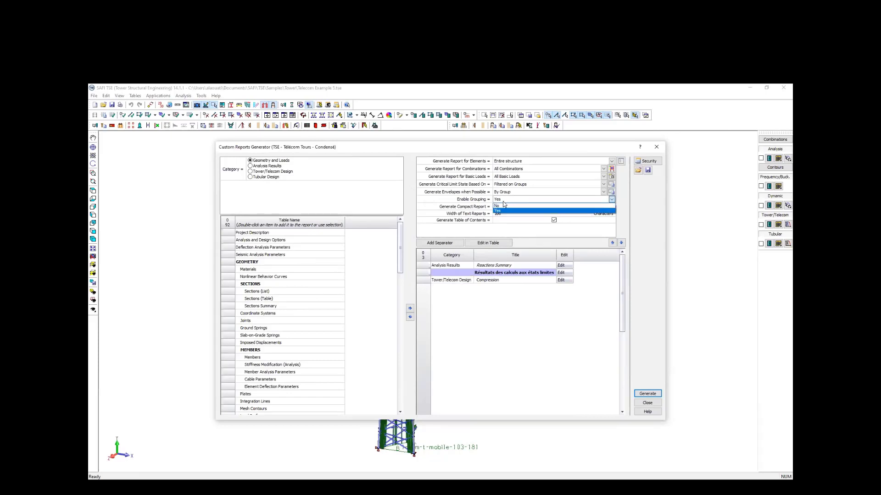
{"action": "left_click", "coordinate": [501, 207]}
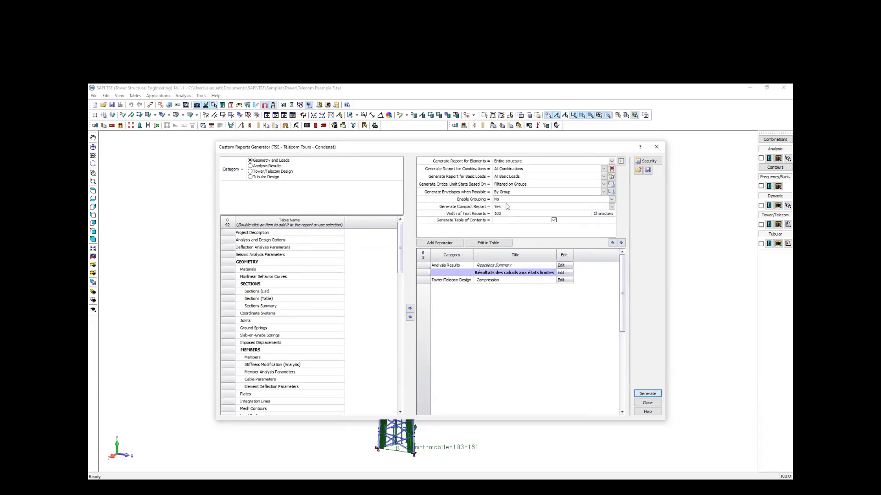
{"action": "left_click", "coordinate": [647, 394]}
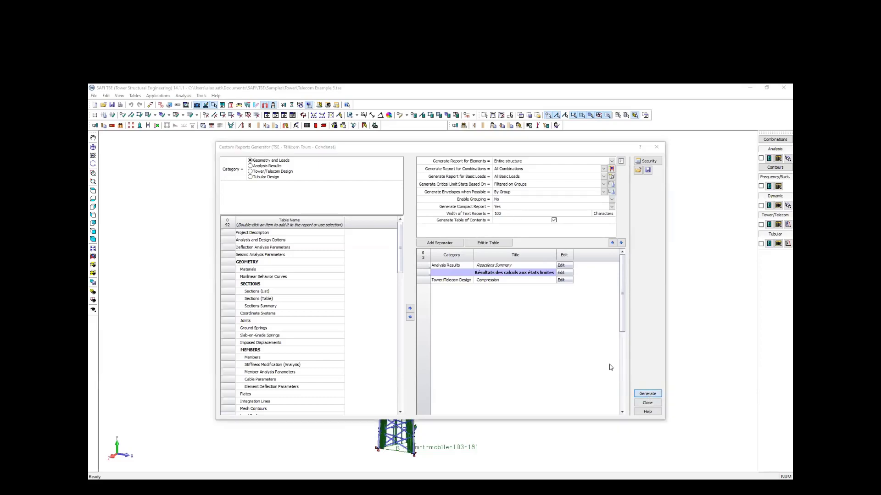
{"action": "left_click", "coordinate": [582, 424]}
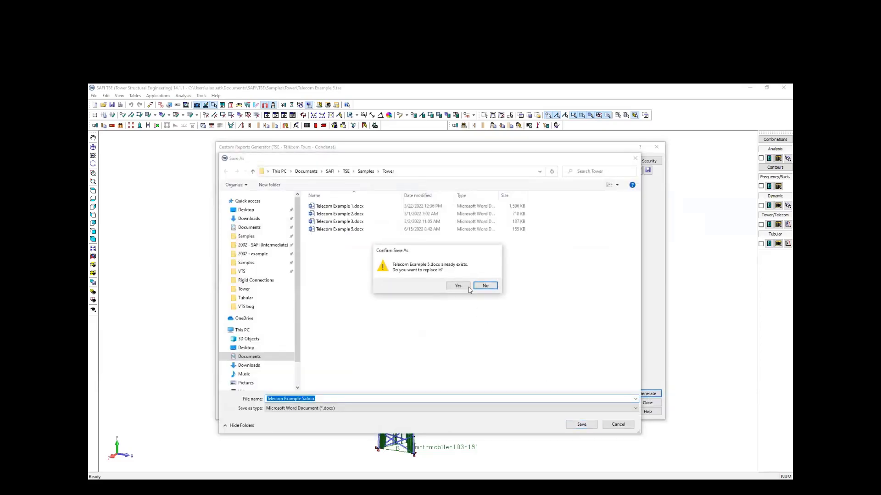
{"action": "left_click", "coordinate": [460, 288]}
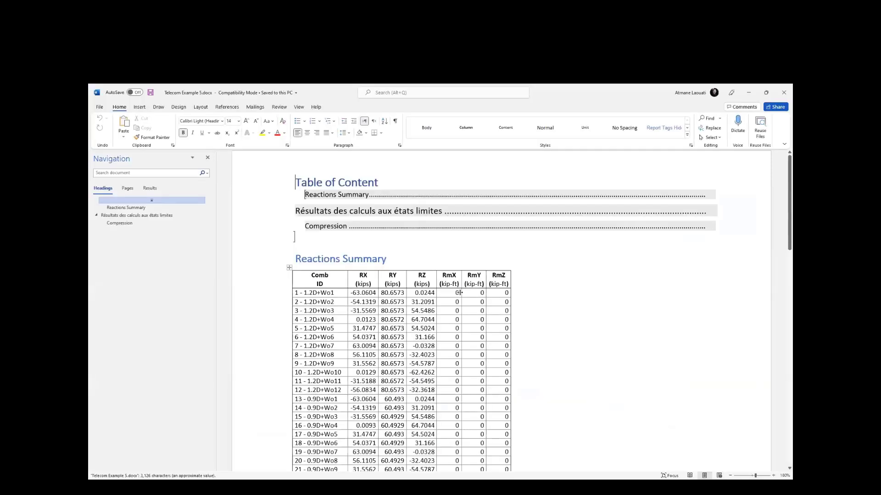
Examine the Reactions Summary and the per-group Compression table in the generated report, and minimize the document.
{"action": "left_click", "coordinate": [133, 224]}
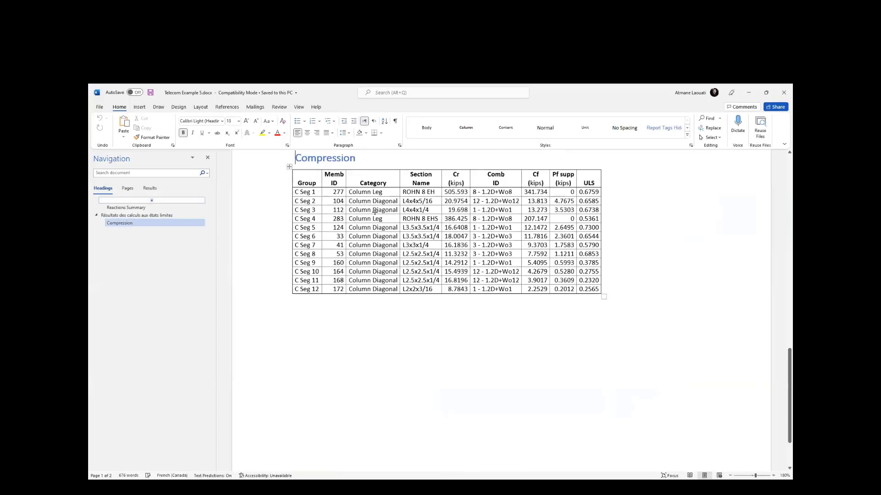
{"action": "scroll", "coordinate": [375, 215], "scroll_direction": "up", "scroll_amount": 1}
{"action": "scroll", "coordinate": [376, 219], "scroll_direction": "up", "scroll_amount": 12}
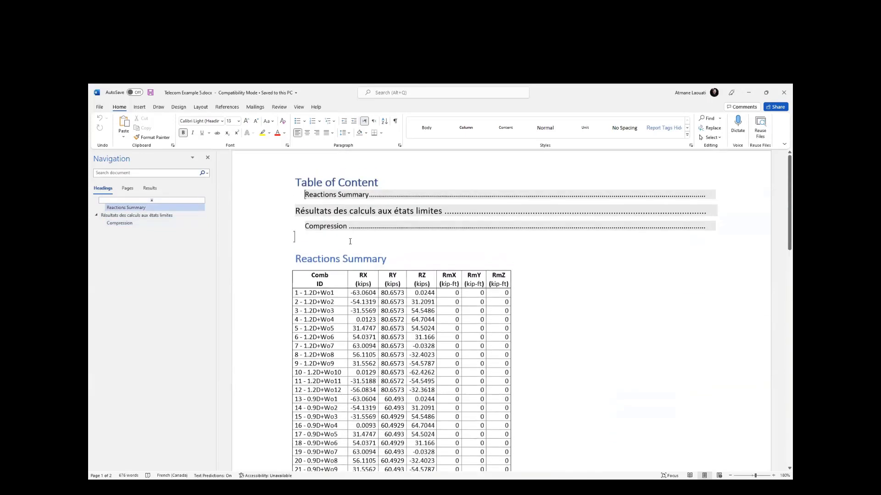
{"action": "scroll", "coordinate": [350, 242], "scroll_direction": "down", "scroll_amount": 10}
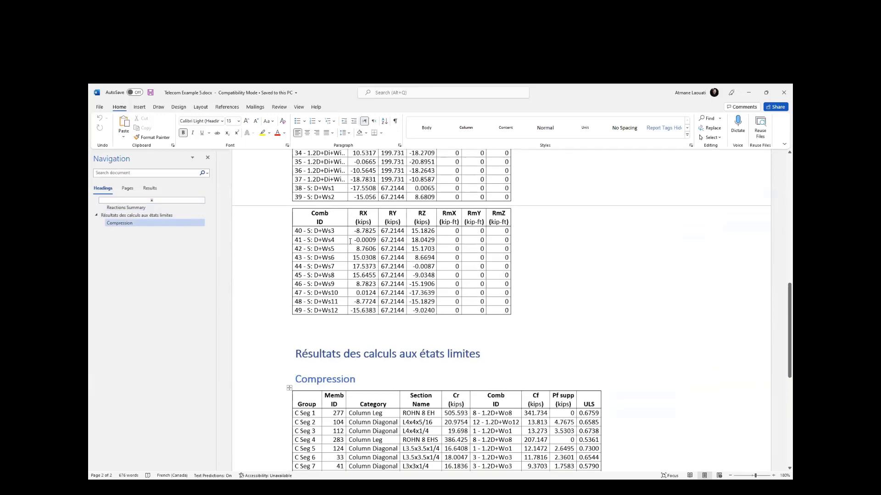
{"action": "scroll", "coordinate": [350, 242], "scroll_direction": "down", "scroll_amount": 3}
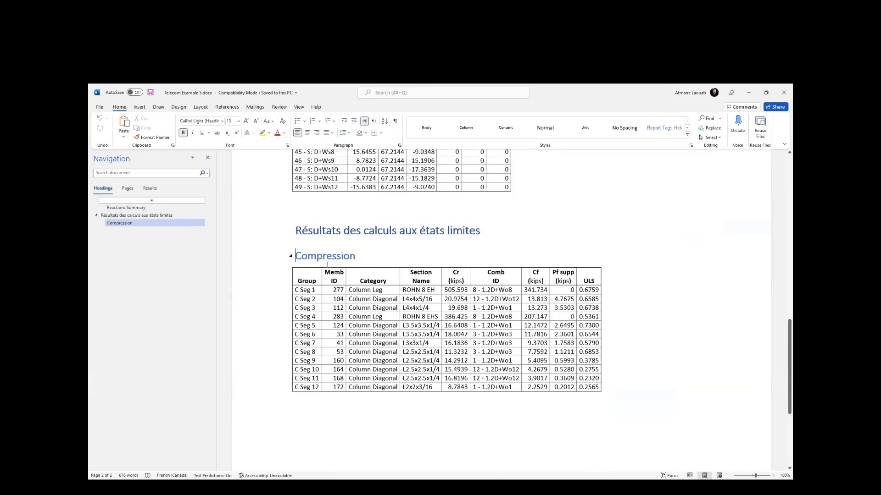
{"action": "left_click", "coordinate": [749, 95]}
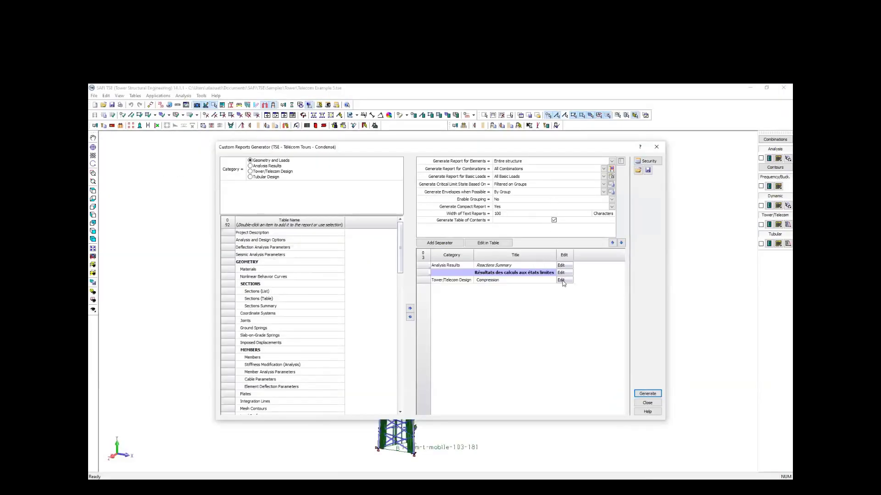
Review the groups included for envelopes and the executive report, and close the custom reports generator.
{"action": "left_click", "coordinate": [612, 193]}
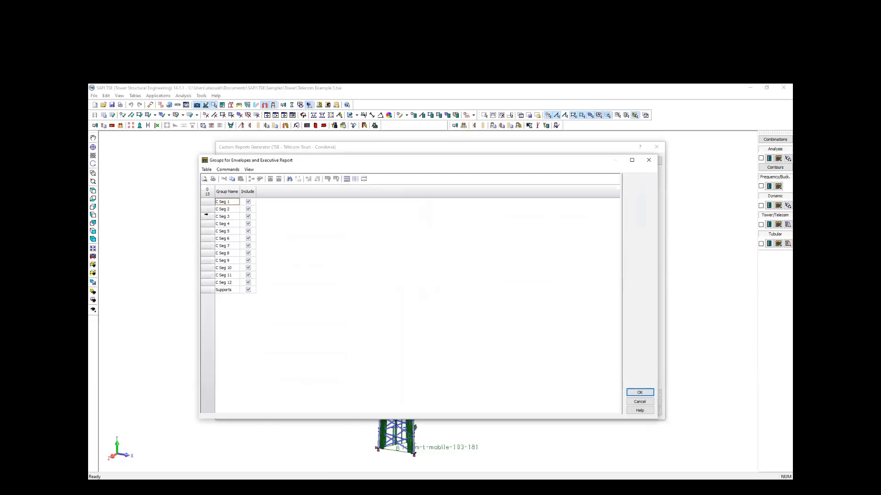
{"action": "left_click", "coordinate": [639, 394]}
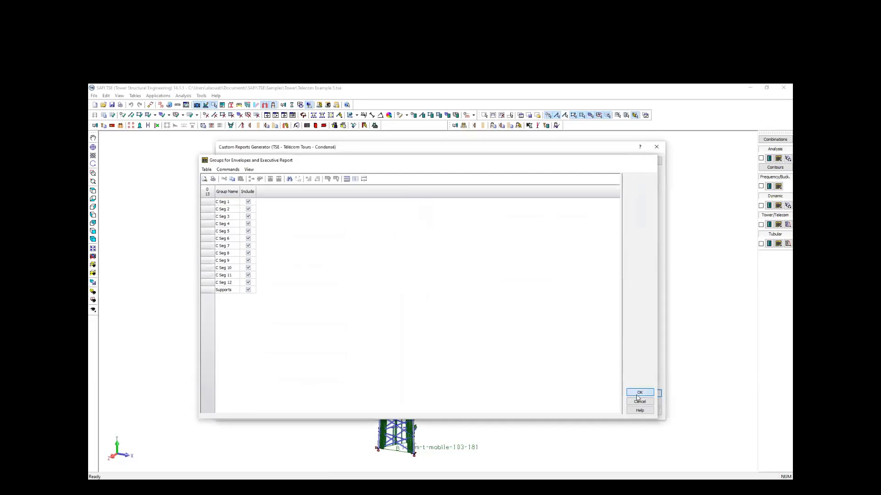
{"action": "left_click", "coordinate": [646, 402]}
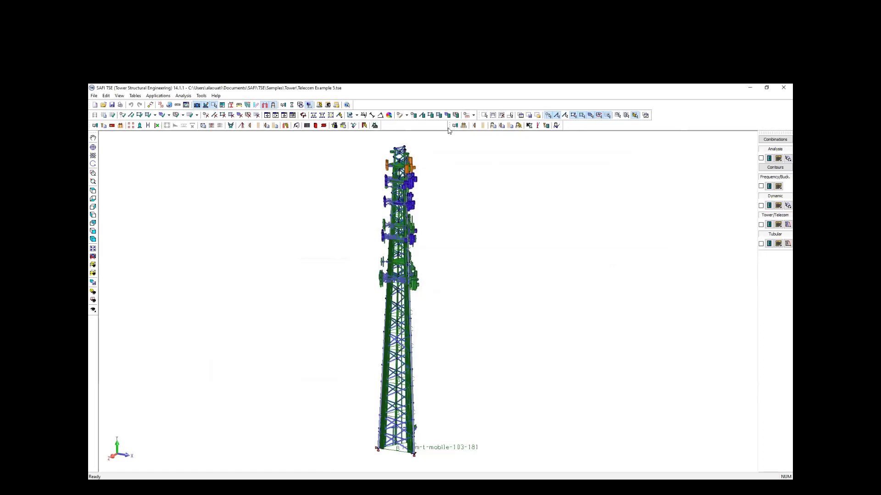
Highlight the selection groups C Seg 1 through C Seg 7 one by one on the tower model.
{"action": "left_click", "coordinate": [528, 118]}
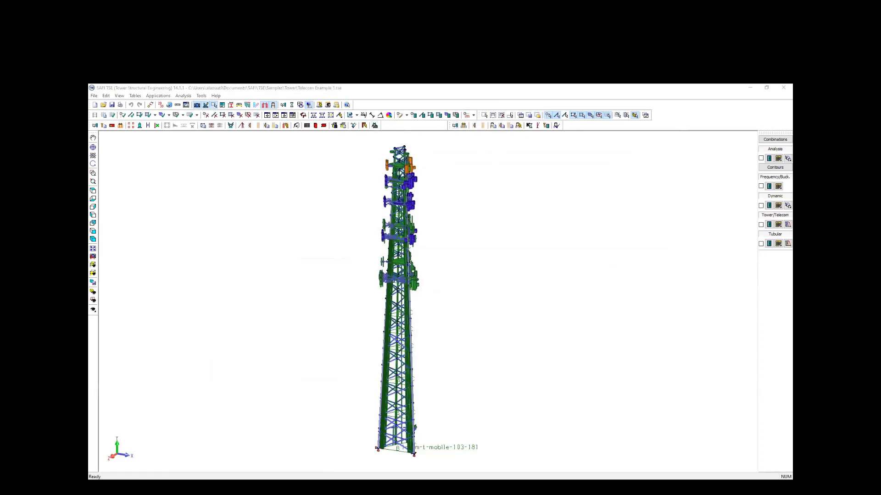
{"action": "left_click", "coordinate": [167, 164]}
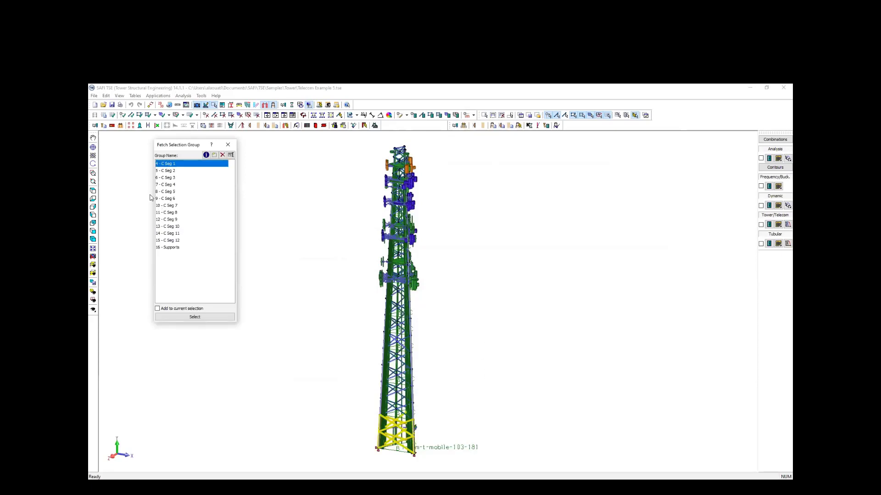
{"action": "left_click", "coordinate": [169, 172]}
{"action": "left_click", "coordinate": [170, 178]}
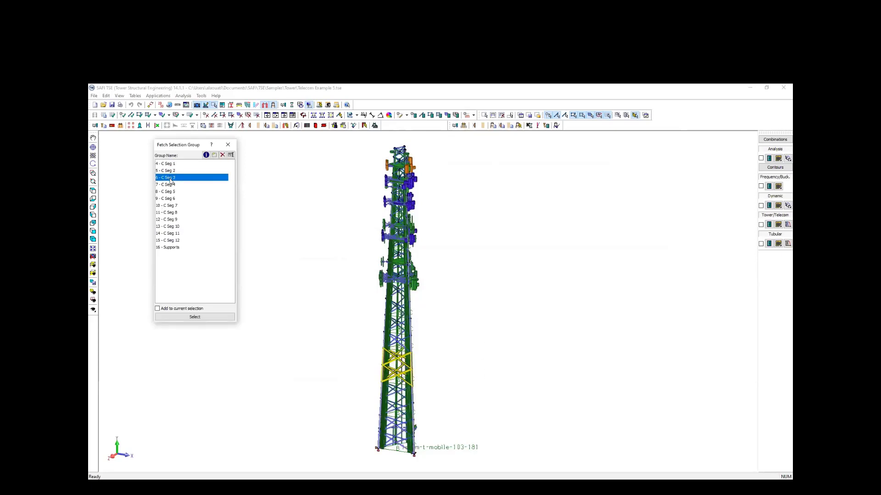
{"action": "left_click", "coordinate": [169, 186]}
{"action": "left_click", "coordinate": [169, 193]}
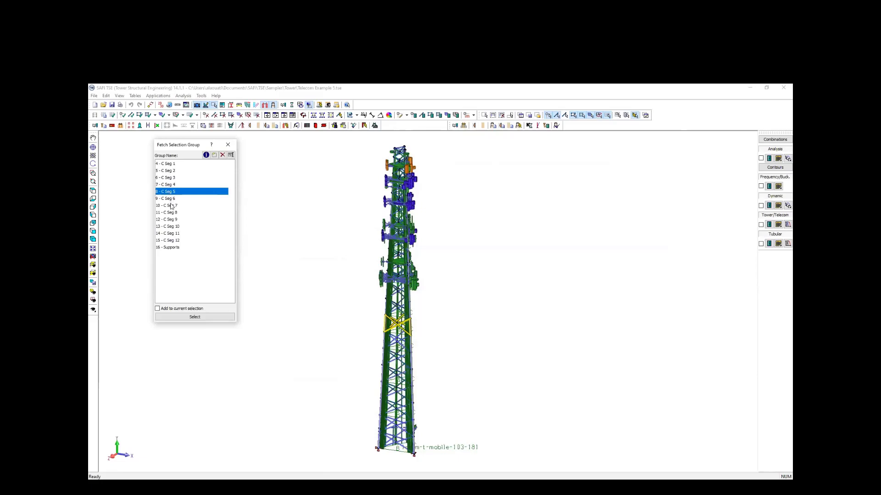
{"action": "left_click", "coordinate": [170, 199]}
{"action": "left_click", "coordinate": [172, 206]}
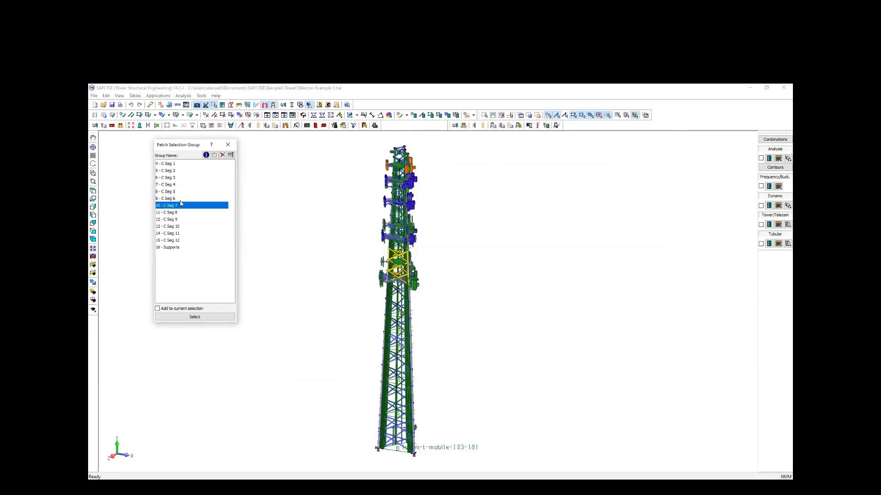
{"action": "left_click", "coordinate": [228, 144]}
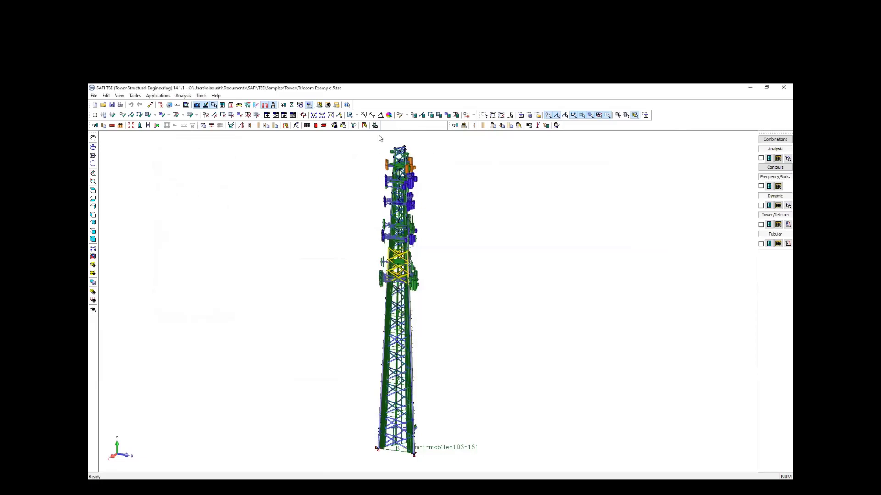
Reopen the custom reports generator and load the TSE-Telecom Tower - Condensed report template.
{"action": "left_click", "coordinate": [328, 105]}
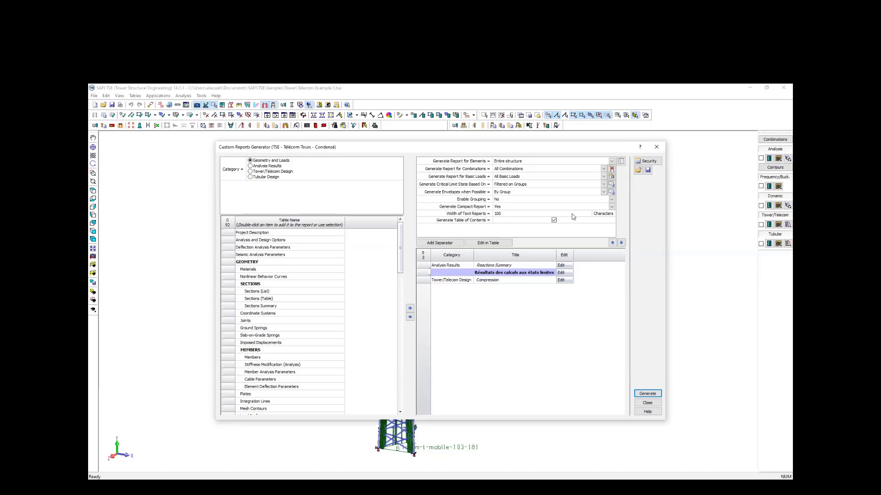
{"action": "left_click", "coordinate": [638, 170]}
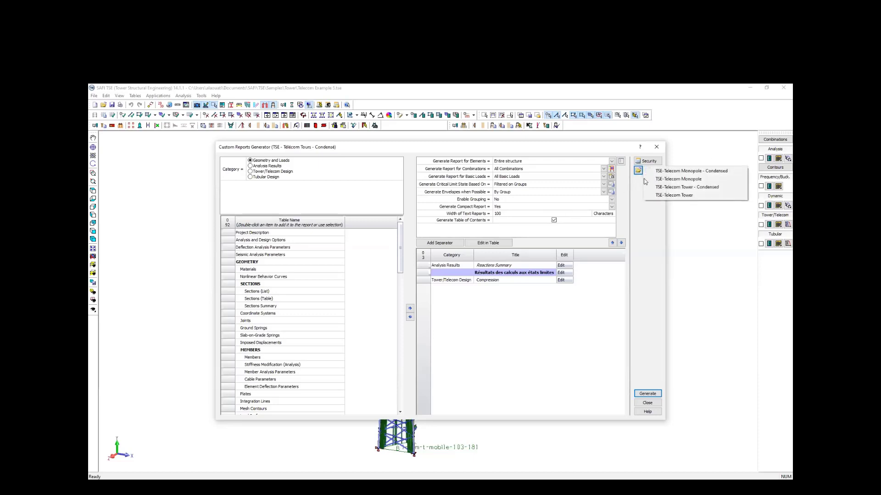
{"action": "left_click", "coordinate": [675, 187]}
{"action": "left_click", "coordinate": [460, 301]}
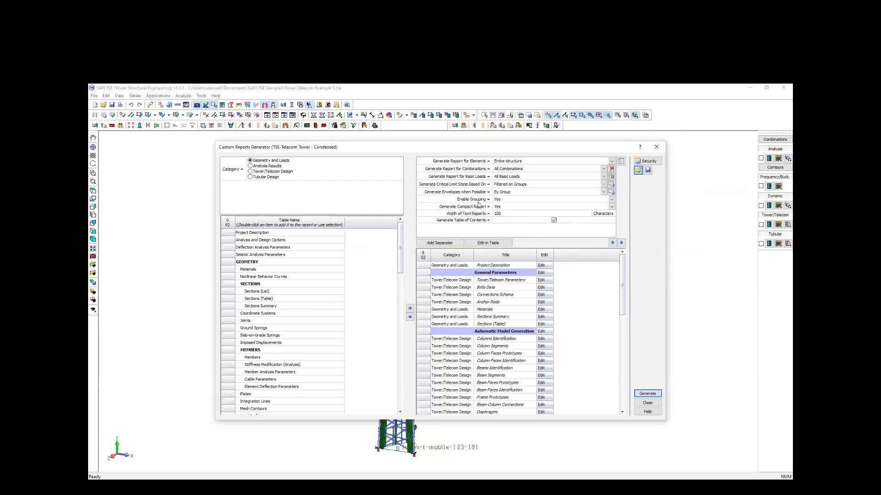
Set the Generate Compact Report option to No.
{"action": "left_click", "coordinate": [505, 207]}
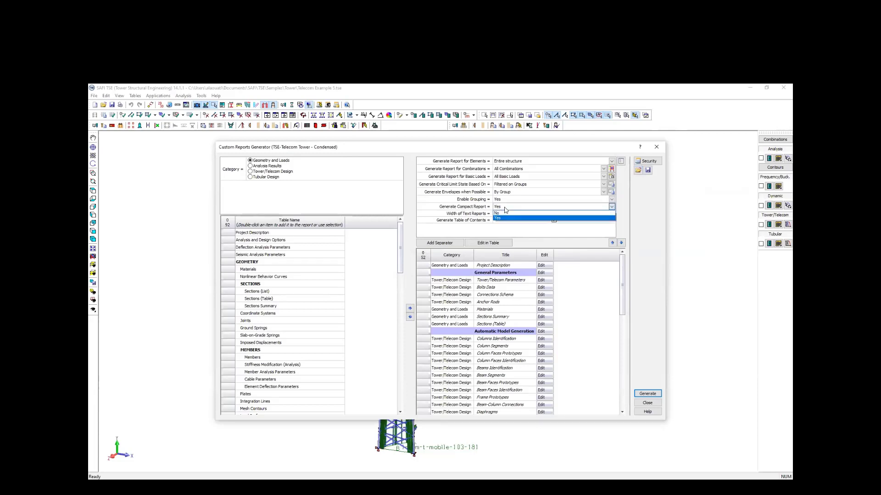
{"action": "left_click", "coordinate": [504, 214]}
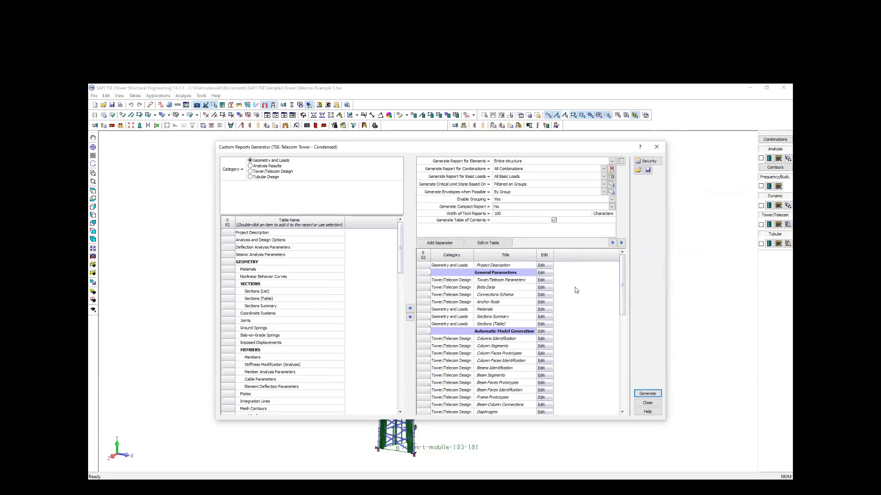
{"action": "left_click", "coordinate": [524, 207]}
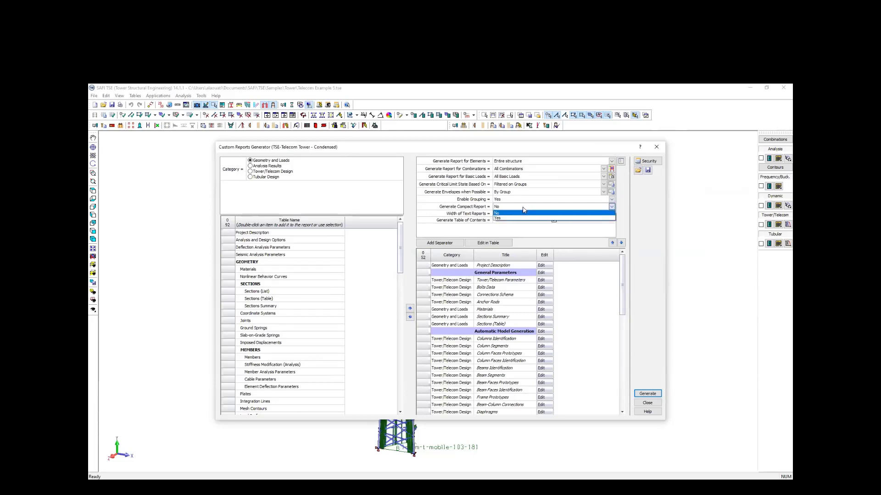
{"action": "left_click", "coordinate": [525, 211]}
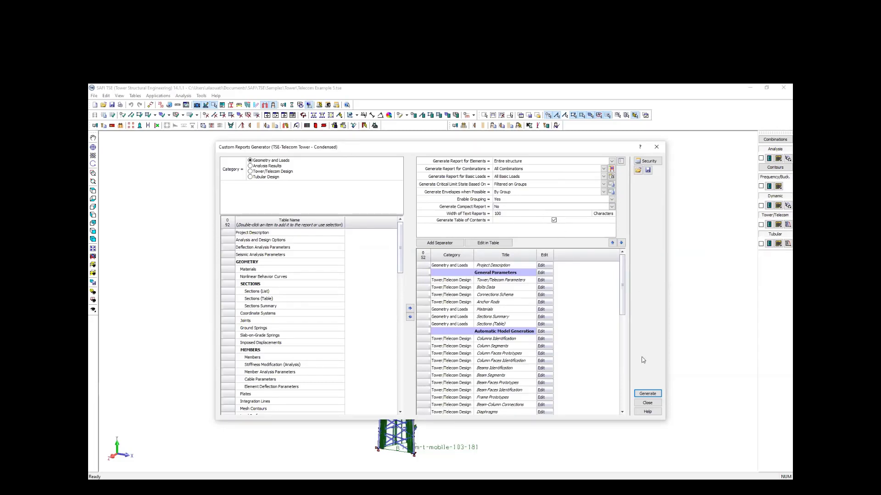
Try to generate the report as Telecom Example 5.docx, replacing the existing file.
{"action": "left_click", "coordinate": [647, 393]}
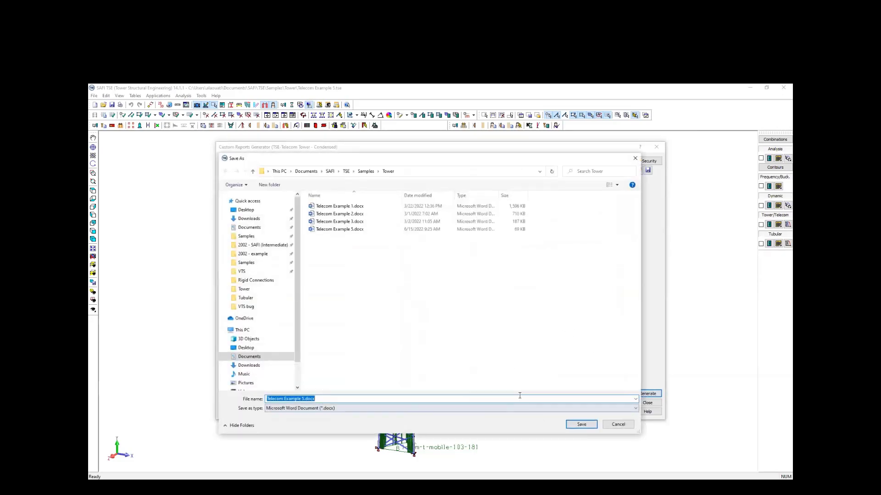
{"action": "left_click", "coordinate": [582, 424]}
{"action": "left_click", "coordinate": [458, 285]}
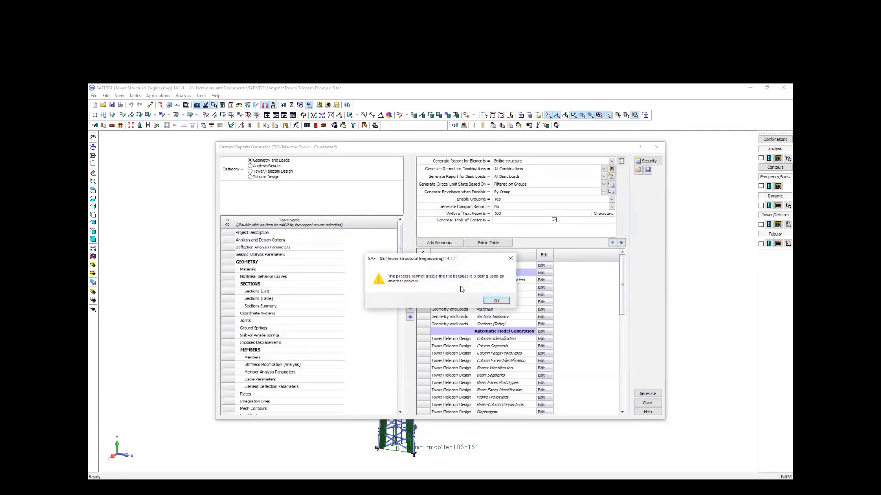
{"action": "left_click", "coordinate": [498, 301]}
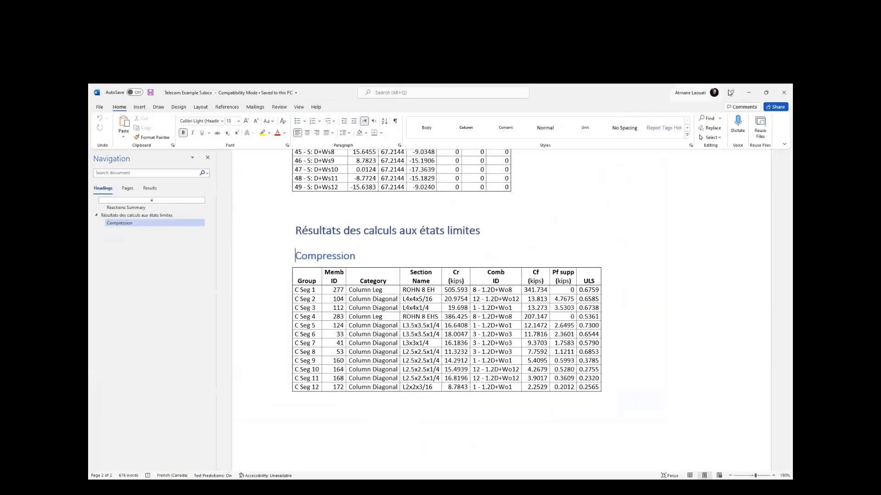
Close the open Word report and generate the non-compact report, overwriting Telecom Example 5.docx.
{"action": "left_click", "coordinate": [782, 94]}
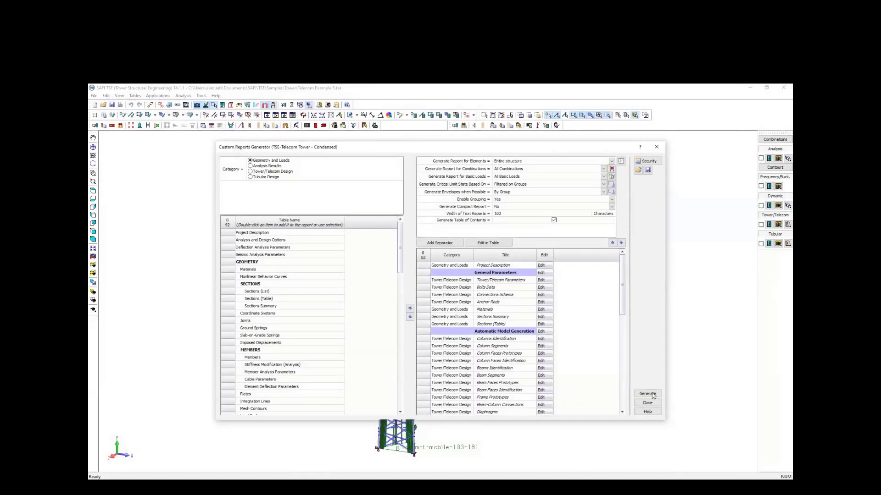
{"action": "left_click", "coordinate": [647, 393]}
{"action": "left_click", "coordinate": [581, 425]}
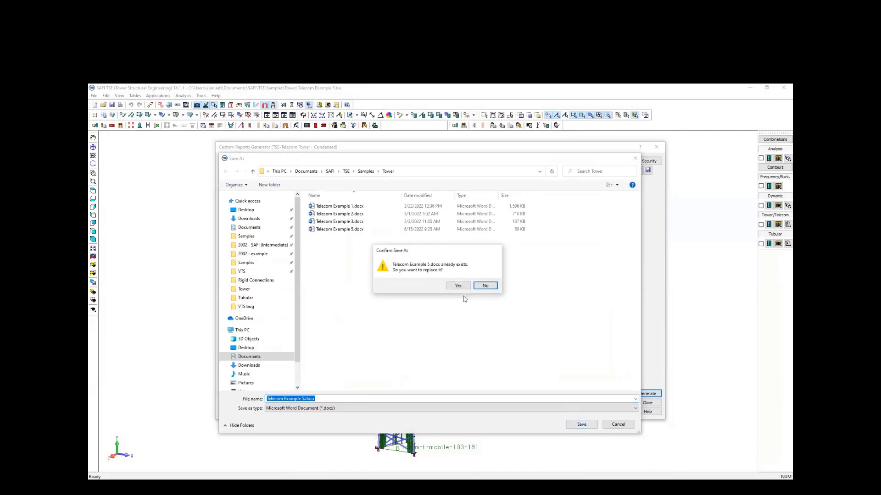
{"action": "left_click", "coordinate": [459, 286]}
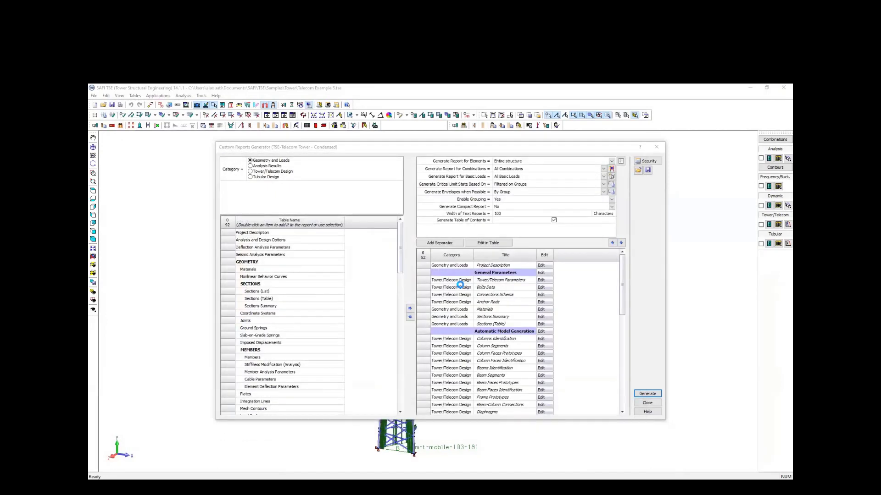
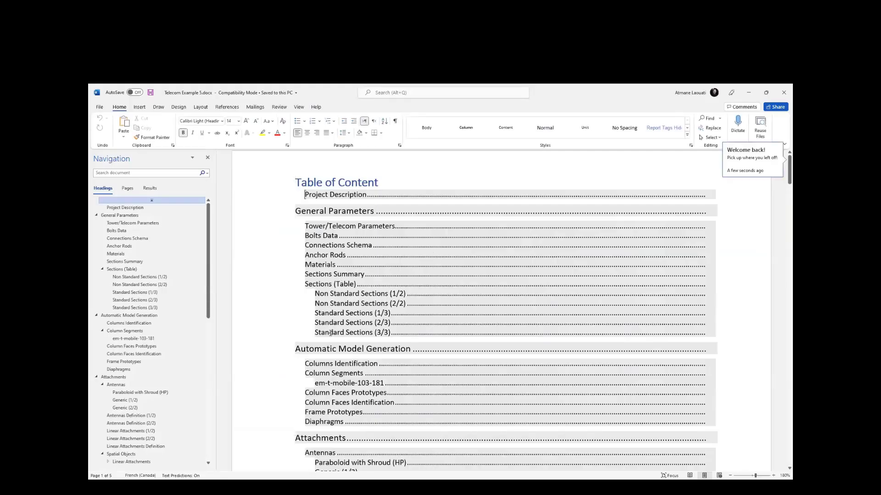
Follow the table of contents link to Column Diagonal (1/3) under Connections in the Design Check Results.
{"action": "scroll", "coordinate": [337, 290], "scroll_direction": "down", "scroll_amount": 10}
{"action": "scroll", "coordinate": [332, 327], "scroll_direction": "down", "scroll_amount": 3}
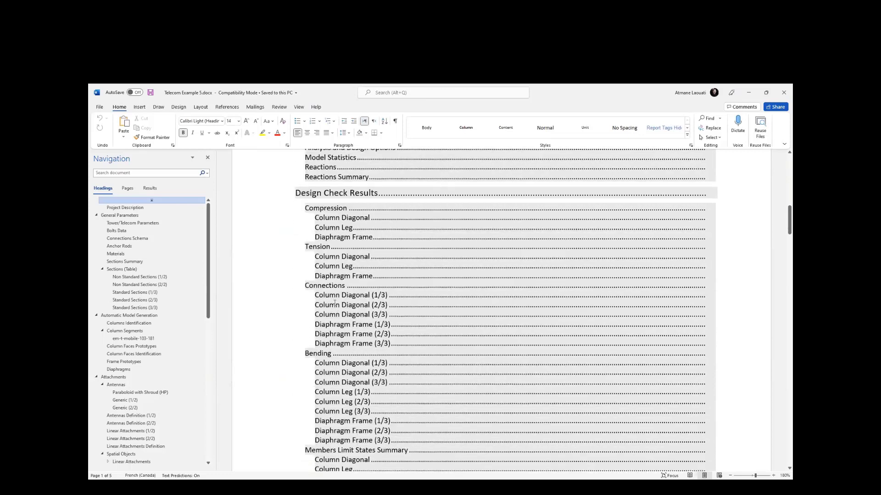
{"action": "left_click", "coordinate": [335, 294]}
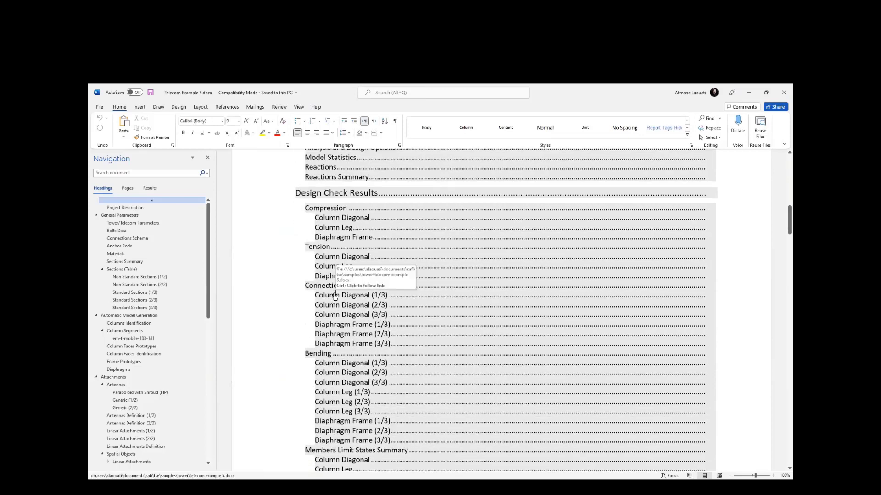
{"action": "left_click", "coordinate": [334, 294], "text": "ctrl"}
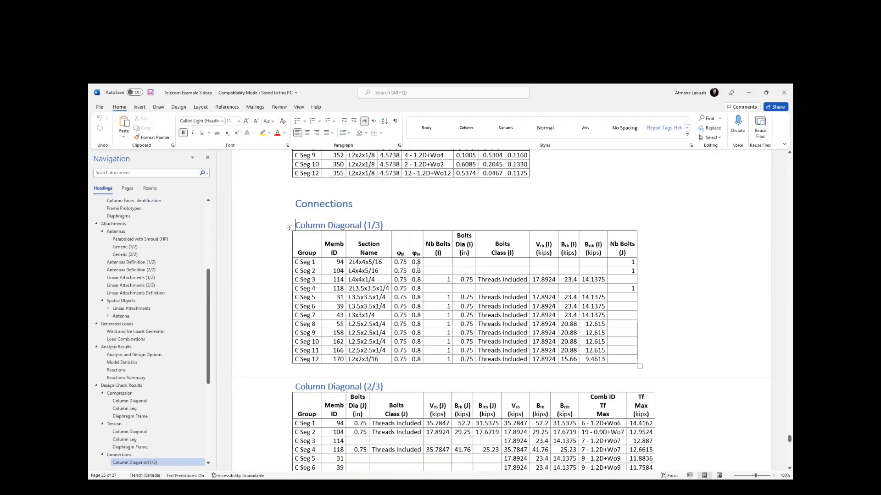
Examine how the Column Diagonal connection results are split over three tables, and close the Word report.
{"action": "left_click", "coordinate": [341, 243]}
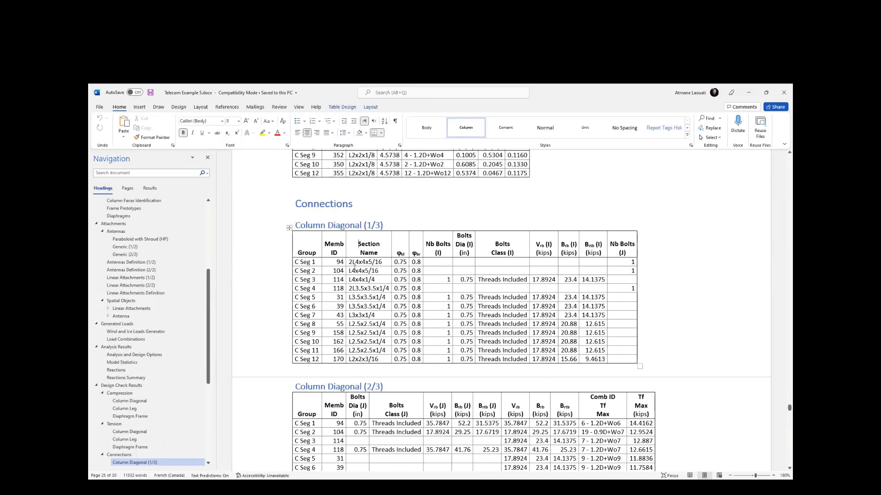
{"action": "left_click_drag", "start_coordinate": [465, 306], "coordinate": [475, 307]}
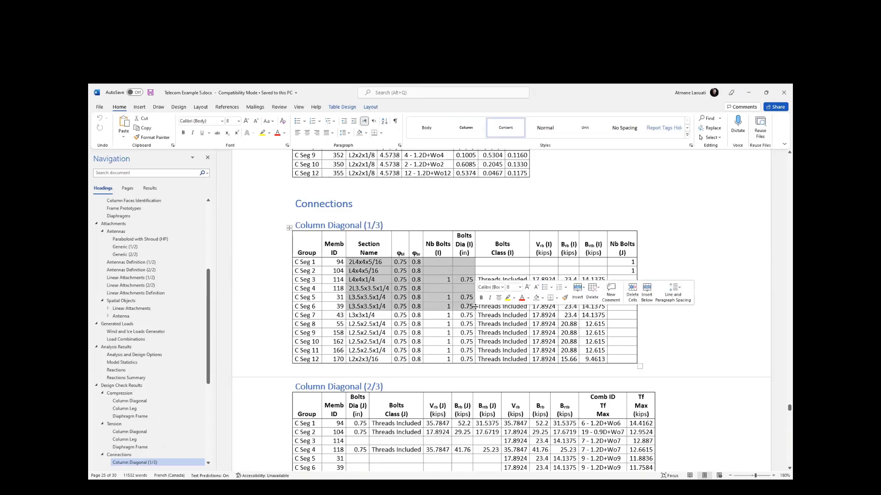
{"action": "scroll", "coordinate": [473, 199], "scroll_direction": "down", "scroll_amount": 5}
{"action": "scroll", "coordinate": [473, 199], "scroll_direction": "up", "scroll_amount": 3}
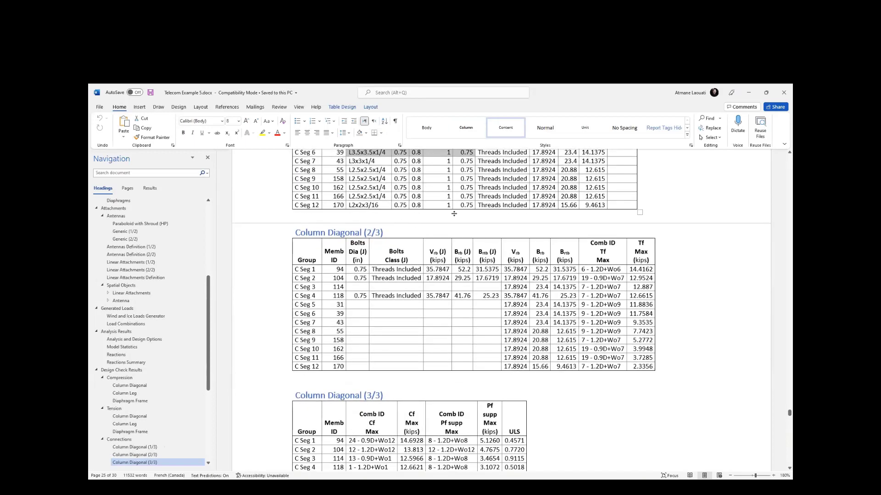
{"action": "scroll", "coordinate": [473, 200], "scroll_direction": "up", "scroll_amount": 1}
{"action": "scroll", "coordinate": [480, 320], "scroll_direction": "down", "scroll_amount": 2}
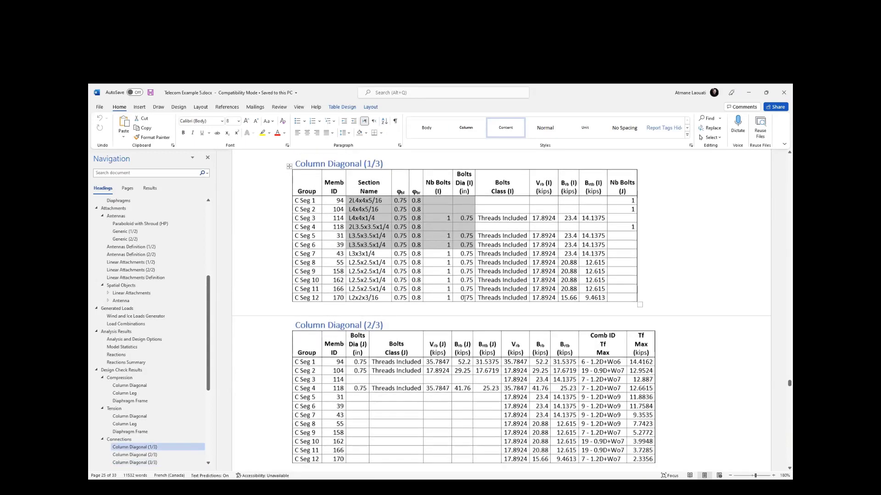
{"action": "scroll", "coordinate": [422, 325], "scroll_direction": "down", "scroll_amount": 3}
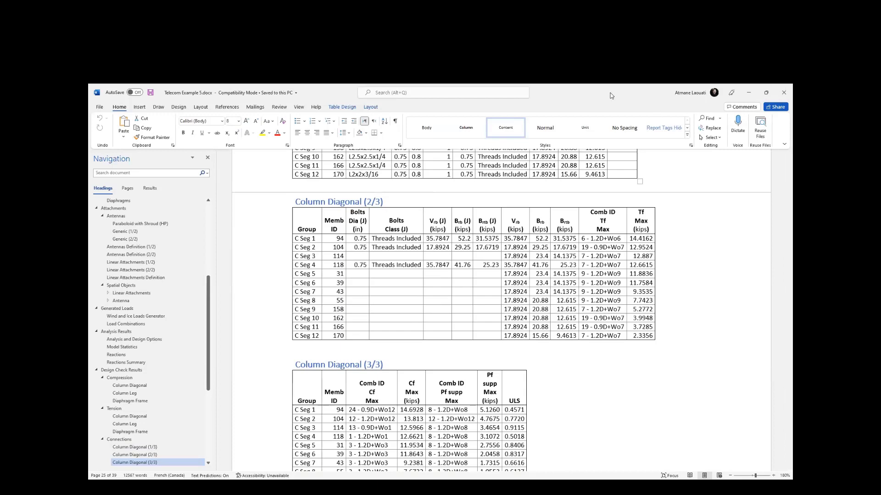
{"action": "left_click", "coordinate": [767, 93]}
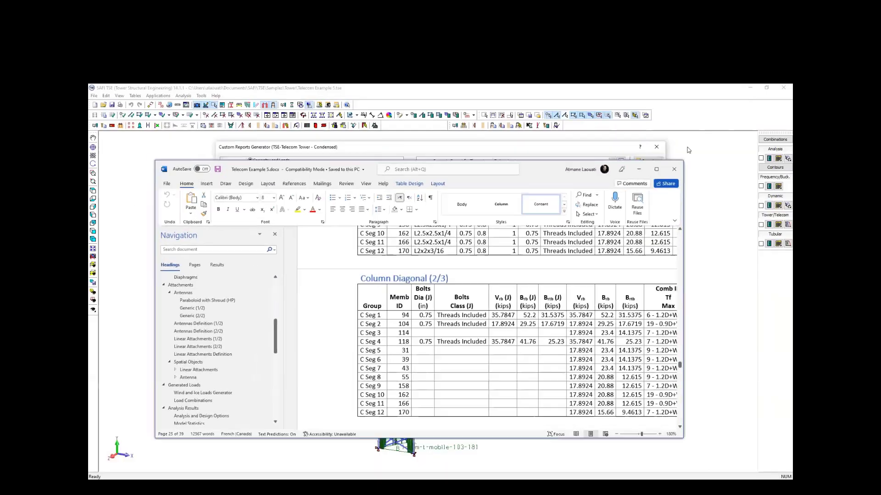
{"action": "left_click", "coordinate": [670, 170]}
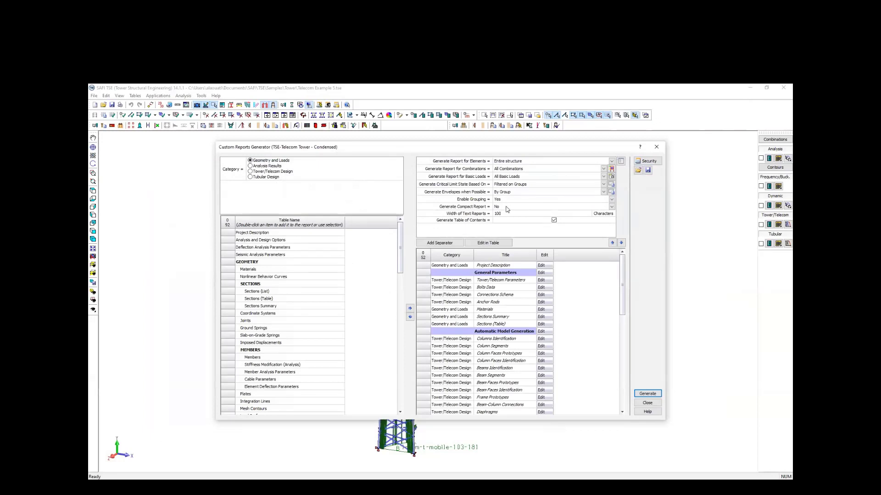
Set Generate Compact Report to Yes and generate the report, replacing Telecom Example 5.docx.
{"action": "left_click", "coordinate": [507, 207]}
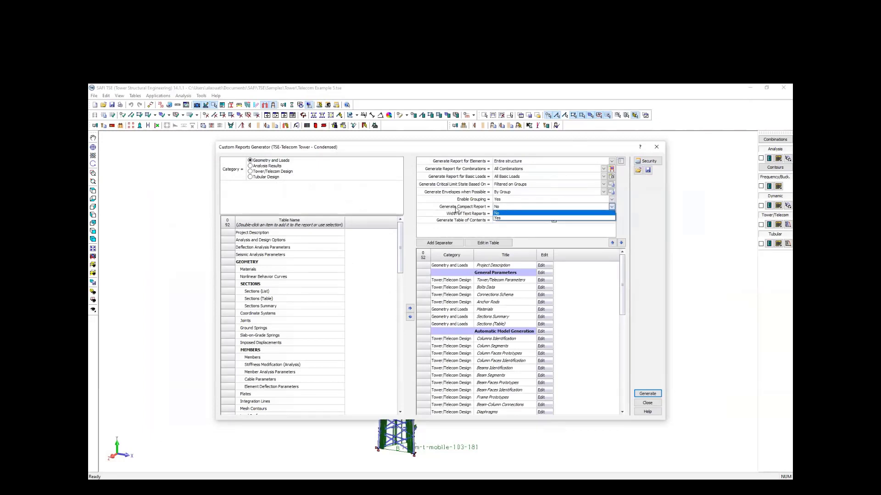
{"action": "left_click", "coordinate": [504, 218]}
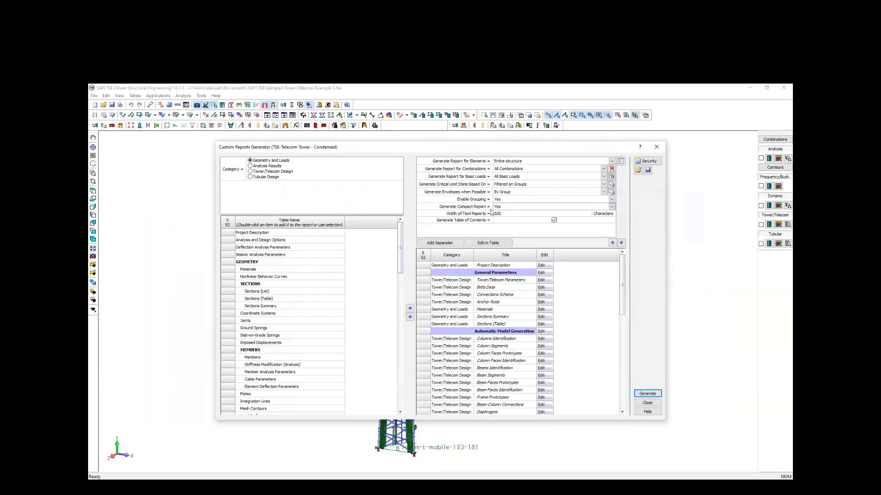
{"action": "left_click", "coordinate": [647, 394]}
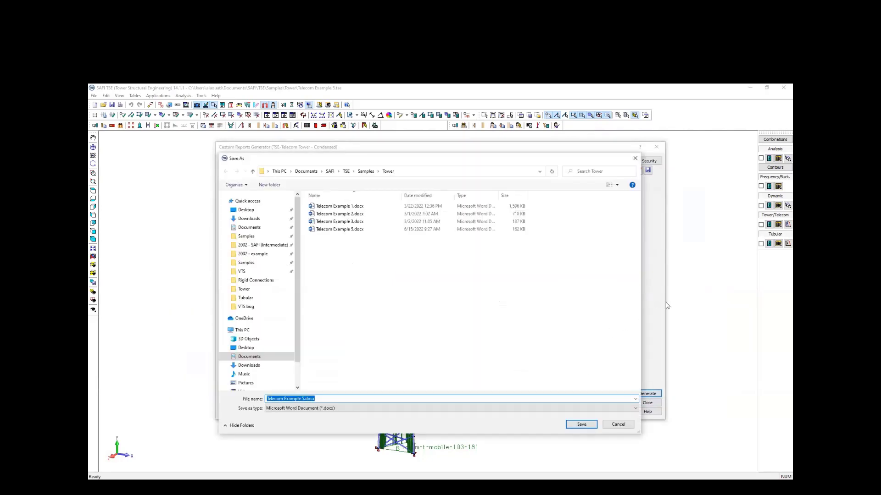
{"action": "left_click", "coordinate": [581, 424]}
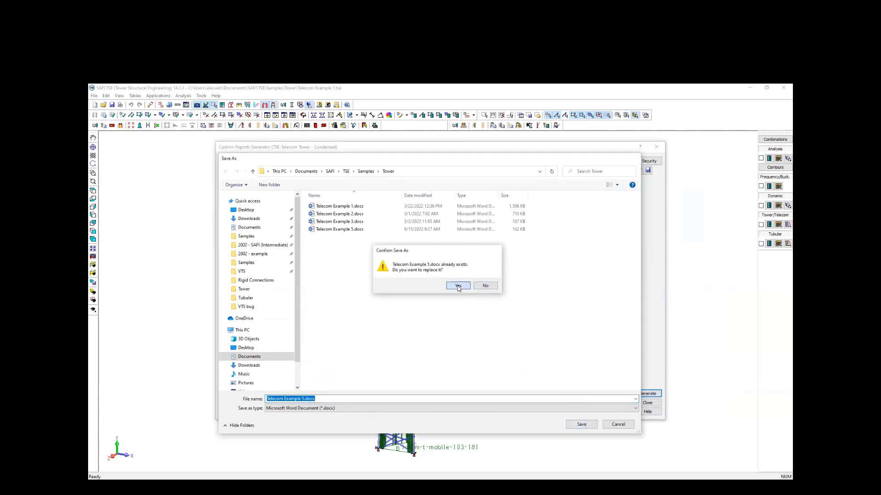
{"action": "left_click", "coordinate": [458, 286]}
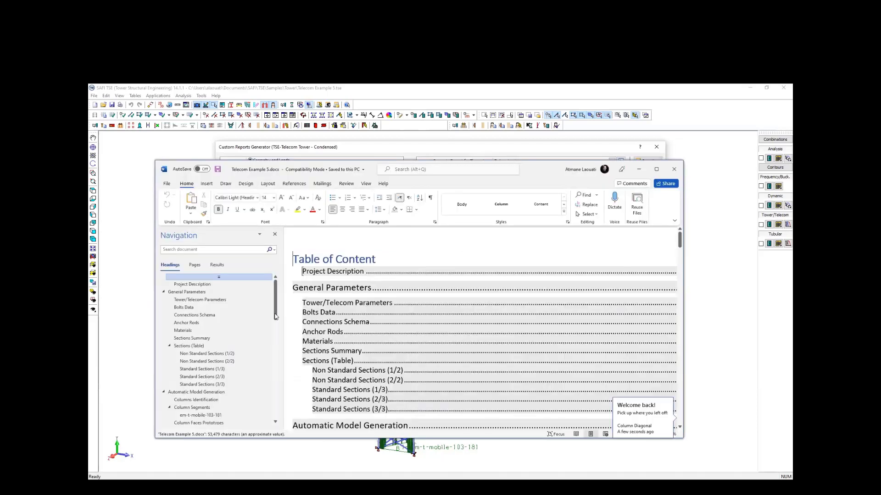
Go to the Column Diagonal heading under Connections in the compact report and maximize the Word window.
{"action": "scroll", "coordinate": [264, 328], "scroll_direction": "down", "scroll_amount": 4}
{"action": "scroll", "coordinate": [257, 330], "scroll_direction": "down", "scroll_amount": 5}
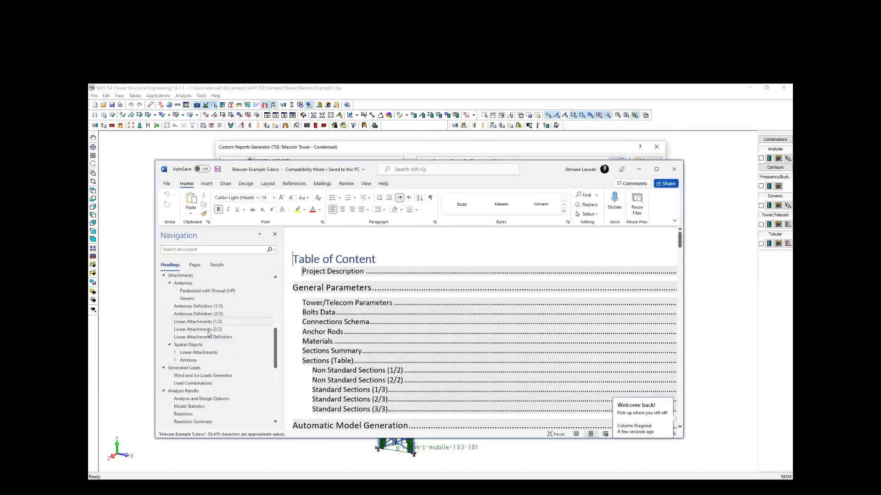
{"action": "scroll", "coordinate": [210, 339], "scroll_direction": "down", "scroll_amount": 1}
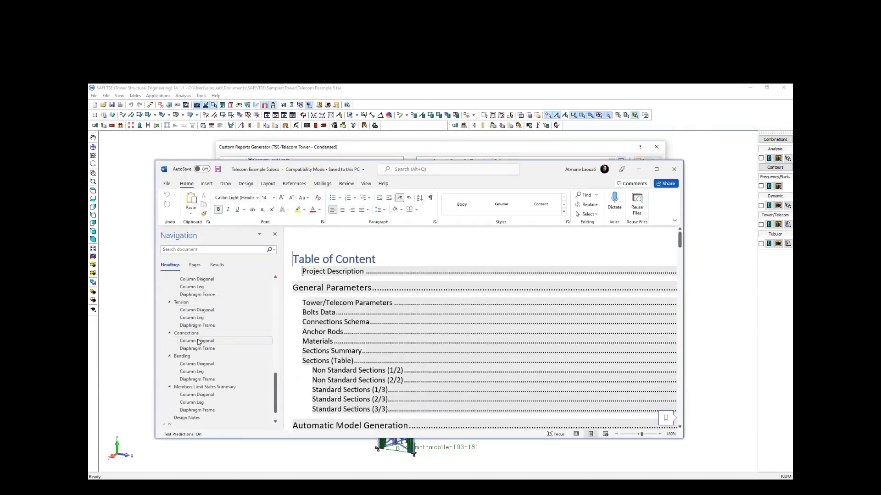
{"action": "left_click", "coordinate": [197, 340]}
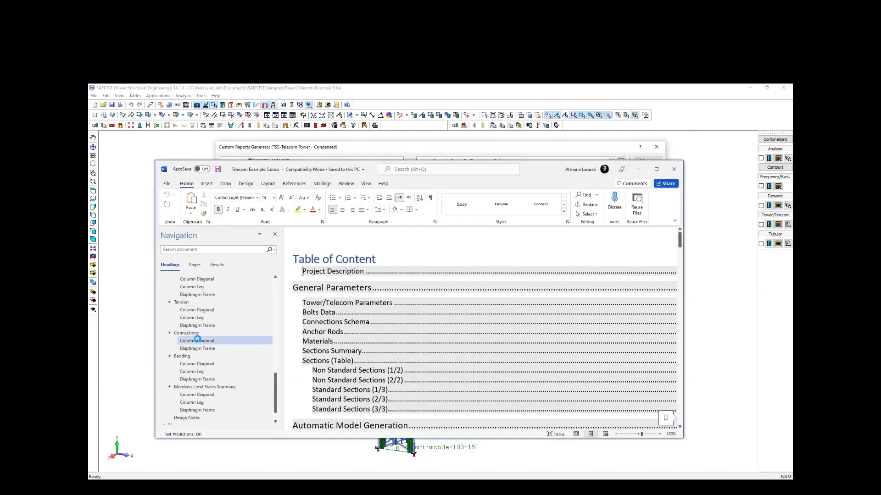
{"action": "left_click", "coordinate": [656, 169]}
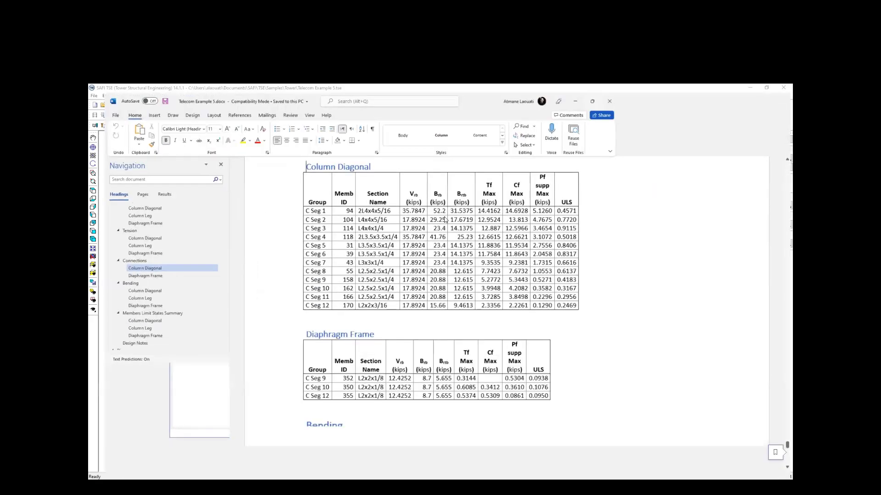
Highlight the resistance, maximum force and ULS columns of the compact Column Diagonal connections table.
{"action": "scroll", "coordinate": [392, 239], "scroll_direction": "up", "scroll_amount": 3}
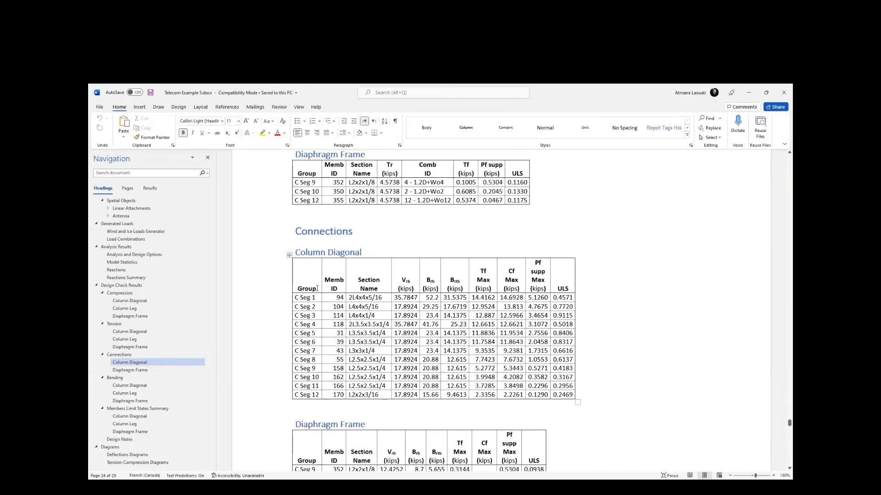
{"action": "left_click_drag", "start_coordinate": [317, 289], "coordinate": [564, 395]}
{"action": "left_click", "coordinate": [471, 316]}
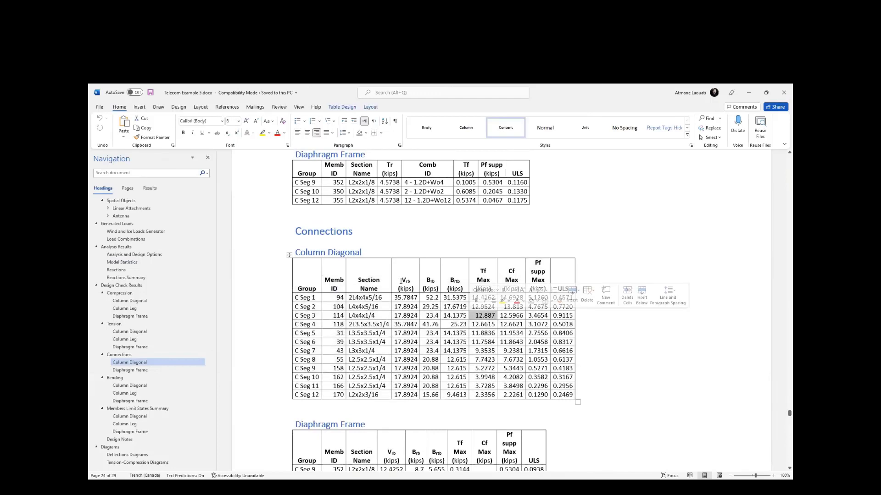
{"action": "left_click_drag", "start_coordinate": [401, 281], "coordinate": [565, 397]}
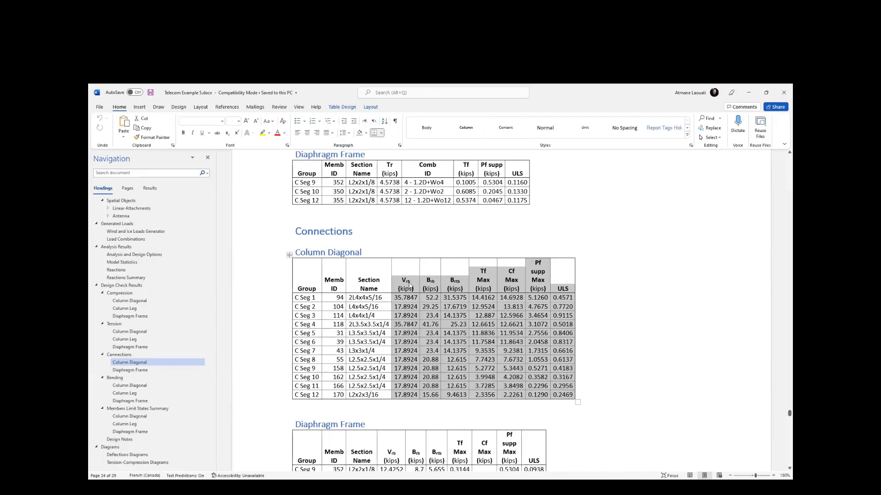
Review the compact report's Tension tables for column diagonals, legs and diaphragm frames, and close the Word report.
{"action": "scroll", "coordinate": [305, 283], "scroll_direction": "up", "scroll_amount": 2}
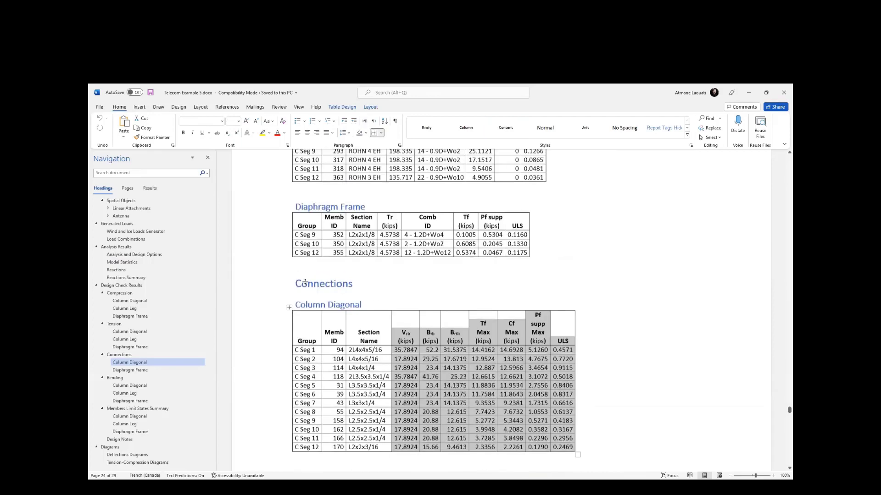
{"action": "scroll", "coordinate": [305, 283], "scroll_direction": "up", "scroll_amount": 4}
{"action": "scroll", "coordinate": [146, 279], "scroll_direction": "up", "scroll_amount": 10}
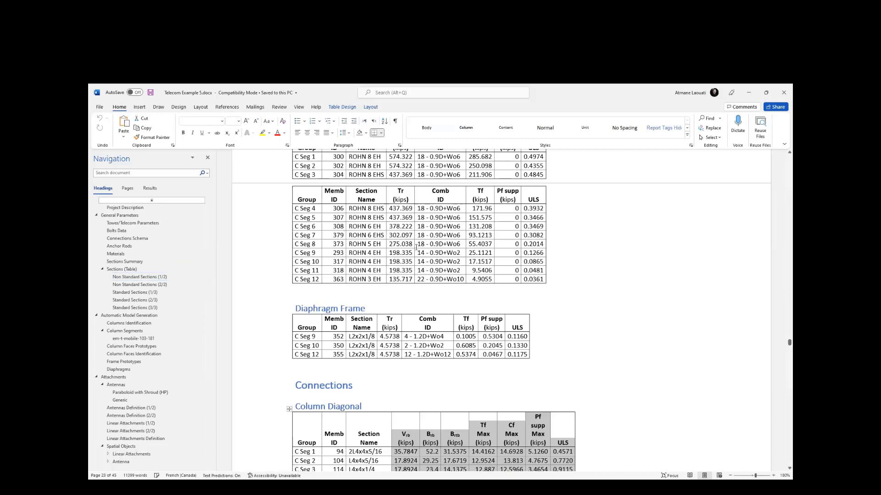
{"action": "scroll", "coordinate": [525, 192], "scroll_direction": "up", "scroll_amount": 4}
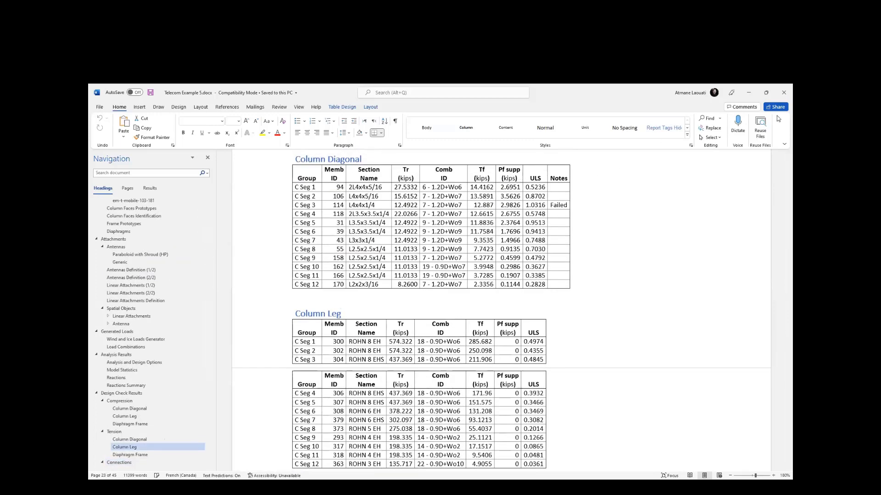
{"action": "left_click", "coordinate": [767, 92]}
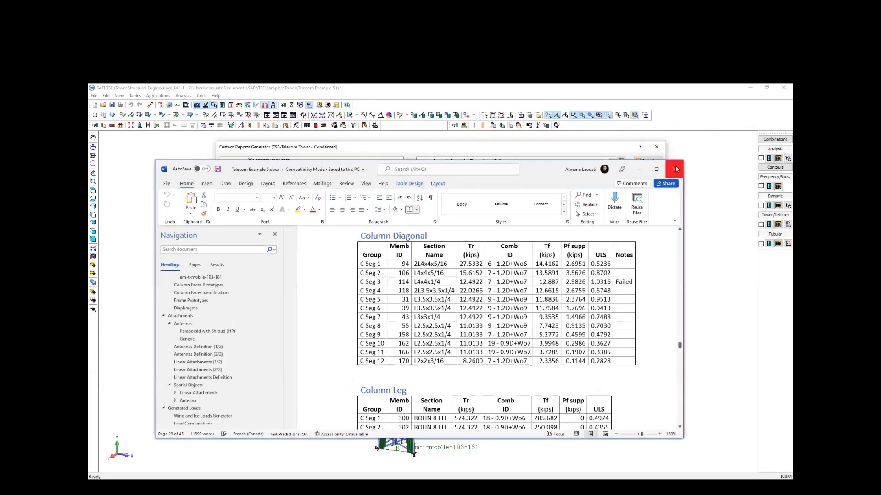
{"action": "left_click", "coordinate": [675, 169]}
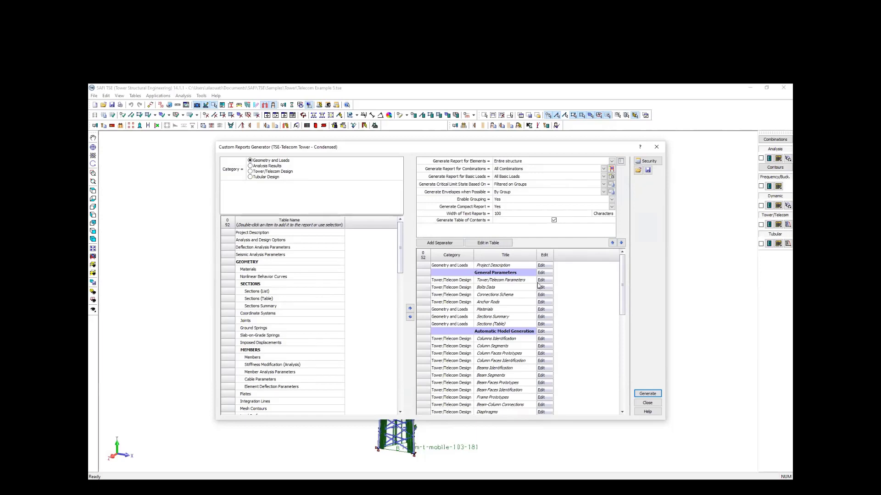
Toggle the Force Hidden setting of the Category field for the Compression design check table and accept the column customization.
{"action": "scroll", "coordinate": [514, 333], "scroll_direction": "down", "scroll_amount": 2}
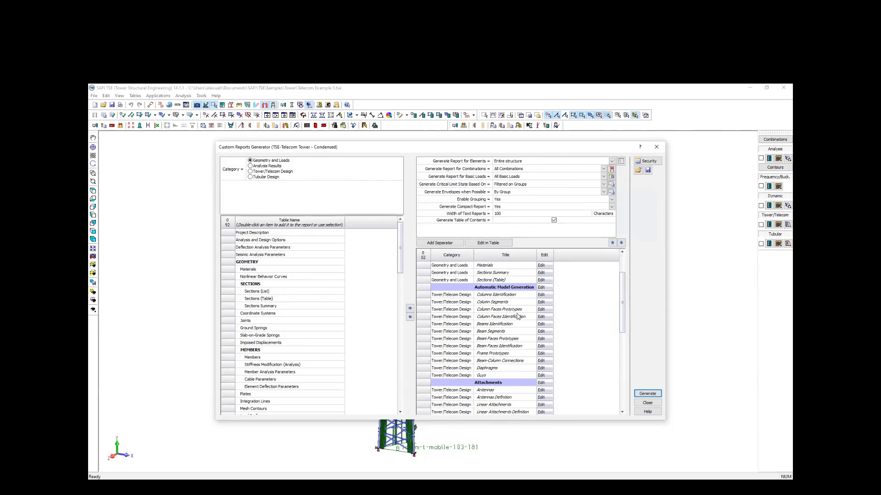
{"action": "scroll", "coordinate": [528, 316], "scroll_direction": "down", "scroll_amount": 8}
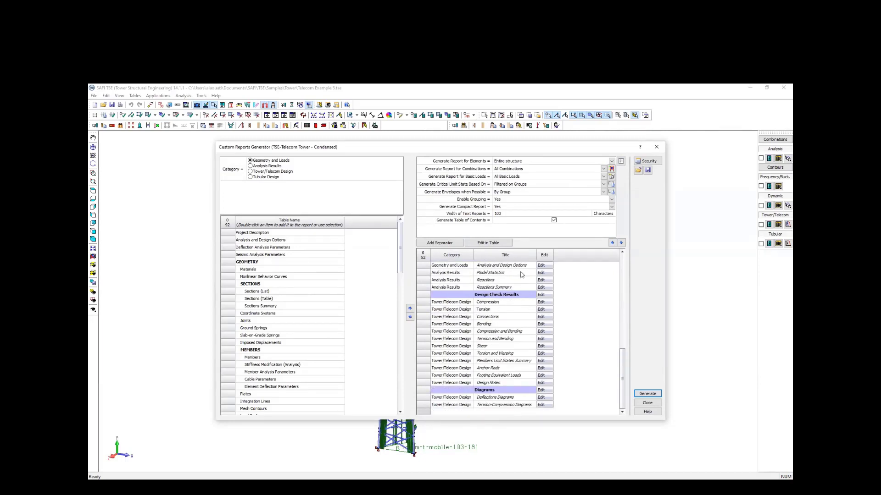
{"action": "left_click", "coordinate": [542, 302]}
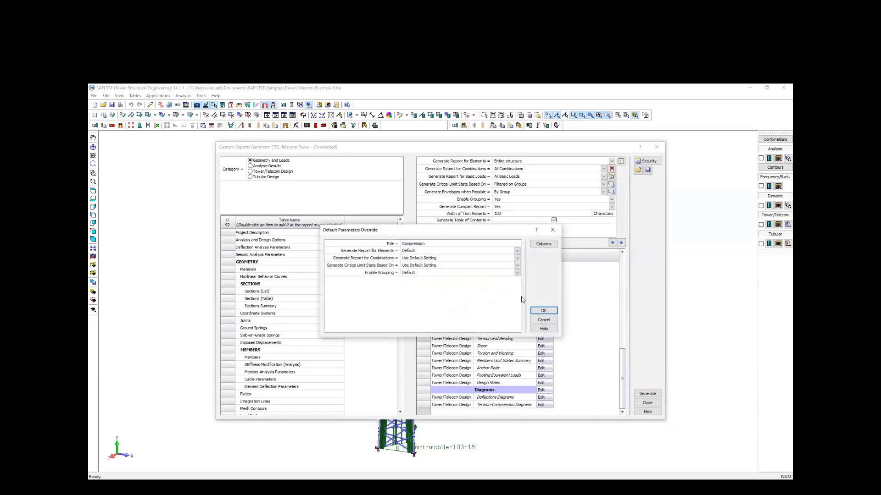
{"action": "left_click", "coordinate": [544, 246]}
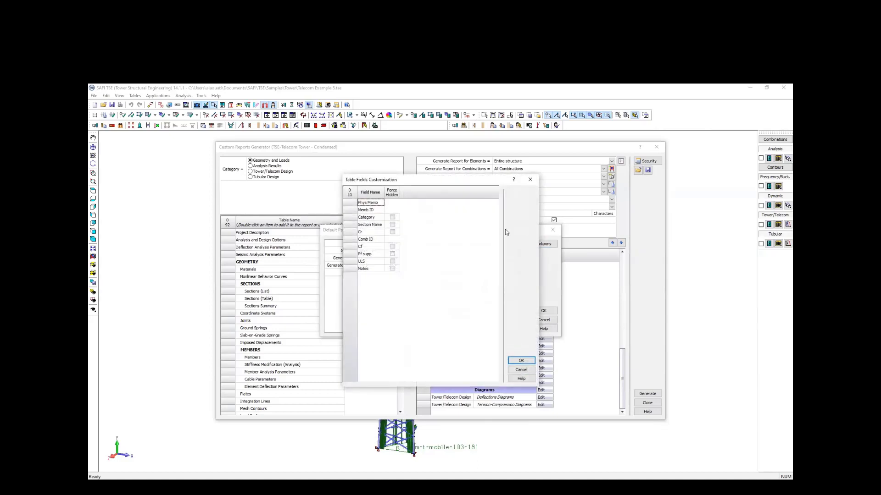
{"action": "left_click_drag", "start_coordinate": [448, 182], "coordinate": [551, 197]}
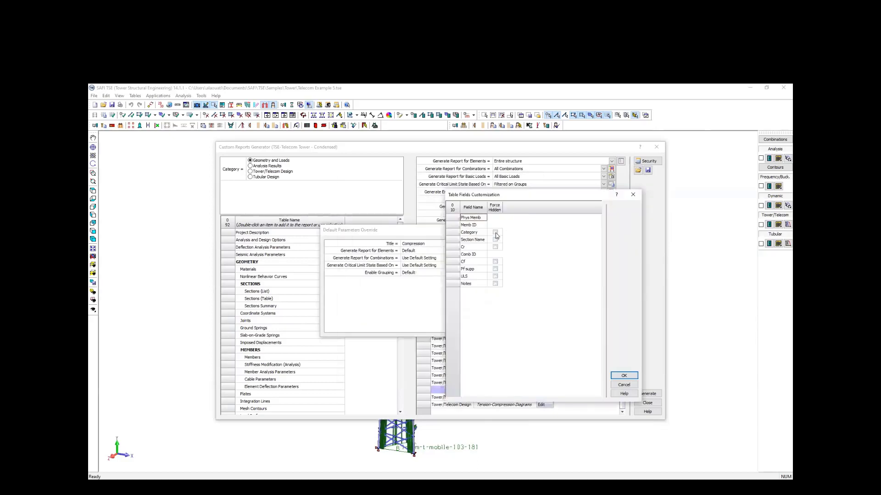
{"action": "left_click", "coordinate": [496, 232]}
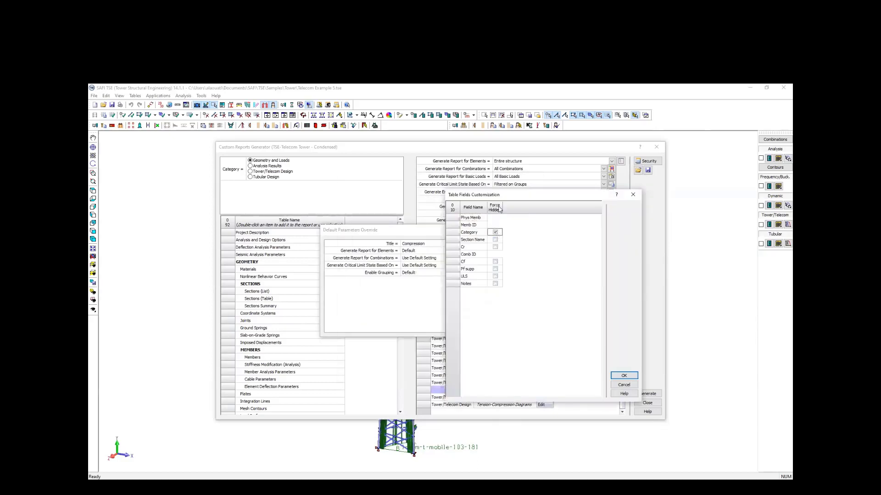
{"action": "left_click", "coordinate": [495, 233]}
{"action": "key", "text": "space"}
{"action": "left_click", "coordinate": [623, 377]}
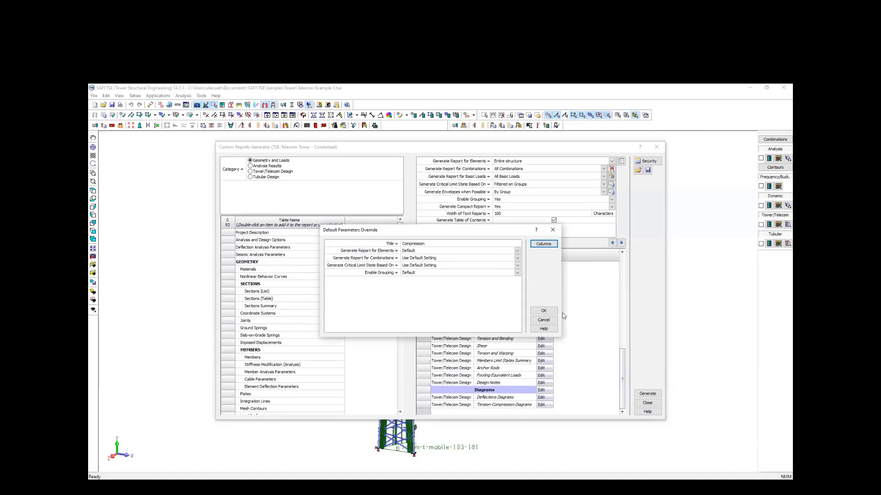
{"action": "left_click", "coordinate": [544, 310]}
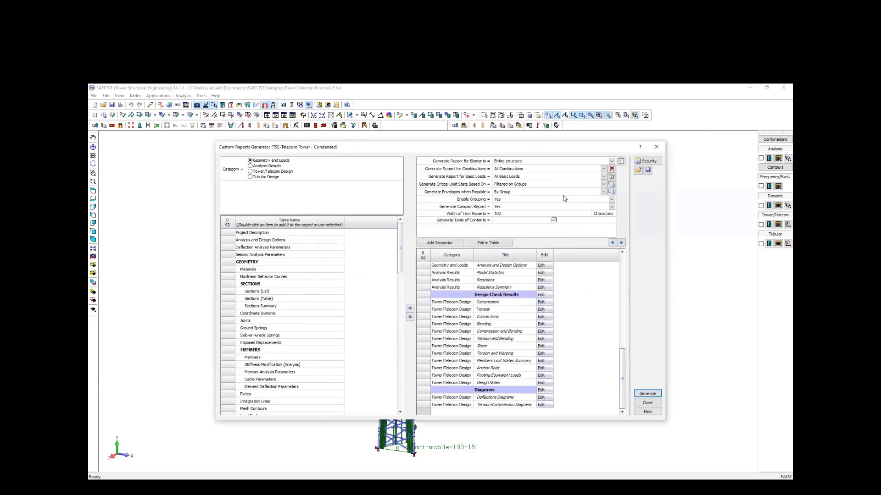
Review the report combination options and the custom Load Combinations selection list, keeping All Combinations.
{"action": "left_click_drag", "start_coordinate": [427, 150], "coordinate": [409, 148]}
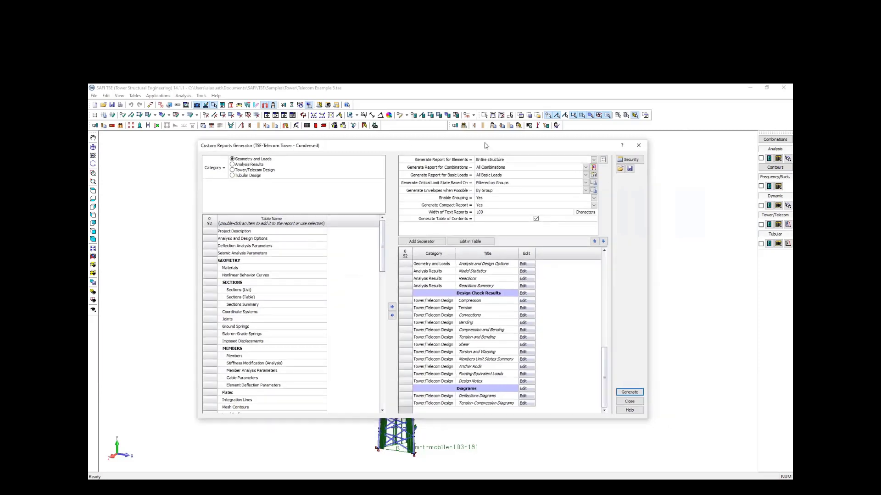
{"action": "left_click_drag", "start_coordinate": [486, 145], "coordinate": [497, 146]}
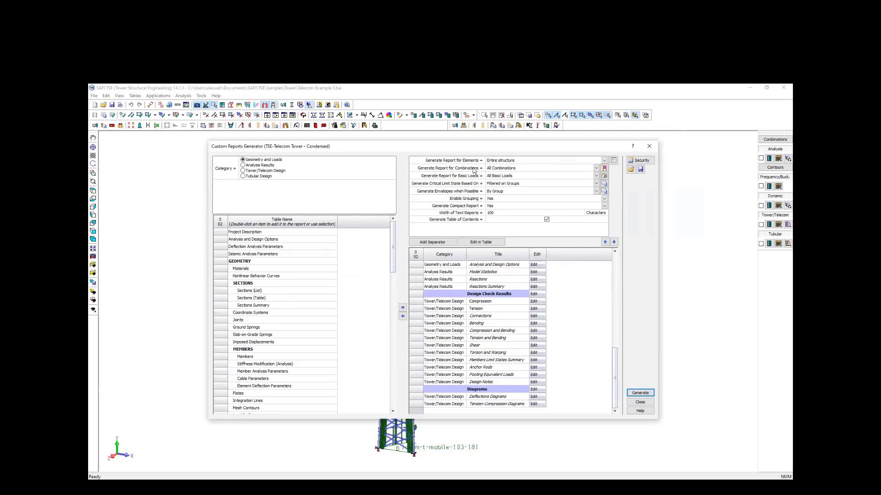
{"action": "left_click", "coordinate": [505, 169]}
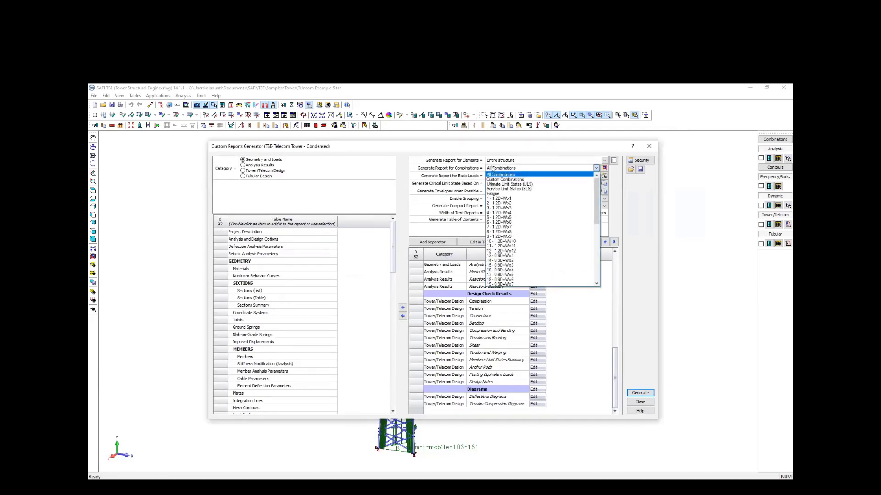
{"action": "left_click", "coordinate": [463, 169]}
{"action": "left_click", "coordinate": [604, 168]}
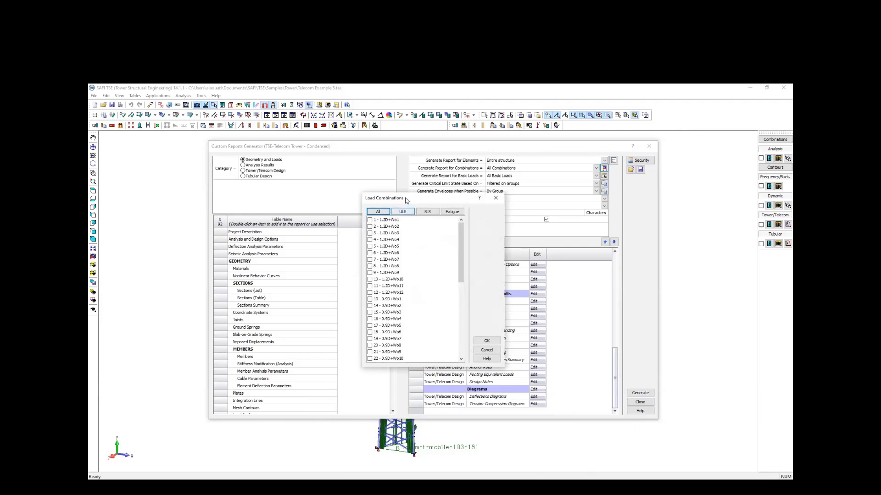
{"action": "left_click_drag", "start_coordinate": [416, 197], "coordinate": [427, 197]}
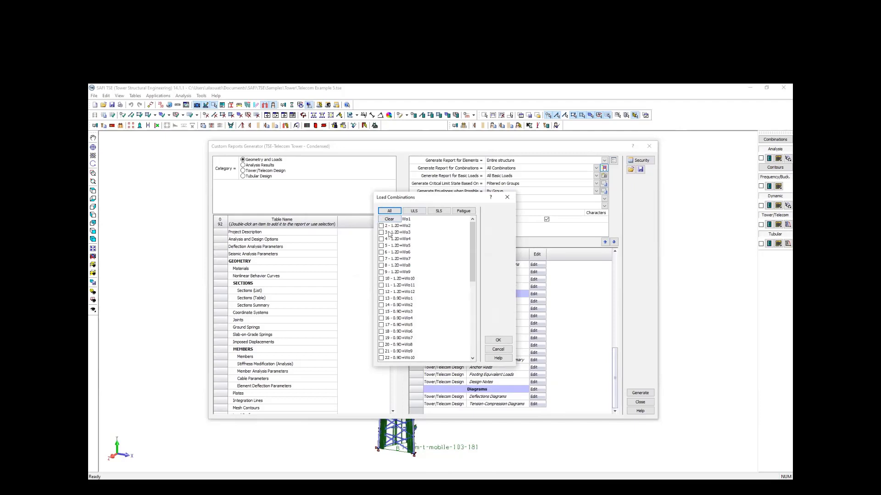
{"action": "left_click", "coordinate": [492, 339]}
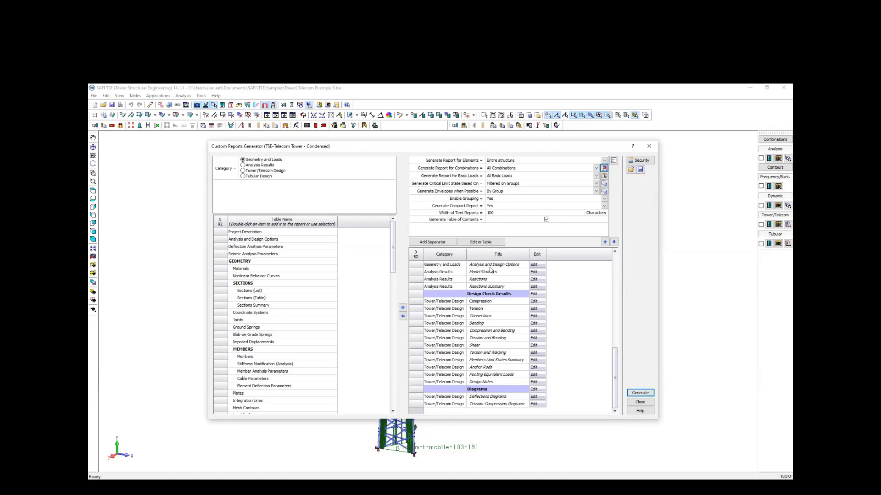
Save the current report definition as a preset named template.
{"action": "left_click_drag", "start_coordinate": [615, 359], "coordinate": [606, 247]}
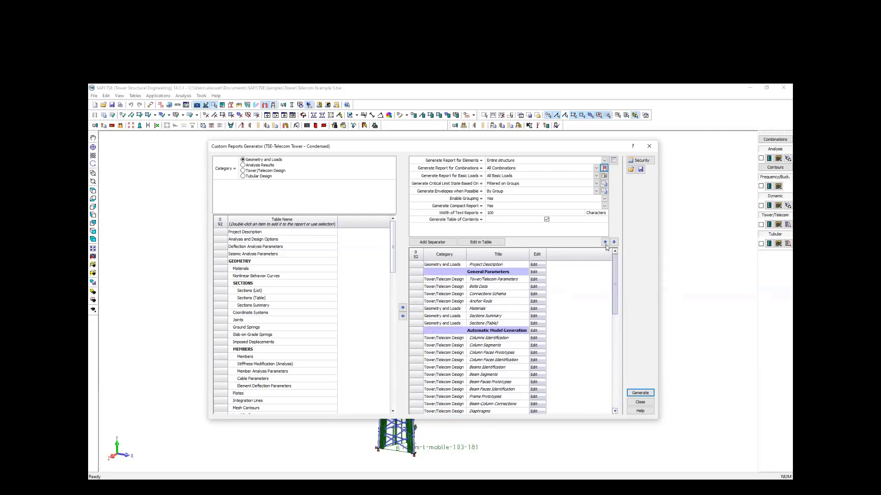
{"action": "scroll", "coordinate": [607, 282], "scroll_direction": "down", "scroll_amount": 8}
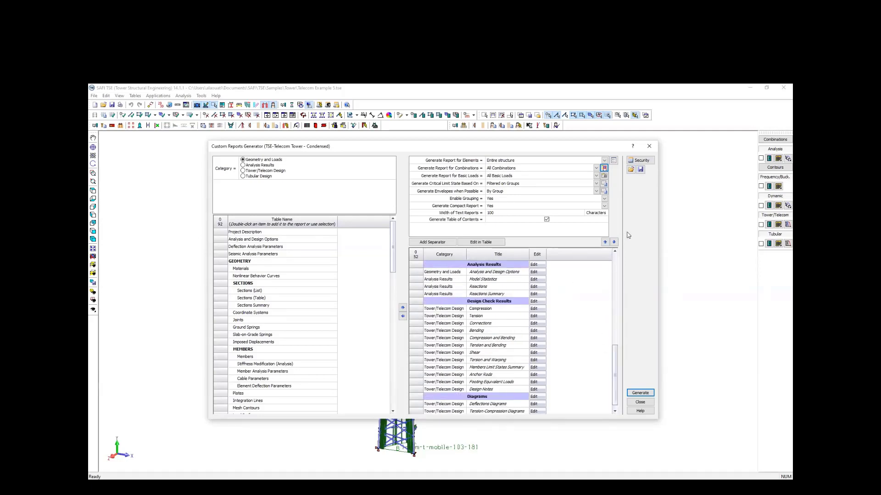
{"action": "left_click", "coordinate": [640, 170]}
{"action": "left_click", "coordinate": [415, 279]}
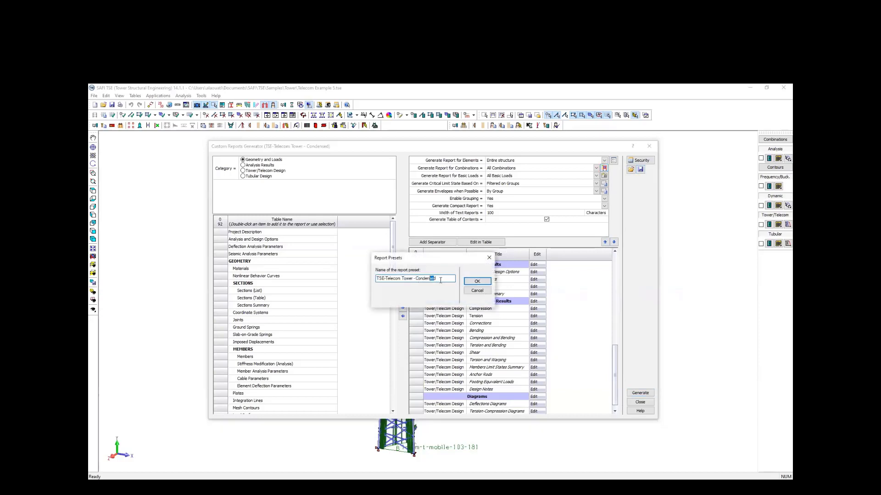
{"action": "left_click_drag", "start_coordinate": [440, 280], "coordinate": [296, 282]}
{"action": "type", "text": "template"}
{"action": "left_click", "coordinate": [477, 281]}
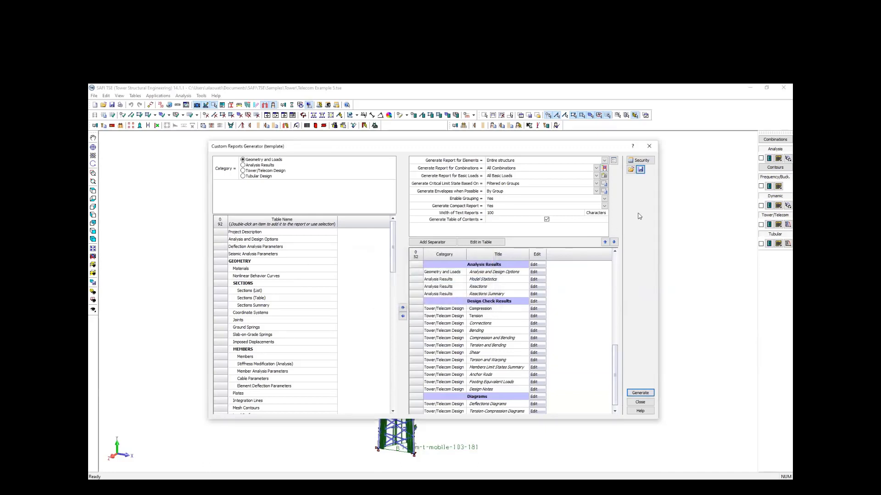
Check the list of saved report presets, look through the template's table list, and close the report generator.
{"action": "left_click", "coordinate": [631, 169]}
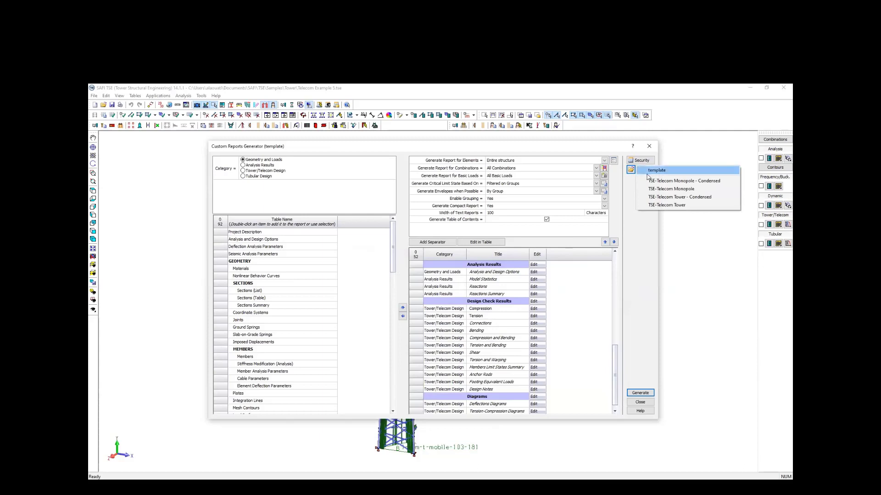
{"action": "left_click", "coordinate": [623, 183]}
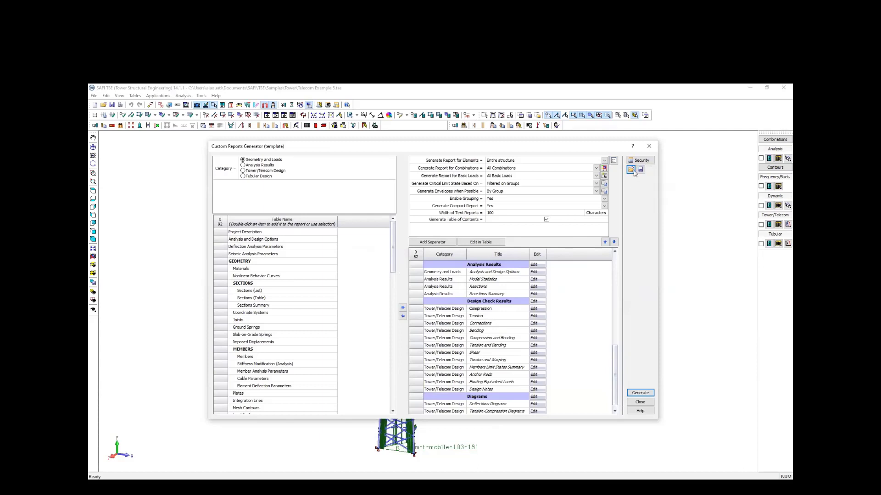
{"action": "left_click_drag", "start_coordinate": [616, 365], "coordinate": [619, 277]}
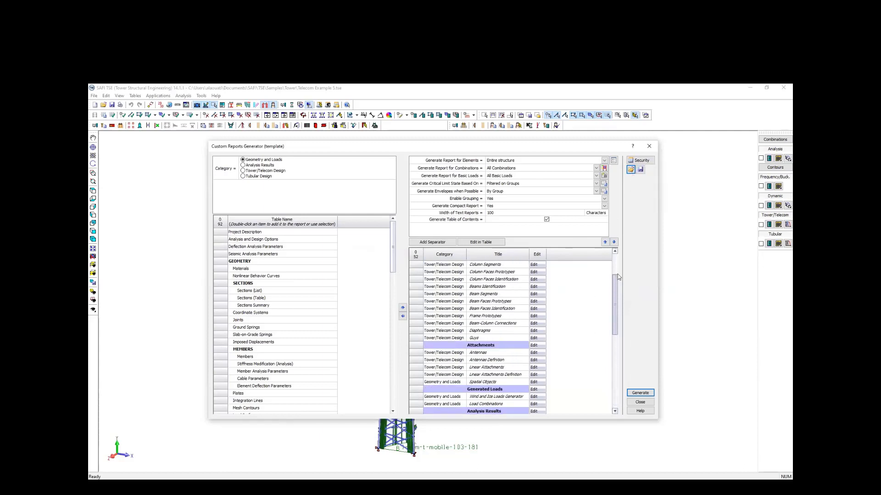
{"action": "scroll", "coordinate": [613, 294], "scroll_direction": "down", "scroll_amount": 7}
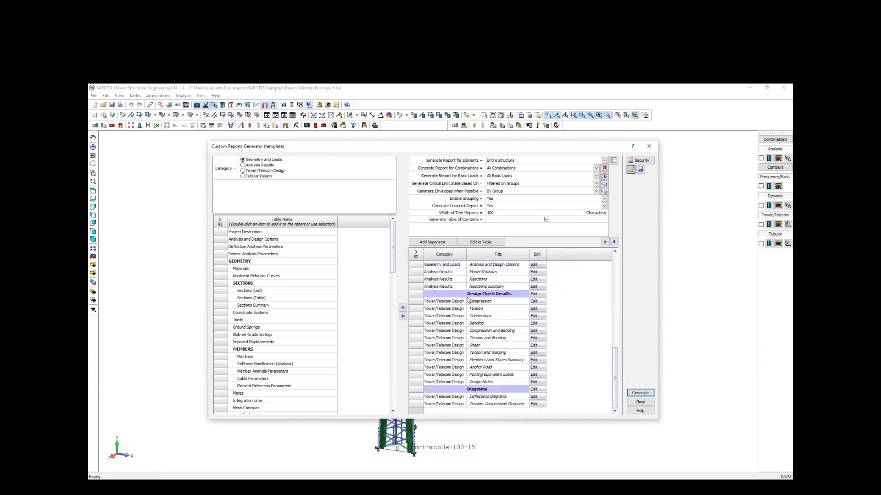
{"action": "scroll", "coordinate": [615, 363], "scroll_direction": "up", "scroll_amount": 4}
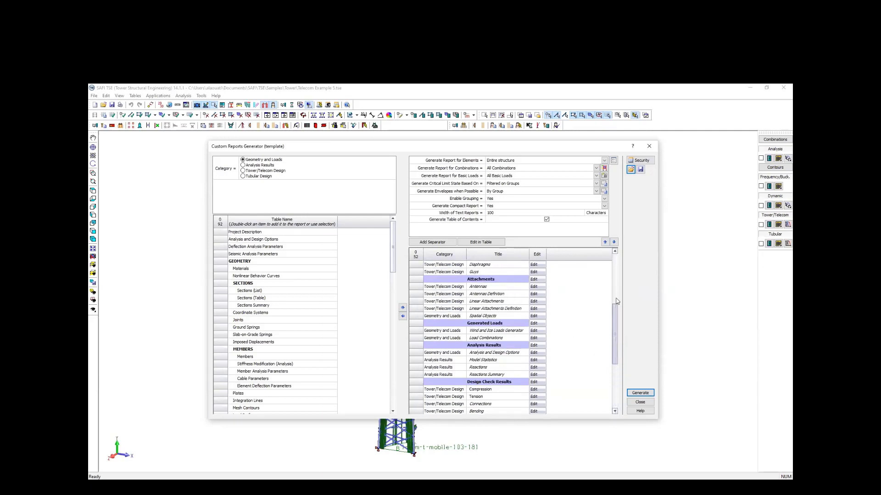
{"action": "scroll", "coordinate": [617, 302], "scroll_direction": "down", "scroll_amount": 4}
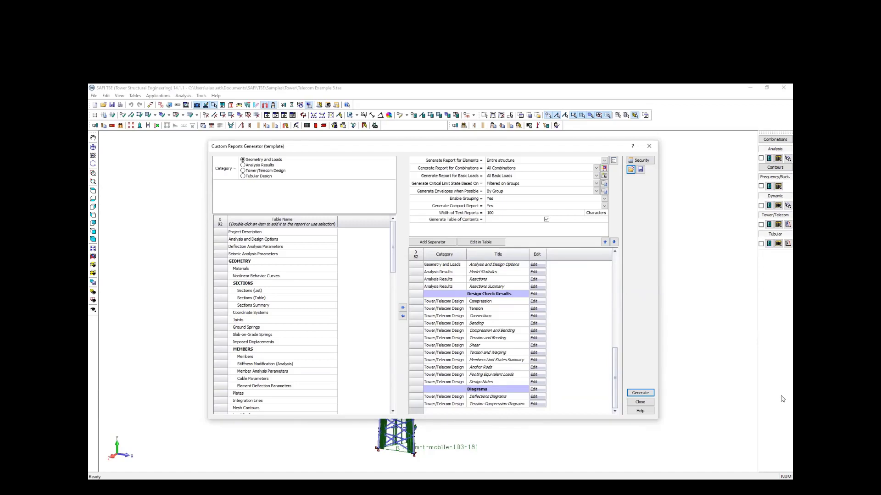
{"action": "left_click", "coordinate": [640, 402]}
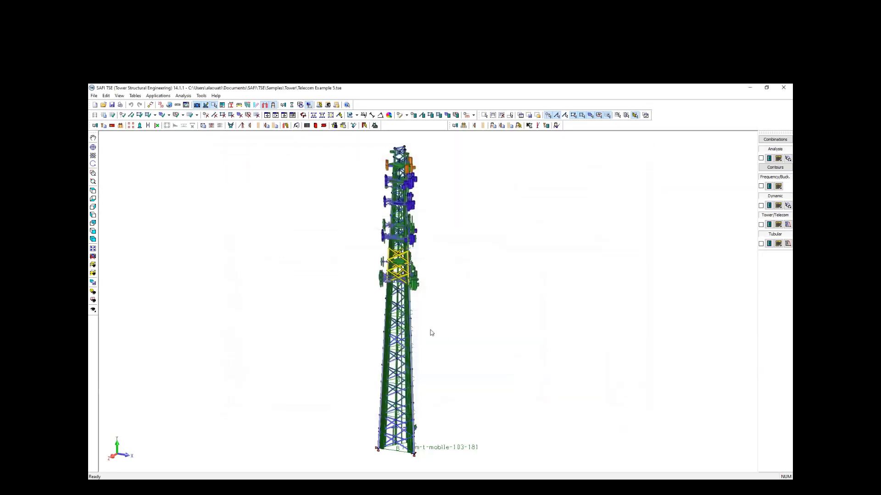
Reopen the custom reports generator and load the TSE-Telecom Tower preset over the current report definition.
{"action": "scroll", "coordinate": [386, 143], "scroll_direction": "up", "scroll_amount": 1}
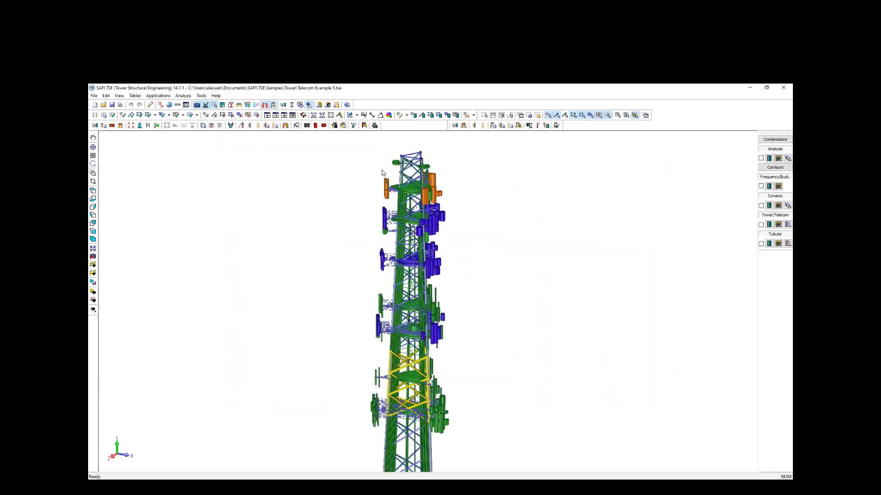
{"action": "middle_click_drag", "start_coordinate": [383, 169], "coordinate": [391, 152]}
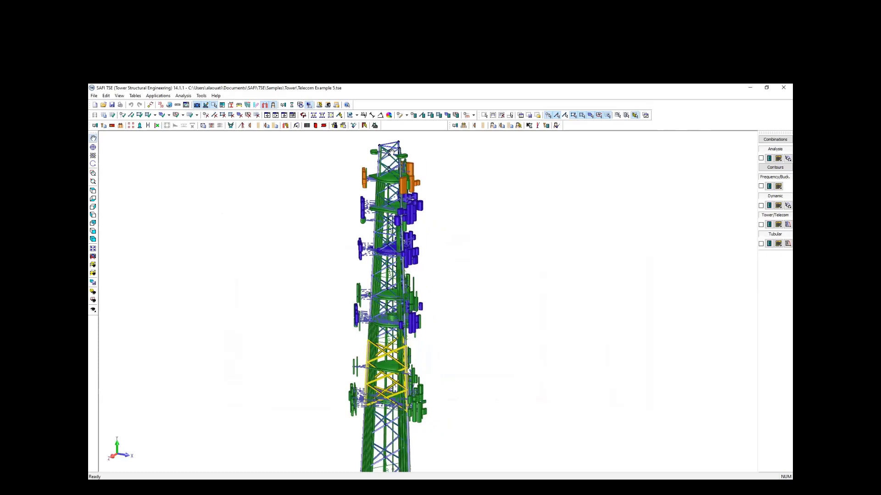
{"action": "scroll", "coordinate": [390, 151], "scroll_direction": "down", "scroll_amount": 1}
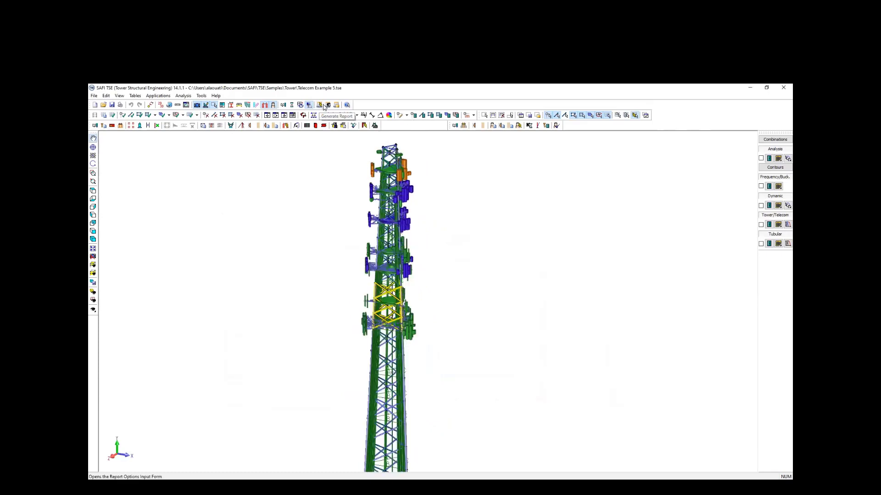
{"action": "left_click", "coordinate": [328, 105]}
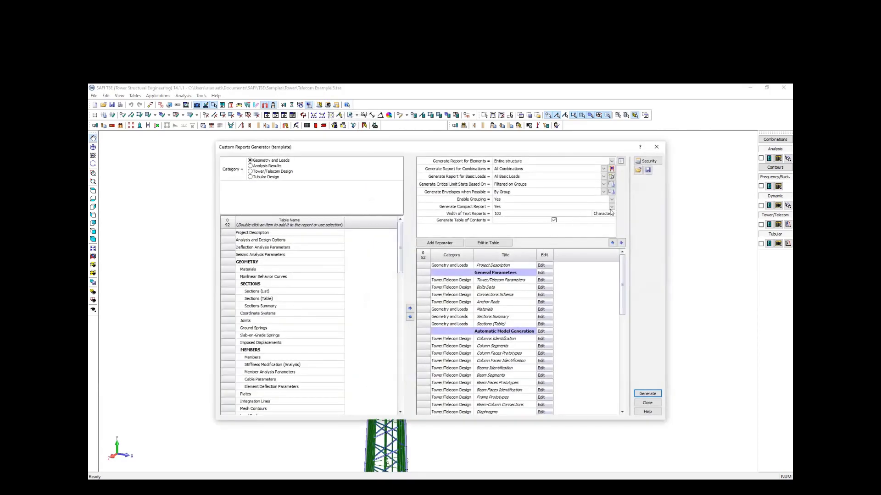
{"action": "left_click", "coordinate": [638, 170]}
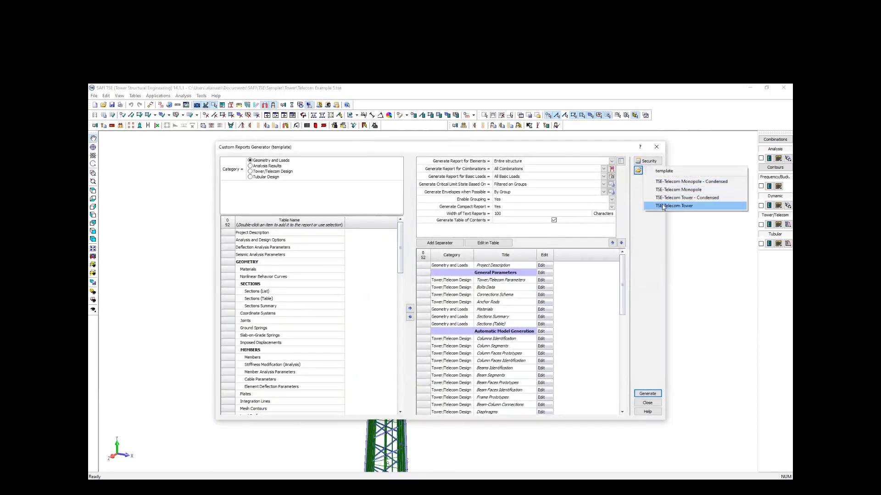
{"action": "left_click", "coordinate": [662, 206]}
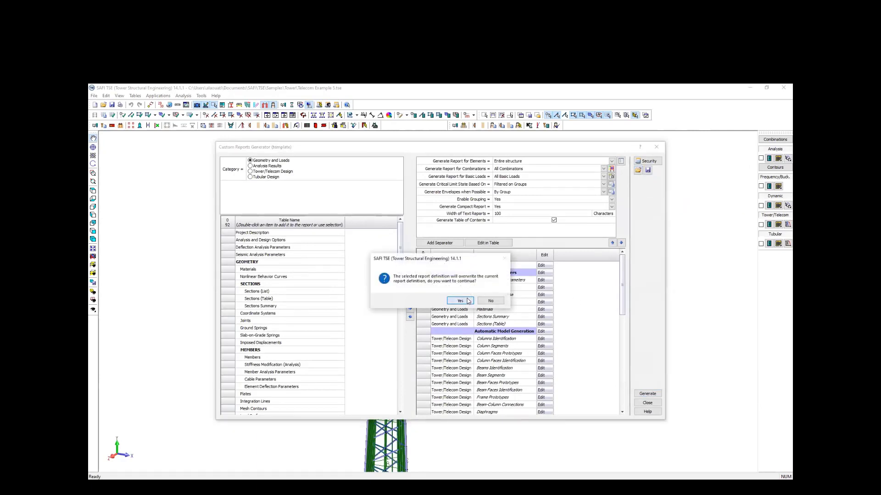
{"action": "left_click", "coordinate": [460, 301]}
Load the TSE-Telecom Tower - Condensed preset and generate the report, replacing Telecom Example 5.docx.
{"action": "left_click", "coordinate": [638, 170]}
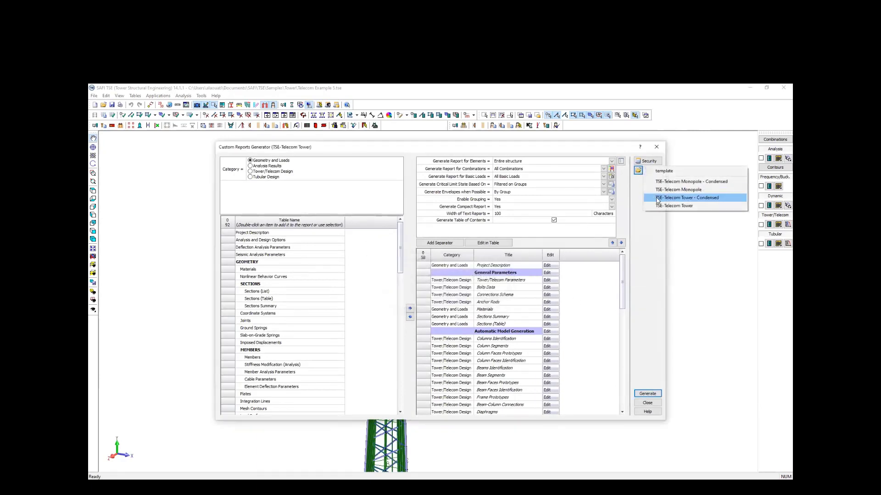
{"action": "left_click", "coordinate": [658, 199]}
{"action": "left_click", "coordinate": [468, 302]}
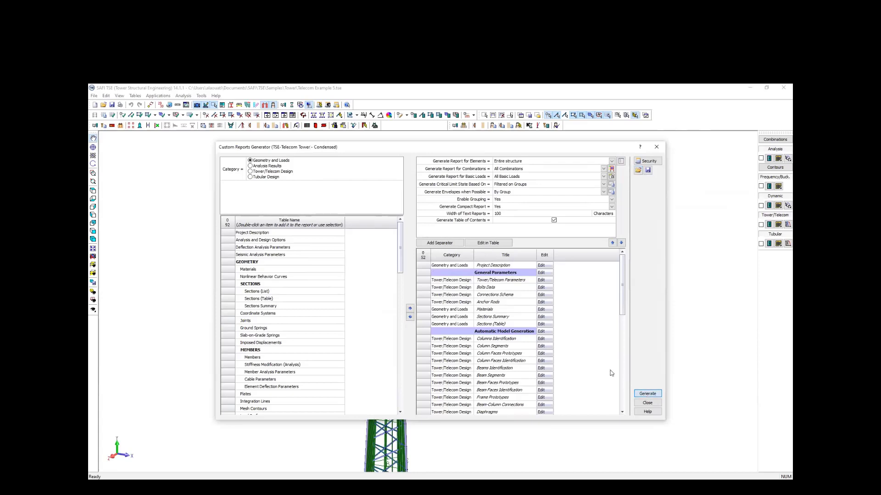
{"action": "left_click", "coordinate": [648, 393]}
{"action": "left_click", "coordinate": [581, 424]}
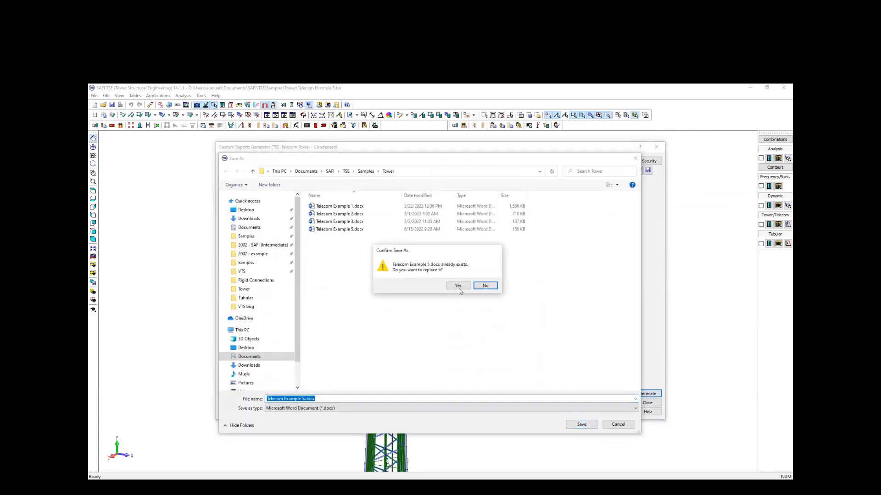
{"action": "left_click", "coordinate": [458, 286]}
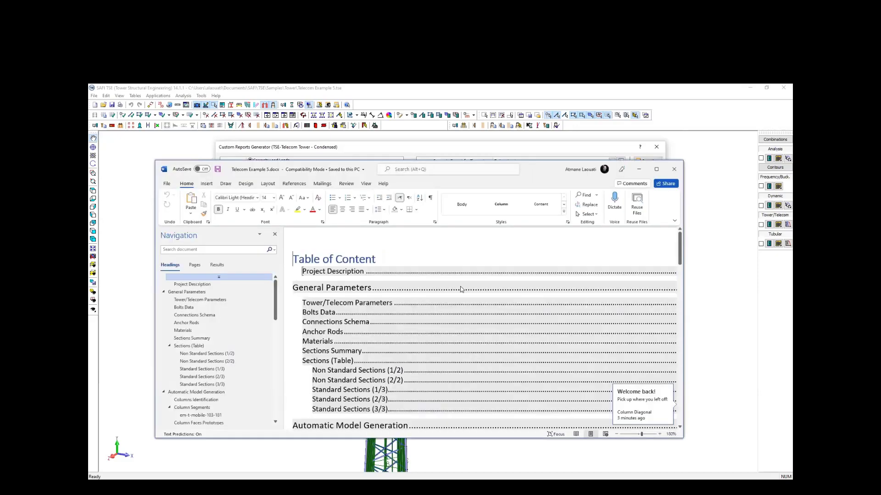
Maximize the generated Word report and go to the Column Diagonal table under Compression in the design check results.
{"action": "left_click", "coordinate": [657, 169]}
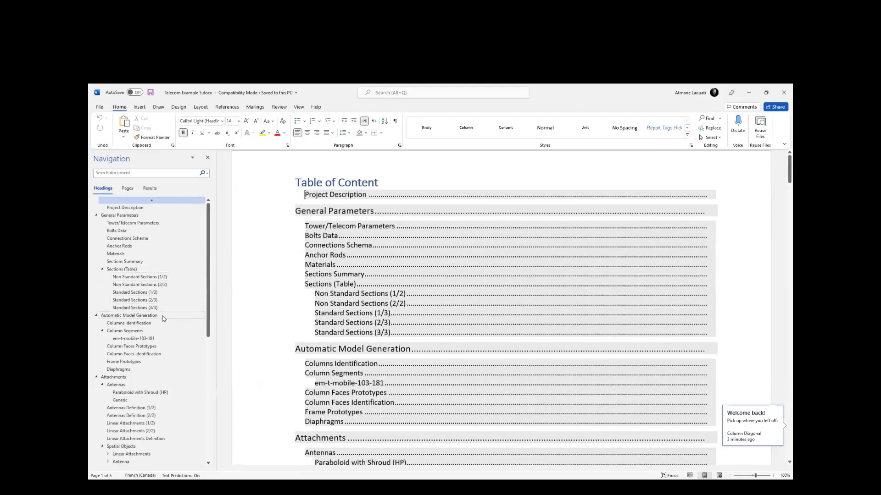
{"action": "scroll", "coordinate": [138, 312], "scroll_direction": "down", "scroll_amount": 8}
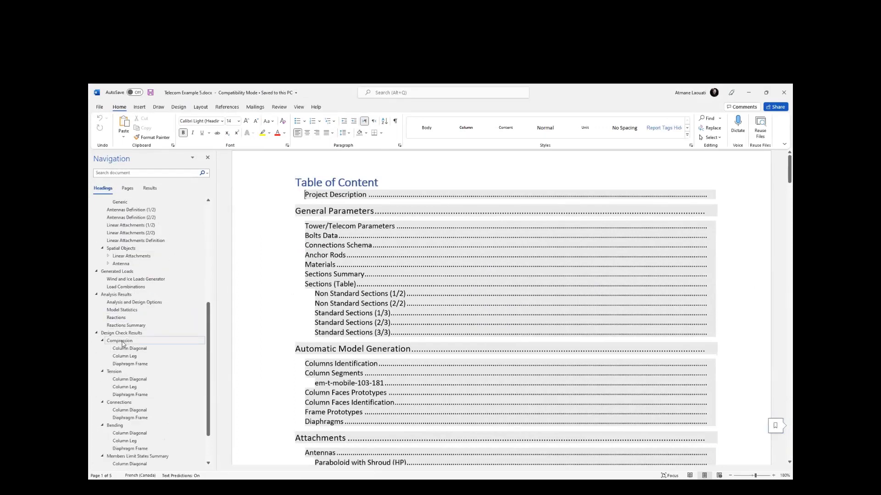
{"action": "left_click", "coordinate": [123, 342]}
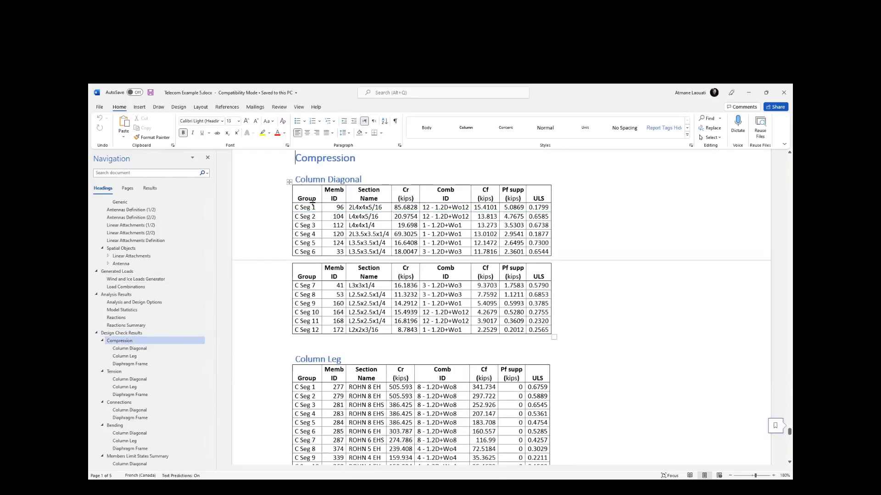
{"action": "left_click", "coordinate": [295, 178]}
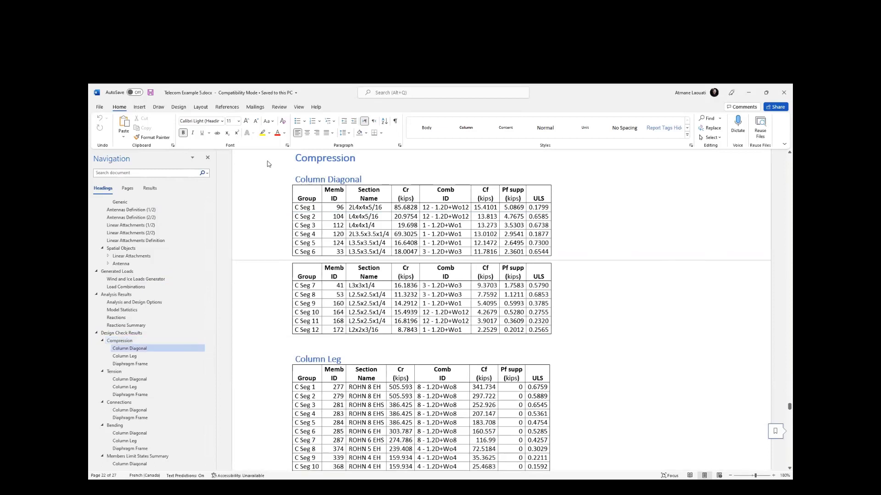
Look over the Column Diagonal, Column Leg and Diaphragm Frame tables in the report's Compression section.
{"action": "left_click", "coordinate": [275, 163]}
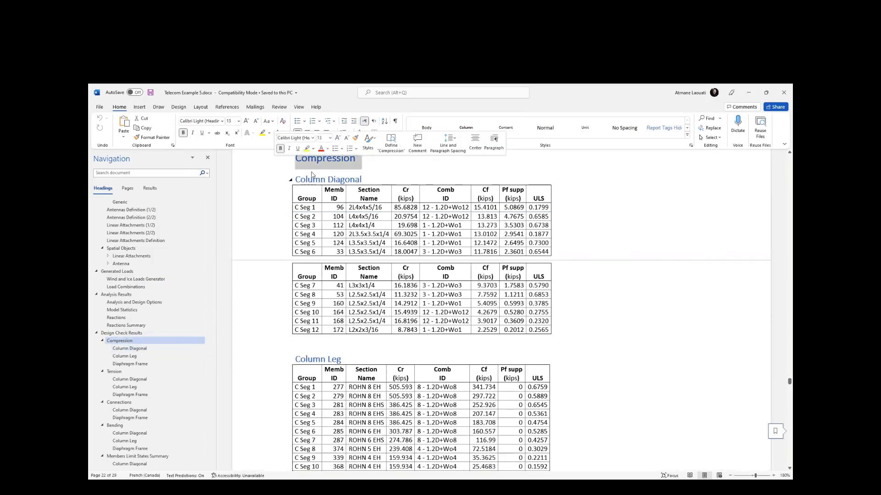
{"action": "left_click", "coordinate": [268, 185]}
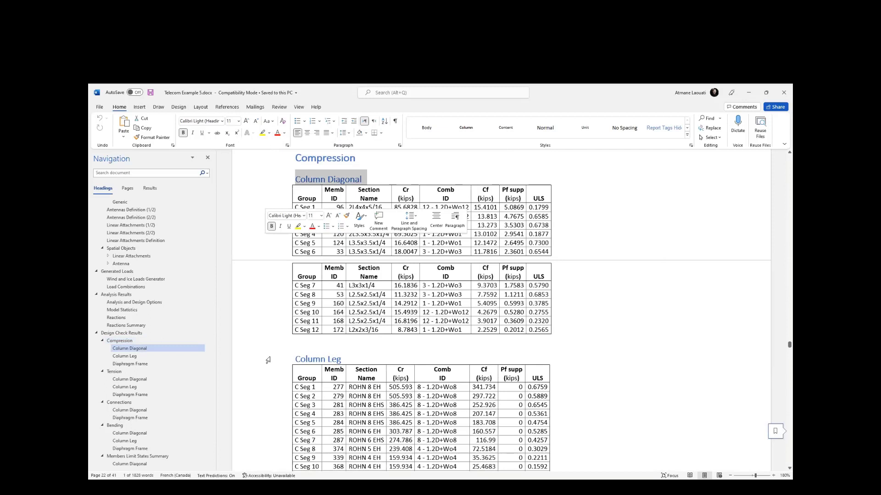
{"action": "left_click", "coordinate": [321, 178]}
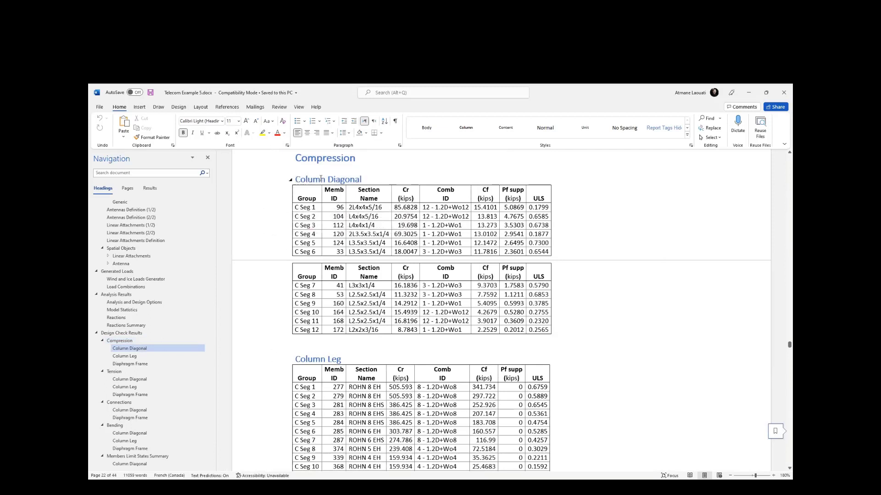
{"action": "left_click_drag", "start_coordinate": [352, 178], "coordinate": [295, 179]}
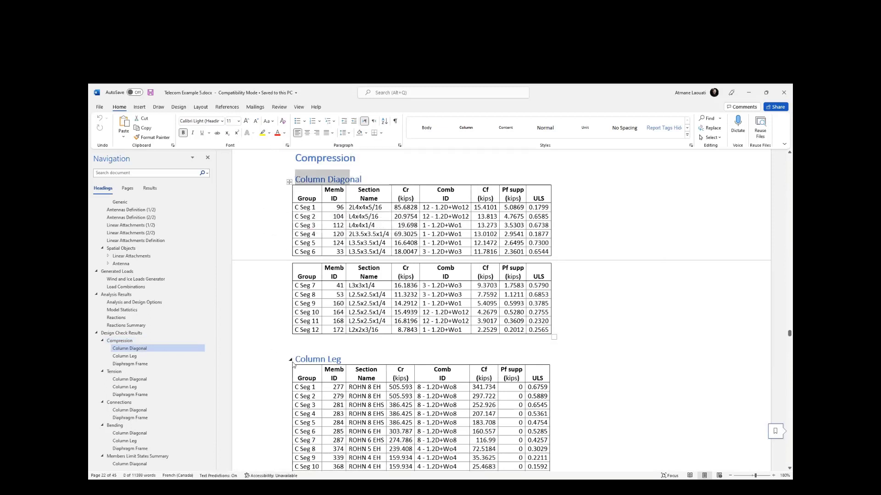
{"action": "triple_click", "coordinate": [311, 361]}
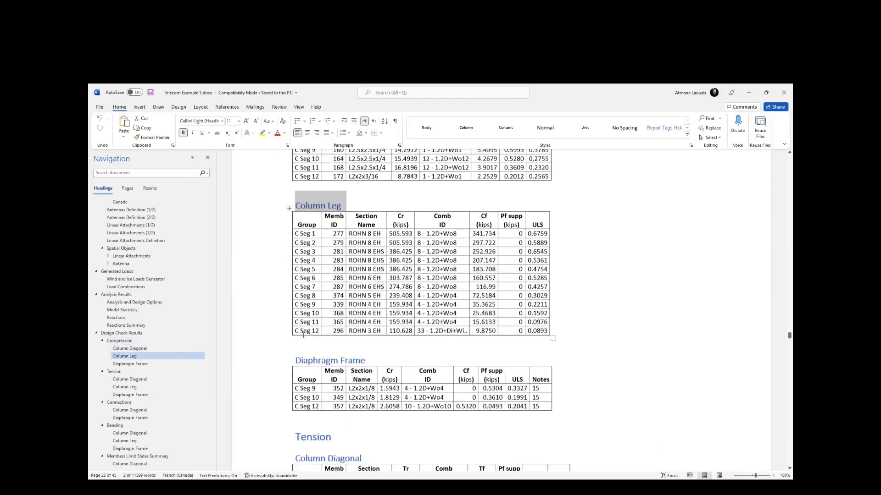
{"action": "scroll", "coordinate": [298, 361], "scroll_direction": "down", "scroll_amount": 3}
{"action": "left_click_drag", "start_coordinate": [295, 361], "coordinate": [361, 360]}
{"action": "left_click", "coordinate": [328, 240]}
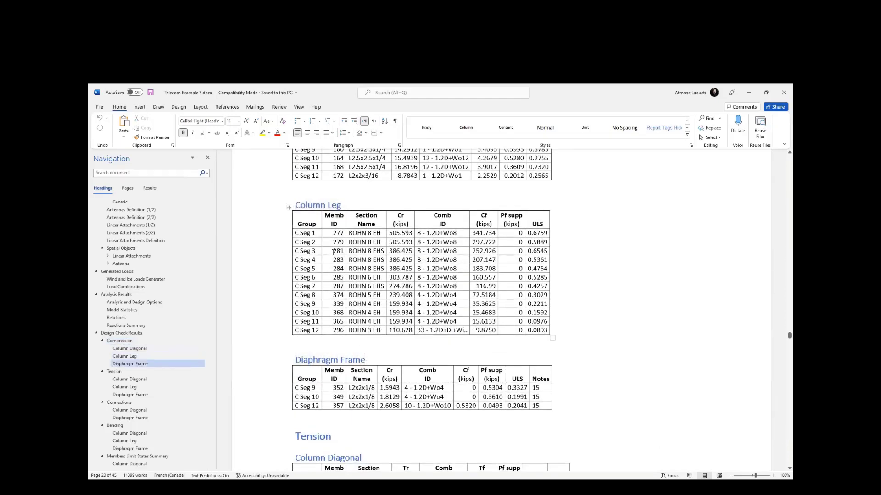
{"action": "scroll", "coordinate": [330, 255], "scroll_direction": "up", "scroll_amount": 5}
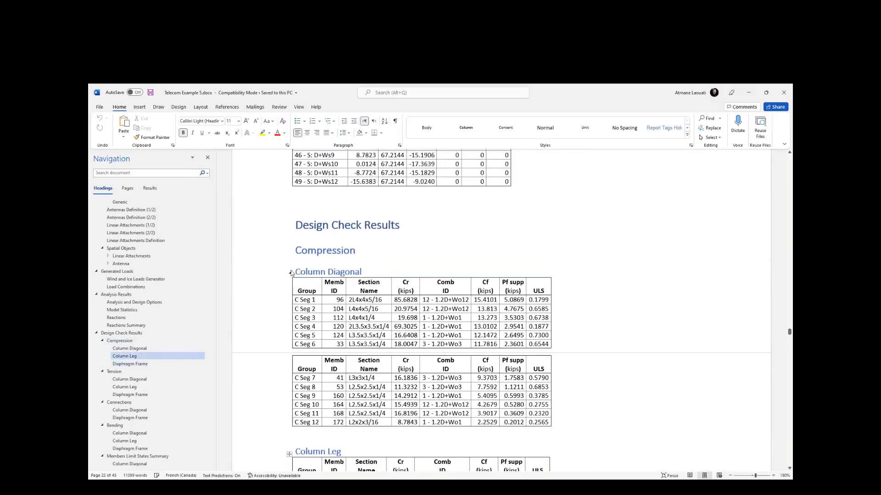
Examine the C Seg 1 row of the compression Column Diagonal table, covering its member ID, section name and ULS.
{"action": "left_click", "coordinate": [589, 222]}
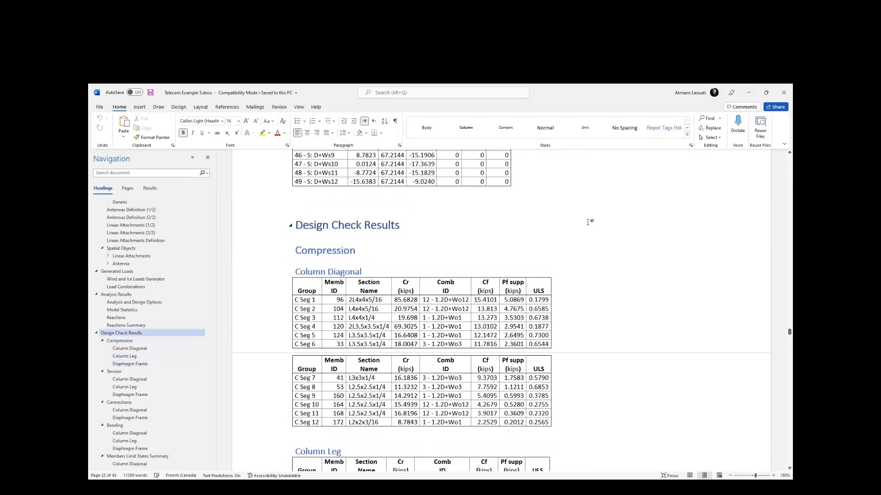
{"action": "scroll", "coordinate": [589, 222], "scroll_direction": "down", "scroll_amount": 5, "text": "ctrl"}
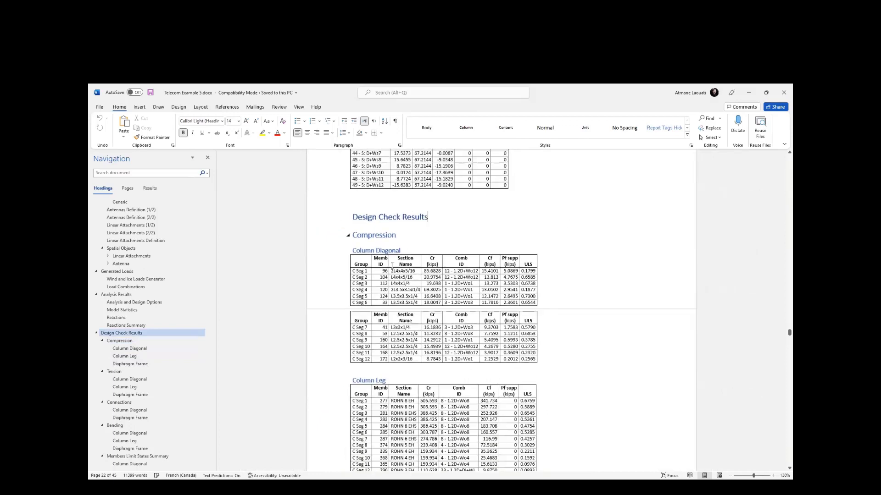
{"action": "left_click_drag", "start_coordinate": [354, 271], "coordinate": [365, 271]}
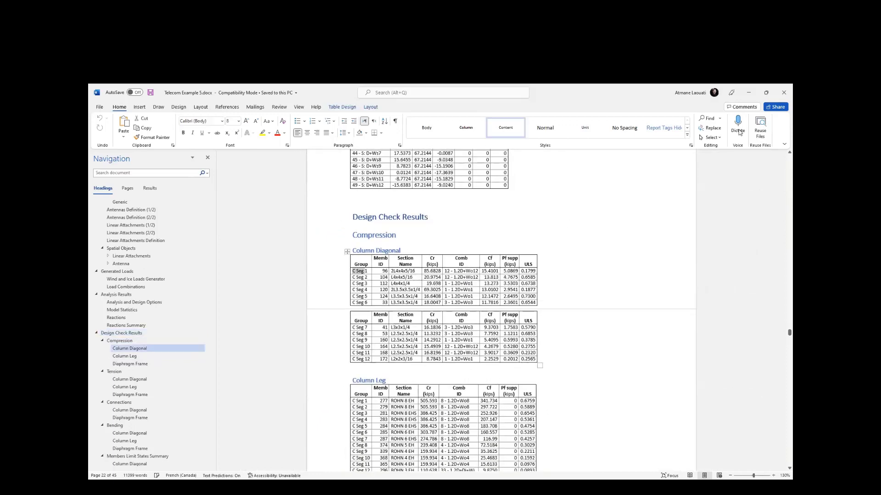
{"action": "left_click", "coordinate": [392, 271]}
{"action": "left_click", "coordinate": [380, 271], "text": "shift"}
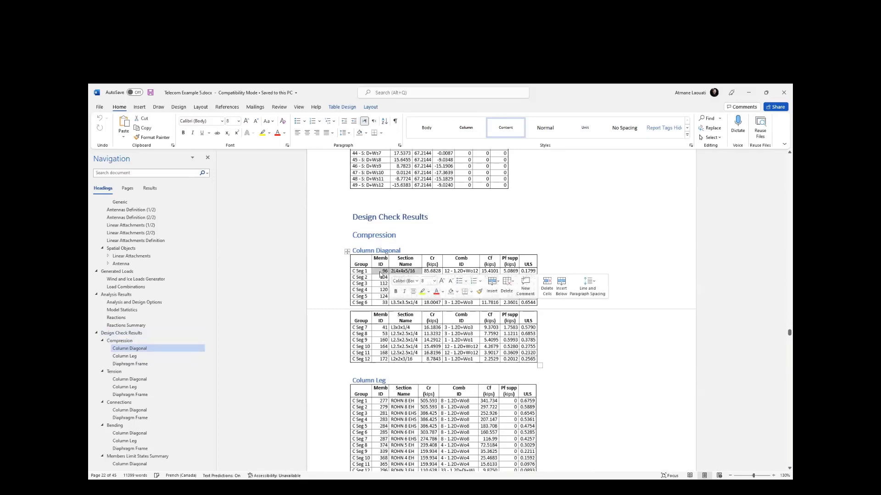
{"action": "key", "text": "Right"}
{"action": "scroll", "coordinate": [527, 272], "scroll_direction": "up", "scroll_amount": 6, "text": "ctrl"}
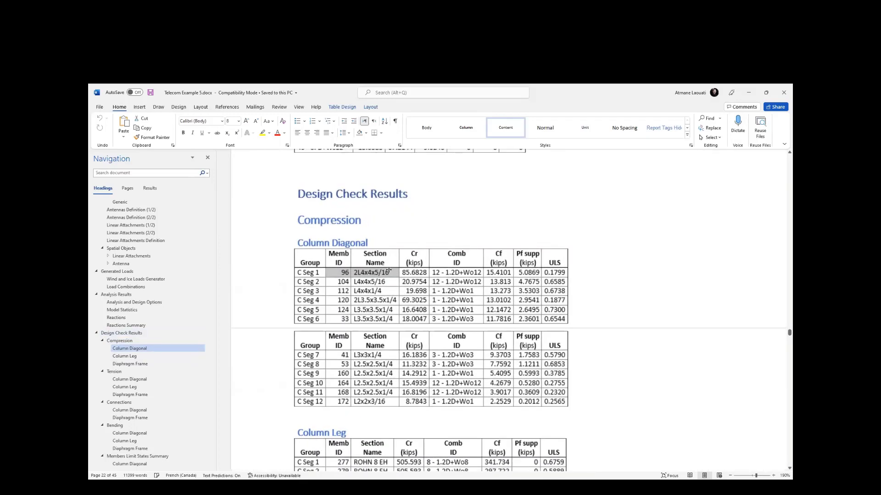
{"action": "left_click_drag", "start_coordinate": [565, 272], "coordinate": [543, 273]}
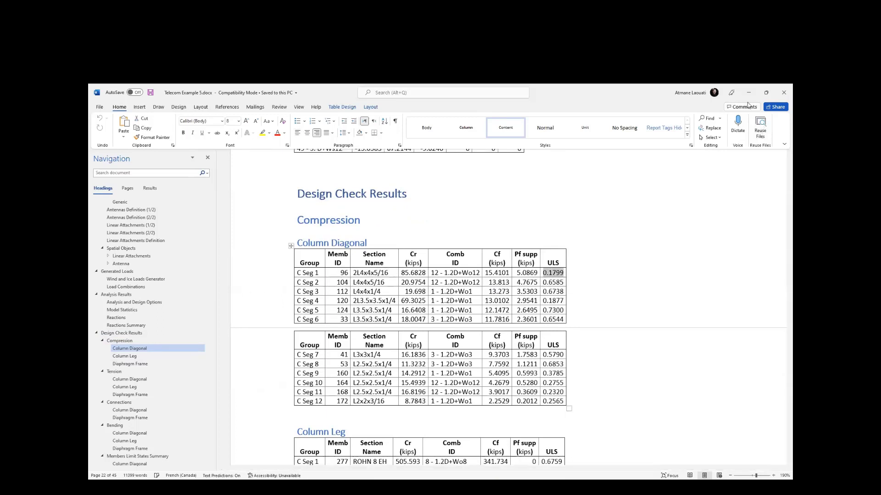
Review the C Seg 1 to C Seg 12 results in the compression Column Diagonal table and the Column Leg table below it.
{"action": "scroll", "coordinate": [466, 250], "scroll_direction": "down", "scroll_amount": 1}
{"action": "scroll", "coordinate": [466, 250], "scroll_direction": "down", "scroll_amount": 3}
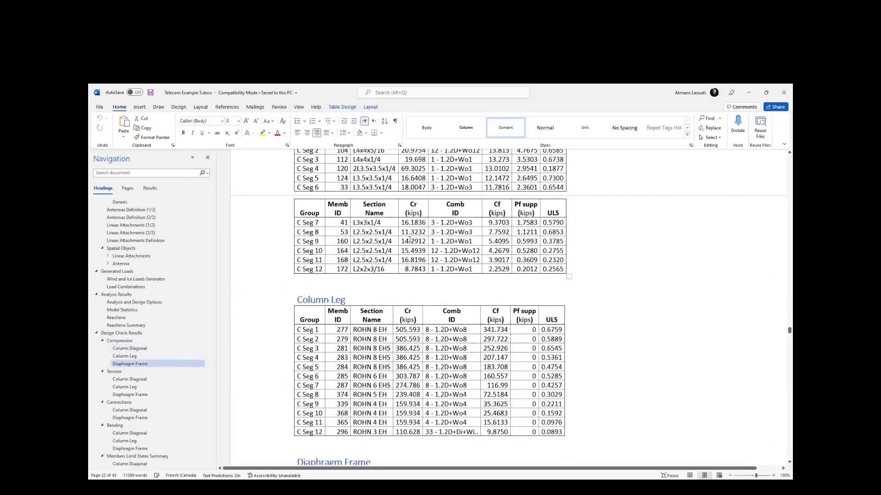
{"action": "scroll", "coordinate": [414, 240], "scroll_direction": "up", "scroll_amount": 3}
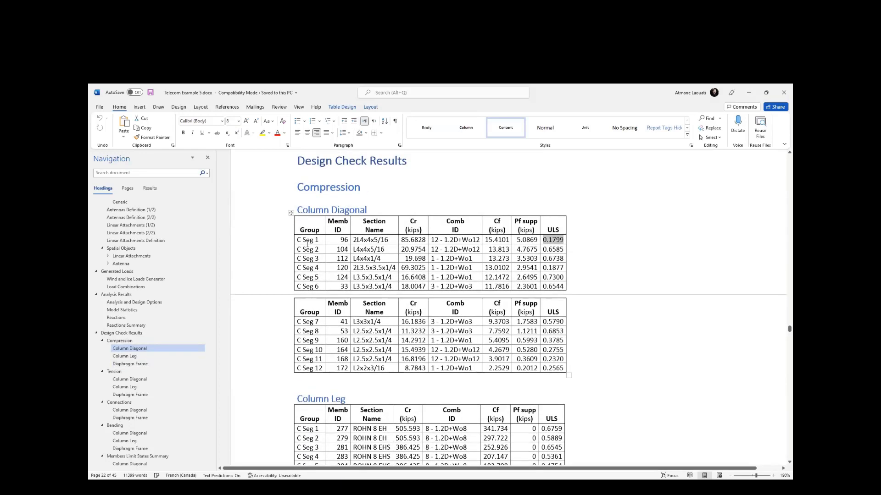
{"action": "left_click", "coordinate": [517, 341], "text": "shift"}
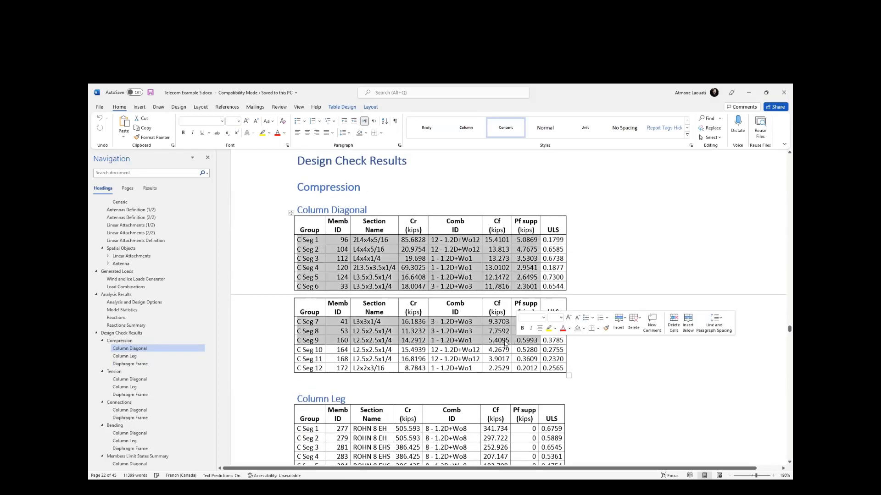
{"action": "left_click", "coordinate": [543, 359]}
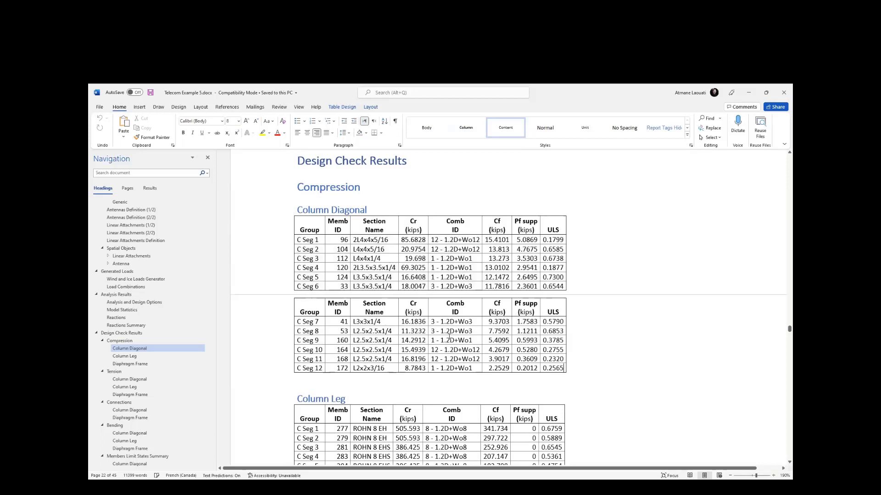
{"action": "left_click_drag", "start_coordinate": [562, 367], "coordinate": [301, 244]}
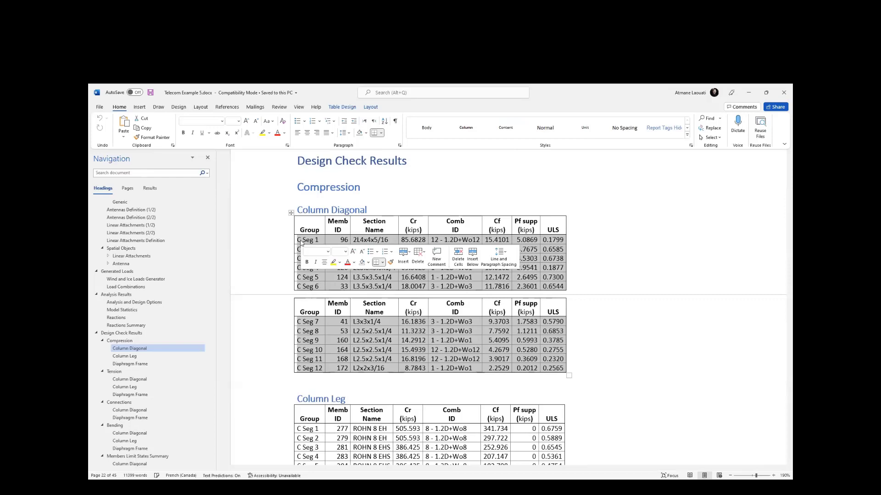
{"action": "left_click", "coordinate": [367, 188]}
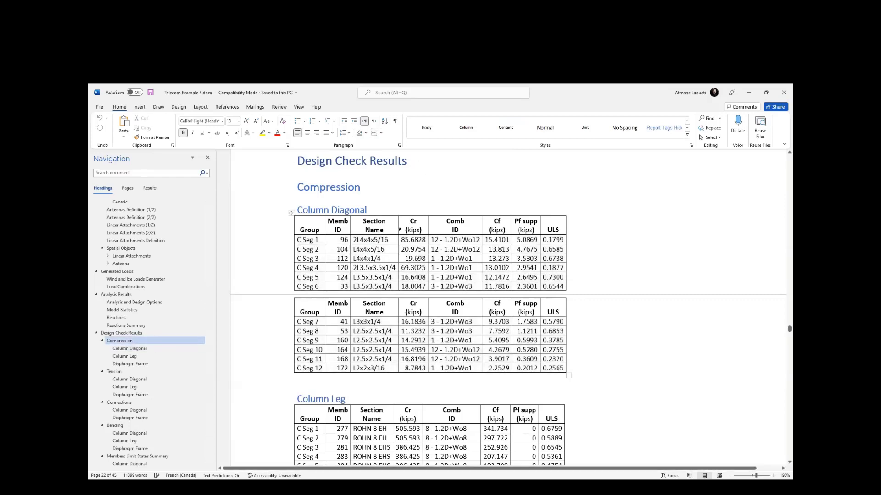
{"action": "scroll", "coordinate": [425, 230], "scroll_direction": "down", "scroll_amount": 3}
{"action": "scroll", "coordinate": [433, 230], "scroll_direction": "up", "scroll_amount": 3}
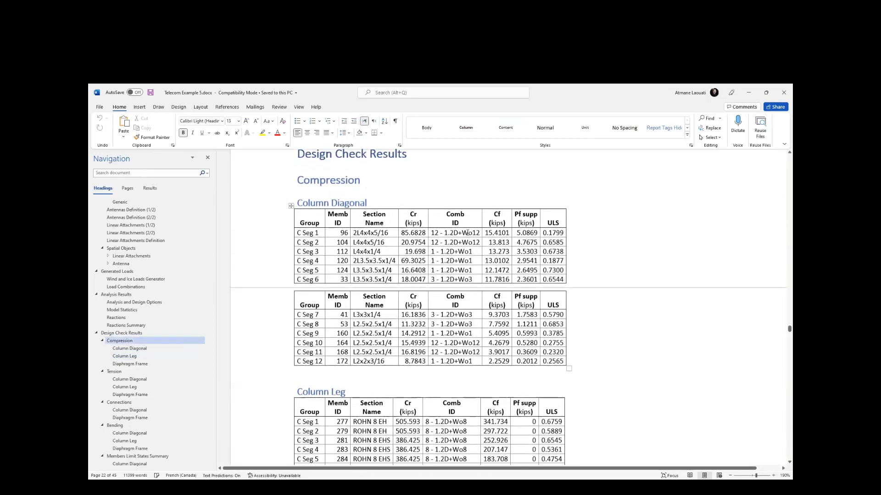
{"action": "scroll", "coordinate": [299, 263], "scroll_direction": "down", "scroll_amount": 1}
{"action": "scroll", "coordinate": [298, 263], "scroll_direction": "down", "scroll_amount": 2}
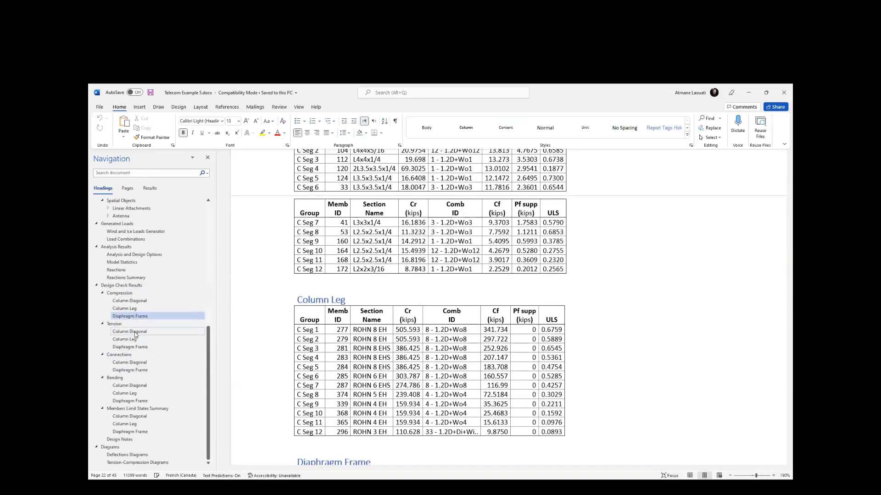
Review the report's Tension tables, the Members Limit States Summary and the Diagrams section.
{"action": "left_click", "coordinate": [131, 332]}
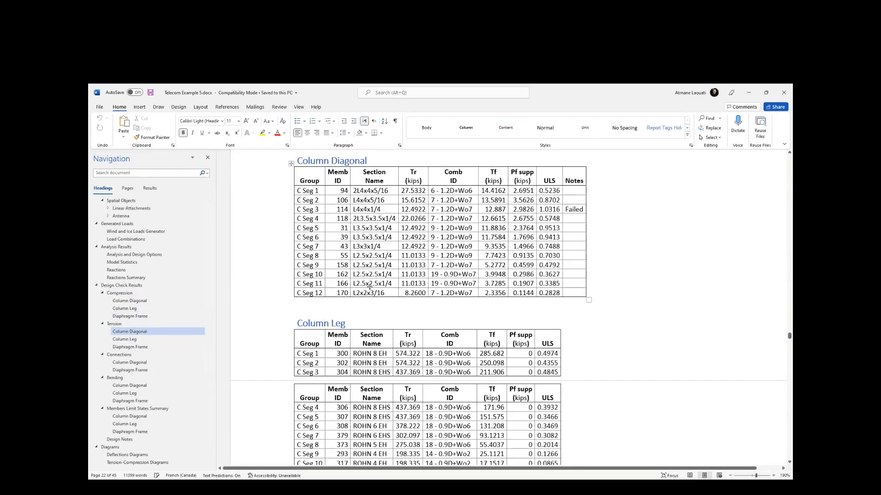
{"action": "scroll", "coordinate": [357, 294], "scroll_direction": "down", "scroll_amount": 4}
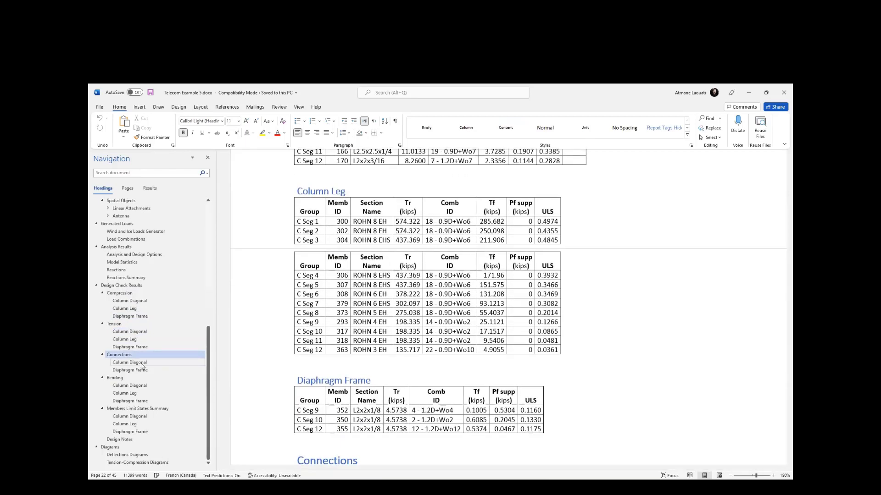
{"action": "left_click", "coordinate": [139, 417]}
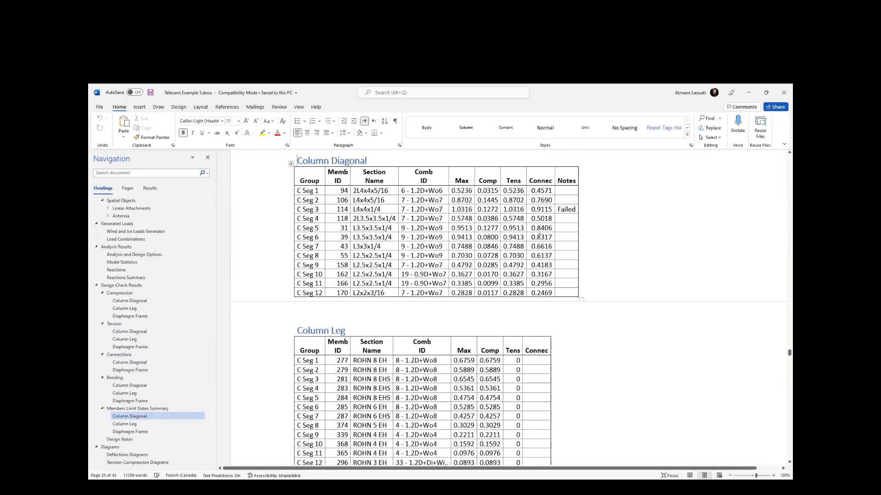
{"action": "scroll", "coordinate": [474, 288], "scroll_direction": "down", "scroll_amount": 3}
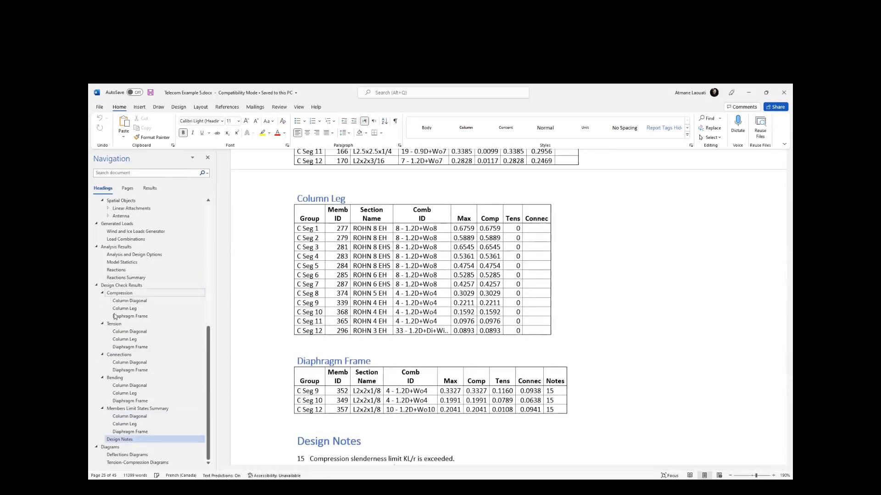
{"action": "left_click", "coordinate": [111, 447]}
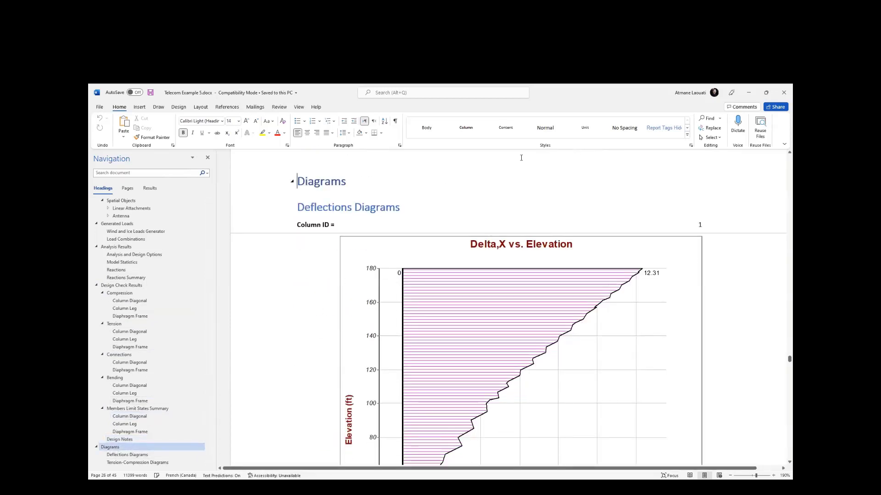
Switch to SAFI TSE, view the Tower/Telecom Design tables available in the Custom Reports Generator, and close it.
{"action": "left_click", "coordinate": [749, 95]}
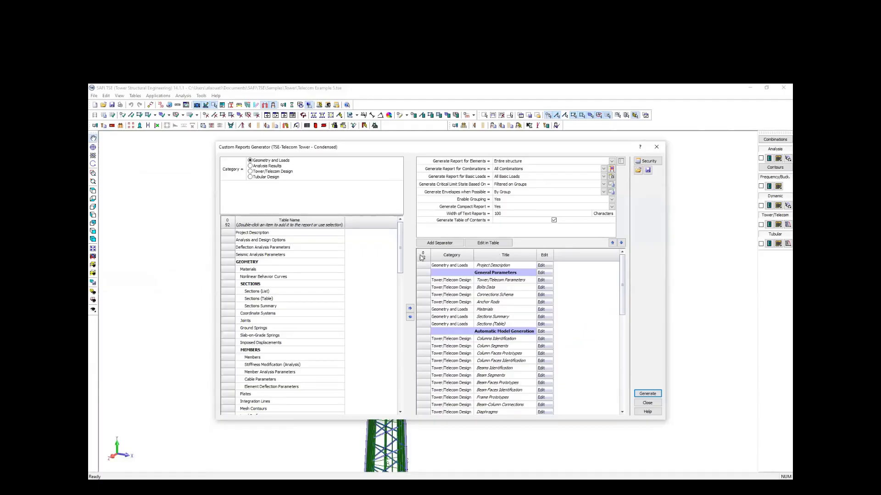
{"action": "left_click", "coordinate": [259, 171]}
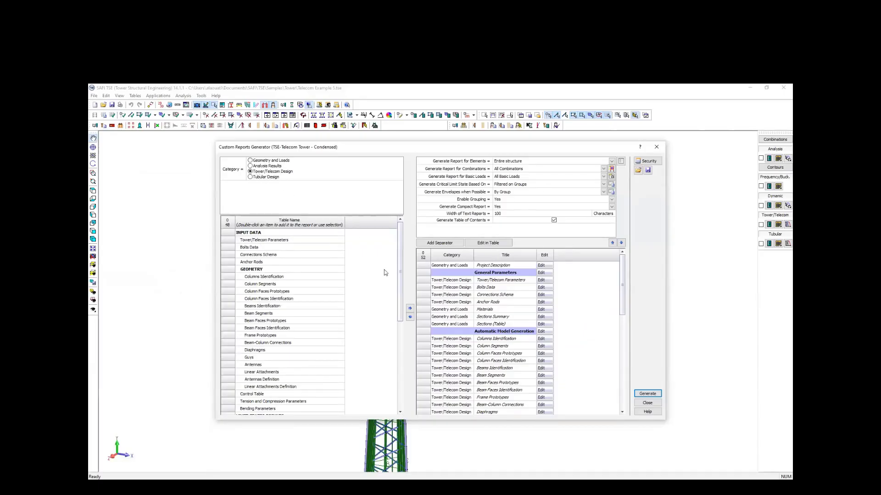
{"action": "left_click_drag", "start_coordinate": [403, 277], "coordinate": [402, 368]}
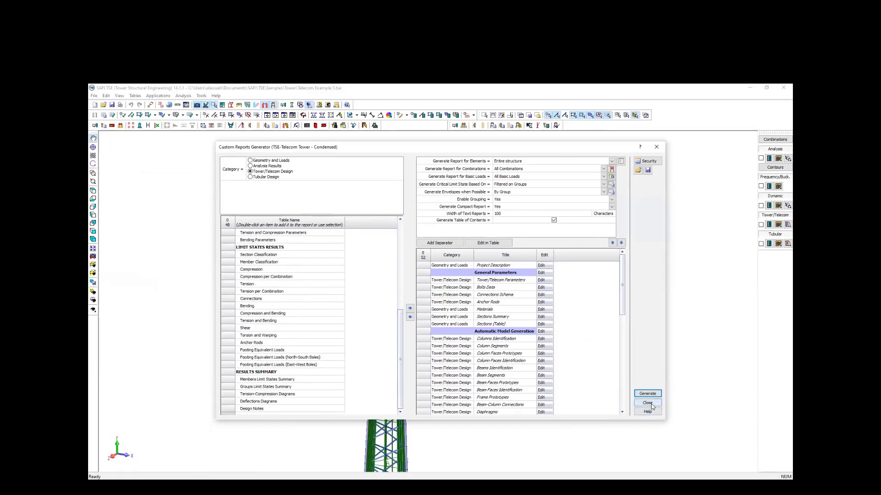
{"action": "left_click", "coordinate": [649, 403]}
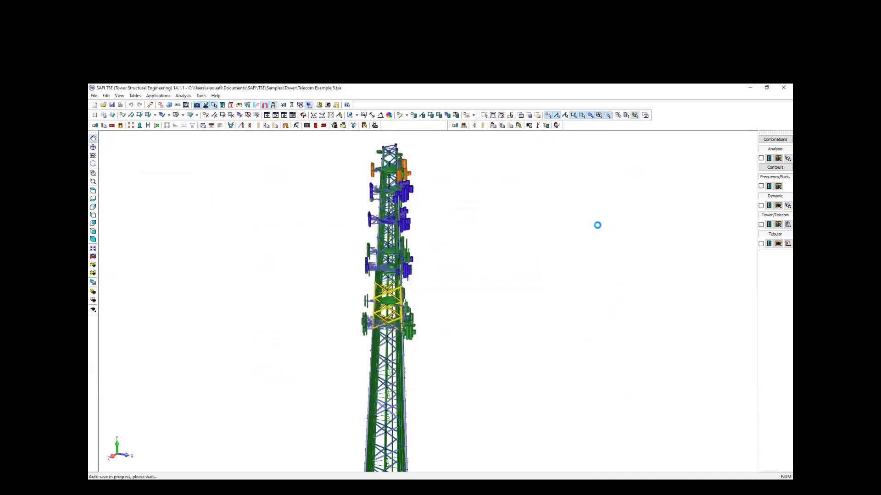
Open the tower's Deflections Diagrams and plot the X-direction deflection against elevation.
{"action": "scroll", "coordinate": [605, 225], "scroll_direction": "down", "scroll_amount": 3}
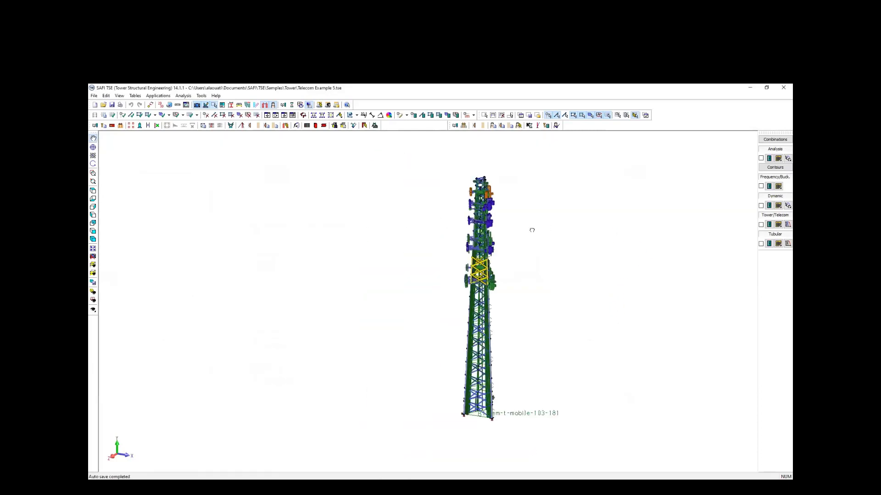
{"action": "left_click_drag", "start_coordinate": [530, 230], "coordinate": [498, 232]}
{"action": "key", "text": "Escape"}
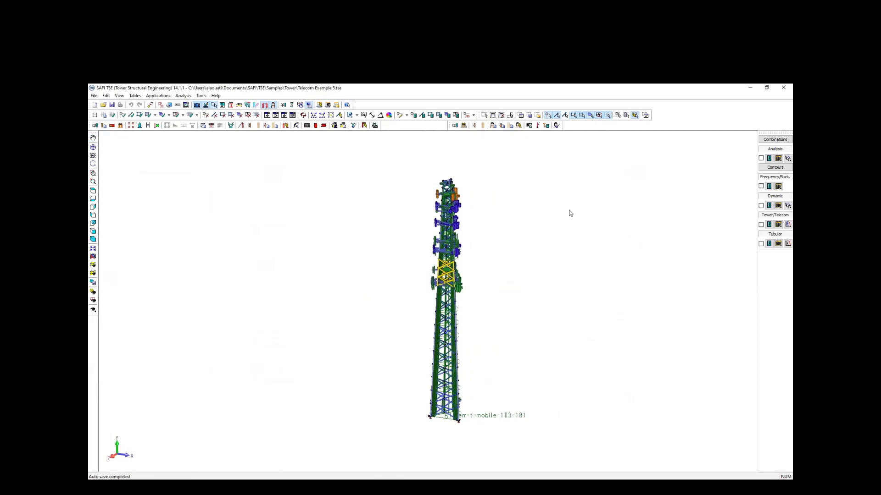
{"action": "left_click", "coordinate": [782, 226]}
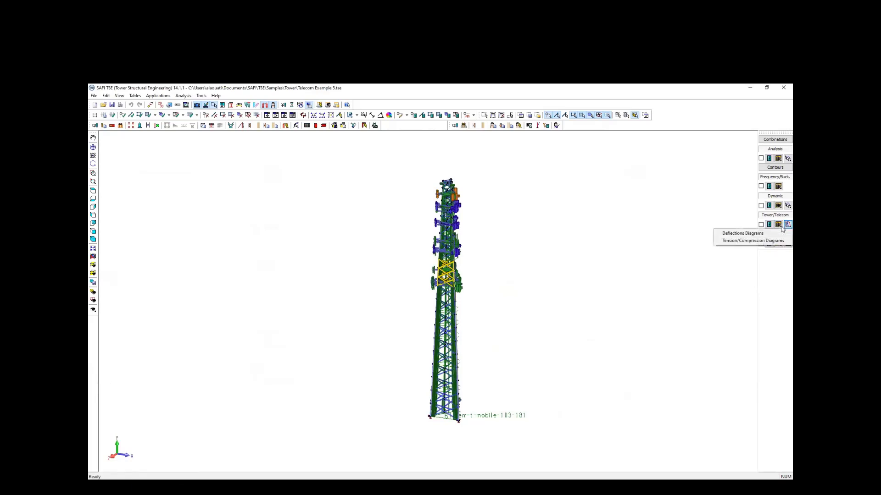
{"action": "left_click", "coordinate": [743, 234]}
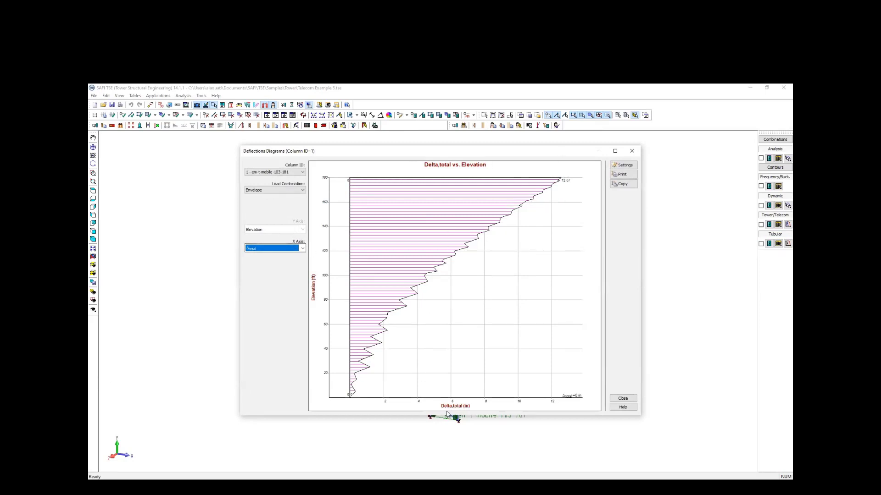
{"action": "left_click", "coordinate": [292, 251]}
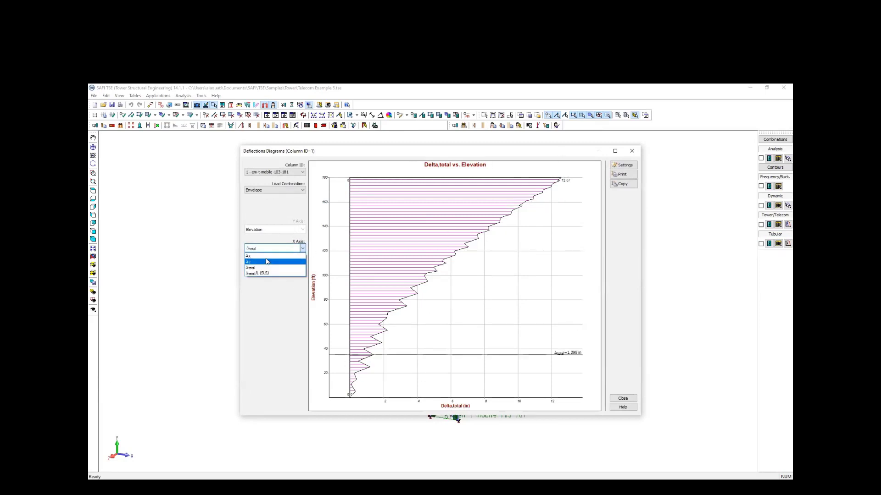
{"action": "left_click", "coordinate": [273, 254]}
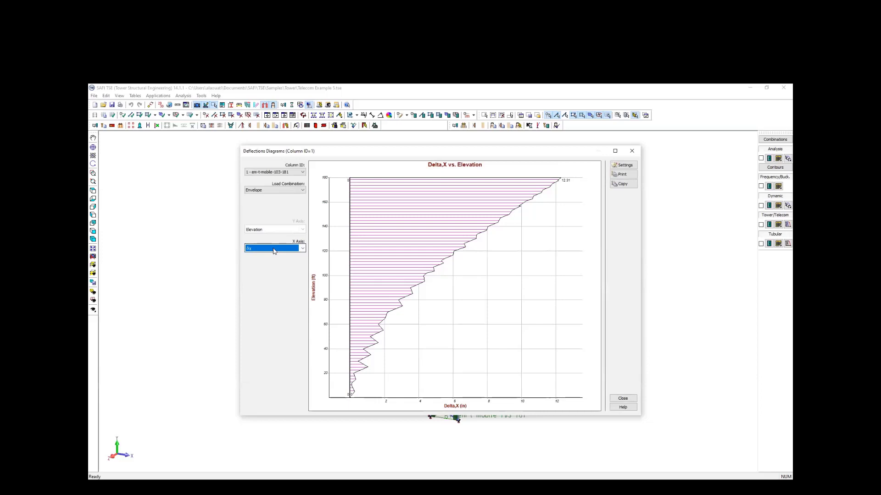
Plot the Z-direction deflection and the total deflection ratio Delta,total/L (SLS) against elevation, and close the diagrams.
{"action": "left_click", "coordinate": [274, 251]}
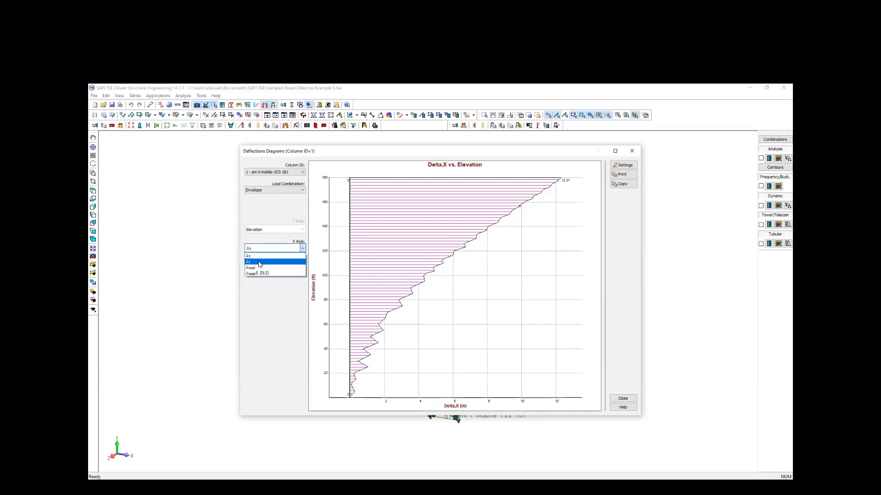
{"action": "left_click", "coordinate": [259, 262]}
{"action": "left_click", "coordinate": [277, 248]}
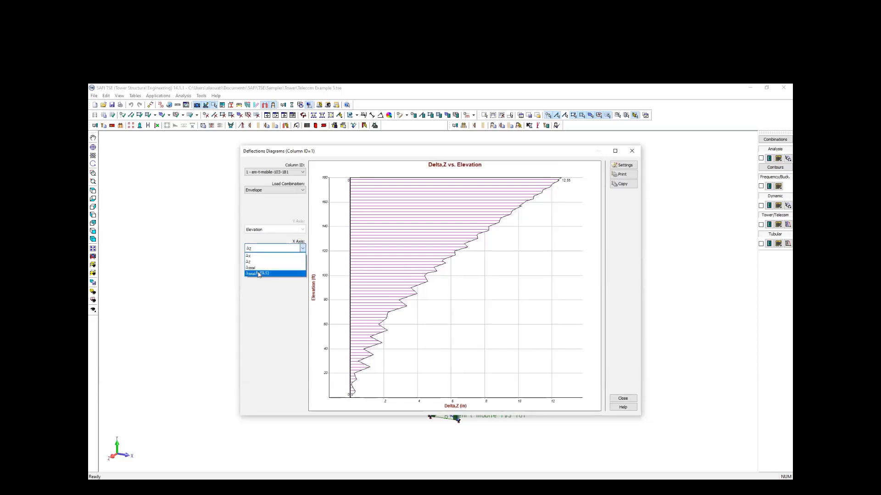
{"action": "left_click", "coordinate": [258, 273]}
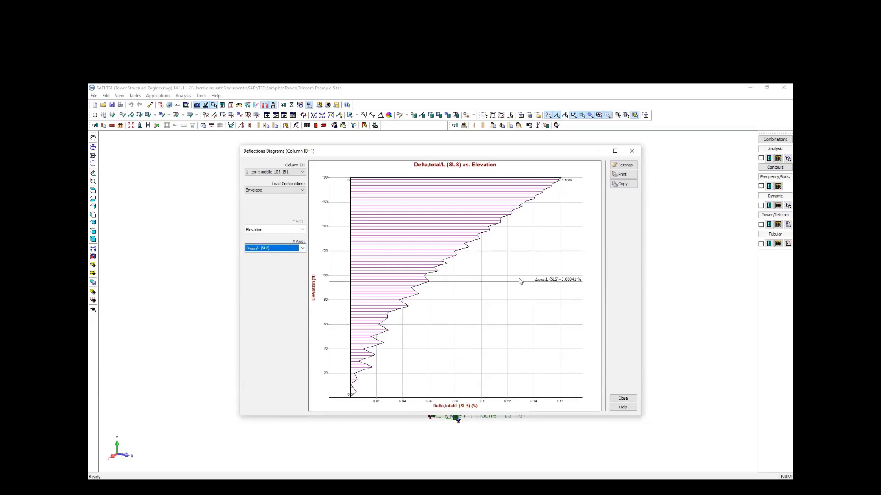
{"action": "left_click", "coordinate": [621, 399]}
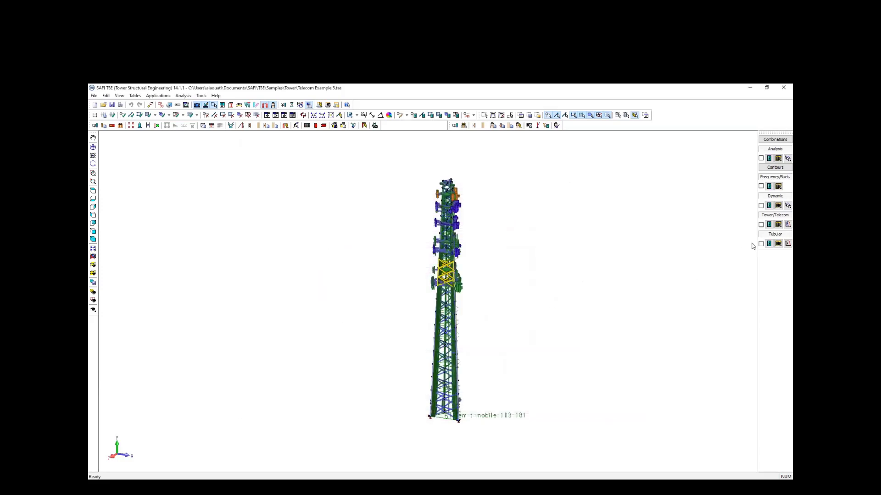
View the Tension/Compression Diagrams for the tower's legs and diagonals, return to the legs plot, and close the diagrams.
{"action": "left_click", "coordinate": [787, 224]}
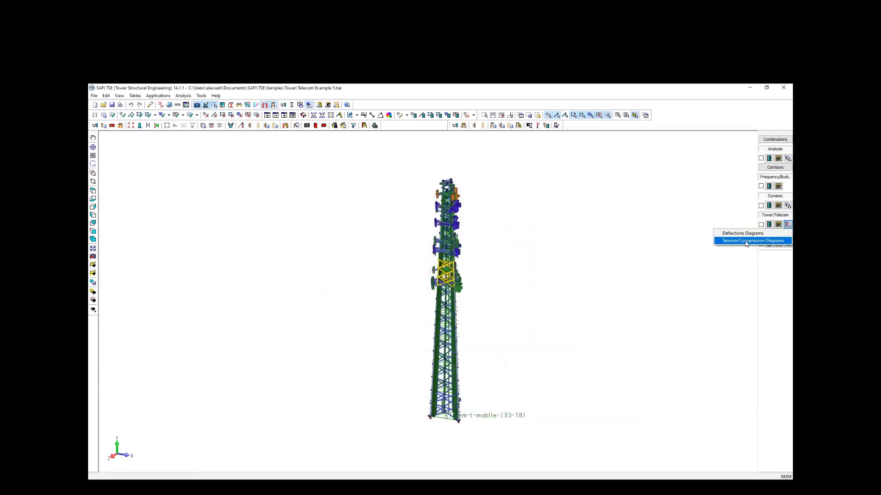
{"action": "left_click", "coordinate": [743, 241]}
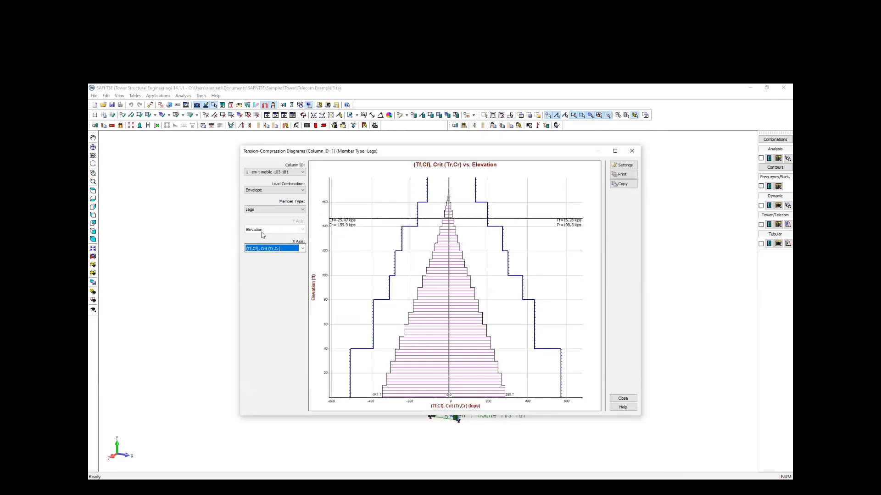
{"action": "left_click", "coordinate": [280, 209]}
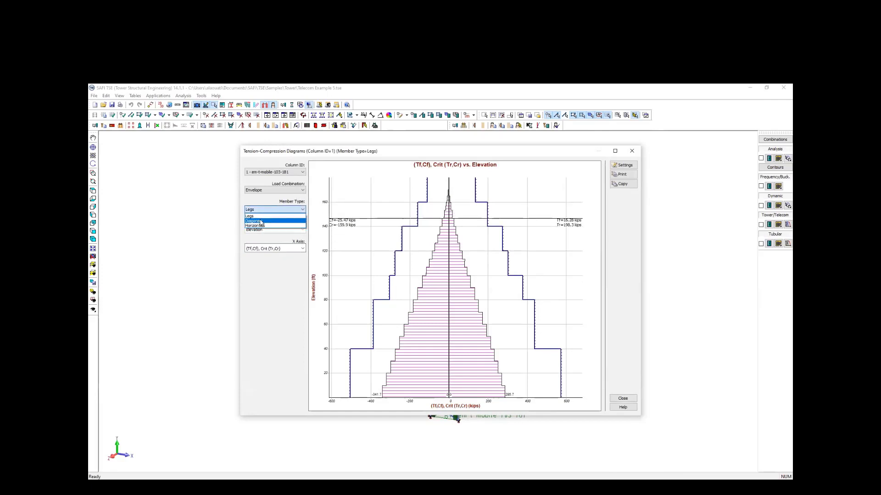
{"action": "left_click", "coordinate": [261, 221]}
{"action": "left_click", "coordinate": [268, 211]}
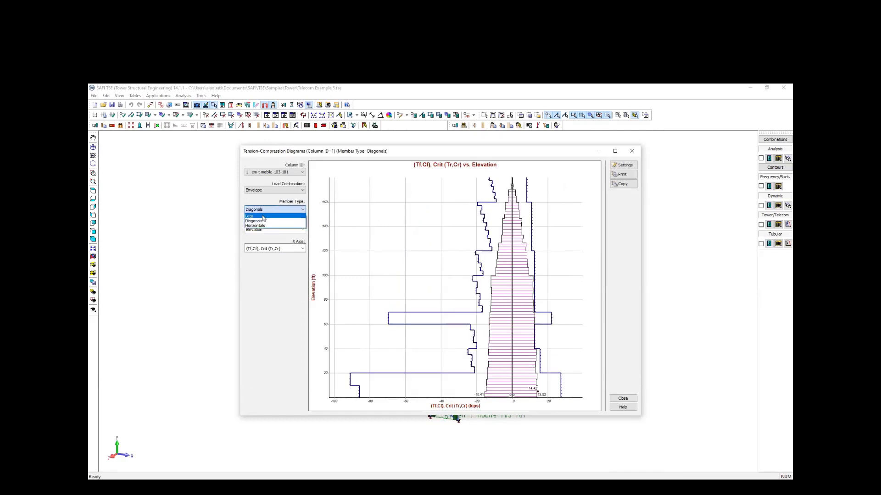
{"action": "left_click", "coordinate": [265, 216]}
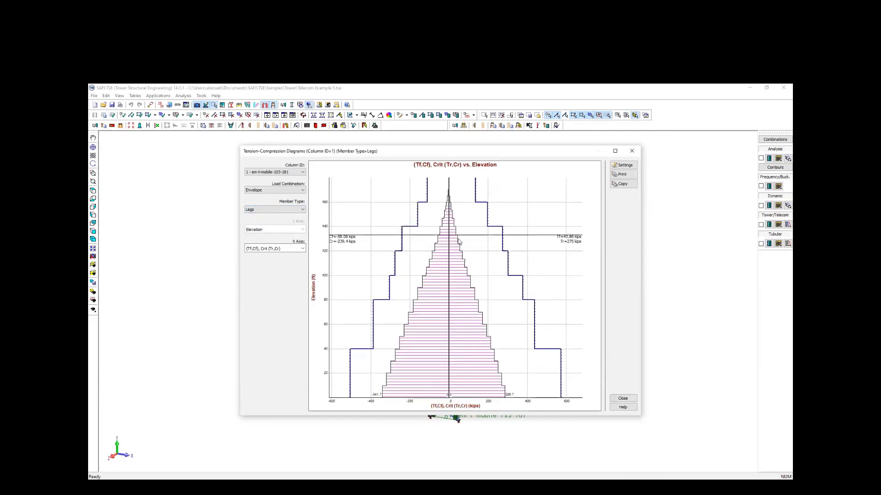
{"action": "left_click_drag", "start_coordinate": [396, 151], "coordinate": [384, 125]}
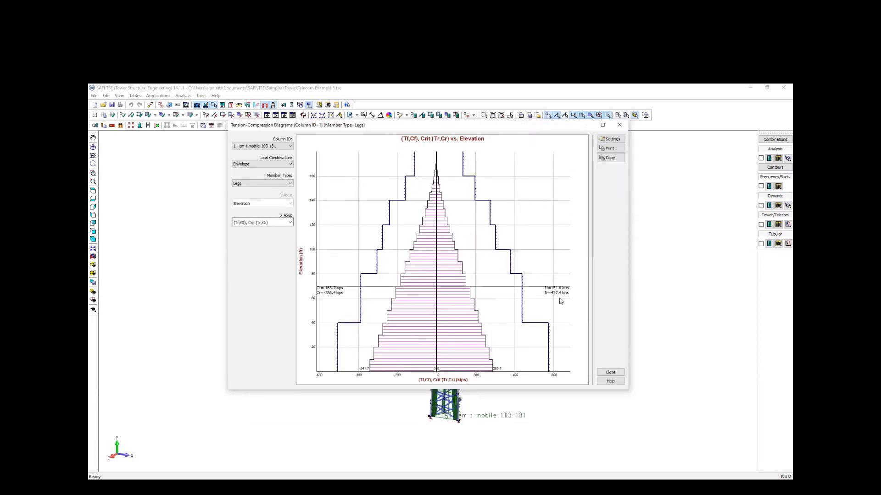
{"action": "left_click", "coordinate": [620, 126]}
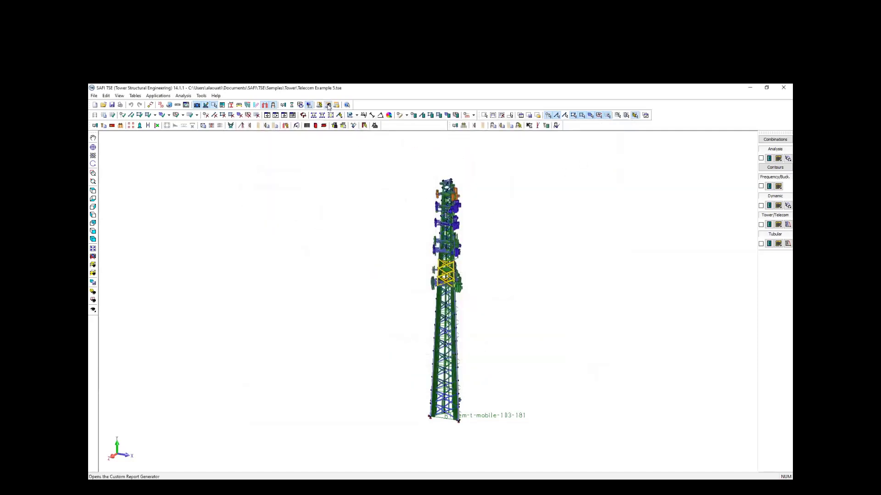
In the Custom Reports Generator, locate the Tension-Compression and Deflections Diagrams tables under Tower/Telecom Design and in the report contents.
{"action": "left_click", "coordinate": [329, 104]}
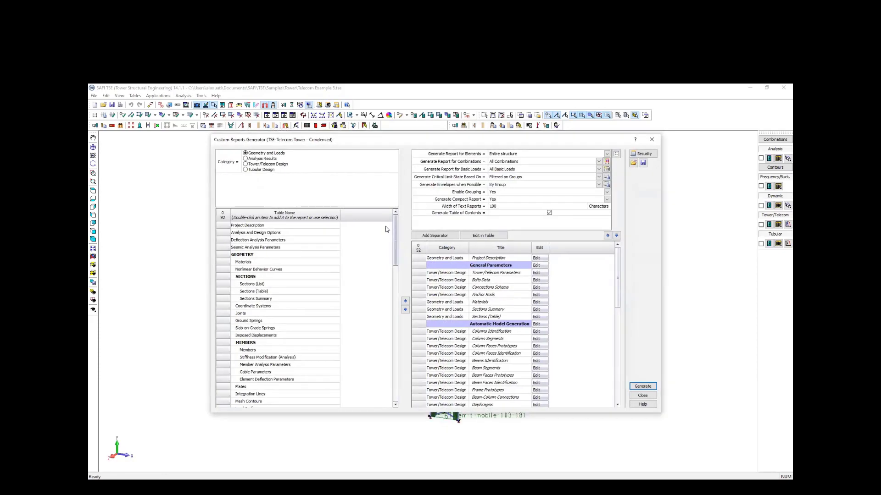
{"action": "left_click", "coordinate": [250, 166]}
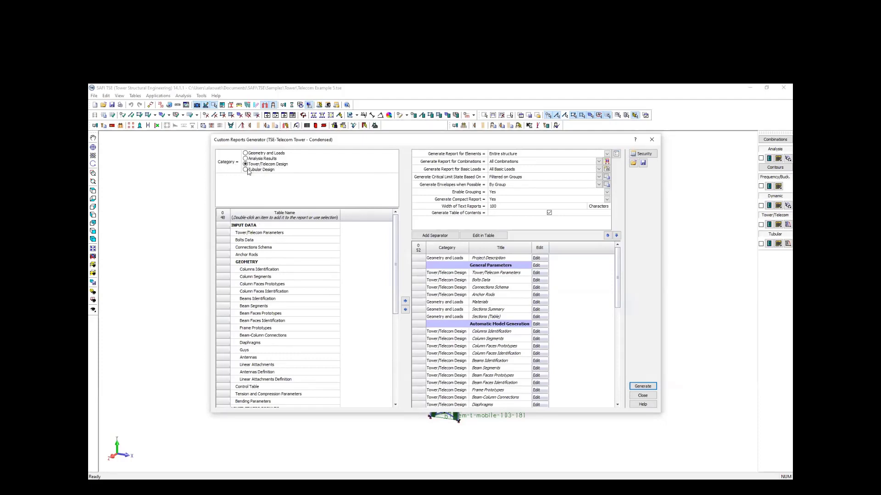
{"action": "left_click_drag", "start_coordinate": [396, 239], "coordinate": [391, 354]}
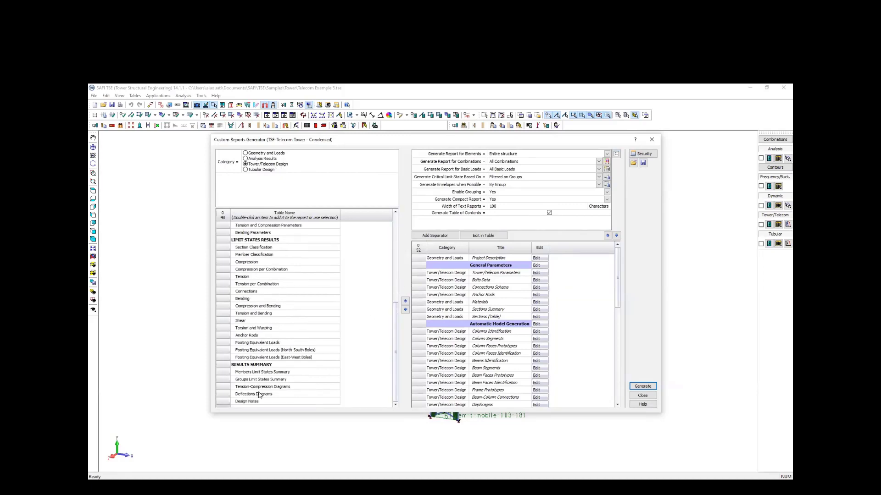
{"action": "left_click", "coordinate": [240, 389]}
{"action": "left_click_drag", "start_coordinate": [219, 386], "coordinate": [219, 394]}
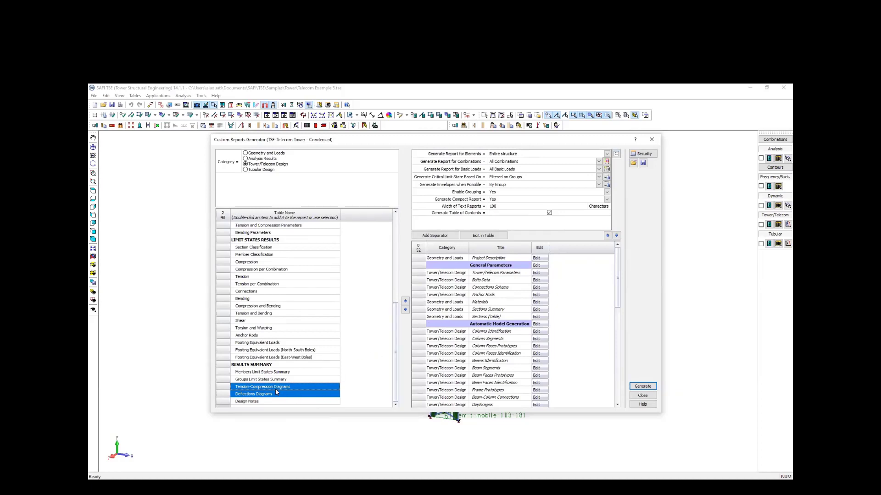
{"action": "left_click_drag", "start_coordinate": [618, 288], "coordinate": [620, 400]}
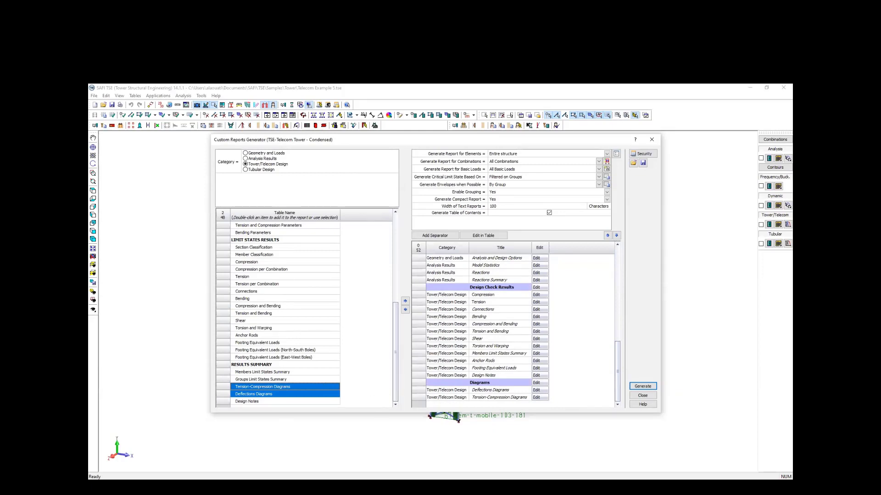
Bring up the report in Word and review its Deflections Diagrams and Tension-Compression Diagrams sections.
{"action": "left_click", "coordinate": [643, 386]}
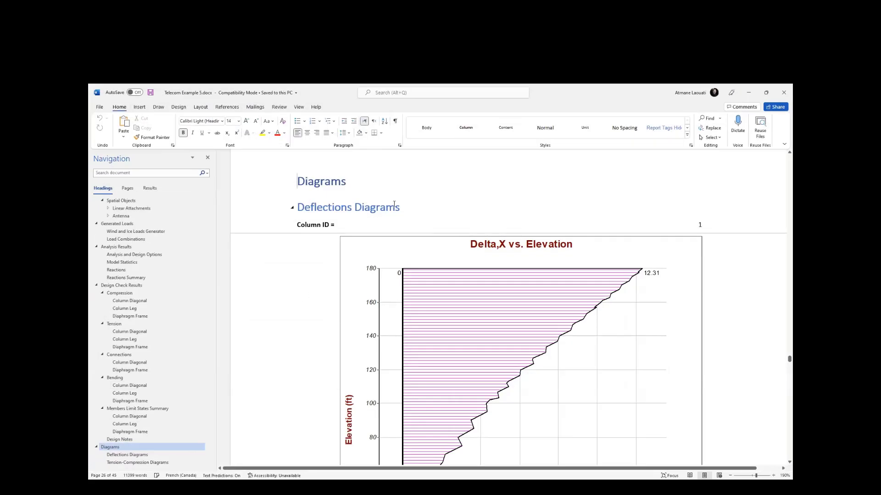
{"action": "scroll", "coordinate": [405, 231], "scroll_direction": "up", "scroll_amount": 5, "text": "ctrl"}
{"action": "scroll", "coordinate": [405, 231], "scroll_direction": "down", "scroll_amount": 10}
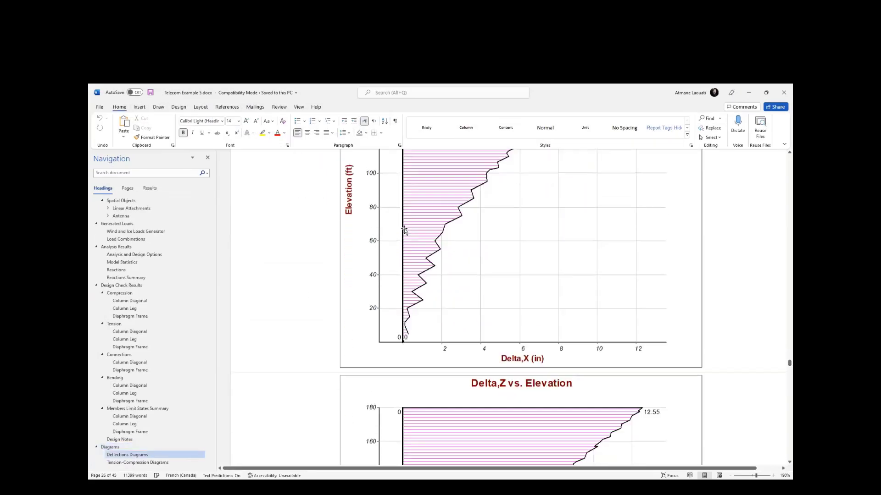
{"action": "scroll", "coordinate": [405, 231], "scroll_direction": "down", "scroll_amount": 3}
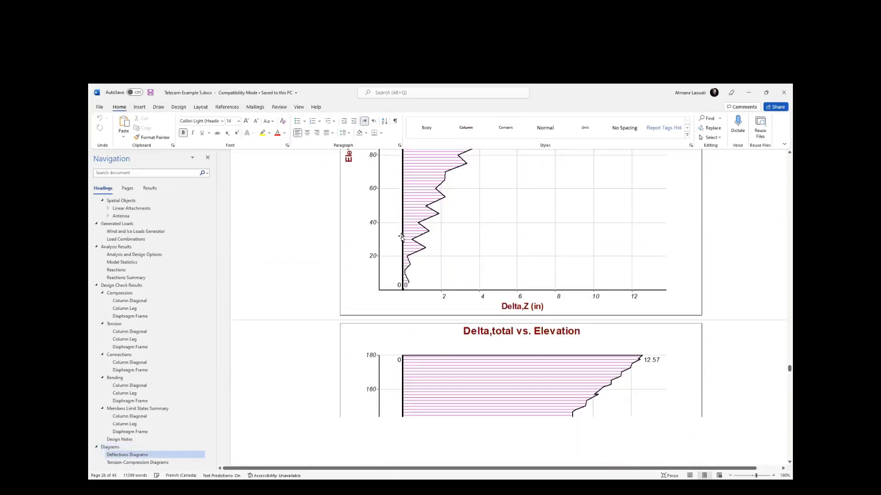
{"action": "scroll", "coordinate": [400, 237], "scroll_direction": "down", "scroll_amount": 6}
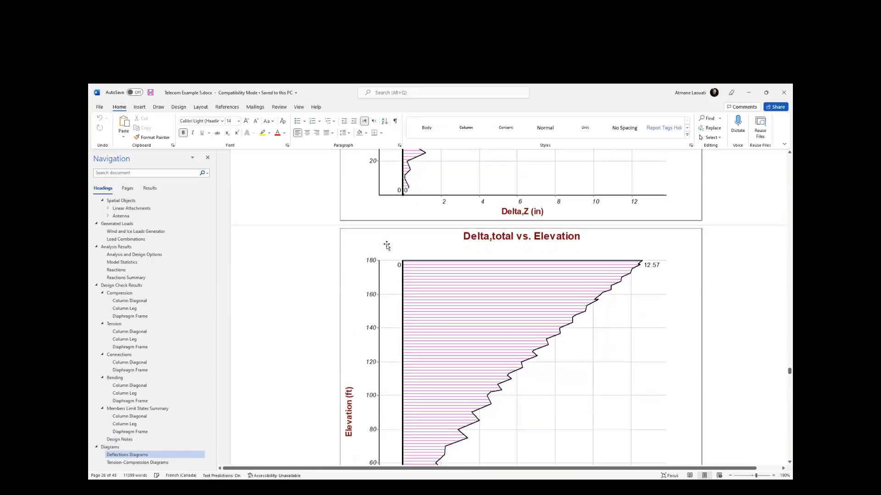
{"action": "scroll", "coordinate": [389, 243], "scroll_direction": "down", "scroll_amount": 5}
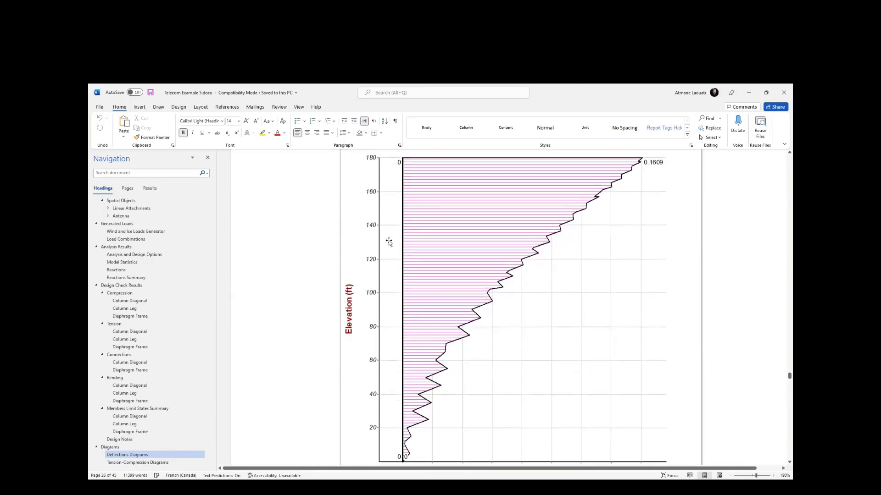
{"action": "scroll", "coordinate": [388, 241], "scroll_direction": "down", "scroll_amount": 6}
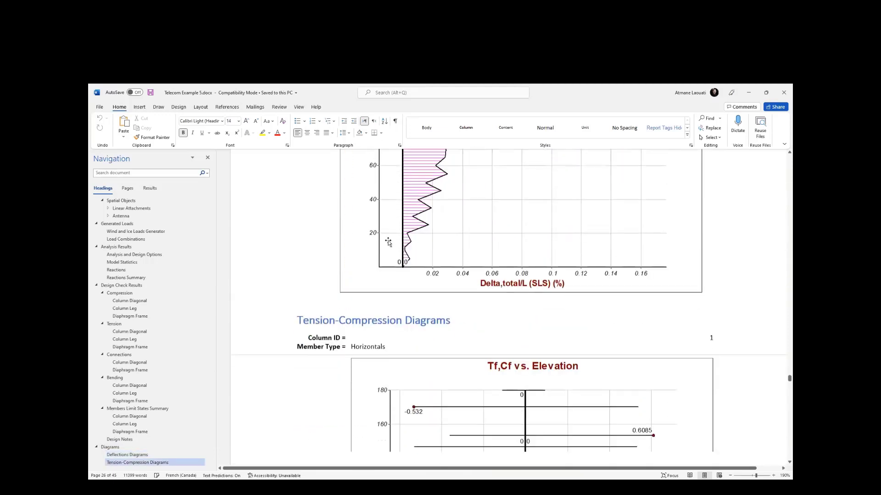
{"action": "scroll", "coordinate": [413, 304], "scroll_direction": "down", "scroll_amount": 20}
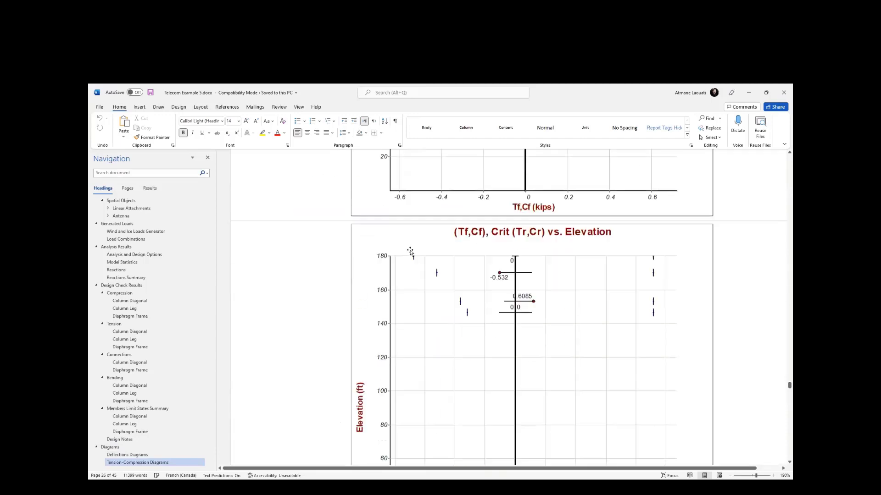
{"action": "scroll", "coordinate": [410, 252], "scroll_direction": "up", "scroll_amount": 15}
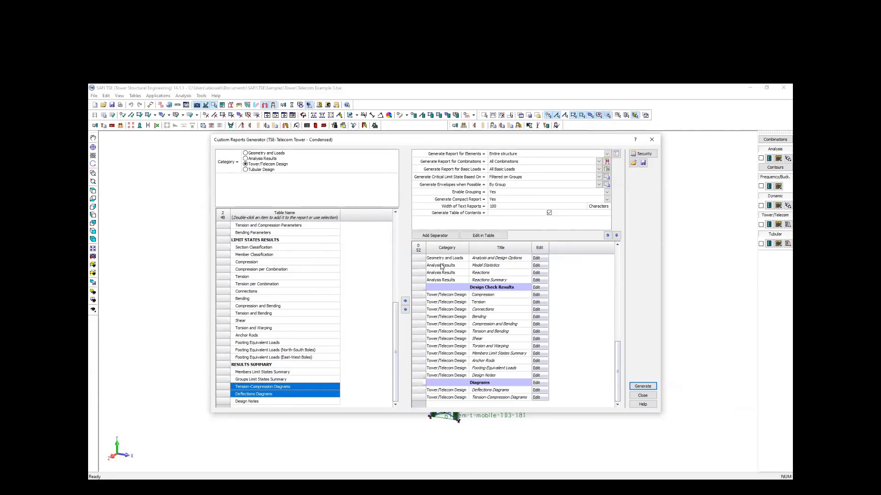
Close the Custom Reports Generator in SAFI TSE and clear the selection of the highlighted tower segment members.
{"action": "left_click", "coordinate": [642, 396]}
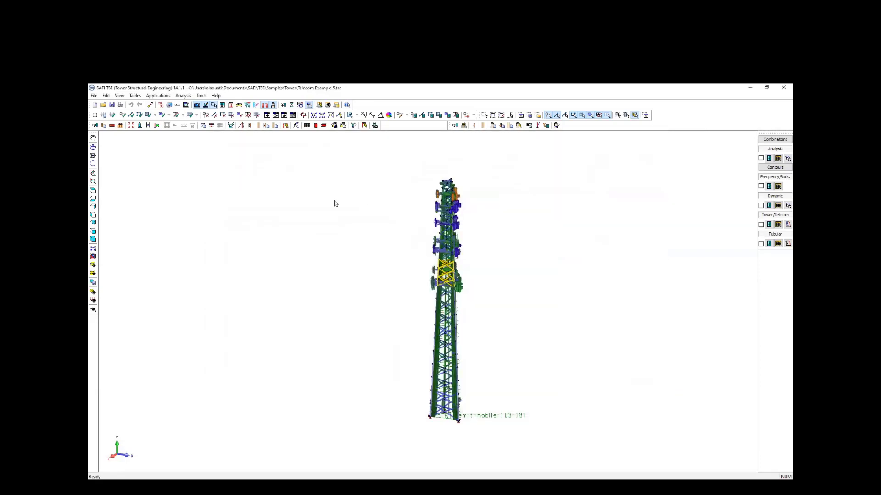
{"action": "scroll", "coordinate": [335, 201], "scroll_direction": "down", "scroll_amount": 2}
{"action": "scroll", "coordinate": [363, 198], "scroll_direction": "up", "scroll_amount": 1}
{"action": "scroll", "coordinate": [434, 197], "scroll_direction": "up", "scroll_amount": 4}
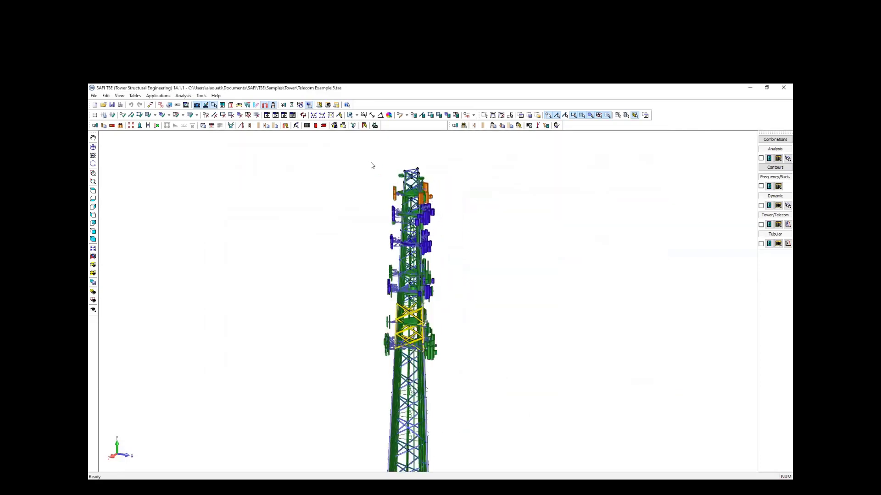
{"action": "scroll", "coordinate": [372, 166], "scroll_direction": "down", "scroll_amount": 1}
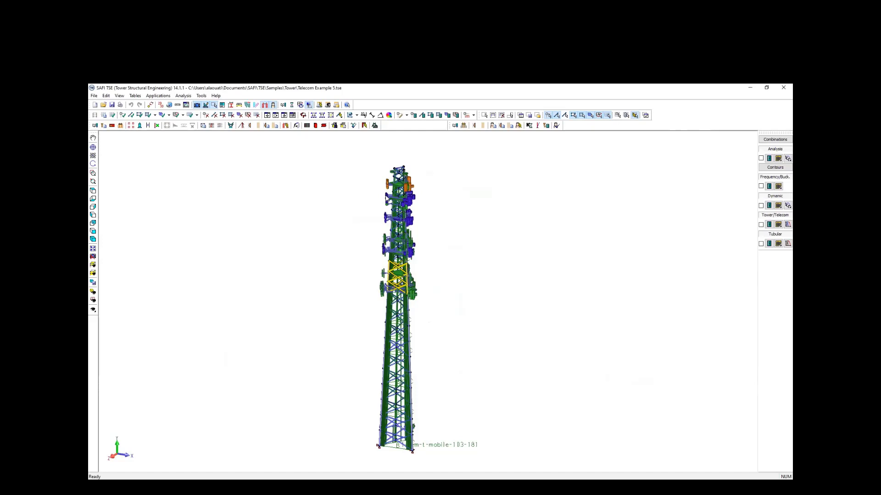
{"action": "left_click", "coordinate": [299, 204]}
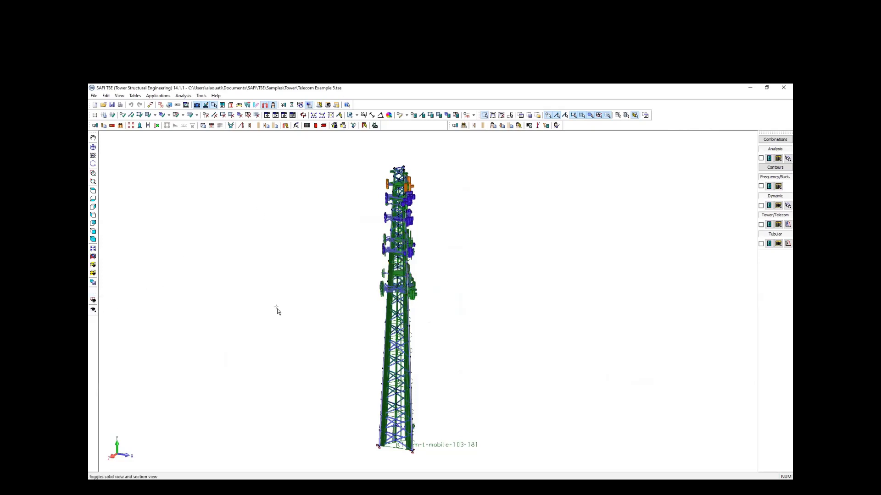
{"action": "scroll", "coordinate": [414, 179], "scroll_direction": "up", "scroll_amount": 2}
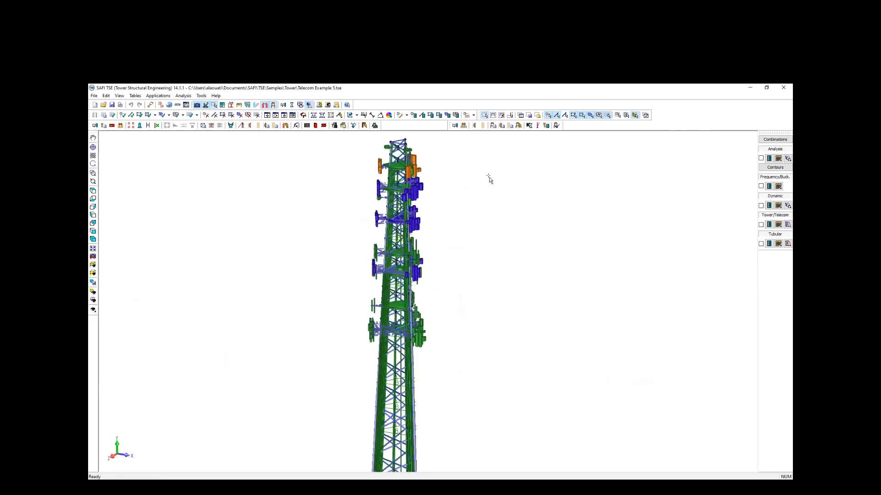
Display the Tower/Telecom maximum limit-state colours on the tower and turn off the display of their values.
{"action": "left_click", "coordinate": [761, 224]}
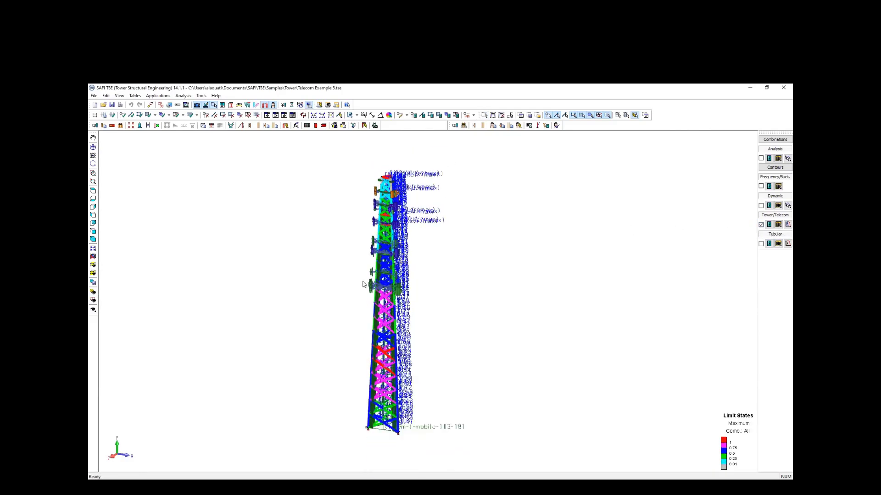
{"action": "scroll", "coordinate": [363, 284], "scroll_direction": "up", "scroll_amount": 5}
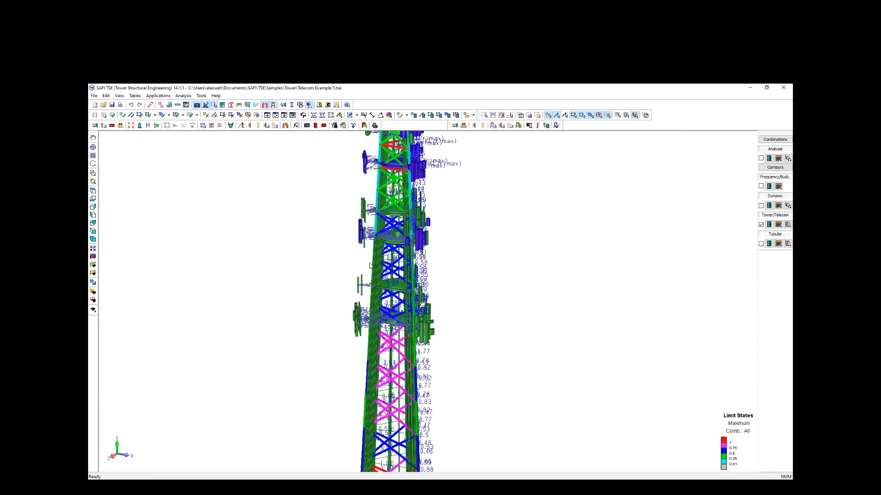
{"action": "scroll", "coordinate": [411, 236], "scroll_direction": "down", "scroll_amount": 3}
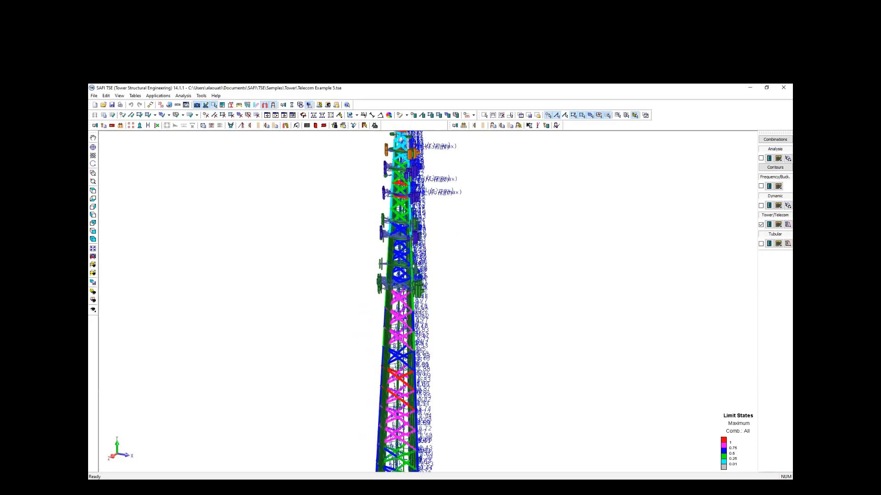
{"action": "scroll", "coordinate": [410, 236], "scroll_direction": "up", "scroll_amount": 5}
{"action": "scroll", "coordinate": [419, 254], "scroll_direction": "down", "scroll_amount": 3}
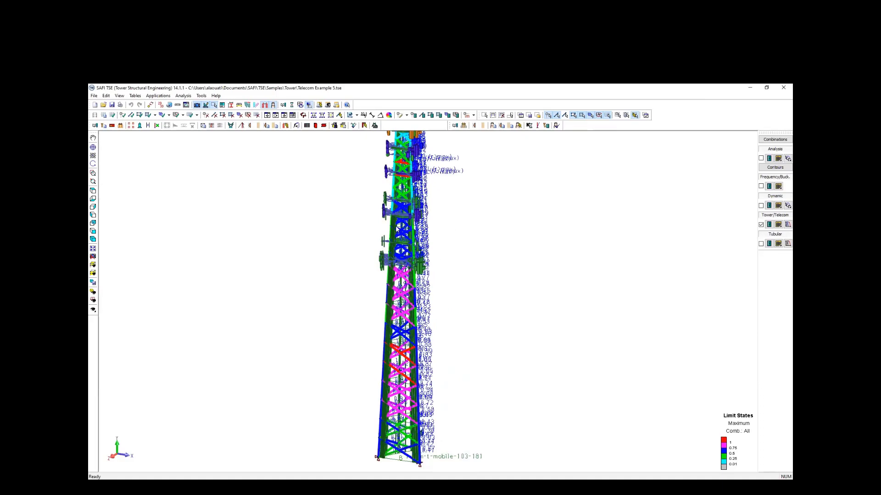
{"action": "scroll", "coordinate": [410, 229], "scroll_direction": "up", "scroll_amount": 3}
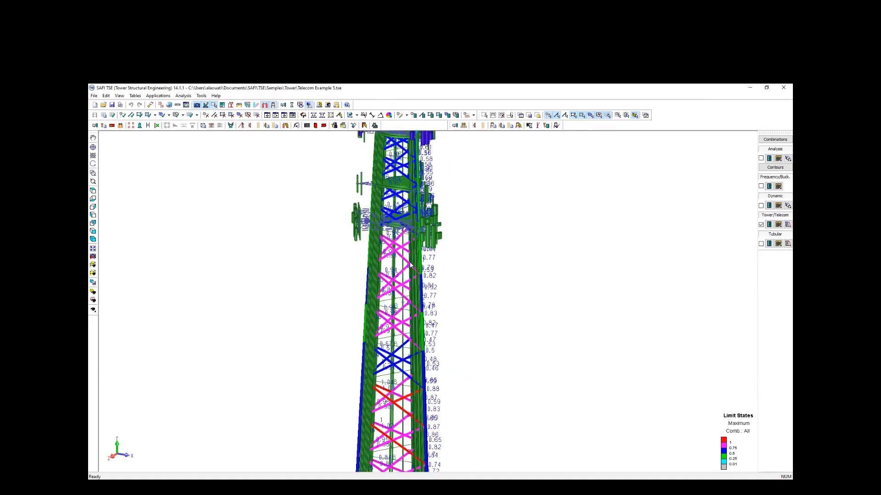
{"action": "scroll", "coordinate": [409, 264], "scroll_direction": "down", "scroll_amount": 3}
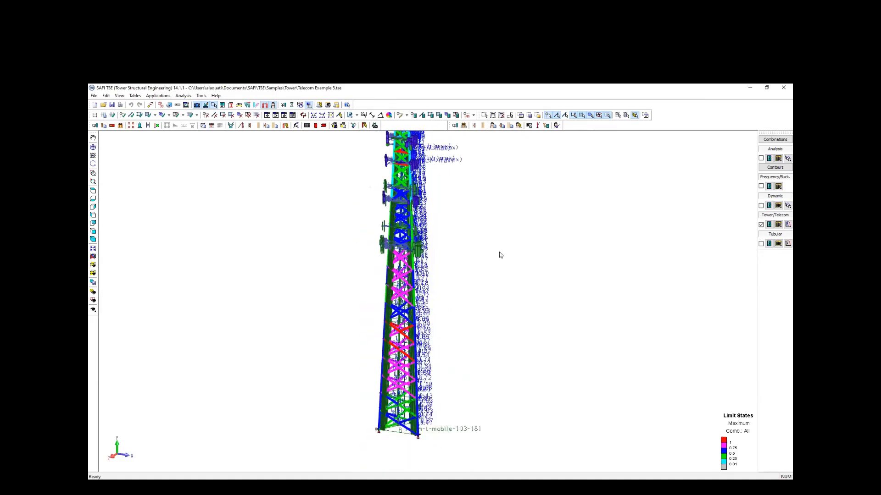
{"action": "left_click", "coordinate": [770, 224]}
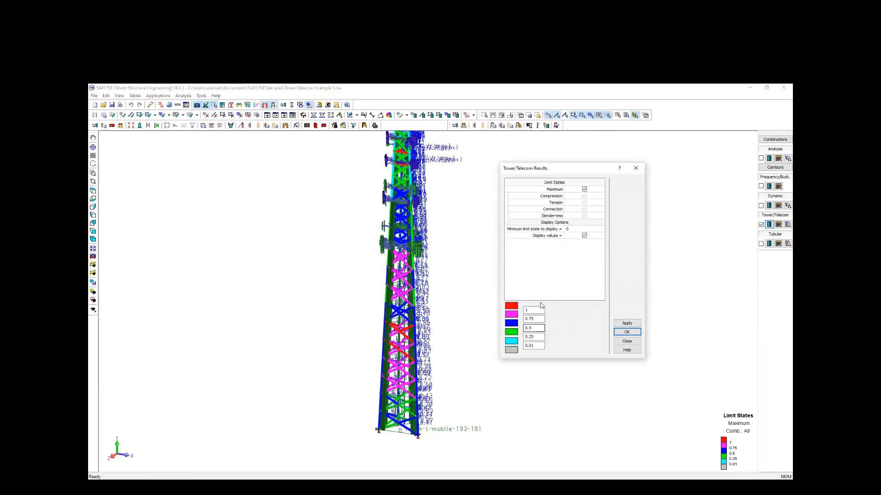
{"action": "left_click", "coordinate": [585, 236]}
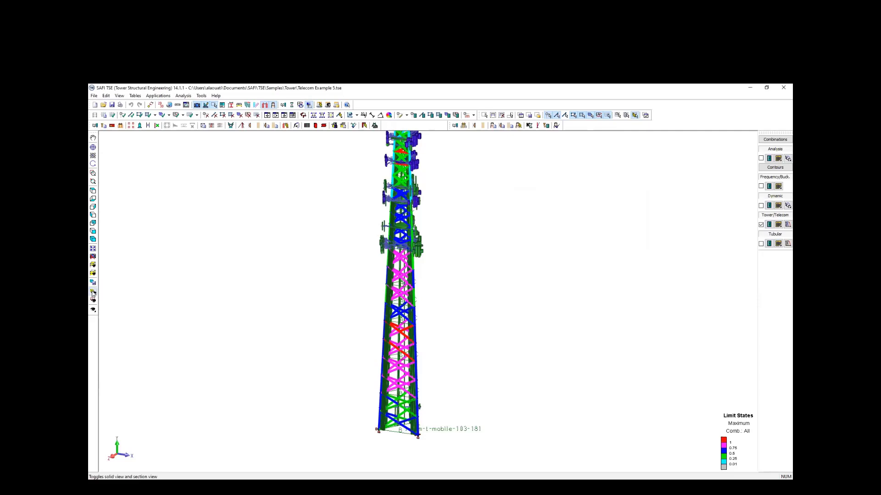
Hide the antennas and linear attachments among the spatial objects so only the colour-coded tower structure is shown.
{"action": "left_click", "coordinate": [92, 294]}
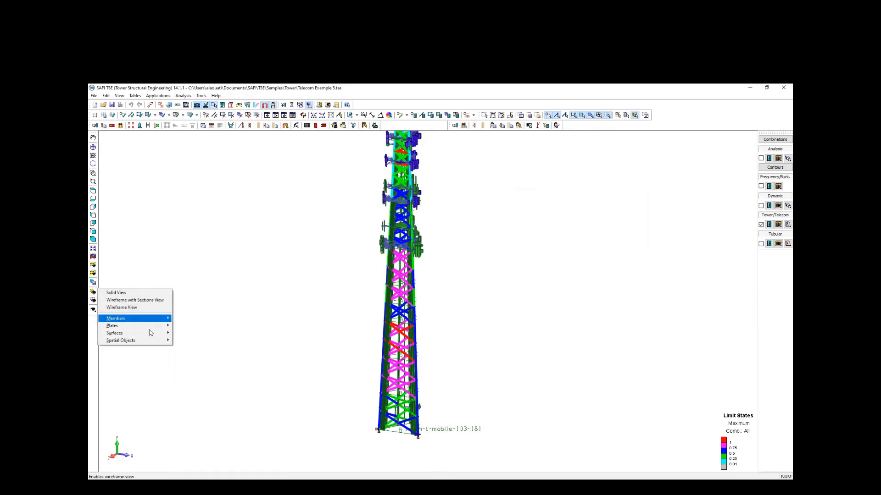
{"action": "mouse_move", "coordinate": [154, 343]}
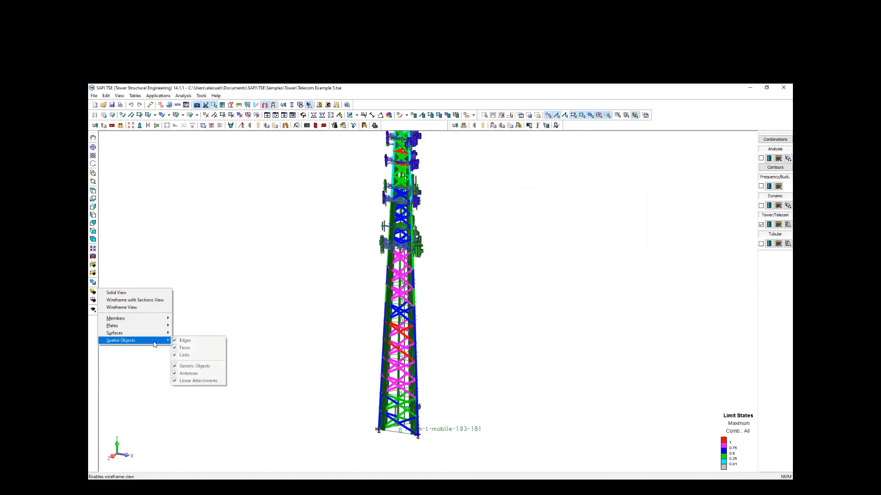
{"action": "left_click", "coordinate": [175, 376]}
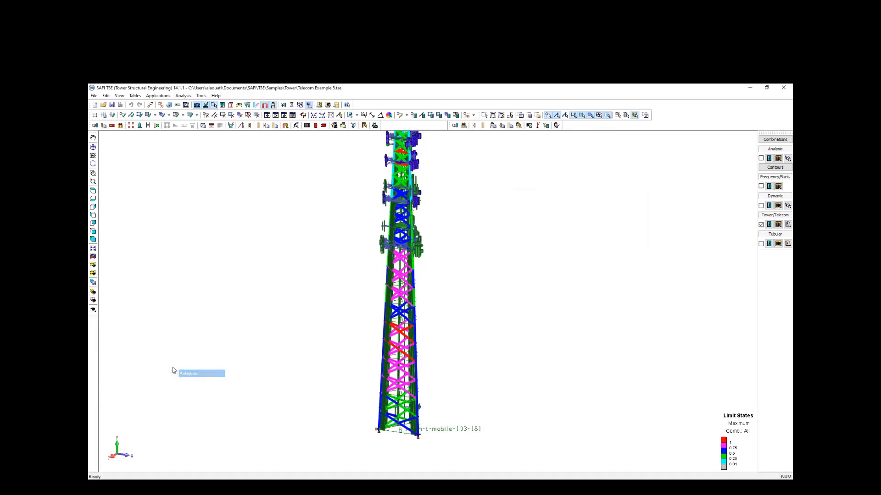
{"action": "left_click", "coordinate": [92, 293]}
{"action": "mouse_move", "coordinate": [143, 340]}
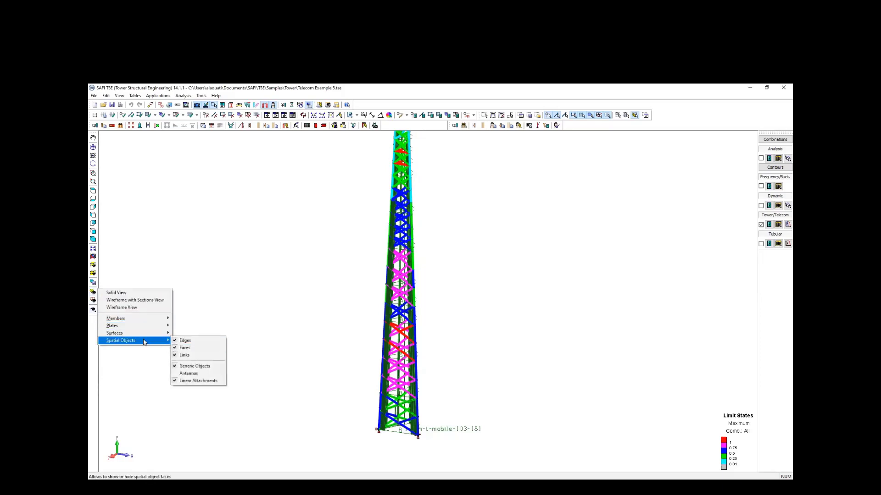
{"action": "left_click", "coordinate": [175, 381]}
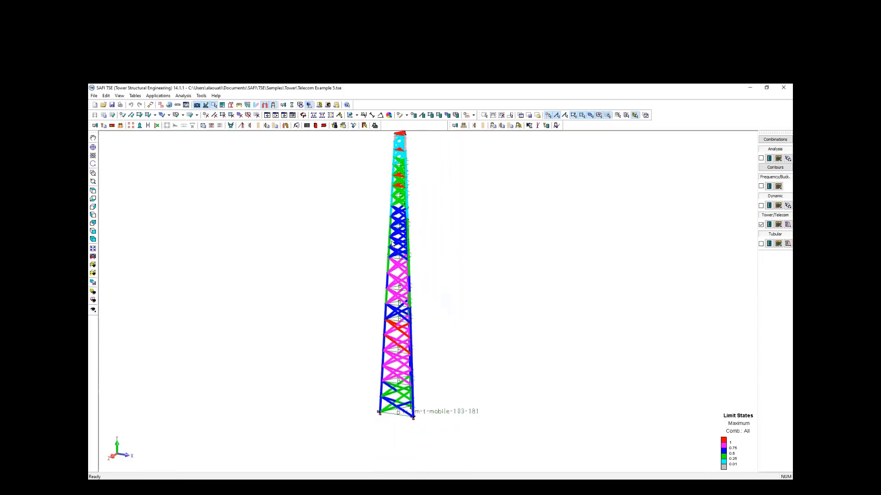
Examine the limit-state colours of the legs and bracing over the full height of the tower.
{"action": "scroll", "coordinate": [404, 201], "scroll_direction": "up", "scroll_amount": 3}
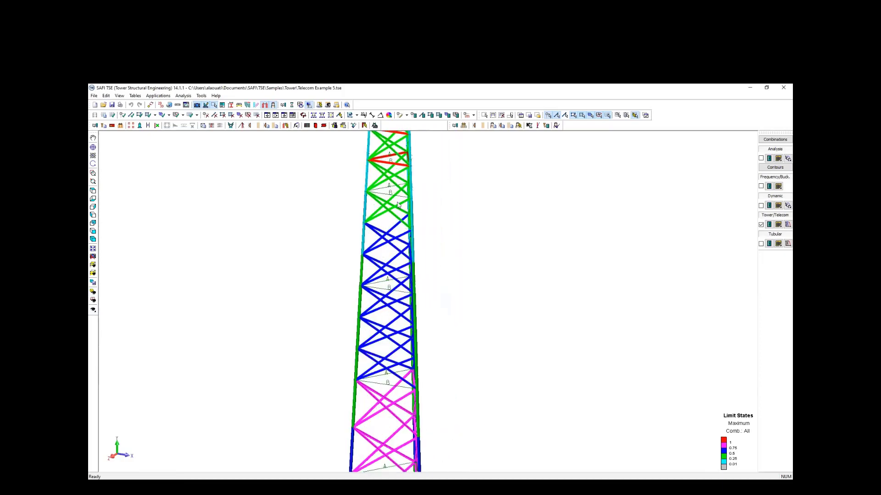
{"action": "scroll", "coordinate": [397, 211], "scroll_direction": "up", "scroll_amount": 2}
{"action": "scroll", "coordinate": [399, 229], "scroll_direction": "down", "scroll_amount": 5}
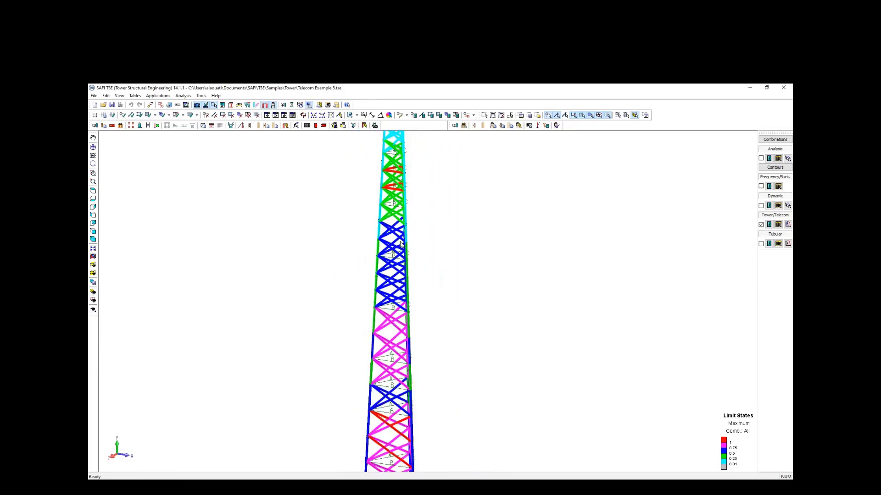
{"action": "scroll", "coordinate": [398, 252], "scroll_direction": "down", "scroll_amount": 2}
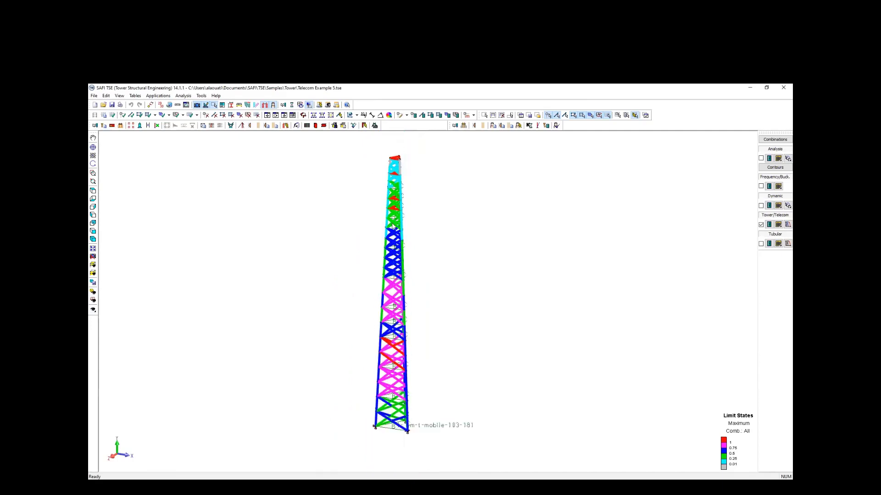
{"action": "scroll", "coordinate": [399, 207], "scroll_direction": "up", "scroll_amount": 2}
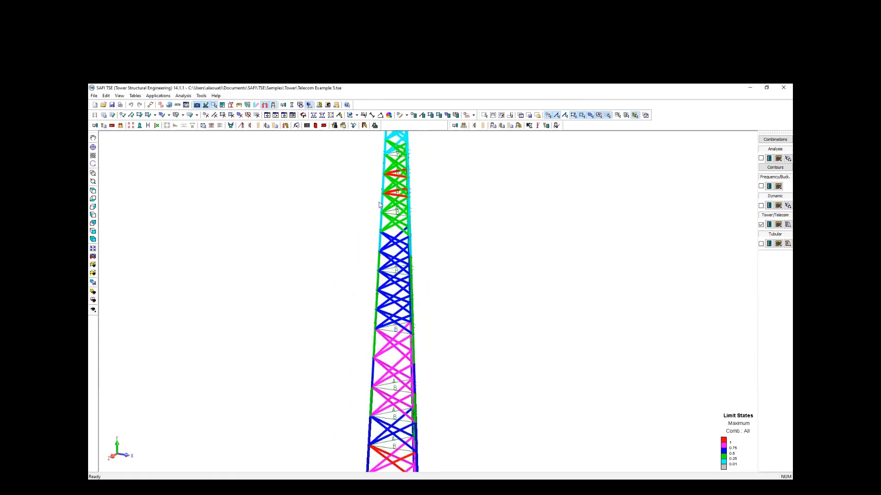
{"action": "scroll", "coordinate": [407, 235], "scroll_direction": "down", "scroll_amount": 2}
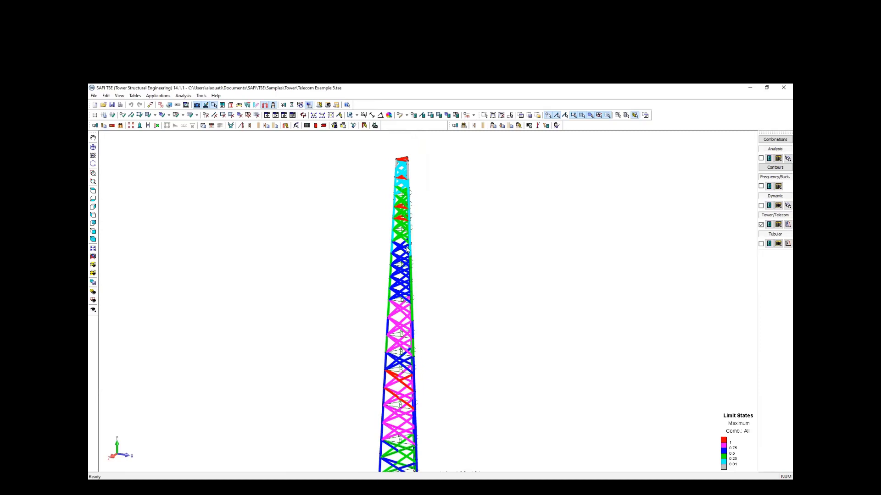
{"action": "scroll", "coordinate": [400, 216], "scroll_direction": "down", "scroll_amount": 2}
{"action": "scroll", "coordinate": [397, 233], "scroll_direction": "up", "scroll_amount": 1}
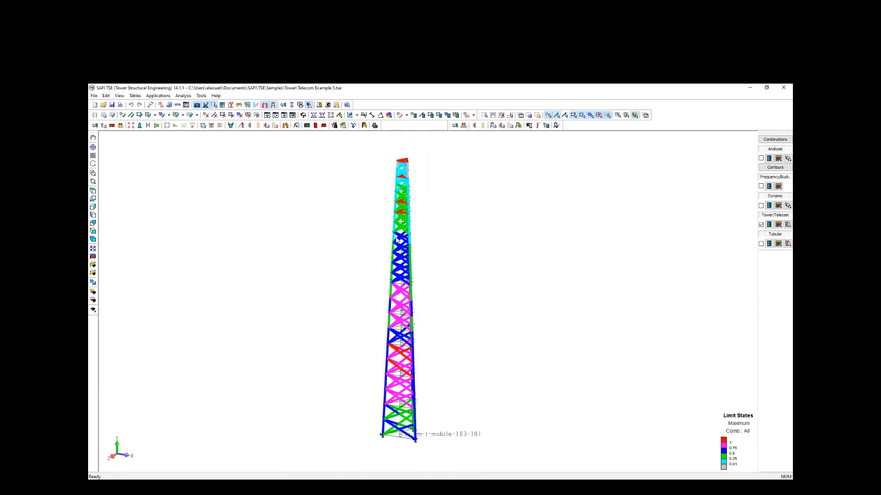
{"action": "scroll", "coordinate": [397, 238], "scroll_direction": "up", "scroll_amount": 1}
{"action": "scroll", "coordinate": [389, 230], "scroll_direction": "down", "scroll_amount": 1}
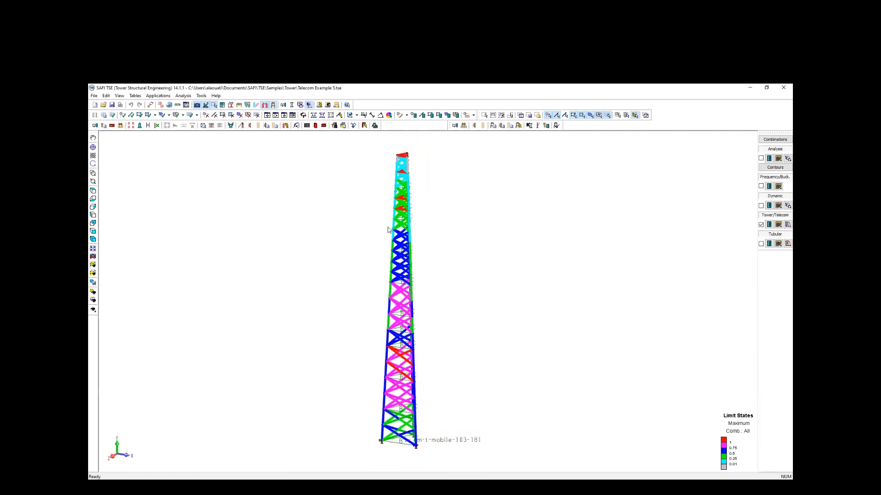
{"action": "middle_click_drag", "start_coordinate": [390, 232], "coordinate": [373, 232]}
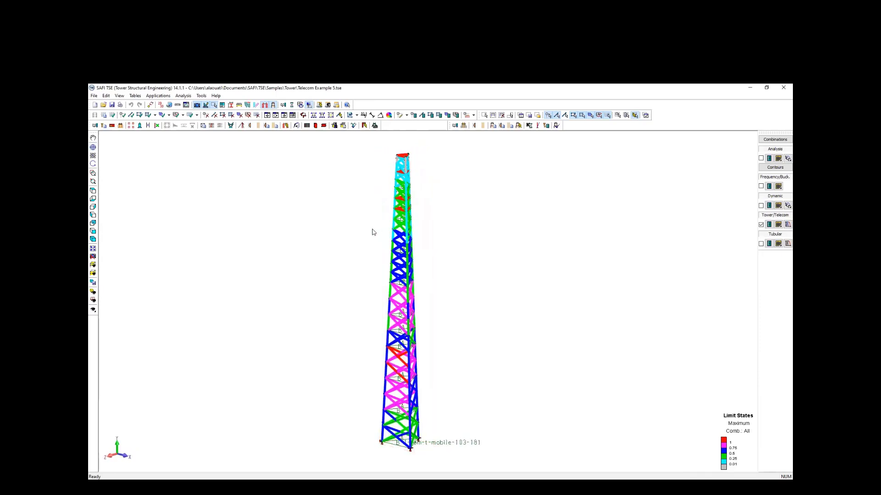
Show the antennas and linear attachments on the tower again.
{"action": "left_click", "coordinate": [93, 291]}
{"action": "mouse_move", "coordinate": [137, 341]}
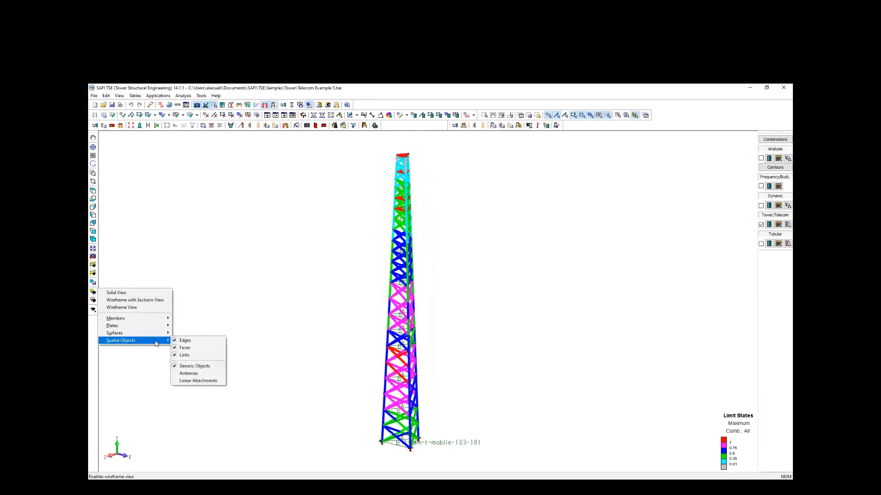
{"action": "left_click", "coordinate": [177, 374]}
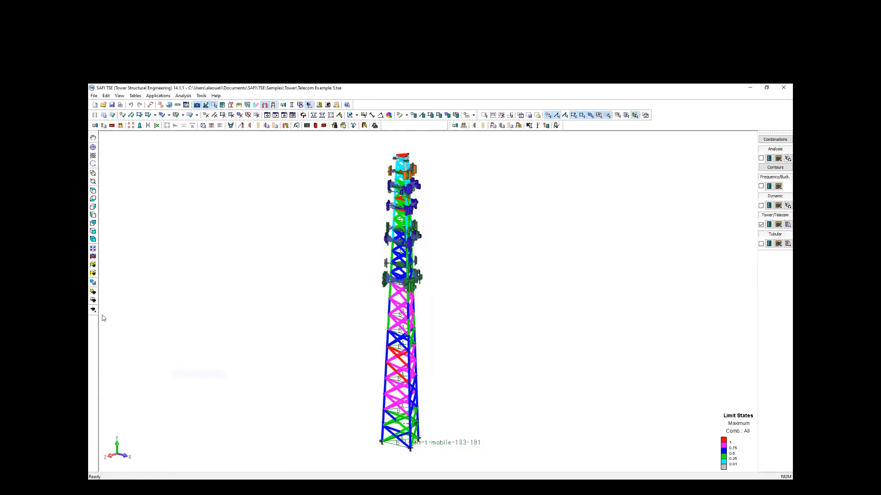
{"action": "left_click", "coordinate": [93, 291]}
{"action": "mouse_move", "coordinate": [130, 340]}
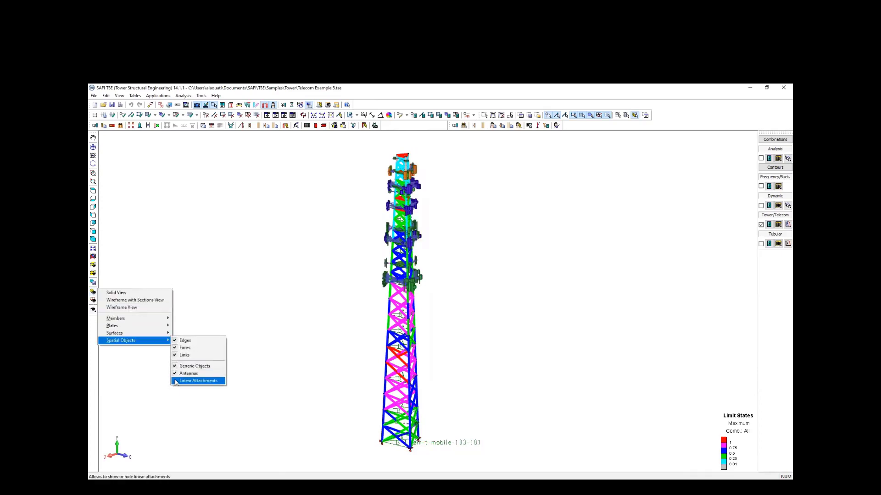
{"action": "left_click", "coordinate": [178, 381]}
Try to display the Tubular verification results and turn off the Tower/Telecom limit-state results.
{"action": "left_click", "coordinate": [761, 244]}
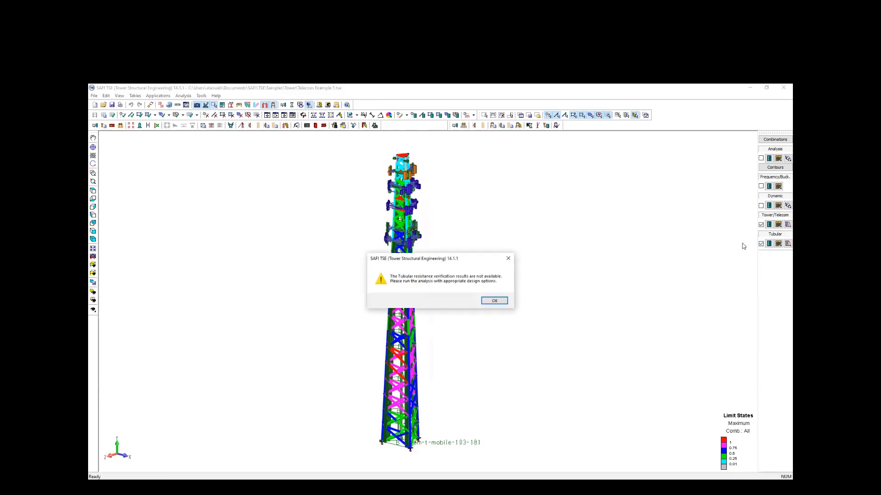
{"action": "left_click", "coordinate": [492, 301]}
{"action": "left_click", "coordinate": [761, 225]}
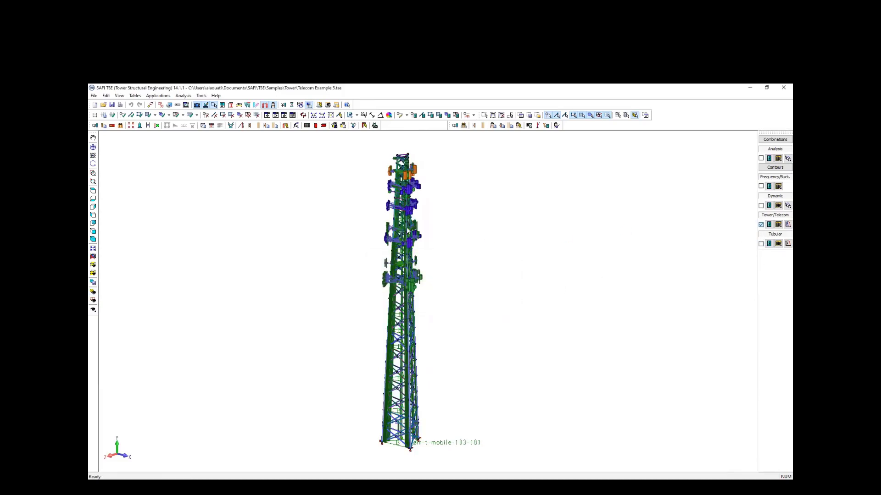
Inspect the antennas, platforms and dashed link lines attached to the tower from close up.
{"action": "scroll", "coordinate": [399, 234], "scroll_direction": "up", "scroll_amount": 6}
{"action": "middle_click_drag", "start_coordinate": [456, 243], "coordinate": [352, 235]}
{"action": "scroll", "coordinate": [352, 235], "scroll_direction": "down", "scroll_amount": 1}
{"action": "scroll", "coordinate": [368, 237], "scroll_direction": "up", "scroll_amount": 5}
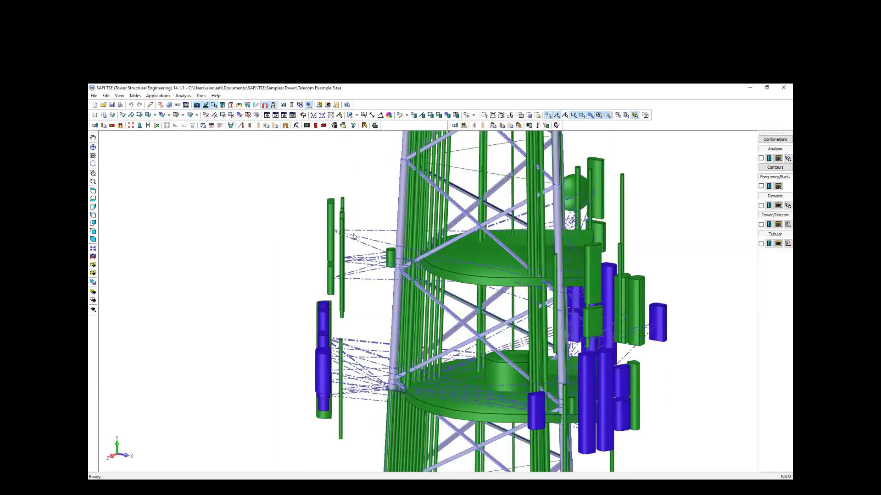
{"action": "scroll", "coordinate": [330, 235], "scroll_direction": "down", "scroll_amount": 4}
{"action": "scroll", "coordinate": [321, 227], "scroll_direction": "up", "scroll_amount": 5}
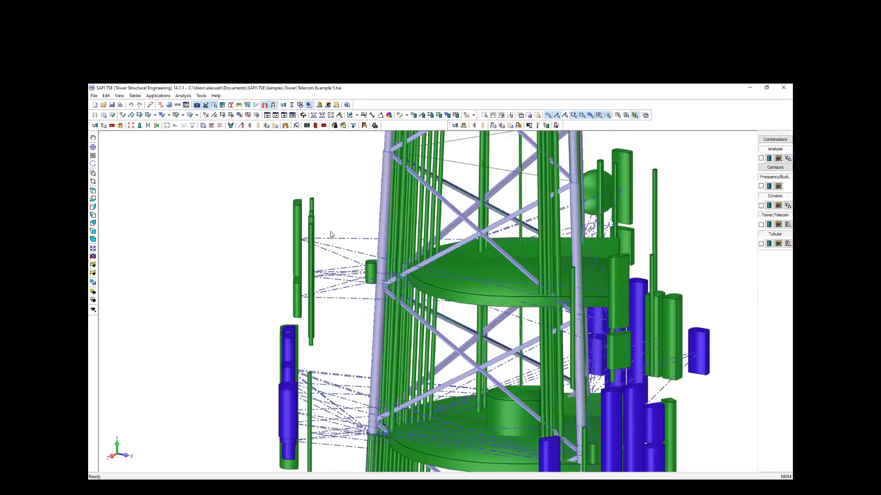
{"action": "scroll", "coordinate": [306, 235], "scroll_direction": "down", "scroll_amount": 1}
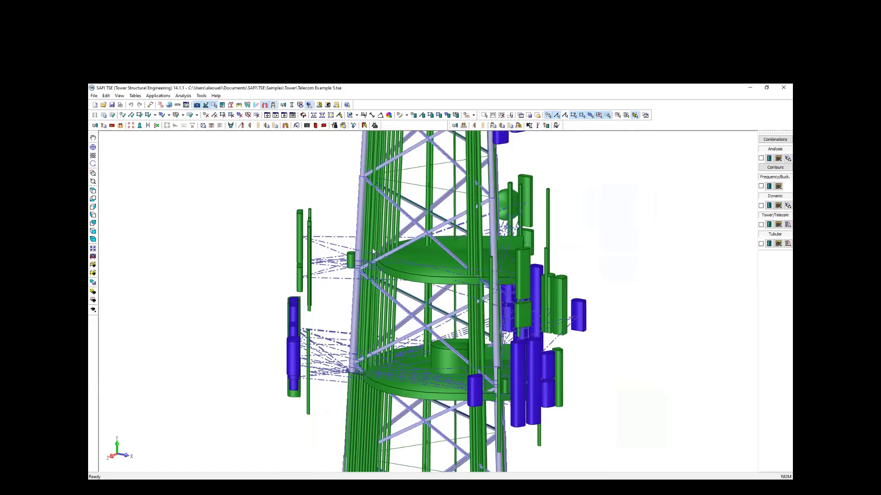
{"action": "mouse_move", "coordinate": [312, 241]}
{"action": "middle_mouse_down"}
{"action": "mouse_move", "coordinate": [332, 238]}
{"action": "mouse_move", "coordinate": [306, 243]}
{"action": "middle_mouse_up"}
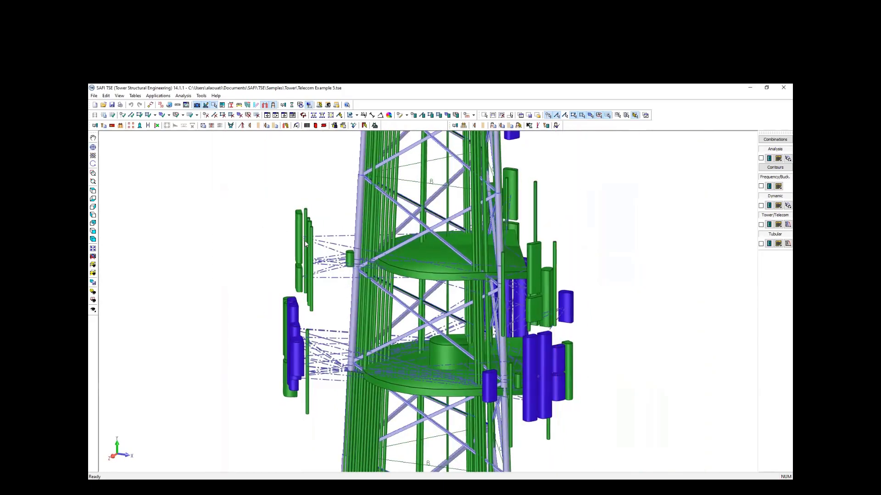
Hide the links of the spatial objects and review the antennas and platforms along the tower.
{"action": "left_click", "coordinate": [92, 296]}
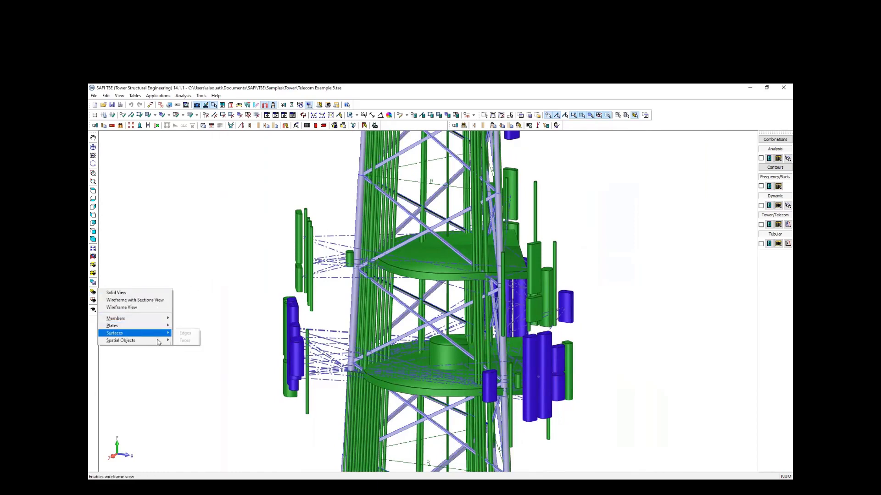
{"action": "mouse_move", "coordinate": [156, 343]}
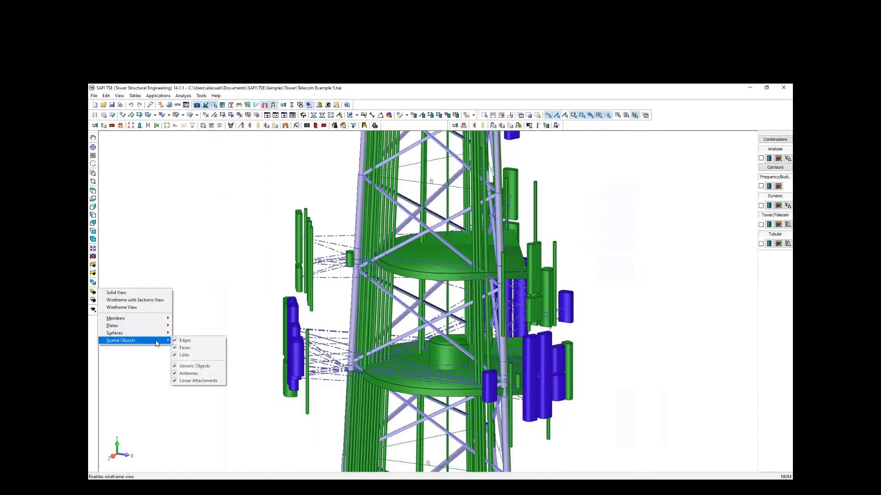
{"action": "left_click", "coordinate": [182, 356]}
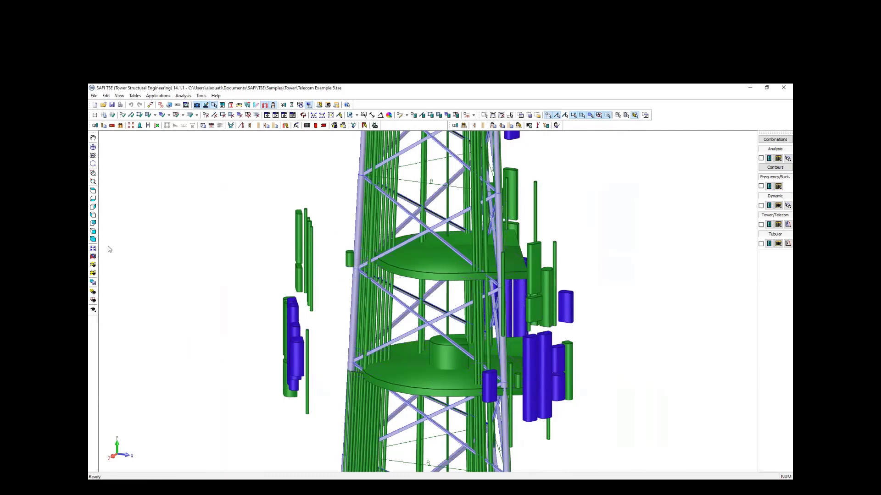
{"action": "scroll", "coordinate": [315, 259], "scroll_direction": "down", "scroll_amount": 5}
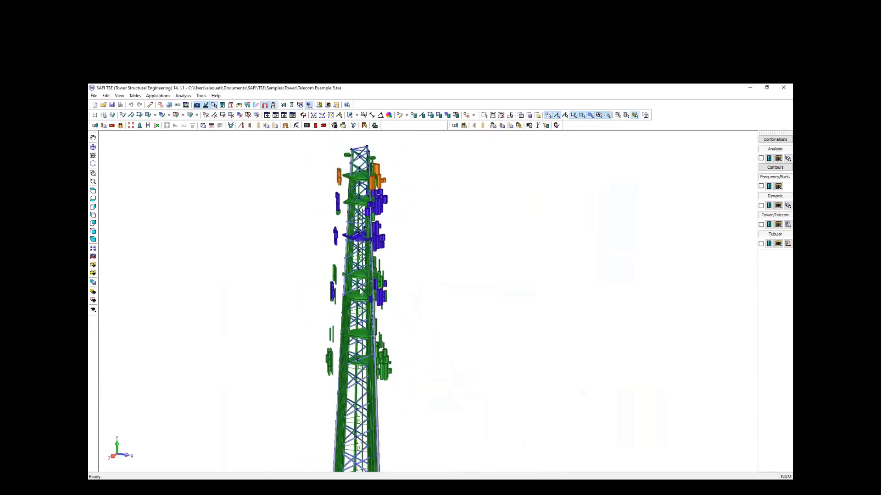
{"action": "scroll", "coordinate": [360, 291], "scroll_direction": "down", "scroll_amount": 1}
{"action": "scroll", "coordinate": [373, 238], "scroll_direction": "up", "scroll_amount": 6}
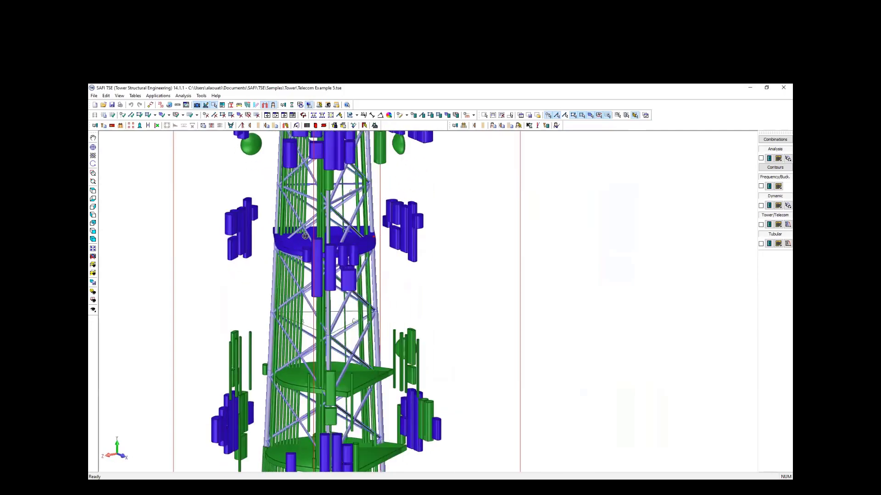
Show the links of the spatial objects again and view them along the upper part of the tower.
{"action": "middle_click_drag", "start_coordinate": [305, 237], "coordinate": [389, 242]}
{"action": "scroll", "coordinate": [390, 243], "scroll_direction": "down", "scroll_amount": 5}
{"action": "scroll", "coordinate": [369, 246], "scroll_direction": "up", "scroll_amount": 2}
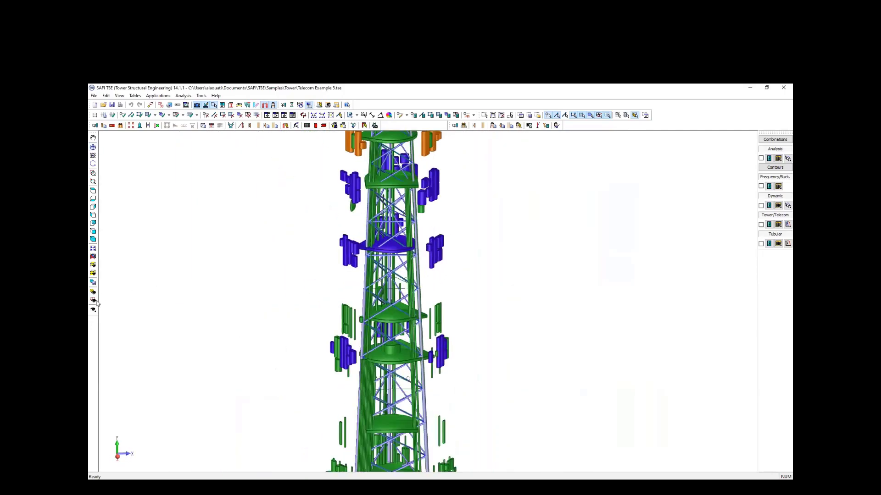
{"action": "left_click", "coordinate": [94, 301]}
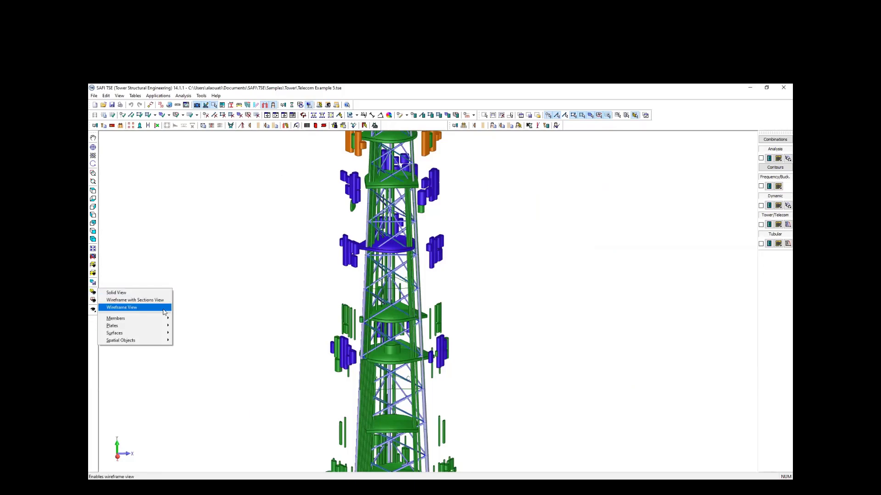
{"action": "left_click", "coordinate": [196, 354]}
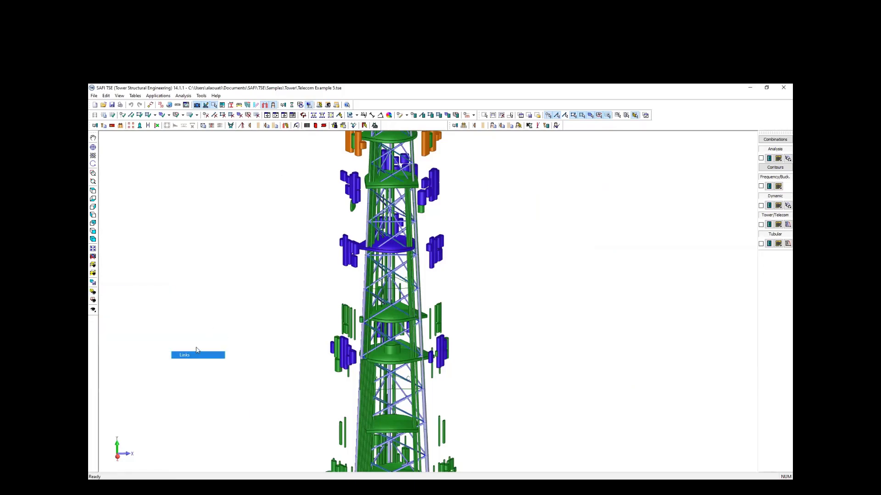
{"action": "scroll", "coordinate": [250, 256], "scroll_direction": "down", "scroll_amount": 4}
{"action": "scroll", "coordinate": [275, 286], "scroll_direction": "up", "scroll_amount": 4}
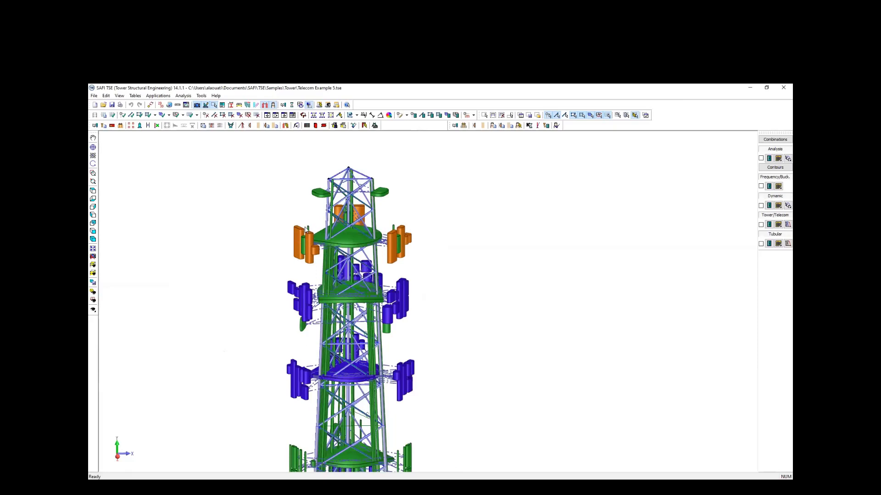
{"action": "middle_click_drag", "start_coordinate": [296, 233], "coordinate": [340, 202]}
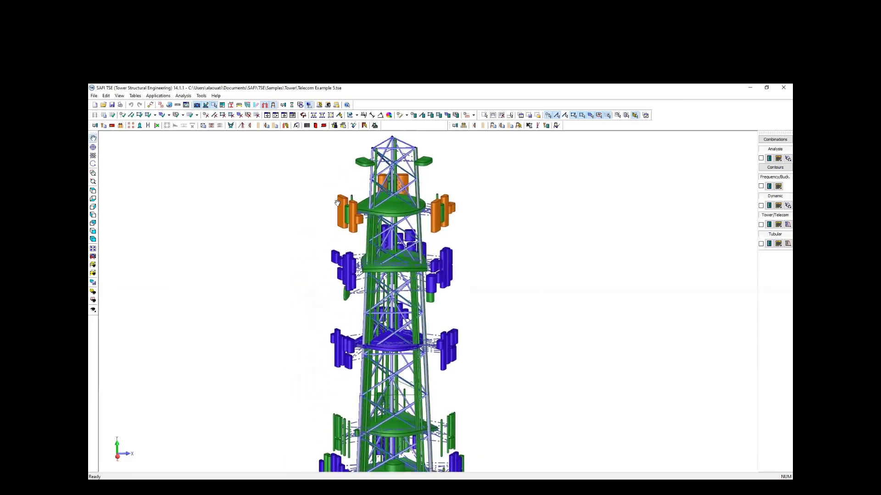
{"action": "scroll", "coordinate": [341, 205], "scroll_direction": "down", "scroll_amount": 4}
{"action": "left_click_drag", "start_coordinate": [306, 214], "coordinate": [394, 190]}
Set up the Tower/Telecom compression per combination report with critical combinations only, filtered on elements.
{"action": "left_click", "coordinate": [779, 225]}
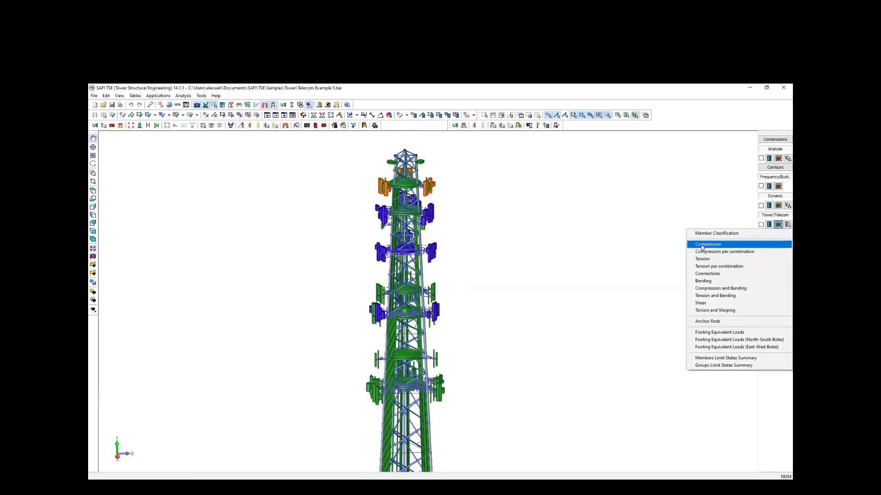
{"action": "left_click", "coordinate": [702, 252]}
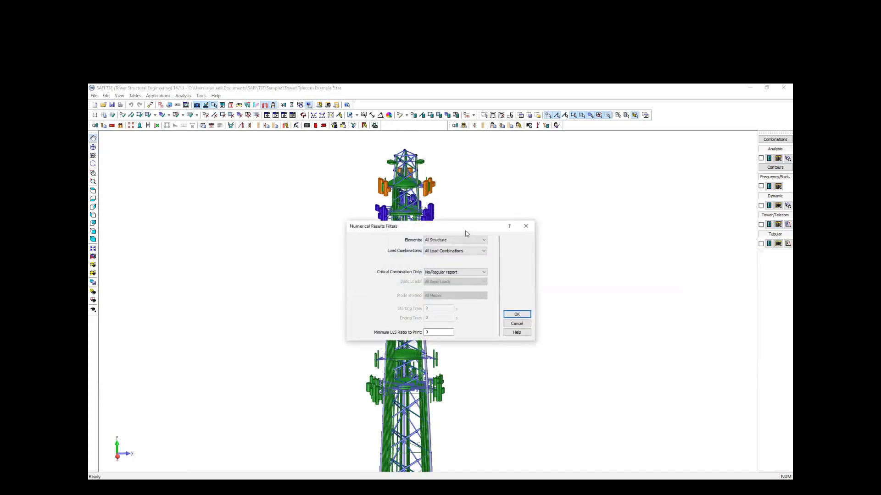
{"action": "left_click_drag", "start_coordinate": [464, 229], "coordinate": [487, 217]}
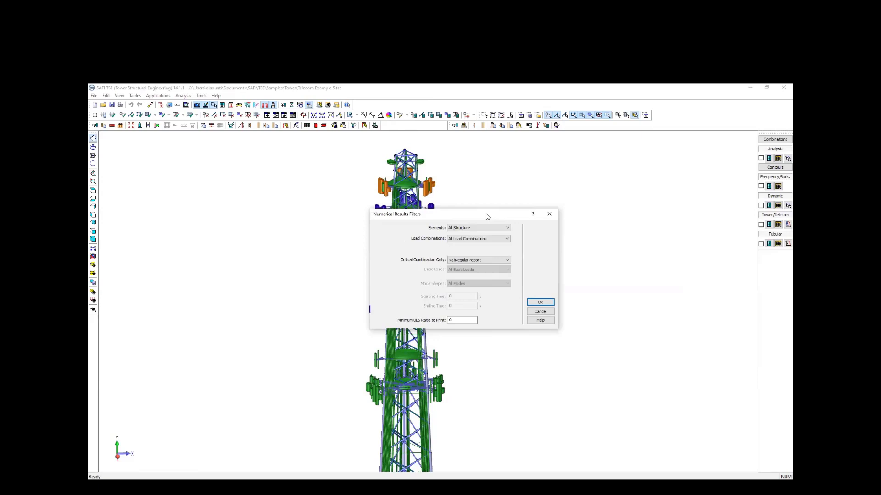
{"action": "left_click", "coordinate": [478, 261]}
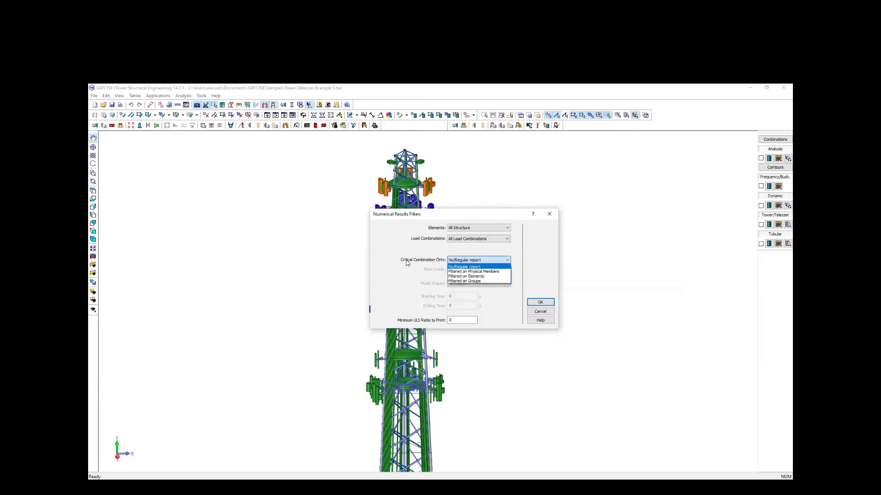
{"action": "left_click", "coordinate": [453, 262]}
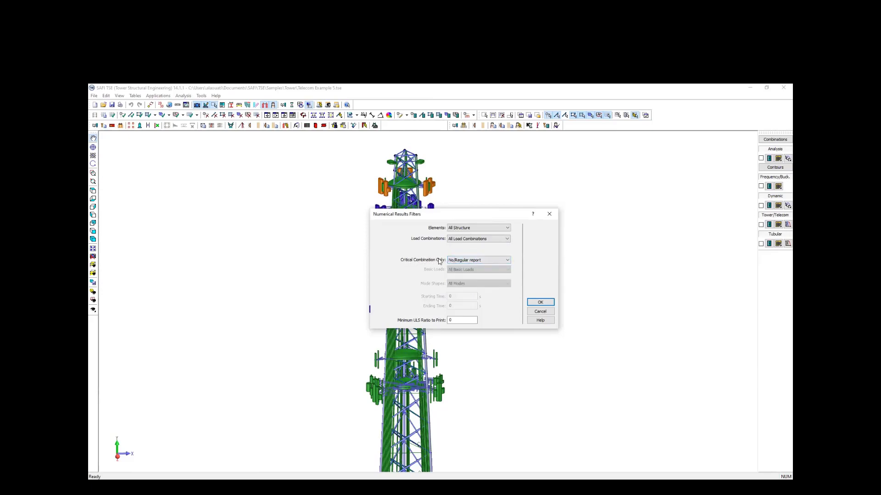
{"action": "left_click_drag", "start_coordinate": [423, 215], "coordinate": [385, 204]}
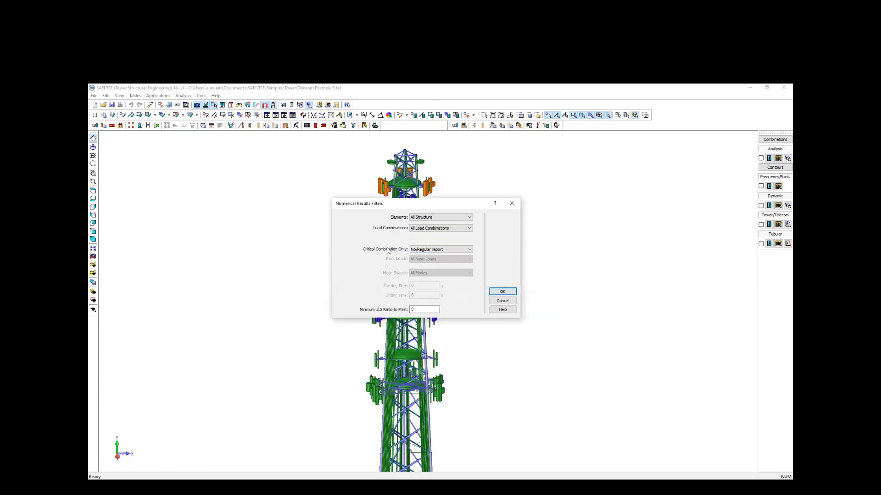
{"action": "left_click", "coordinate": [421, 251]}
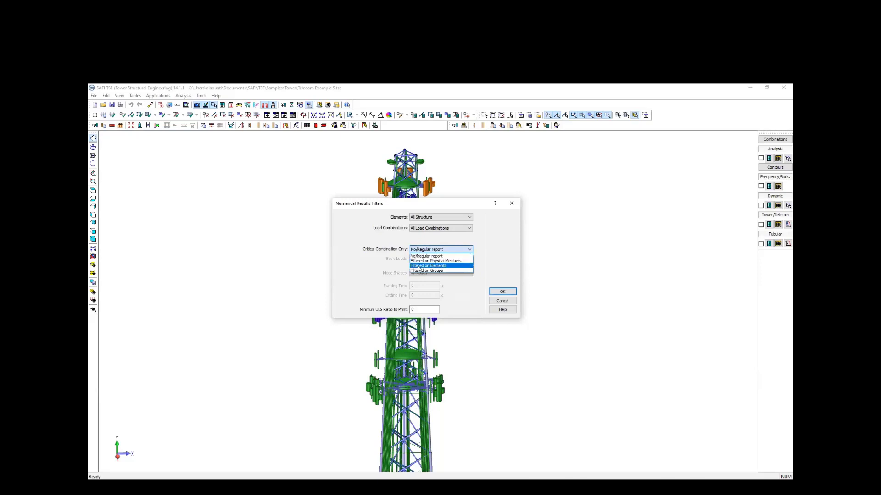
{"action": "left_click", "coordinate": [418, 266]}
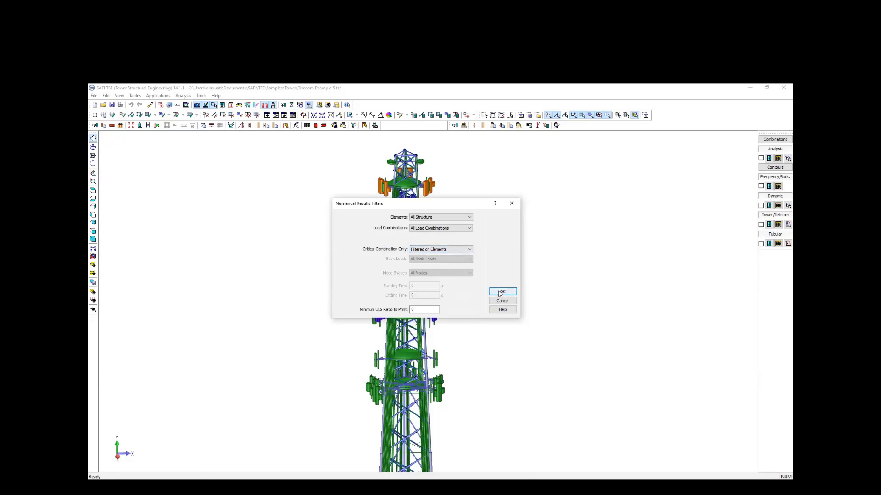
Try limiting the report to load combination 1 - 1.2D+Wo1 and restore All Load Combinations.
{"action": "left_click", "coordinate": [449, 232]}
{"action": "left_click", "coordinate": [445, 228]}
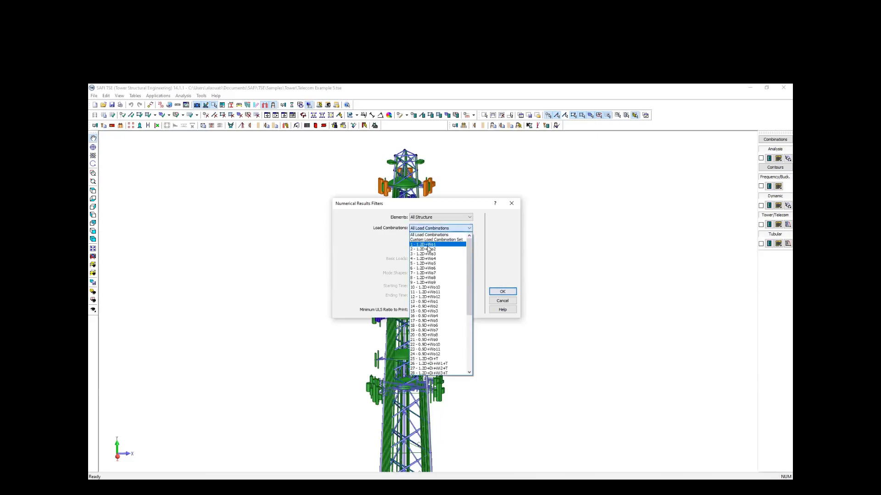
{"action": "left_click", "coordinate": [428, 244]}
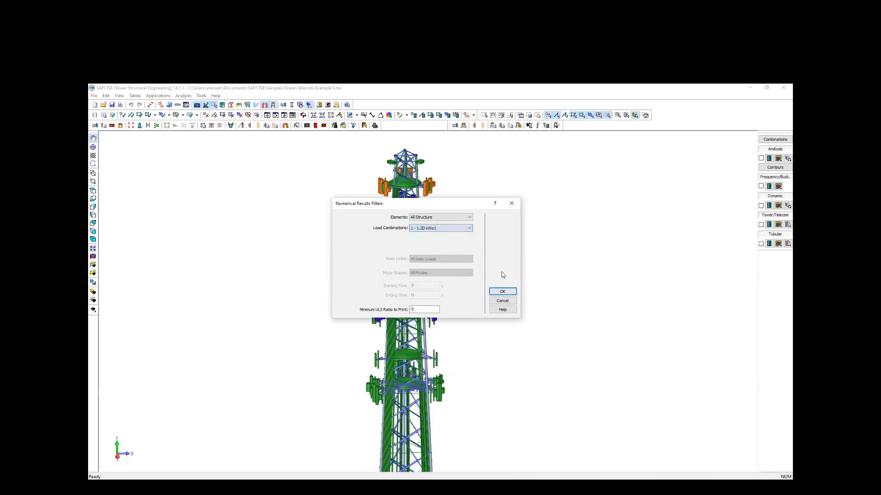
{"action": "left_click", "coordinate": [436, 228]}
{"action": "scroll", "coordinate": [429, 239], "scroll_direction": "up", "scroll_amount": 2}
{"action": "left_click", "coordinate": [425, 235]}
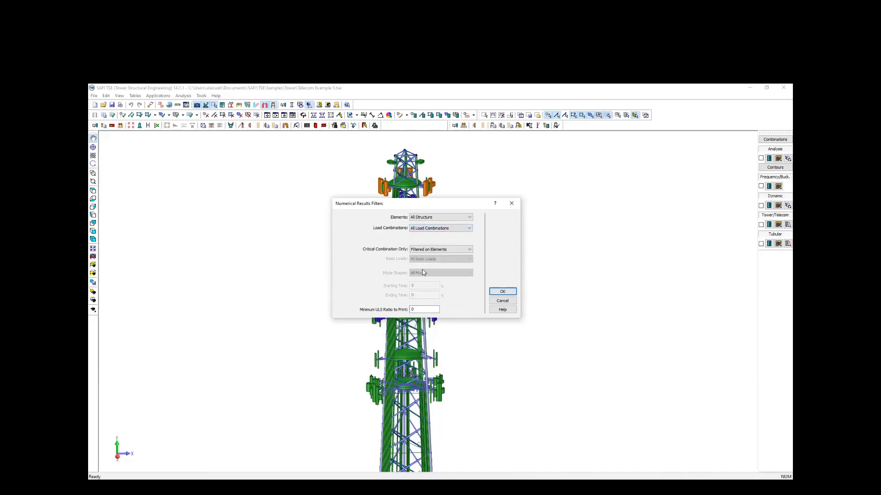
Generate the element-filtered compression report, look through its rows from beginning to end and close it.
{"action": "left_click", "coordinate": [502, 291]}
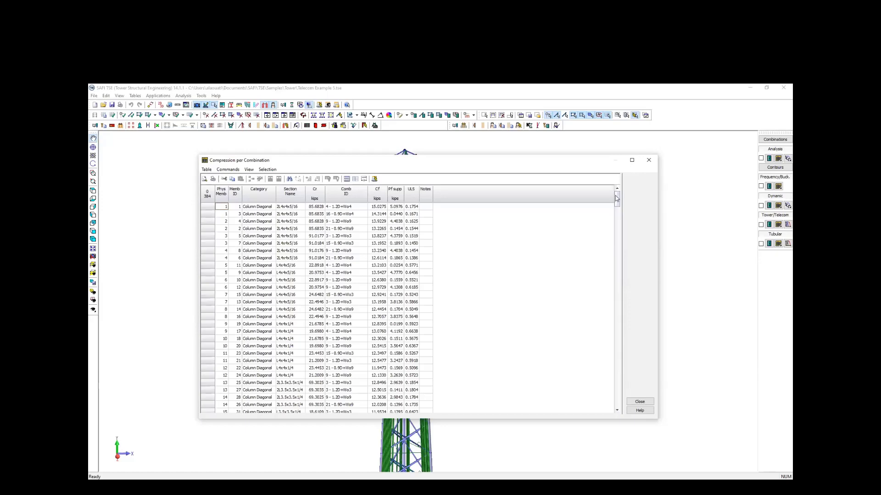
{"action": "left_click_drag", "start_coordinate": [617, 198], "coordinate": [603, 362]}
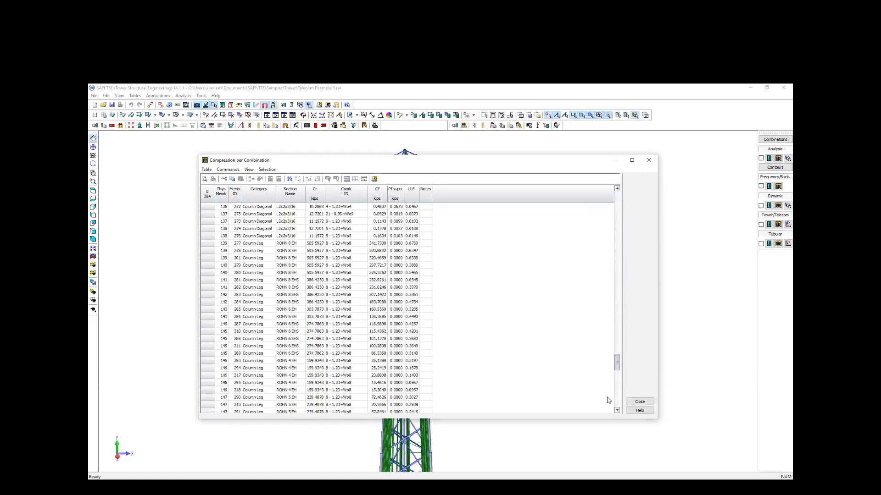
{"action": "left_click_drag", "start_coordinate": [608, 400], "coordinate": [610, 200]}
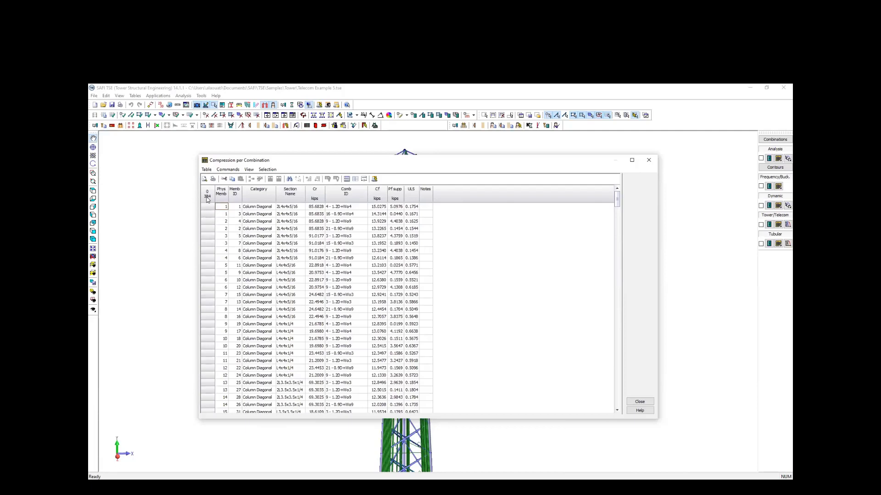
{"action": "left_click_drag", "start_coordinate": [290, 161], "coordinate": [276, 156]}
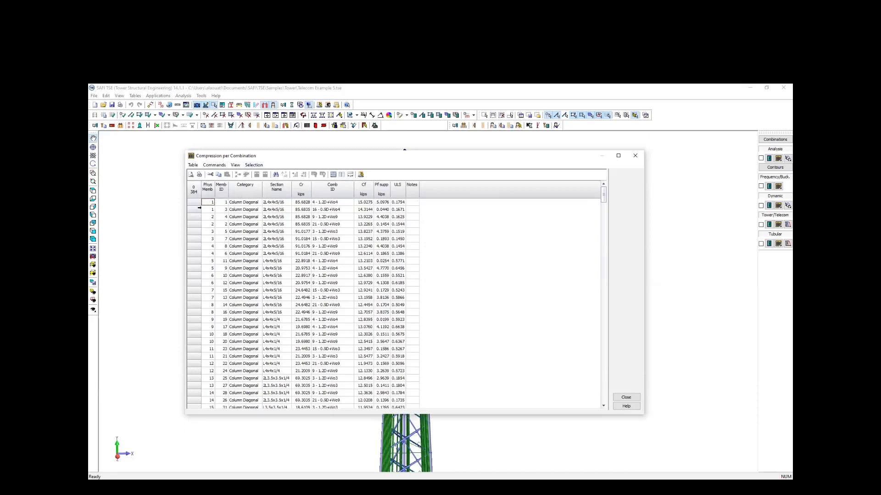
{"action": "left_click", "coordinate": [627, 399]}
Generate the compression per combination report filtered on physical members, widen its physical member column and close it after review.
{"action": "left_click", "coordinate": [778, 224]}
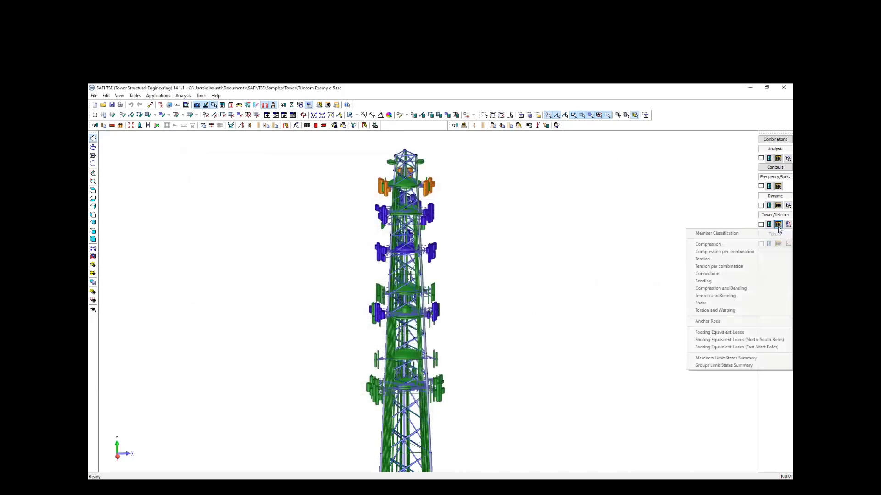
{"action": "left_click", "coordinate": [717, 251]}
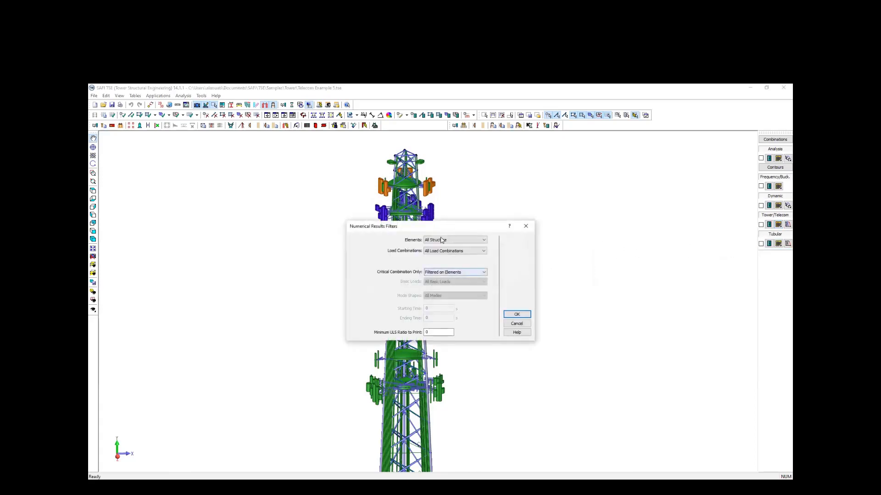
{"action": "left_click_drag", "start_coordinate": [438, 226], "coordinate": [415, 222]}
{"action": "left_click", "coordinate": [425, 271]}
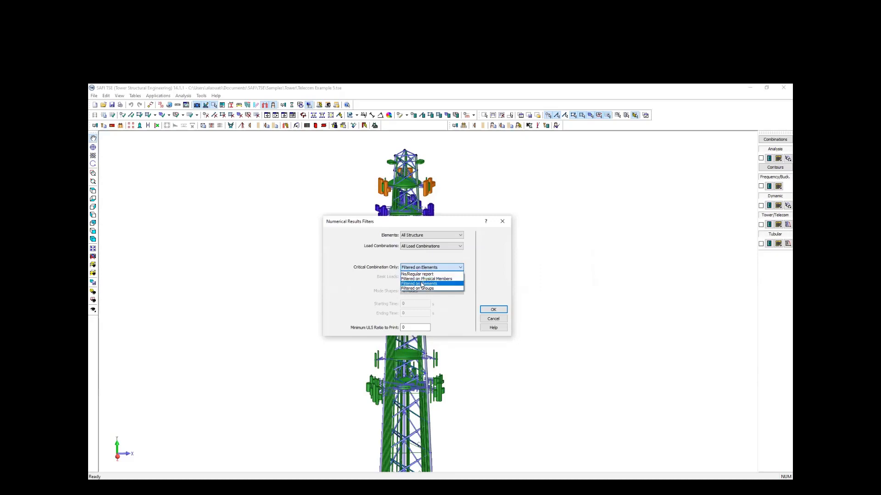
{"action": "left_click", "coordinate": [422, 278]}
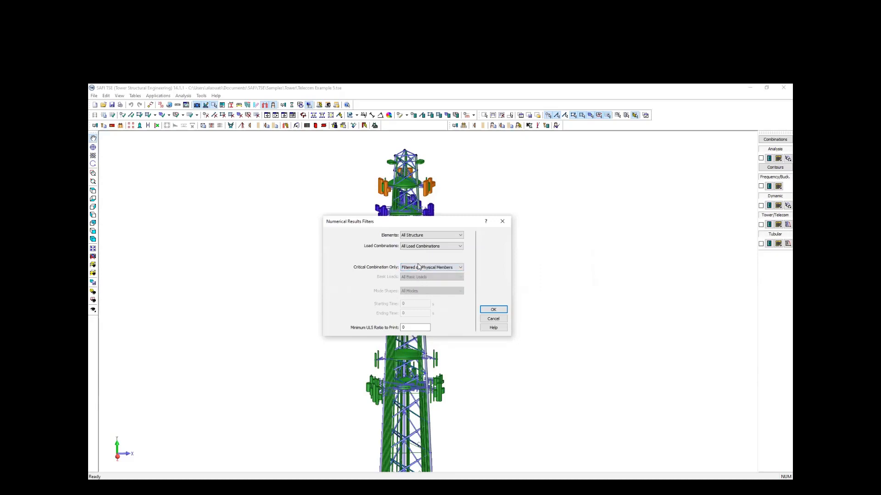
{"action": "left_click", "coordinate": [493, 309]}
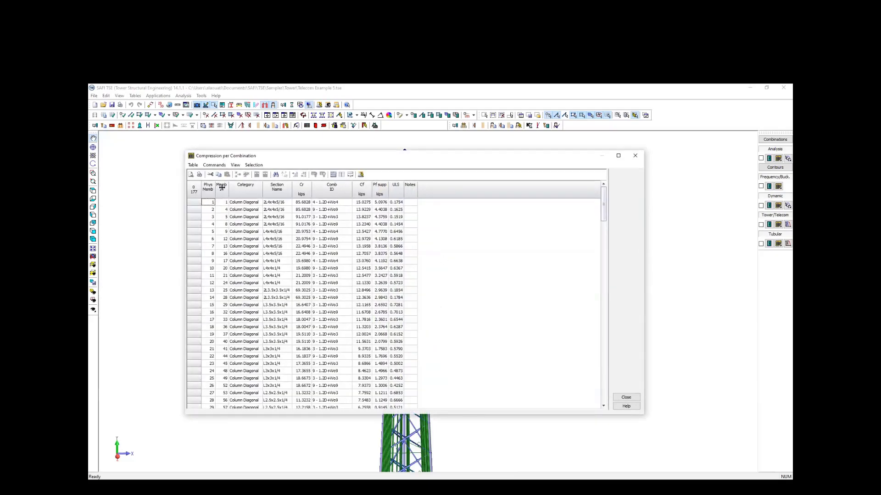
{"action": "left_click_drag", "start_coordinate": [222, 187], "coordinate": [228, 188]}
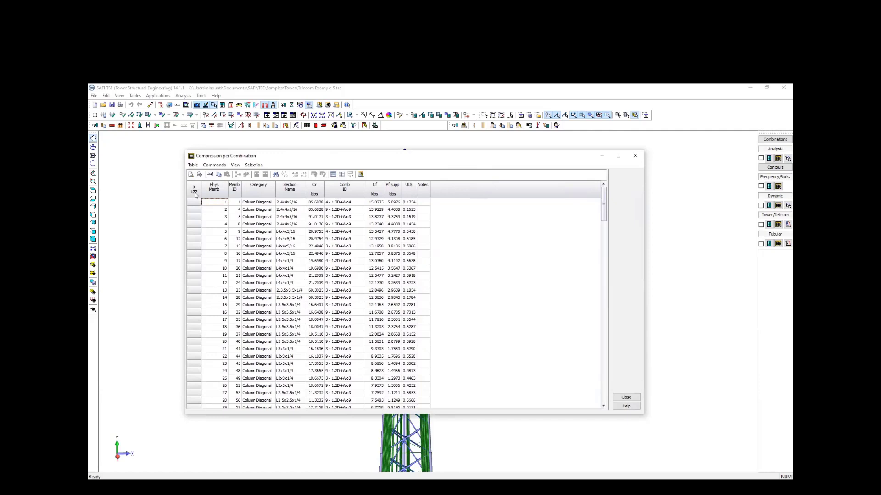
{"action": "left_click", "coordinate": [627, 398]}
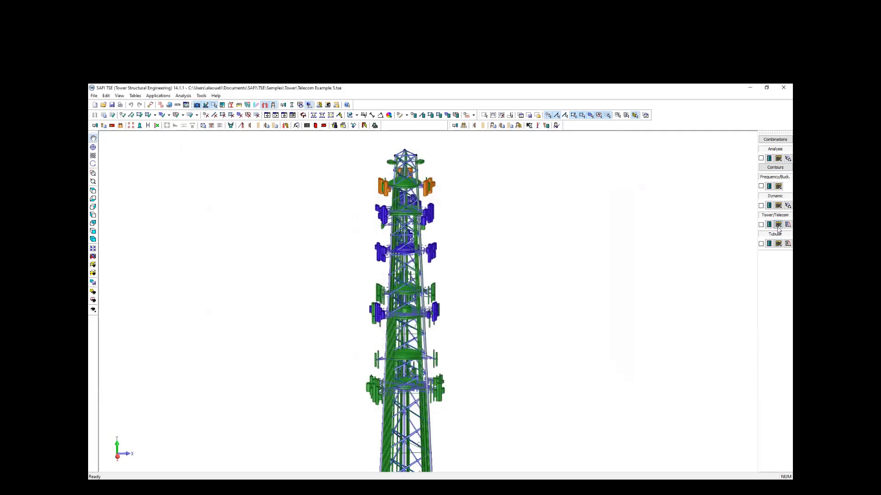
Set up the compression per combination report again with critical combinations filtered on groups.
{"action": "left_click", "coordinate": [778, 225]}
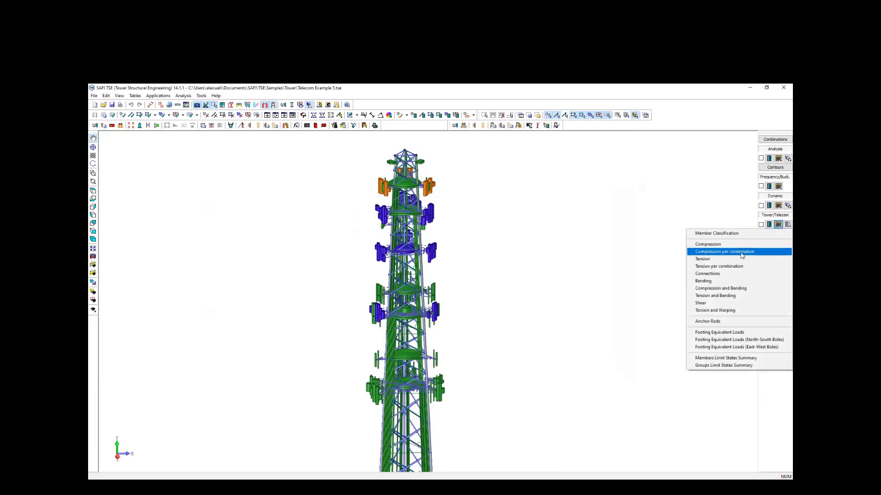
{"action": "left_click", "coordinate": [720, 252]}
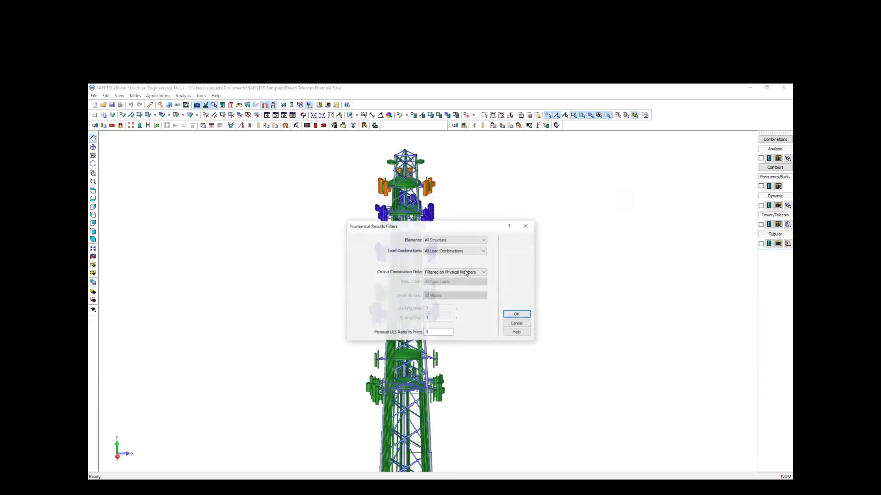
{"action": "left_click", "coordinate": [463, 273]}
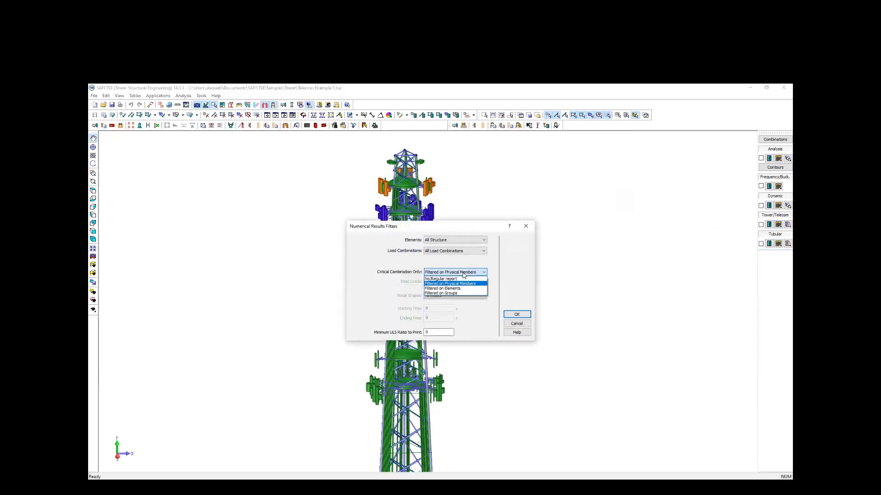
{"action": "left_click", "coordinate": [452, 293]}
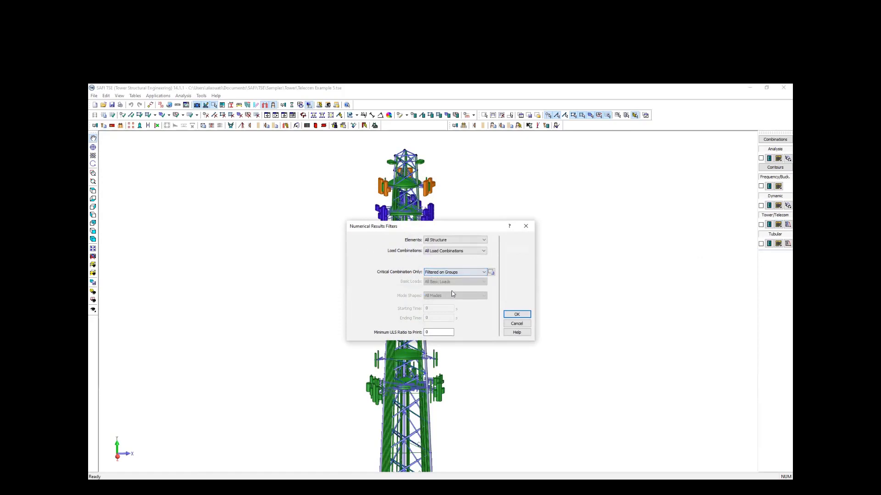
Review the groups included in the envelopes, keep C Seg 1 to C Seg 12 and Supports, and generate the group-filtered report.
{"action": "left_click", "coordinate": [491, 273]}
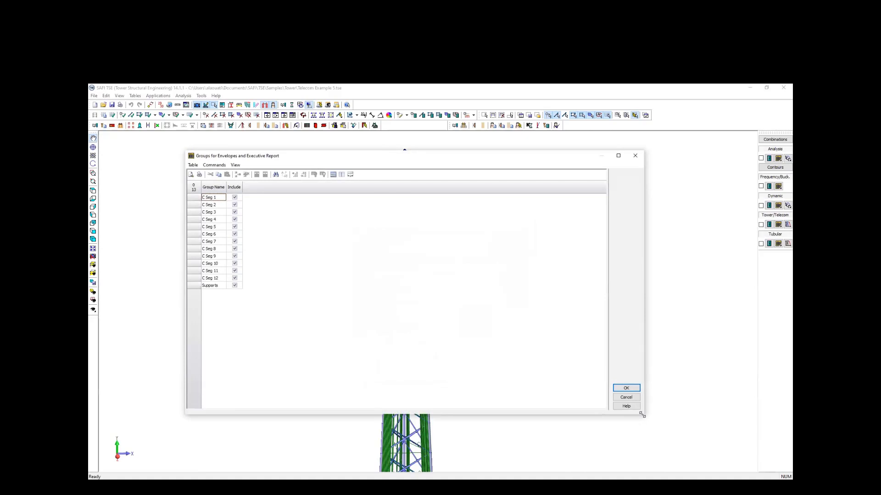
{"action": "left_click_drag", "start_coordinate": [641, 415], "coordinate": [374, 338]}
{"action": "left_click_drag", "start_coordinate": [280, 157], "coordinate": [602, 175]}
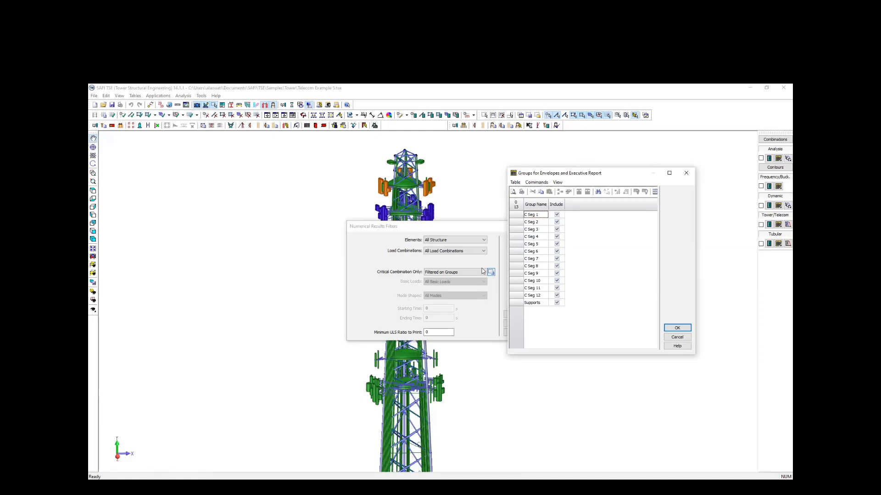
{"action": "left_click", "coordinate": [677, 328]}
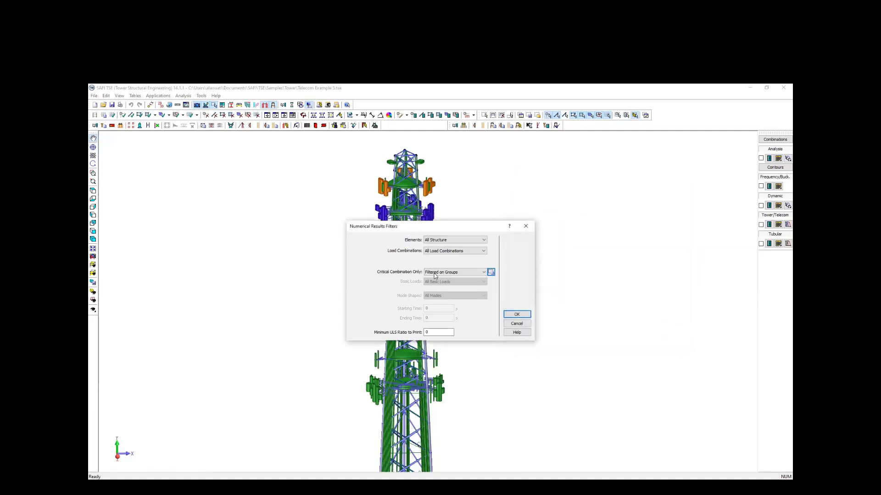
{"action": "left_click", "coordinate": [516, 316]}
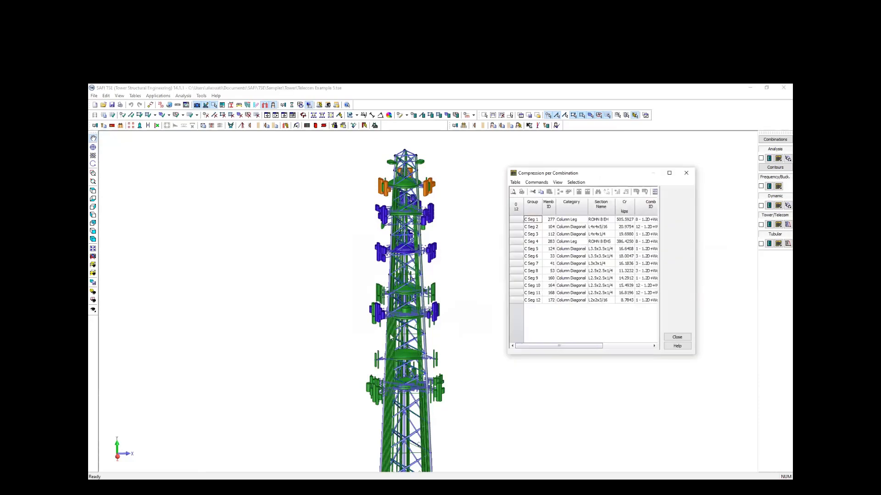
Enlarge the group-filtered compression per combination report to show all columns and sort it by ULS in descending order.
{"action": "left_click_drag", "start_coordinate": [567, 176], "coordinate": [353, 174]}
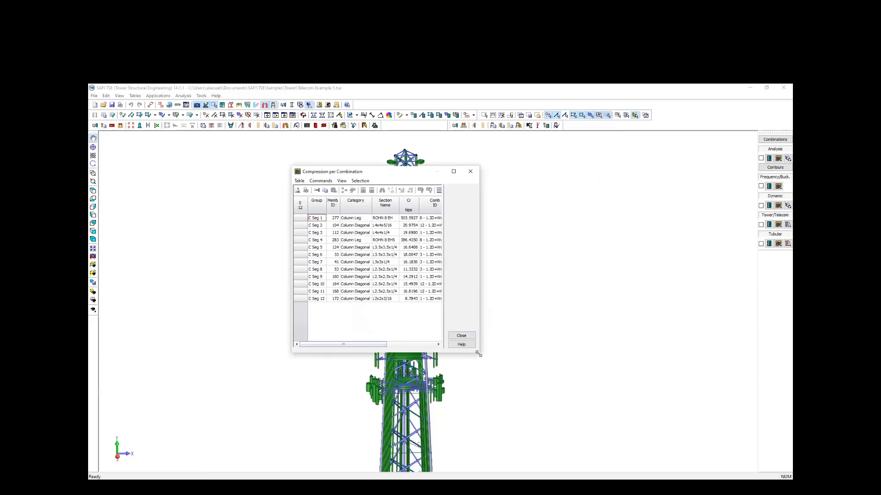
{"action": "left_click_drag", "start_coordinate": [479, 354], "coordinate": [602, 326]}
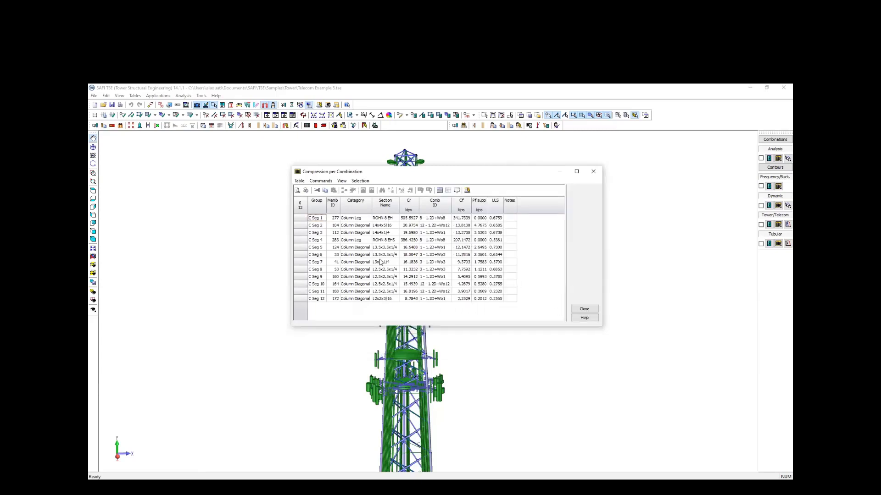
{"action": "left_click", "coordinate": [494, 207]}
{"action": "left_click", "coordinate": [494, 206]}
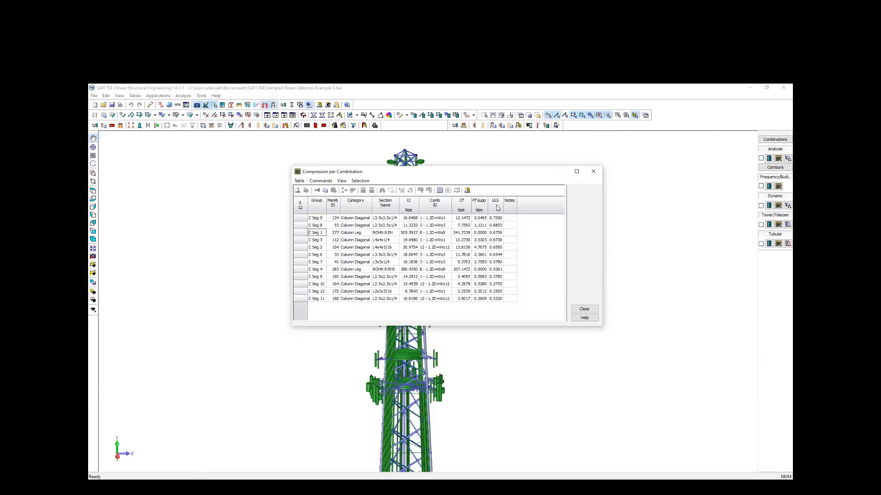
Examine the section, member and combination in the highest-ULS row, and close the compression report.
{"action": "left_click", "coordinate": [381, 220]}
{"action": "left_click", "coordinate": [334, 218]}
{"action": "left_click", "coordinate": [435, 220]}
{"action": "left_click", "coordinate": [581, 311]}
{"action": "scroll", "coordinate": [484, 221], "scroll_direction": "down", "scroll_amount": 4}
{"action": "left_click_drag", "start_coordinate": [450, 218], "coordinate": [385, 209]}
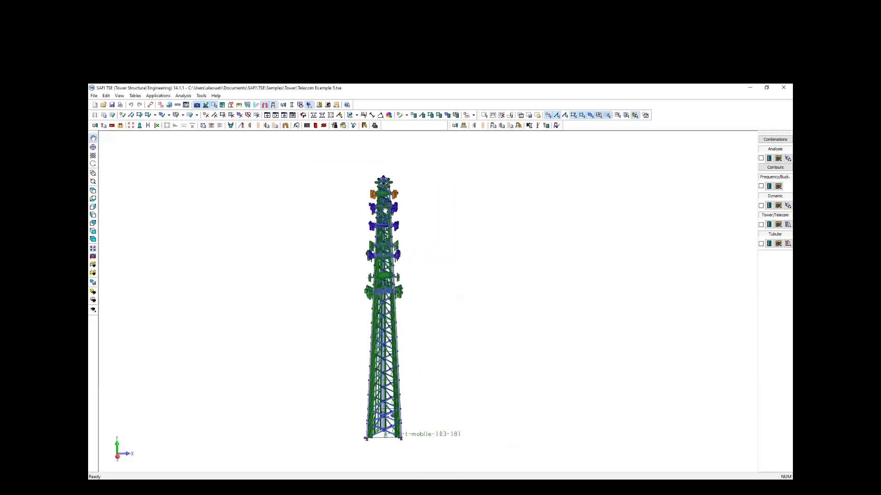
{"action": "scroll", "coordinate": [383, 209], "scroll_direction": "up", "scroll_amount": 4}
{"action": "scroll", "coordinate": [383, 209], "scroll_direction": "up", "scroll_amount": 1}
{"action": "scroll", "coordinate": [383, 212], "scroll_direction": "down", "scroll_amount": 2}
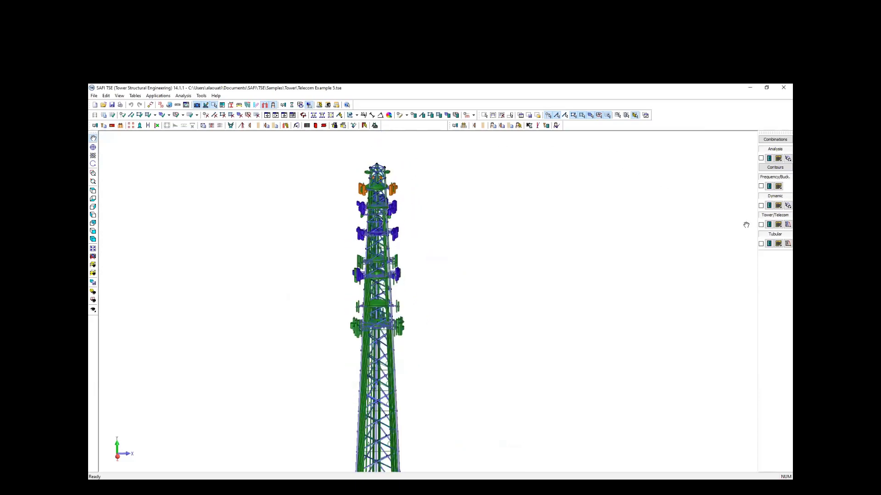
{"action": "scroll", "coordinate": [351, 256], "scroll_direction": "up", "scroll_amount": 2}
{"action": "scroll", "coordinate": [363, 257], "scroll_direction": "down", "scroll_amount": 2}
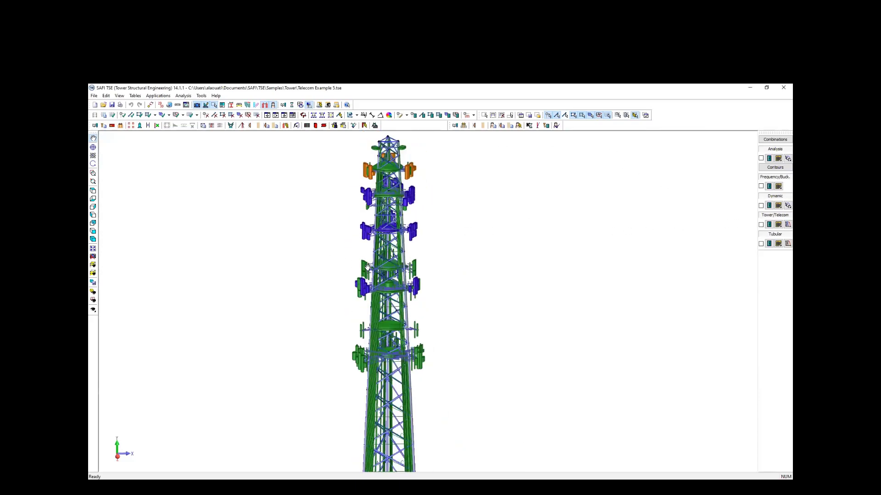
{"action": "middle_click_drag", "start_coordinate": [378, 279], "coordinate": [418, 271]}
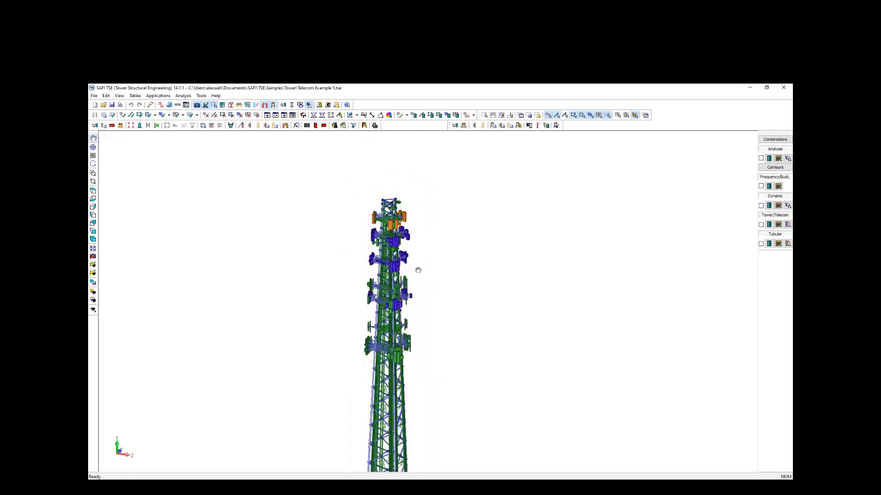
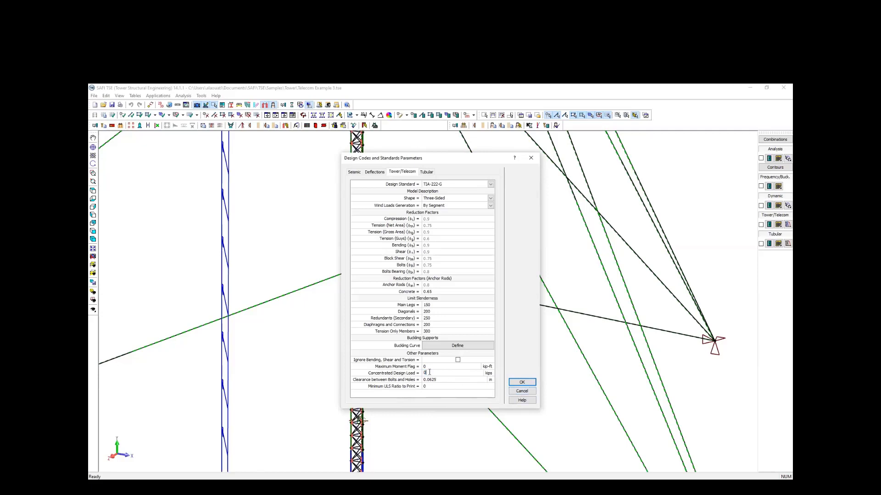
Cancel the open design codes and standards parameters and look over the guyed tower with its guys and wind loads.
{"action": "left_click", "coordinate": [522, 391]}
{"action": "scroll", "coordinate": [347, 300], "scroll_direction": "down", "scroll_amount": 5}
{"action": "scroll", "coordinate": [348, 301], "scroll_direction": "down", "scroll_amount": 1}
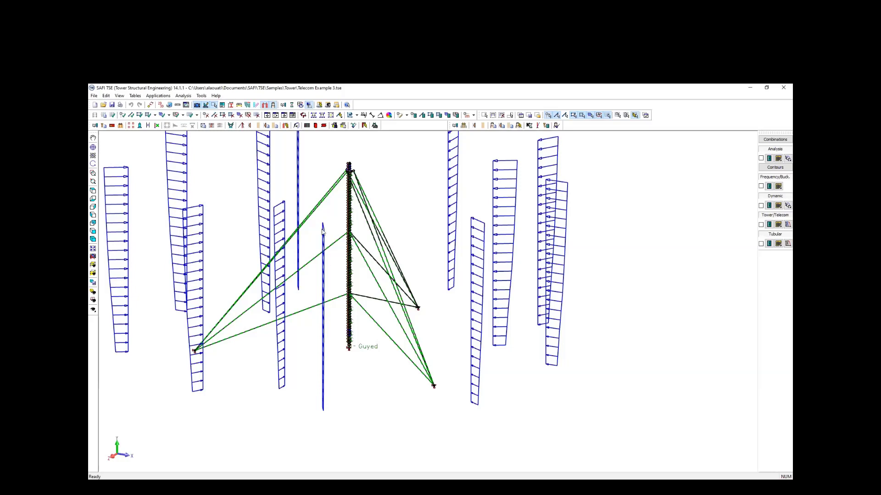
{"action": "scroll", "coordinate": [321, 170], "scroll_direction": "up", "scroll_amount": 3}
{"action": "scroll", "coordinate": [322, 170], "scroll_direction": "down", "scroll_amount": 1}
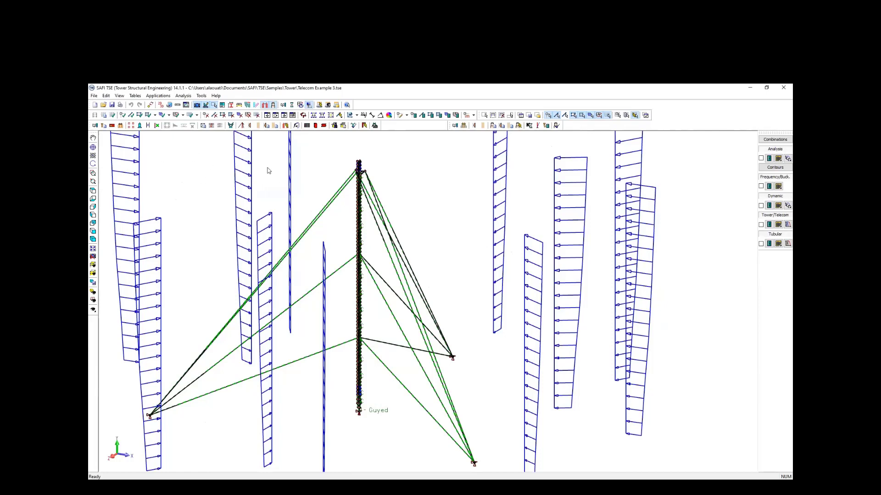
{"action": "scroll", "coordinate": [360, 168], "scroll_direction": "up", "scroll_amount": 1}
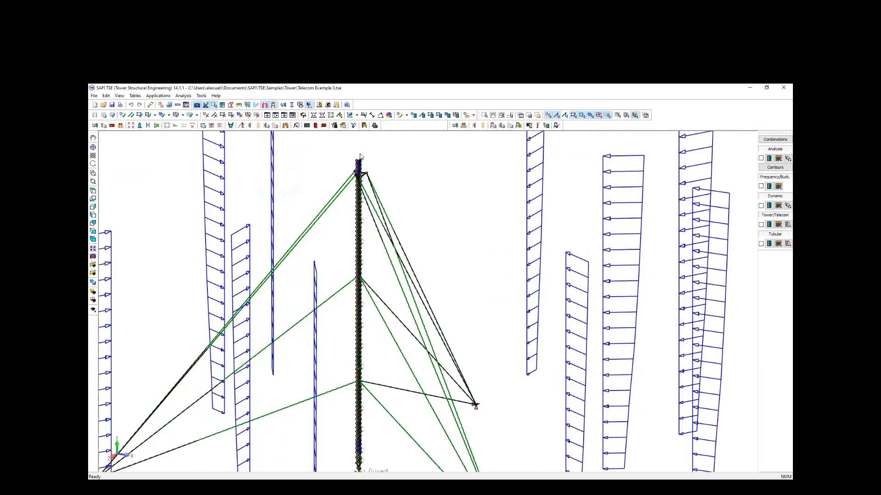
{"action": "scroll", "coordinate": [360, 157], "scroll_direction": "down", "scroll_amount": 2}
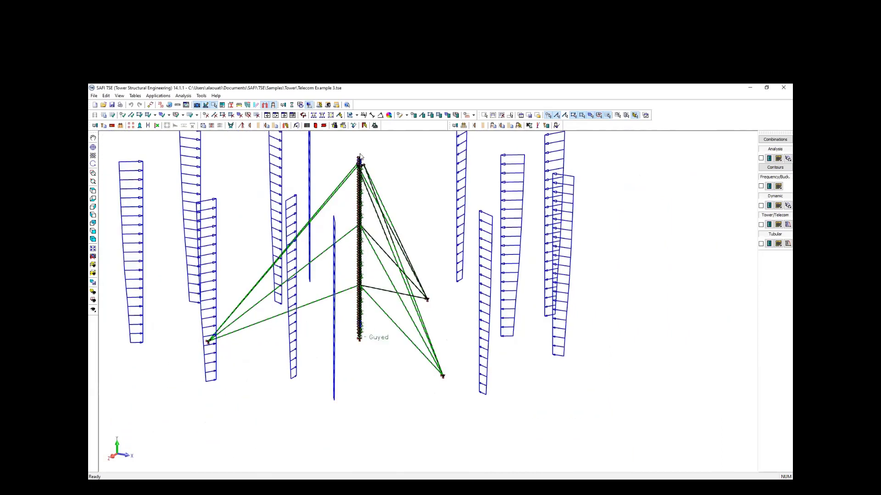
{"action": "scroll", "coordinate": [351, 154], "scroll_direction": "up", "scroll_amount": 2}
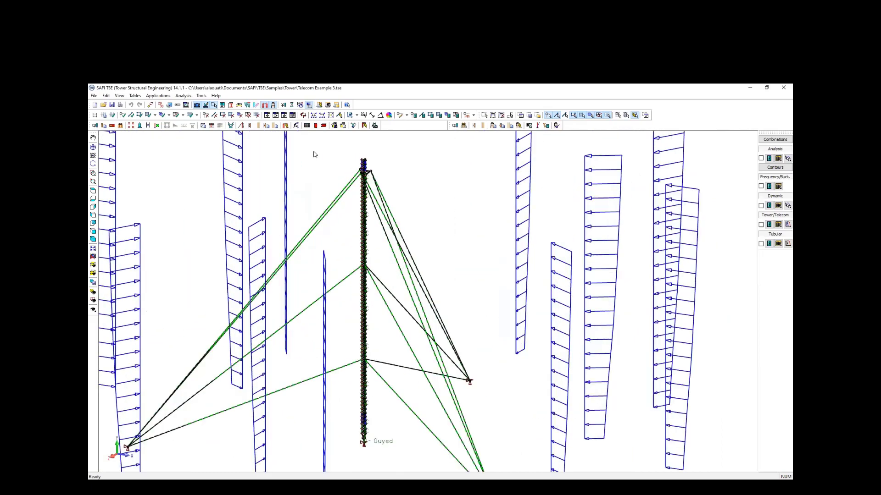
Try ignoring bending, shear and torsion in the Tower/Telecom design parameters, clear that option again and accept the parameters.
{"action": "left_click", "coordinate": [95, 126]}
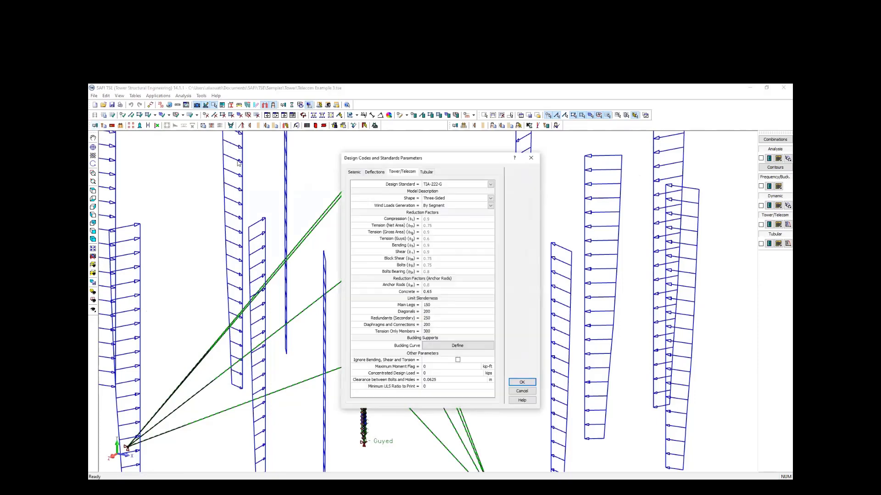
{"action": "left_click_drag", "start_coordinate": [376, 161], "coordinate": [224, 152]}
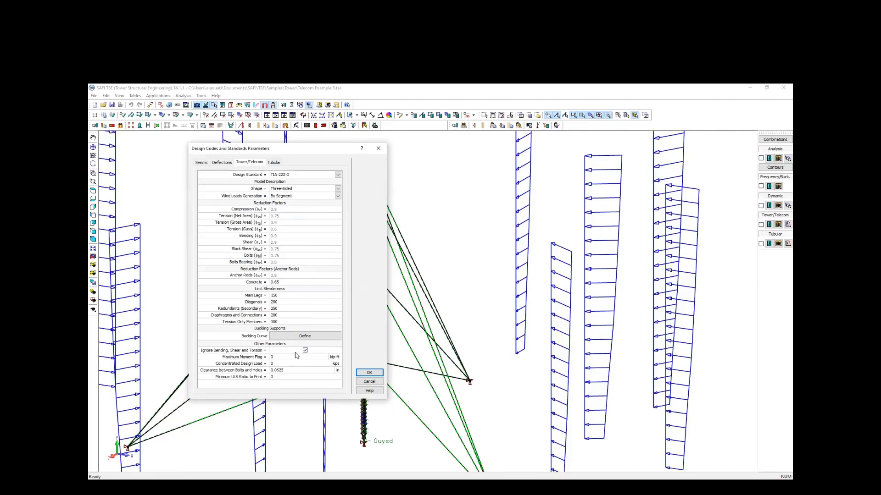
{"action": "left_click", "coordinate": [305, 350]}
{"action": "mouse_move", "coordinate": [288, 154]}
{"action": "left_mouse_down"}
{"action": "mouse_move", "coordinate": [404, 163]}
{"action": "mouse_move", "coordinate": [298, 149]}
{"action": "left_mouse_up"}
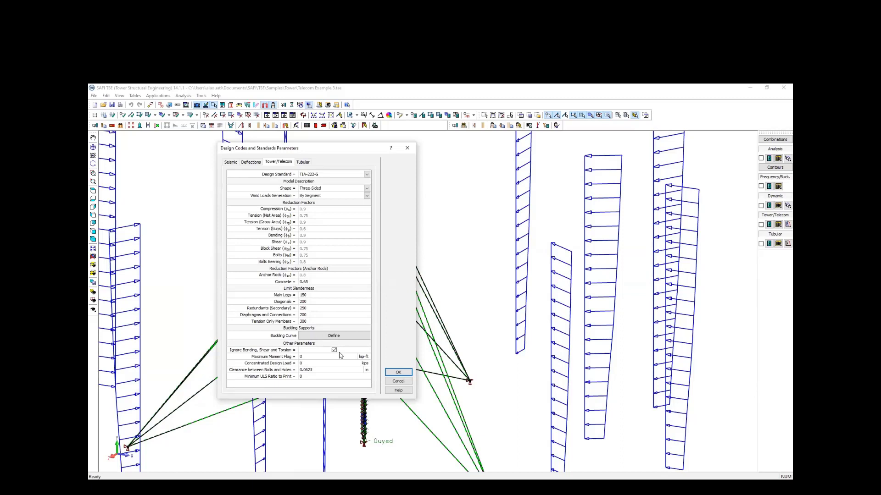
{"action": "left_click", "coordinate": [334, 350]}
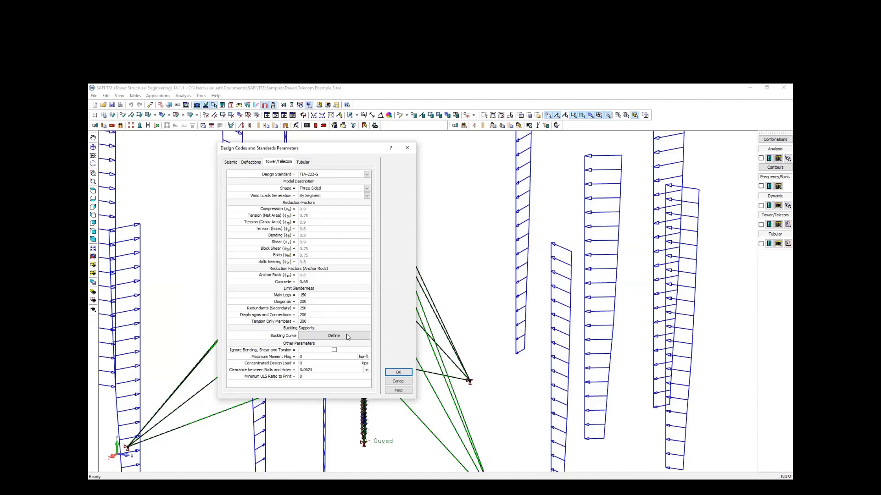
{"action": "left_click", "coordinate": [396, 373]}
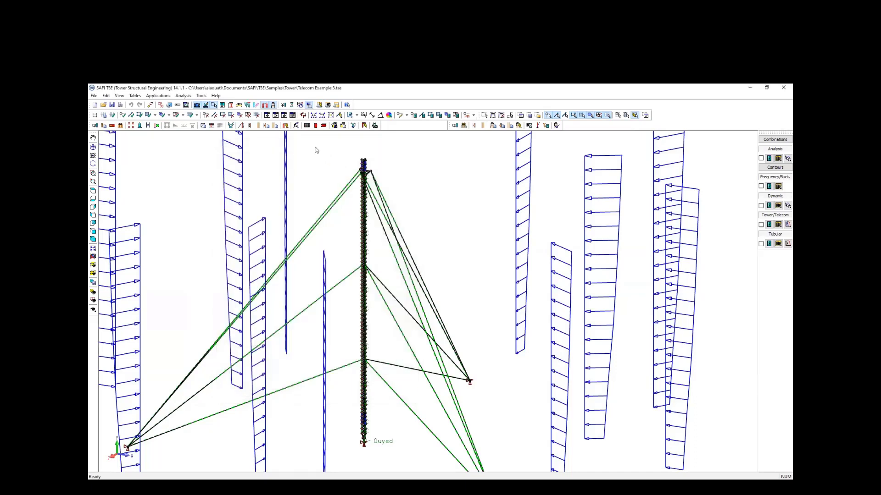
Run a Static Linear analysis with the Tower/Telecom (TIA-222-G) verification, continuing despite the catenary cables, and close the analysis window.
{"action": "left_click", "coordinate": [294, 116]}
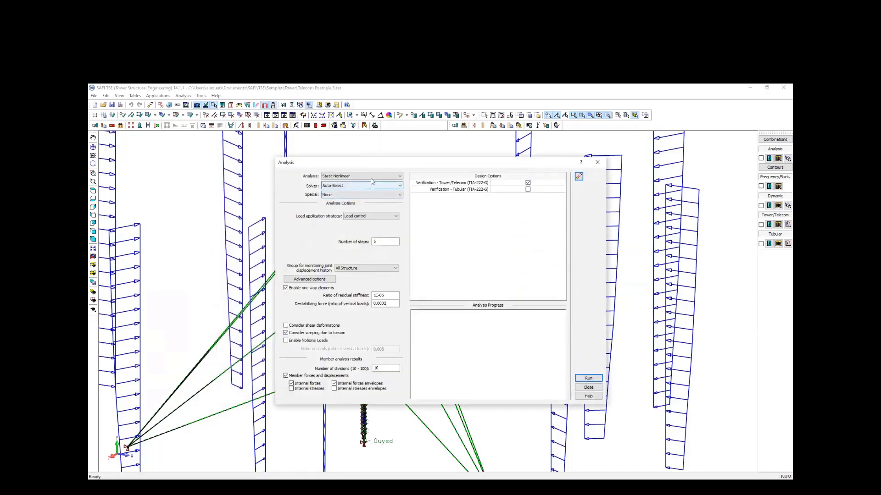
{"action": "left_click", "coordinate": [372, 177]}
{"action": "left_click", "coordinate": [365, 182]}
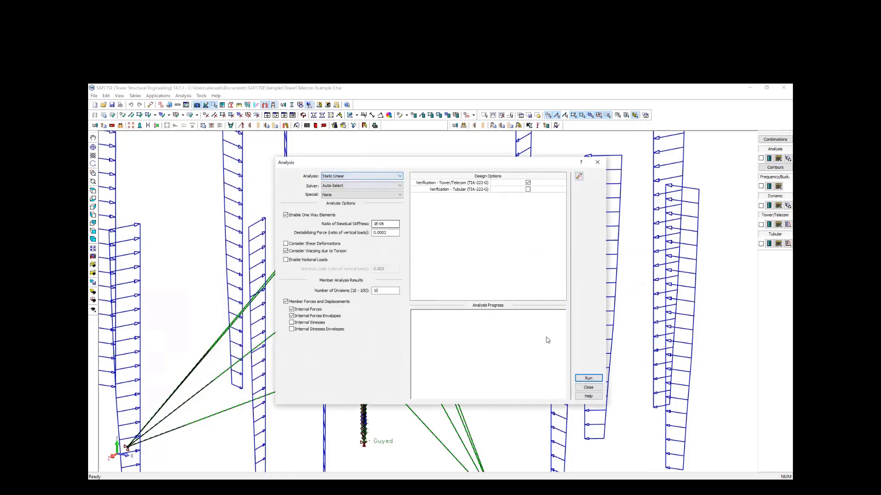
{"action": "left_click", "coordinate": [585, 378]}
{"action": "left_click", "coordinate": [454, 300]}
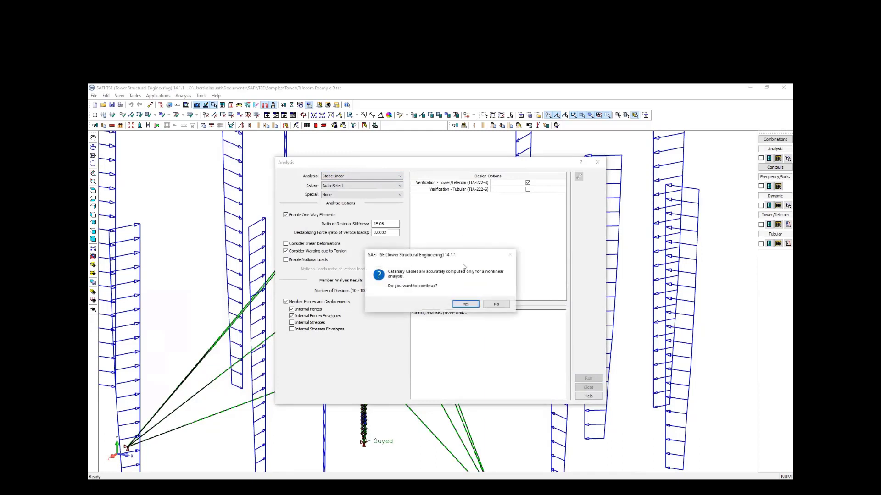
{"action": "left_click", "coordinate": [469, 304]}
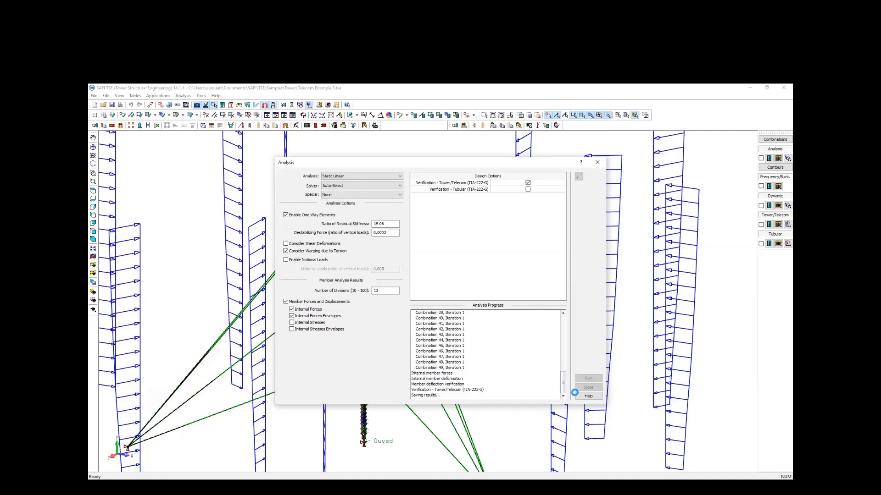
{"action": "left_click", "coordinate": [586, 390]}
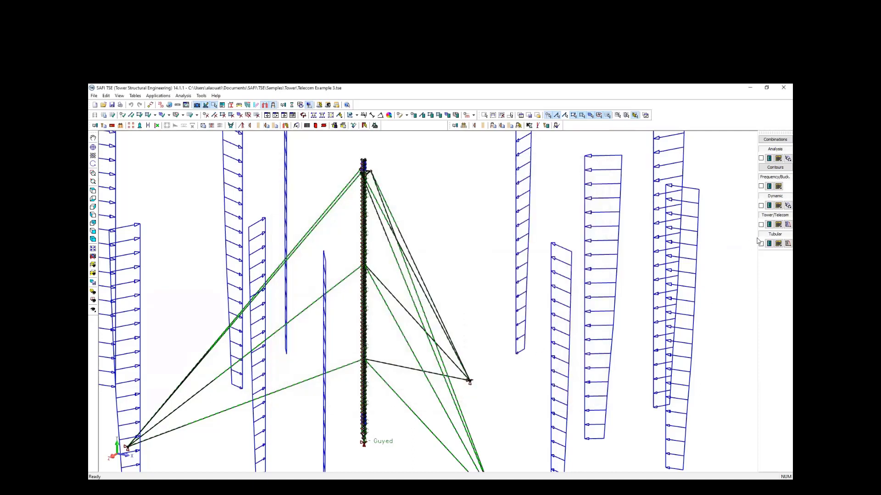
Display the Tower/Telecom maximum limit states with values on the whole guyed tower.
{"action": "left_click", "coordinate": [770, 225]}
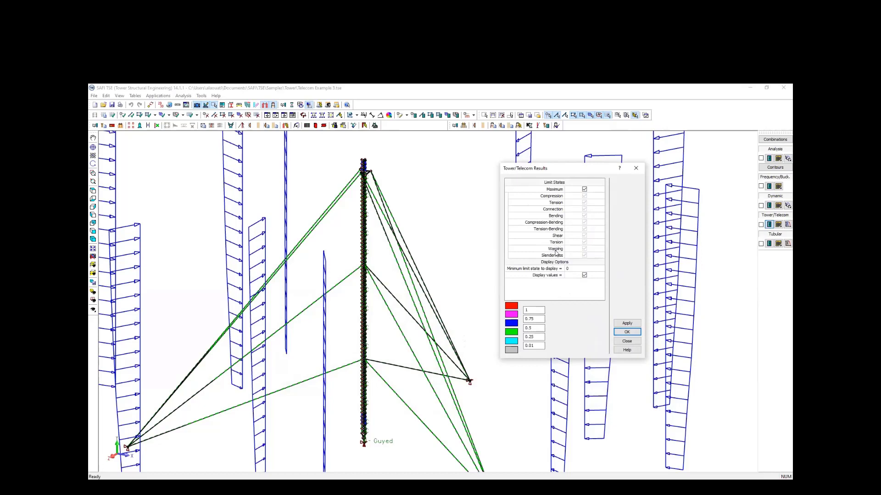
{"action": "left_click", "coordinate": [627, 332]}
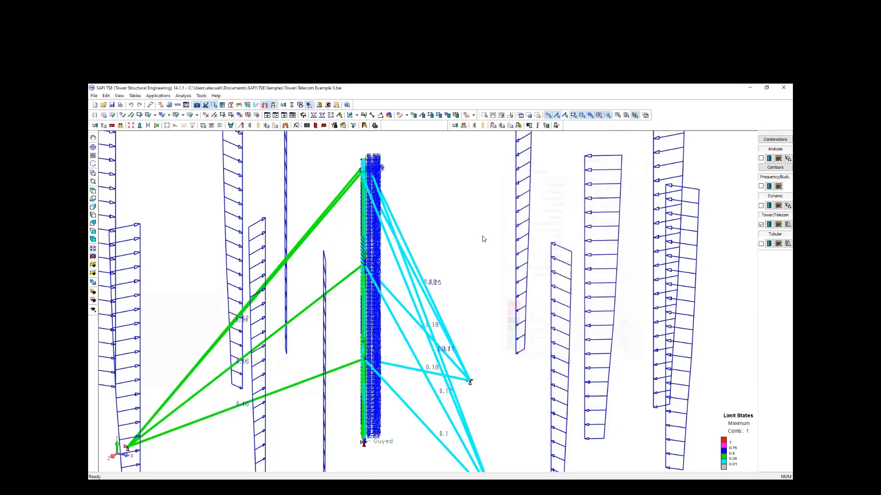
{"action": "scroll", "coordinate": [493, 239], "scroll_direction": "down", "scroll_amount": 3}
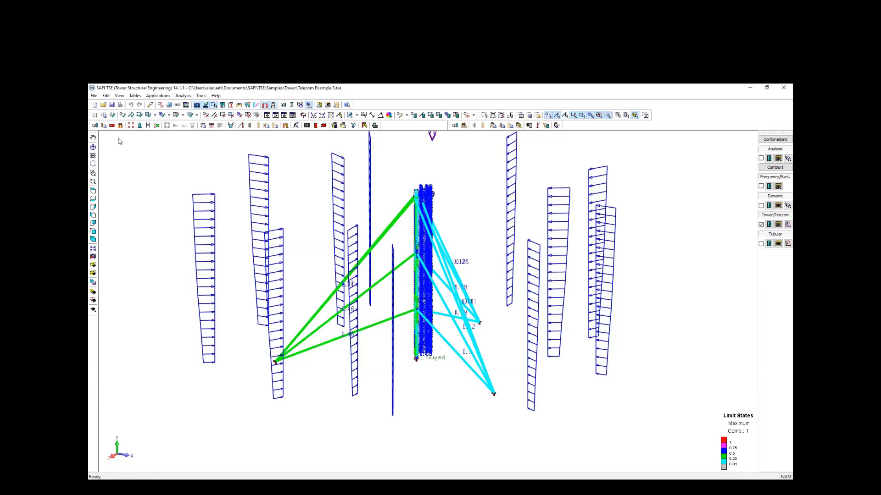
Open the Monopole Ex1.tse model from the Tubular samples folder.
{"action": "left_click", "coordinate": [94, 95]}
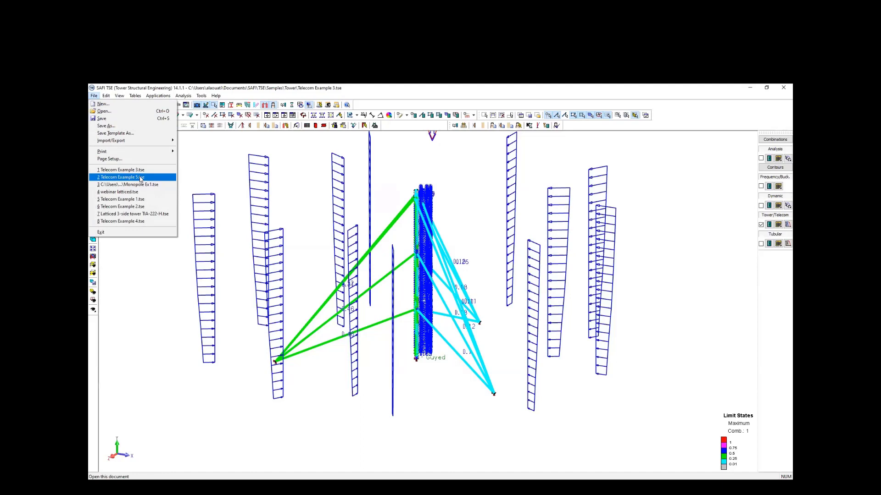
{"action": "left_click", "coordinate": [106, 111]}
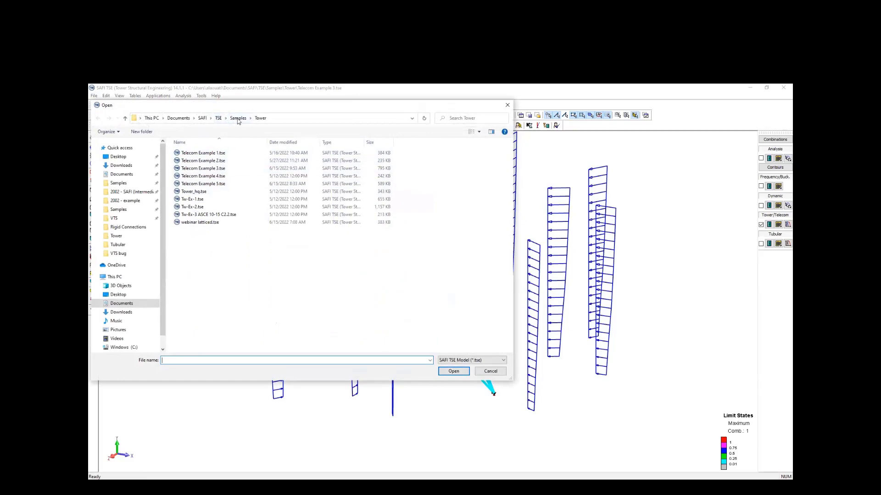
{"action": "left_click", "coordinate": [238, 118]}
{"action": "double_click", "coordinate": [195, 192]}
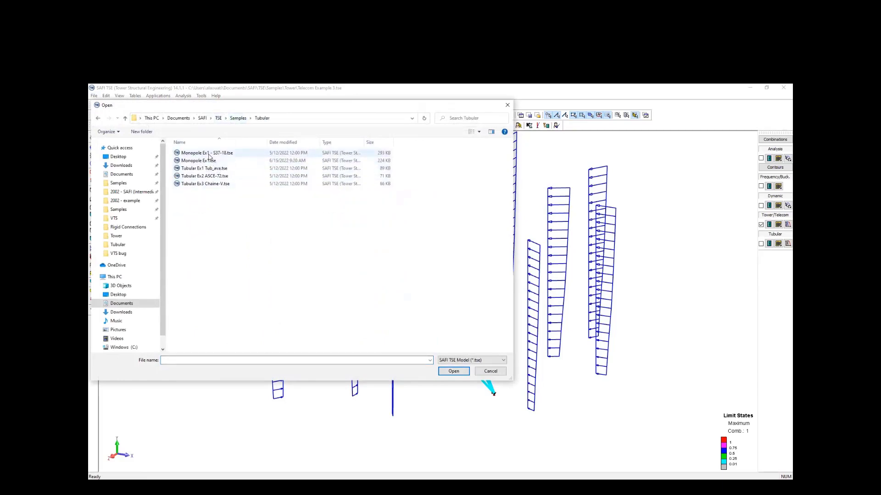
{"action": "double_click", "coordinate": [202, 160]}
{"action": "left_click", "coordinate": [415, 300]}
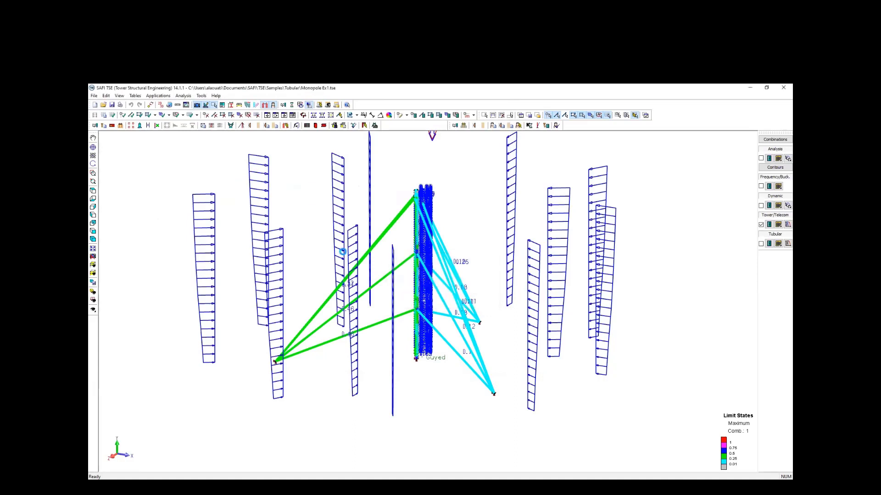
Review the TIA-222-H wind, ice and fatigue parameters of the monopole in the Wind and Ice Loads Generator, then close it without generating.
{"action": "scroll", "coordinate": [398, 233], "scroll_direction": "down", "scroll_amount": 2}
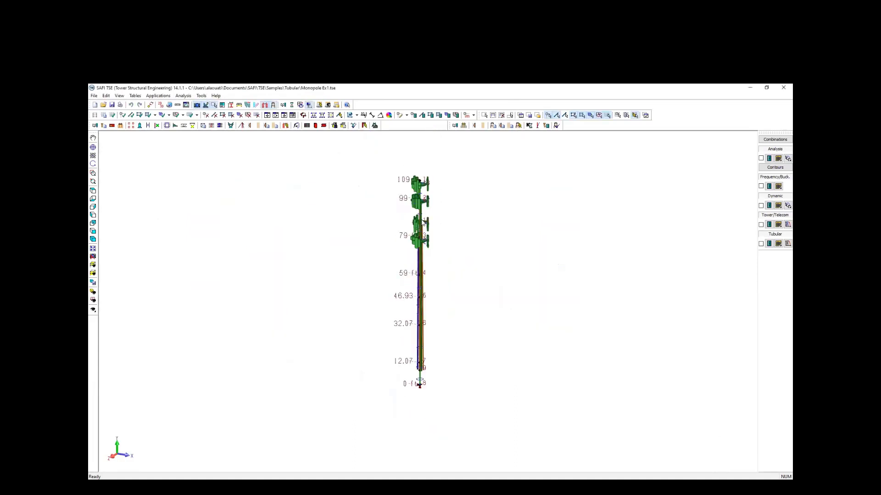
{"action": "scroll", "coordinate": [418, 222], "scroll_direction": "up", "scroll_amount": 2}
{"action": "scroll", "coordinate": [417, 222], "scroll_direction": "down", "scroll_amount": 1}
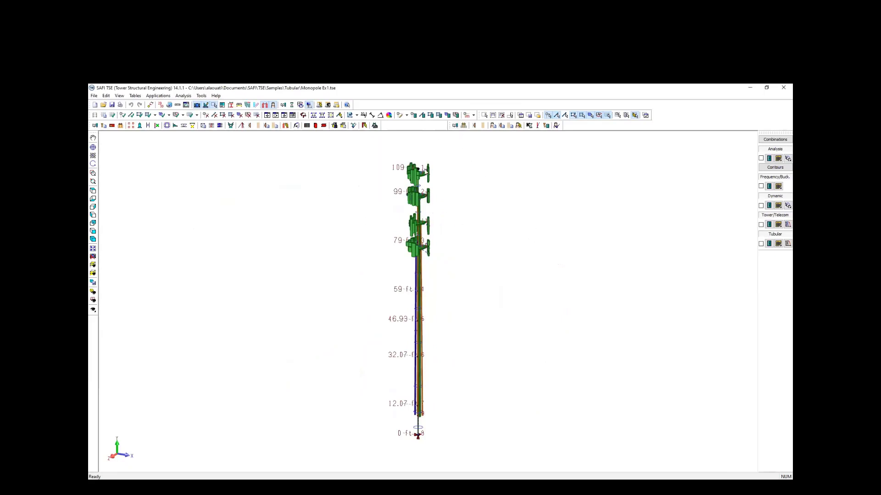
{"action": "scroll", "coordinate": [424, 220], "scroll_direction": "down", "scroll_amount": 1}
{"action": "scroll", "coordinate": [423, 219], "scroll_direction": "up", "scroll_amount": 1}
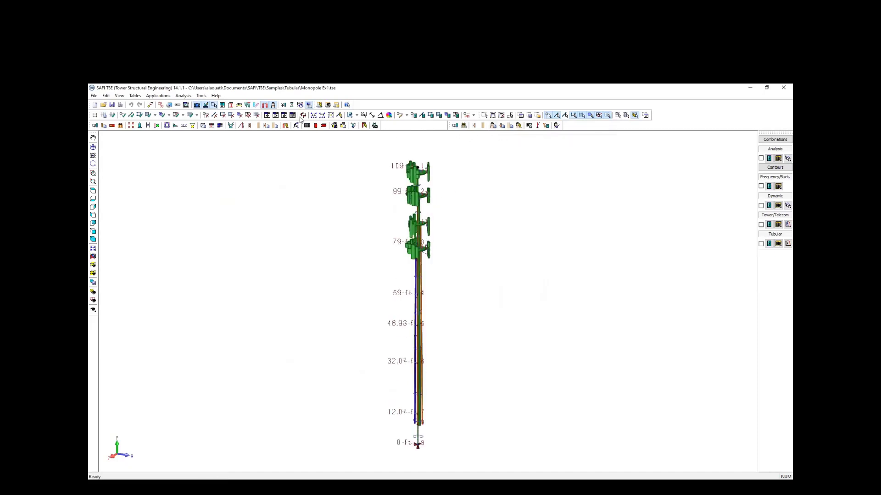
{"action": "left_click", "coordinate": [248, 105]}
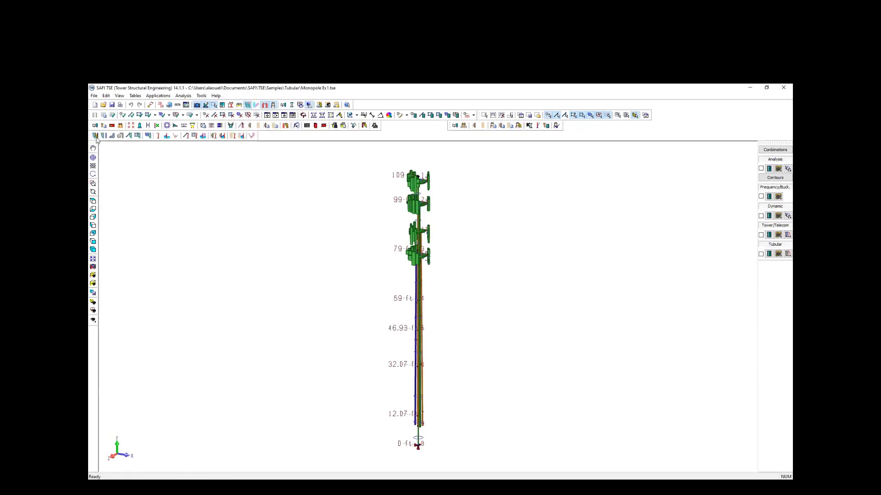
{"action": "left_click", "coordinate": [95, 136]}
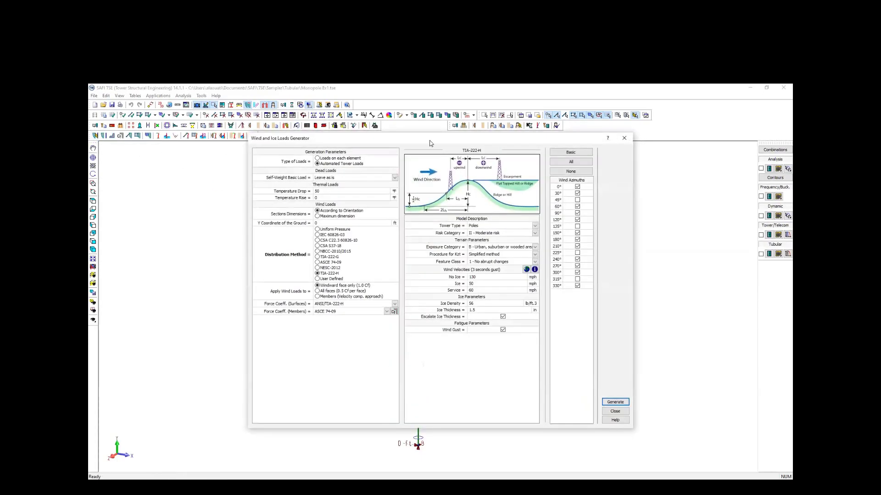
{"action": "left_click_drag", "start_coordinate": [430, 144], "coordinate": [431, 157]}
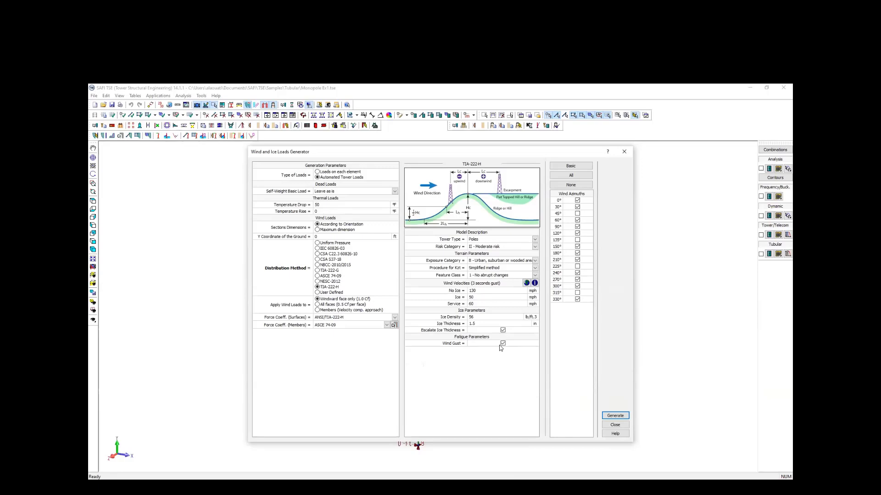
{"action": "left_click", "coordinate": [615, 425]}
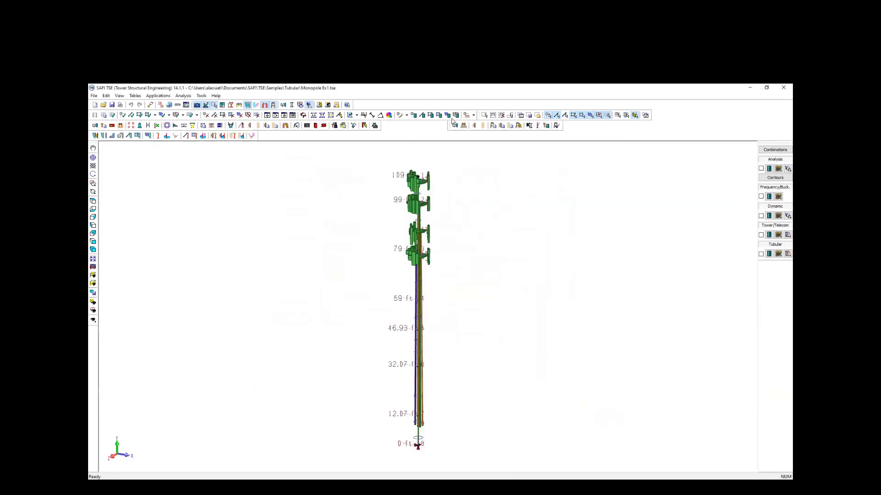
Review the load combinations table down to the Fatigue combinations F: Wf1 to F: Wf12, and close the load combinations.
{"action": "left_click", "coordinate": [468, 115]}
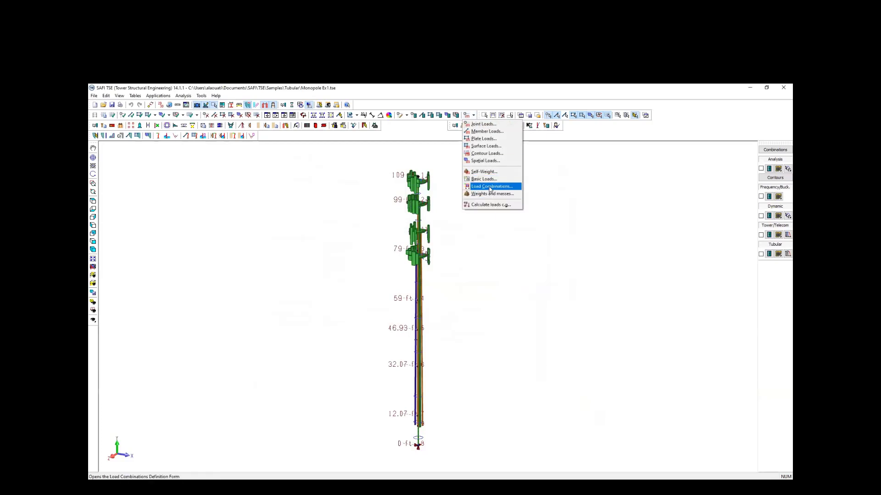
{"action": "left_click", "coordinate": [490, 187]}
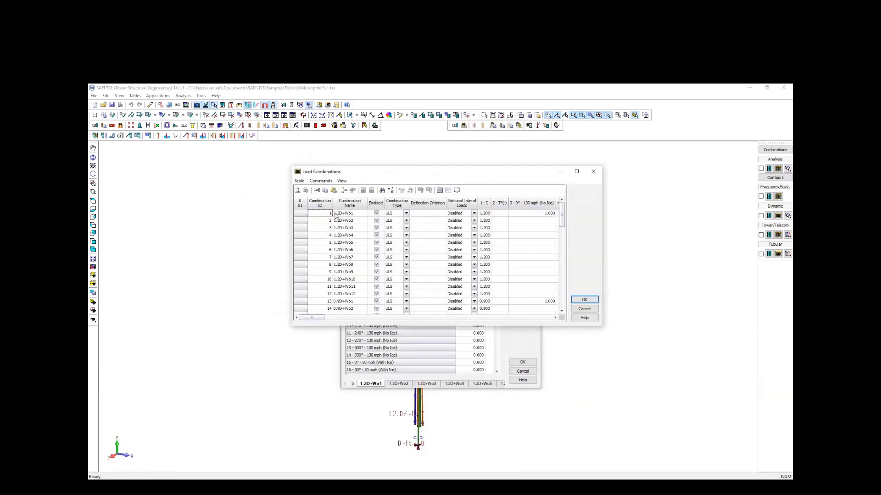
{"action": "scroll", "coordinate": [540, 281], "scroll_direction": "down", "scroll_amount": 6}
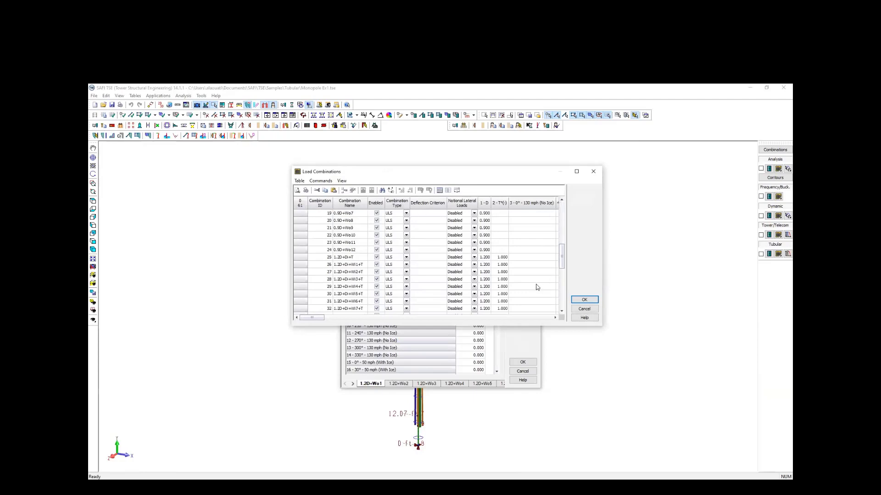
{"action": "scroll", "coordinate": [536, 285], "scroll_direction": "down", "scroll_amount": 9}
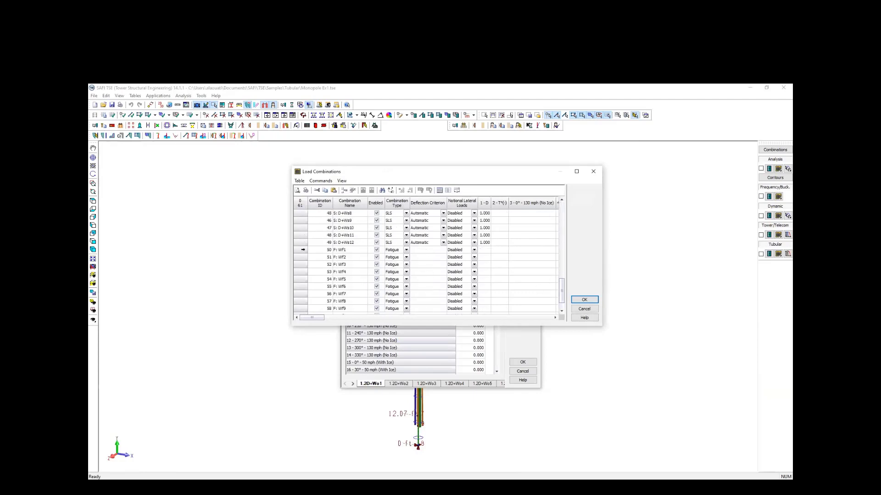
{"action": "left_click_drag", "start_coordinate": [302, 250], "coordinate": [303, 313]}
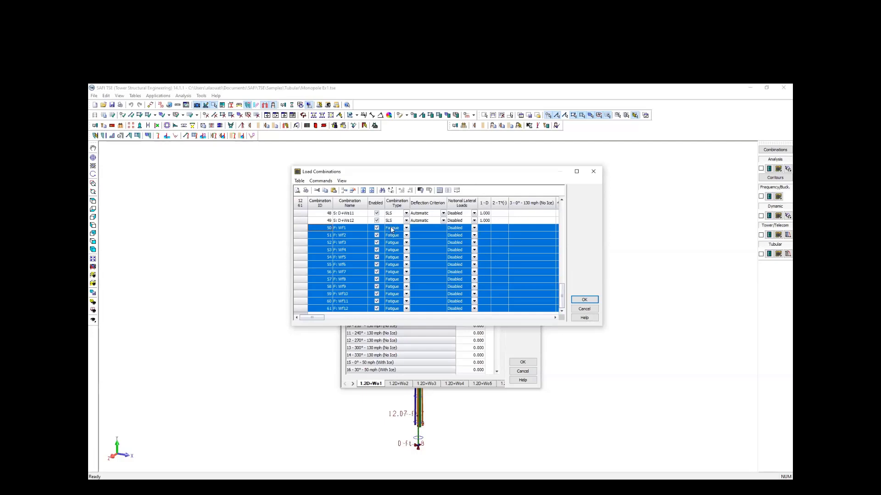
{"action": "left_click", "coordinate": [581, 300]}
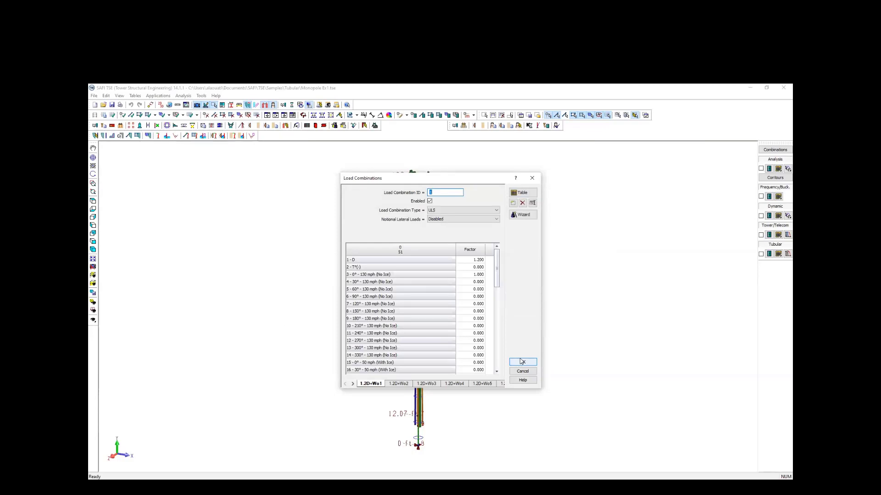
{"action": "left_click", "coordinate": [522, 362]}
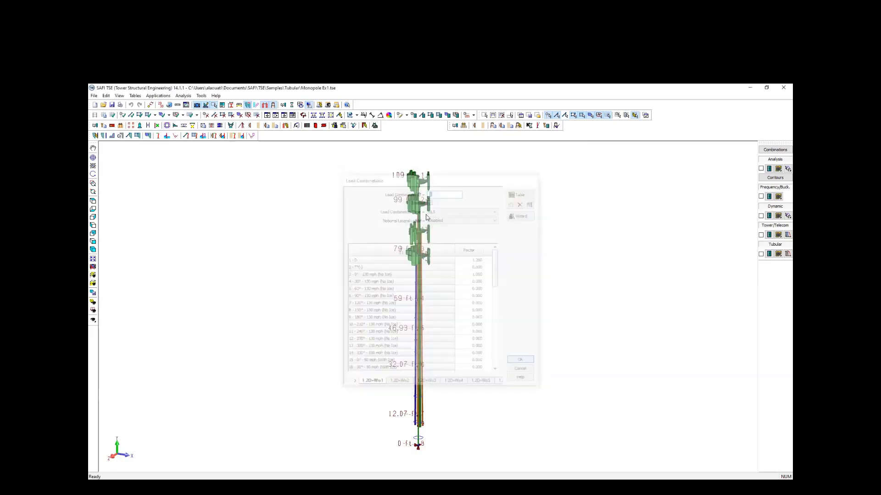
Open the Monopole Ex1 - S37-18.tse model without saving changes to the current one.
{"action": "scroll", "coordinate": [413, 161], "scroll_direction": "up", "scroll_amount": 3}
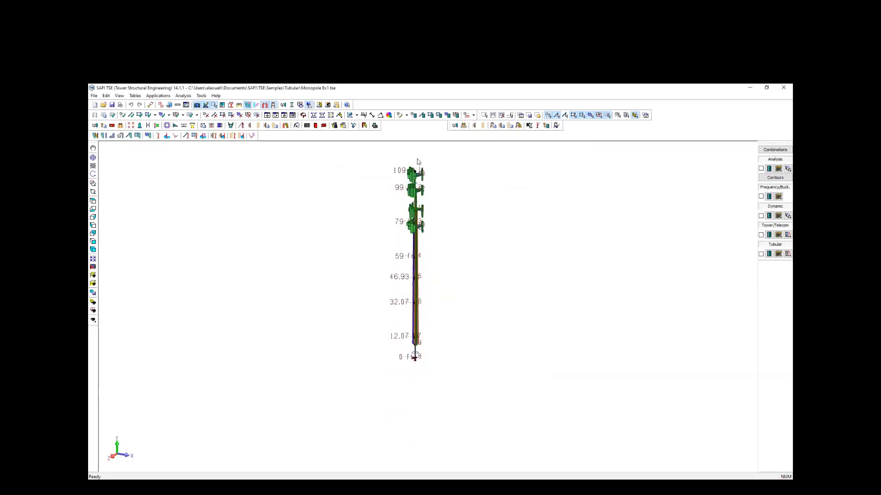
{"action": "left_click", "coordinate": [104, 104]}
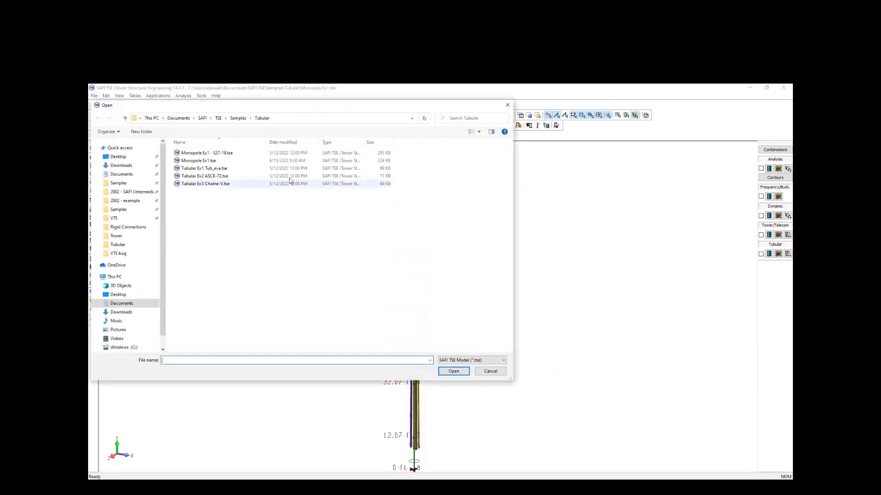
{"action": "double_click", "coordinate": [226, 152]}
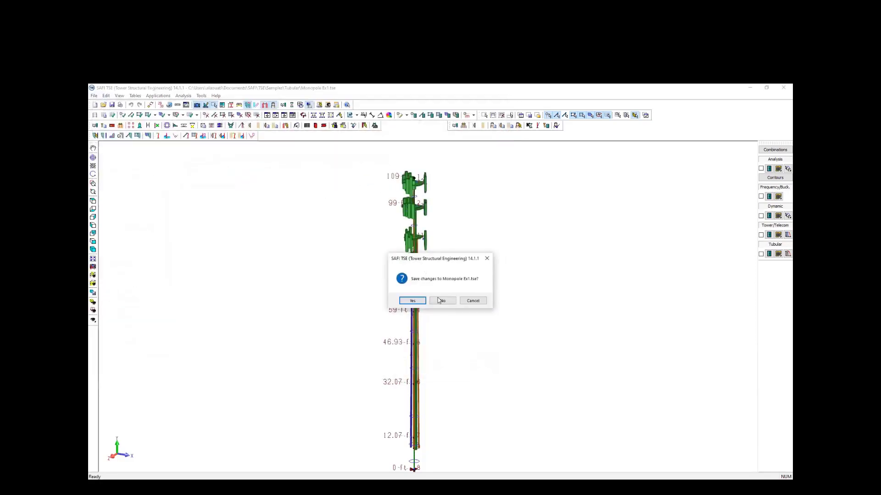
{"action": "left_click", "coordinate": [441, 300]}
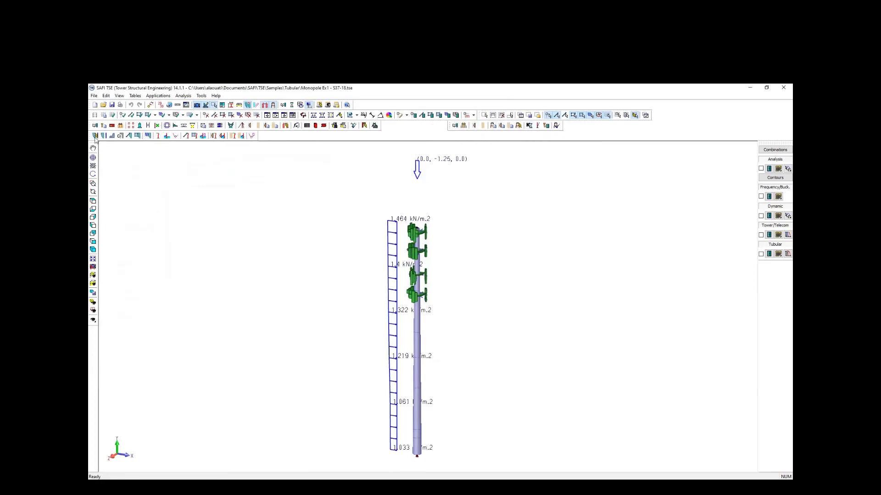
Open the Vortex Shedding Force Calculator from the CSA S37-18 fatigue parameters of the Wind and Ice Loads Generator.
{"action": "left_click", "coordinate": [137, 136]}
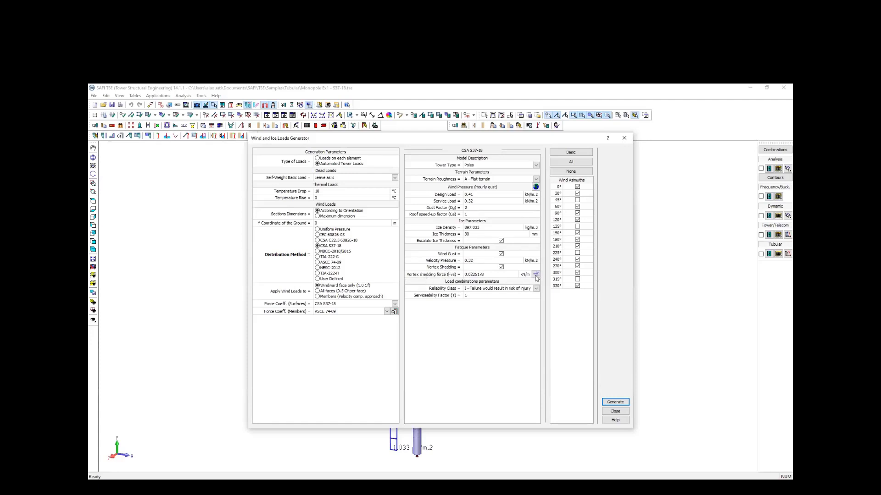
{"action": "left_click", "coordinate": [493, 276]}
{"action": "left_click", "coordinate": [536, 274]}
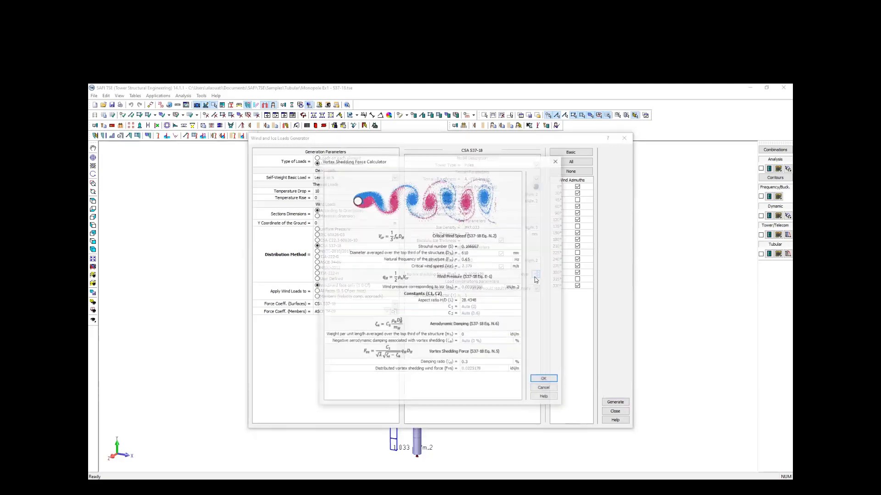
{"action": "left_click_drag", "start_coordinate": [414, 161], "coordinate": [396, 155]}
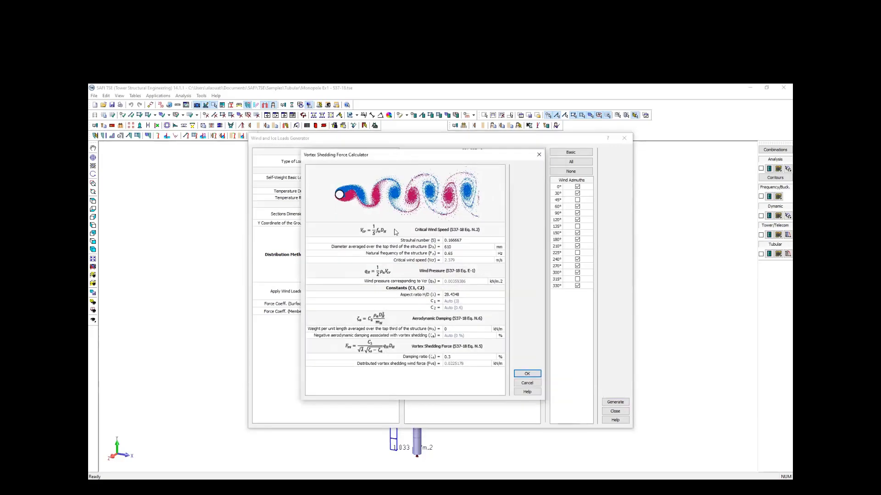
Examine the Strouhal number, averaged diameter, natural frequency and aspect ratio in the vortex shedding calculator, accept it and close the loads generator.
{"action": "left_click", "coordinate": [459, 240]}
{"action": "left_click", "coordinate": [457, 246]}
{"action": "left_click", "coordinate": [457, 254]}
{"action": "left_click", "coordinate": [460, 240]}
{"action": "left_click", "coordinate": [461, 247]}
{"action": "left_click", "coordinate": [457, 255]}
{"action": "left_click", "coordinate": [452, 295]}
{"action": "left_click", "coordinate": [523, 375]}
{"action": "left_click", "coordinate": [485, 276]}
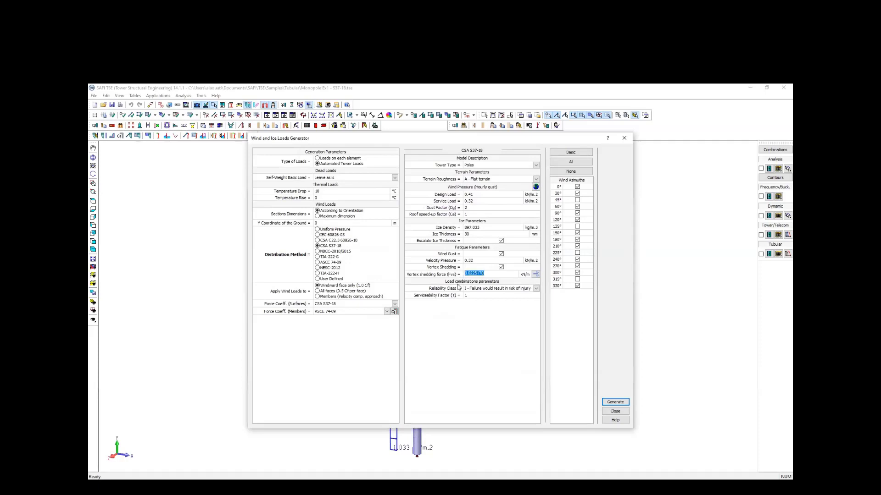
{"action": "left_click", "coordinate": [615, 411]}
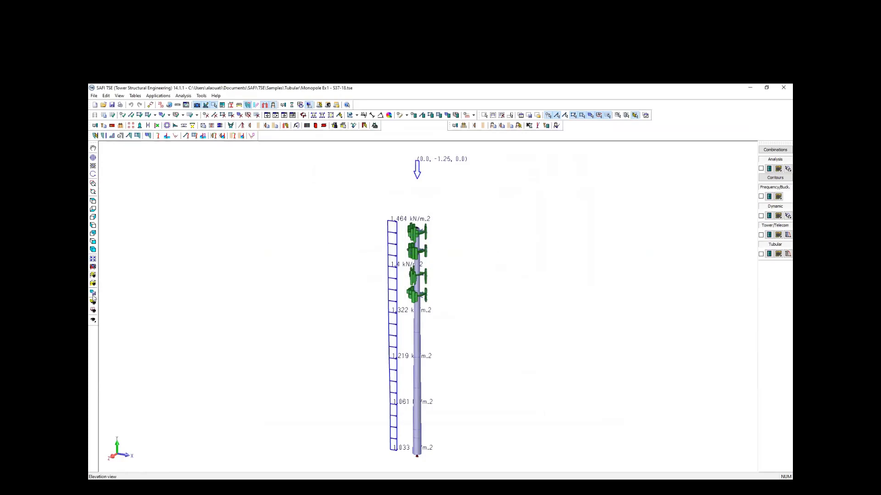
Switch the load visibility to basic loads and add the 0° FatigueWG load (39) to the display on the monopole.
{"action": "left_click", "coordinate": [93, 311]}
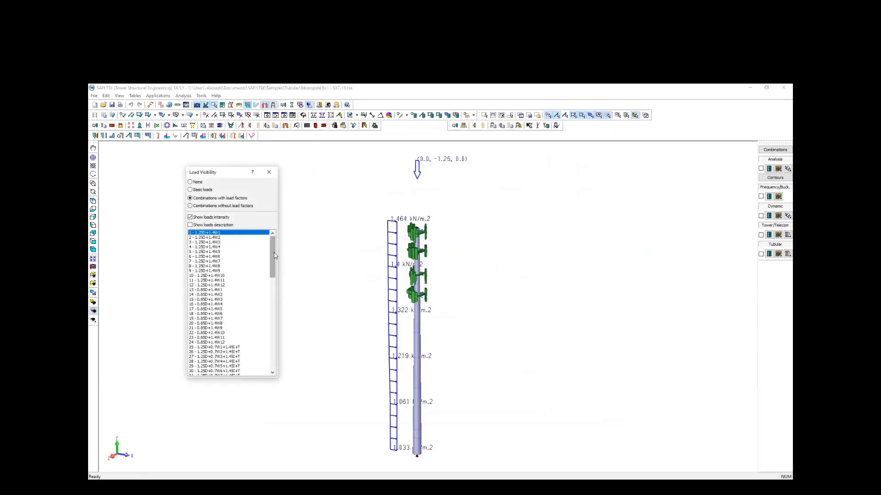
{"action": "left_click", "coordinate": [190, 189]}
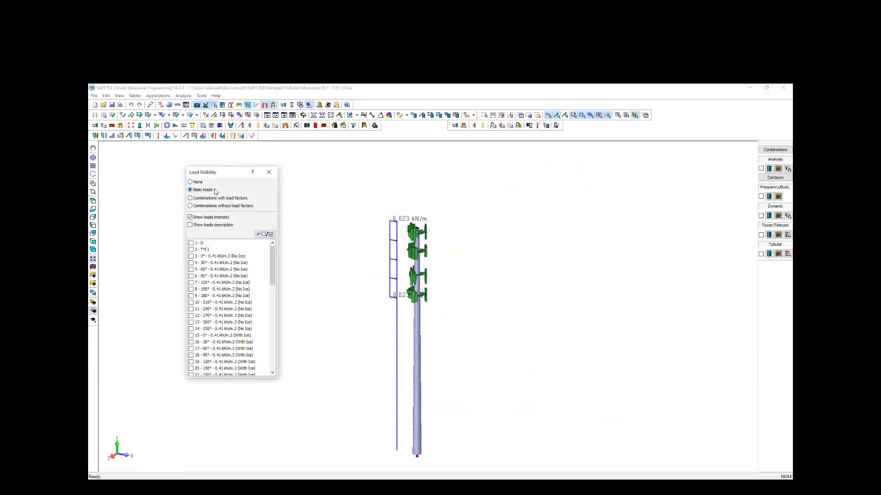
{"action": "left_click_drag", "start_coordinate": [272, 257], "coordinate": [268, 348]}
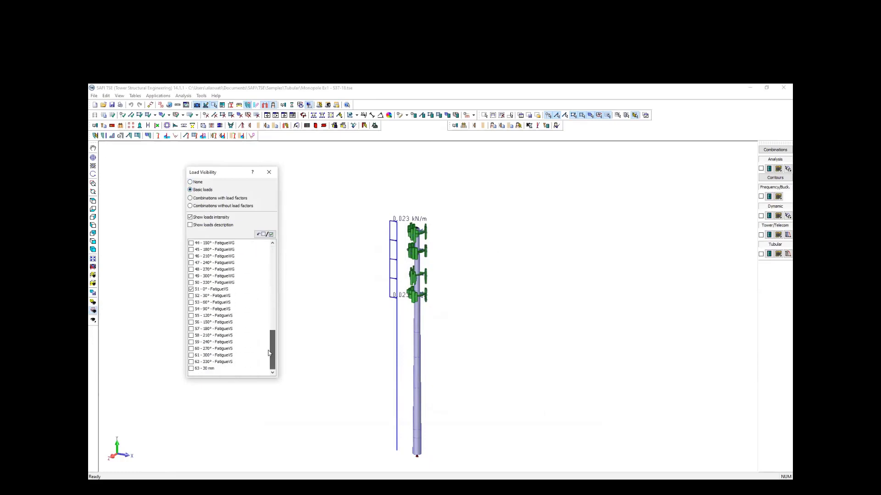
{"action": "scroll", "coordinate": [205, 269], "scroll_direction": "up", "scroll_amount": 2}
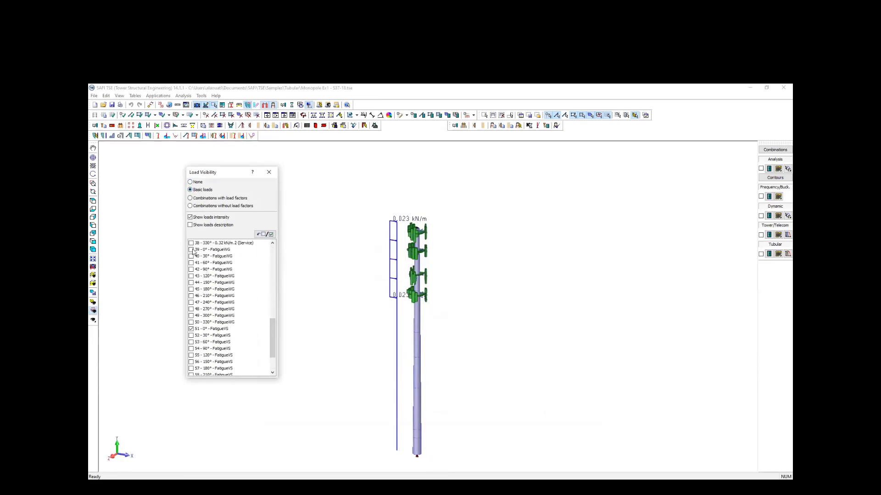
{"action": "left_click", "coordinate": [199, 251]}
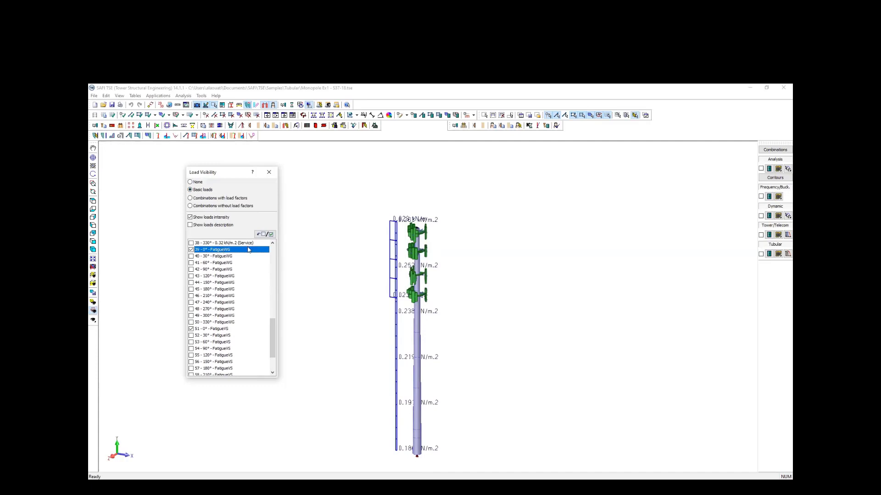
{"action": "scroll", "coordinate": [406, 243], "scroll_direction": "up", "scroll_amount": 2}
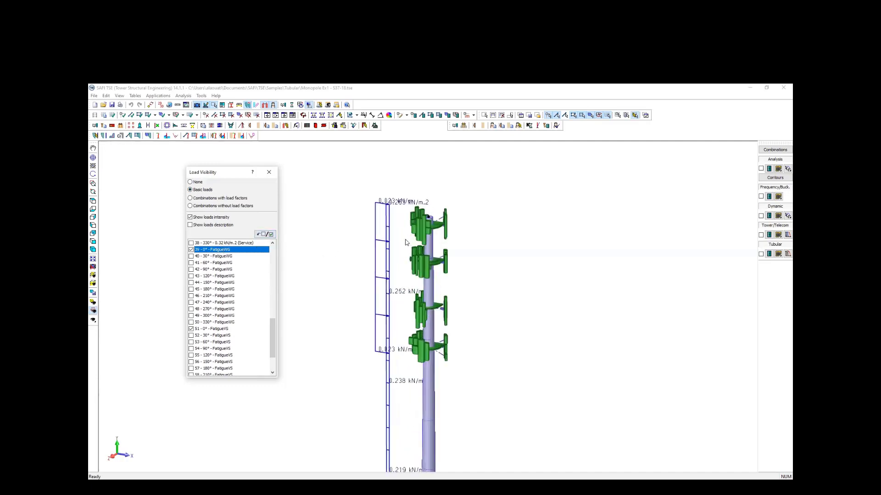
{"action": "scroll", "coordinate": [332, 238], "scroll_direction": "down", "scroll_amount": 2}
{"action": "scroll", "coordinate": [205, 266], "scroll_direction": "up", "scroll_amount": 5}
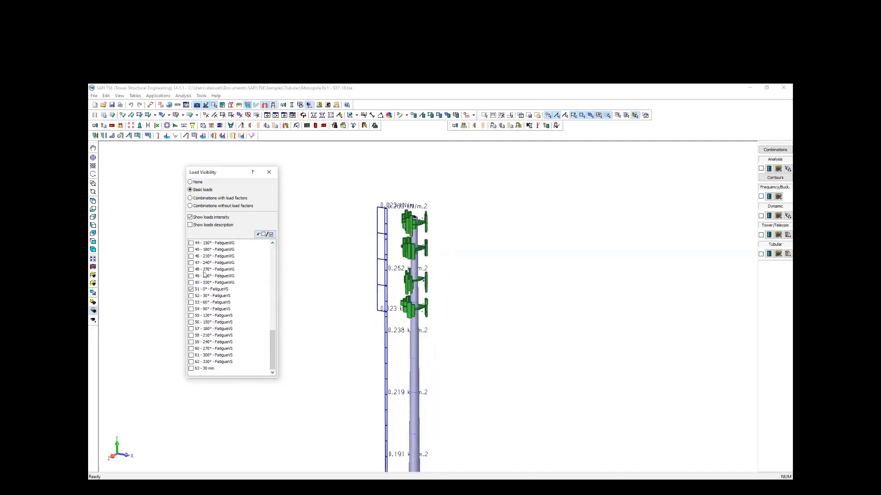
Clear all displayed basic loads and show only the 0° FatigueWG load (39) on the monopole.
{"action": "left_click", "coordinate": [265, 234]}
{"action": "scroll", "coordinate": [233, 285], "scroll_direction": "down", "scroll_amount": 2}
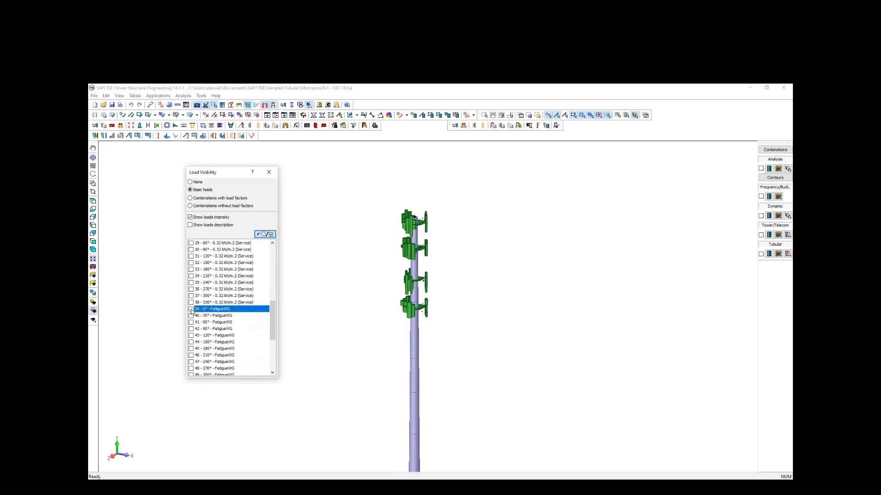
{"action": "left_click", "coordinate": [192, 309]}
{"action": "scroll", "coordinate": [399, 215], "scroll_direction": "down", "scroll_amount": 3}
{"action": "scroll", "coordinate": [408, 238], "scroll_direction": "up", "scroll_amount": 1}
{"action": "middle_click_drag", "start_coordinate": [434, 246], "coordinate": [436, 246]}
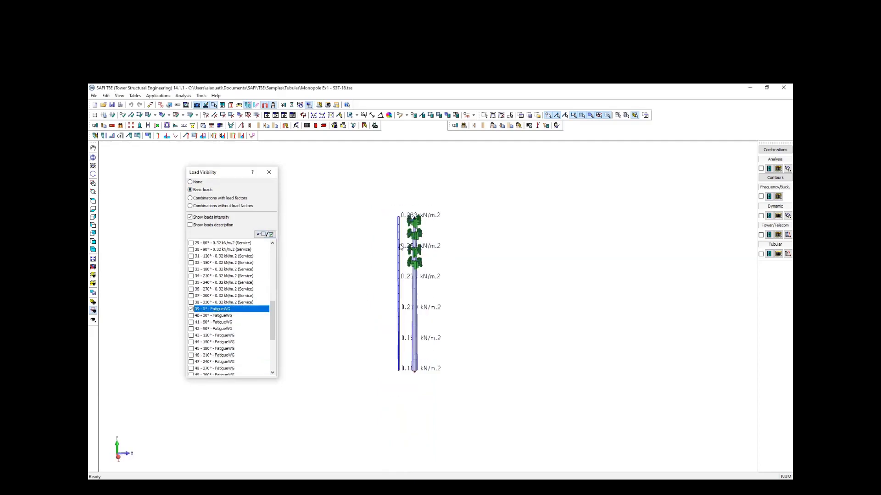
{"action": "scroll", "coordinate": [401, 246], "scroll_direction": "up", "scroll_amount": 2}
Hide the 0° FatigueWG load and display the 0° FatigueVS vortex shedding load (51) instead.
{"action": "left_click", "coordinate": [198, 310]}
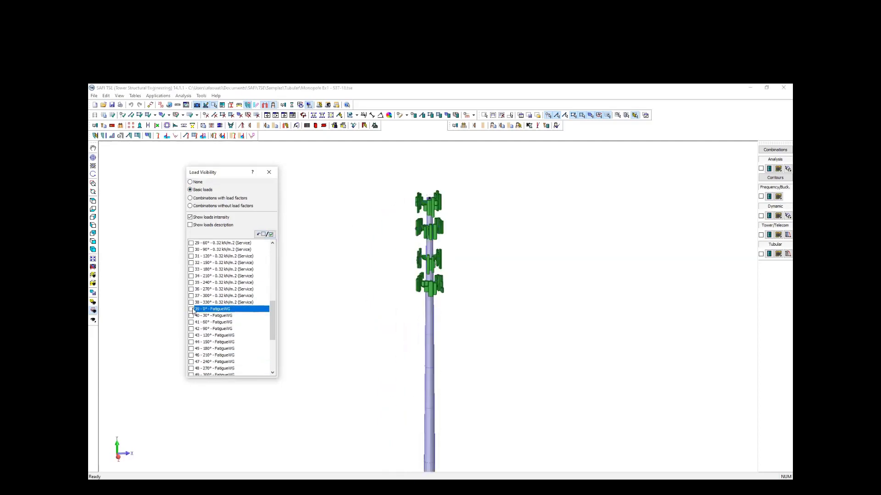
{"action": "scroll", "coordinate": [195, 302], "scroll_direction": "down", "scroll_amount": 5}
{"action": "left_click", "coordinate": [191, 290]}
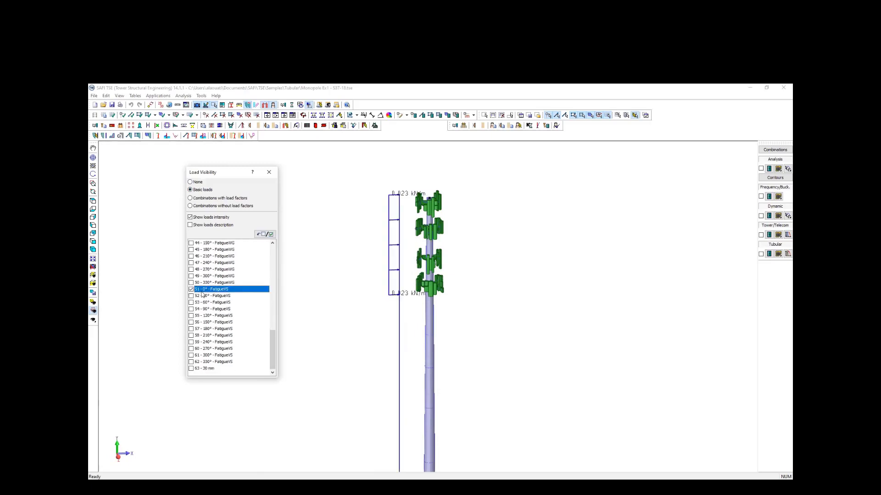
{"action": "middle_click_drag", "start_coordinate": [398, 228], "coordinate": [393, 207]}
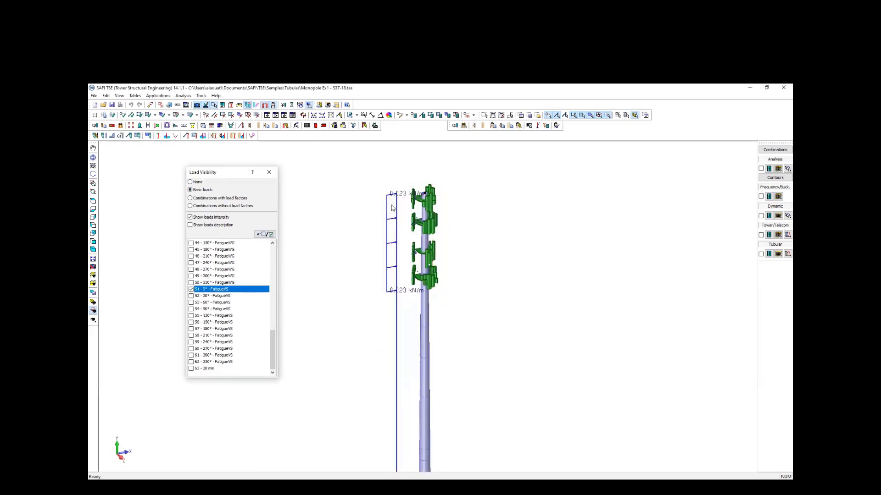
Hide the 0° FatigueVS load (51) on the monopole and close the load visibility settings.
{"action": "middle_click_drag", "start_coordinate": [393, 241], "coordinate": [372, 207]}
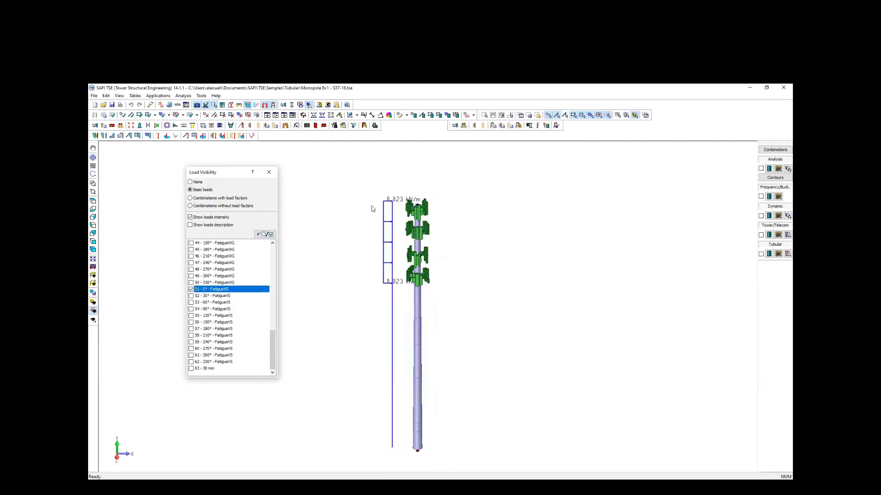
{"action": "middle_click_drag", "start_coordinate": [377, 241], "coordinate": [393, 244]}
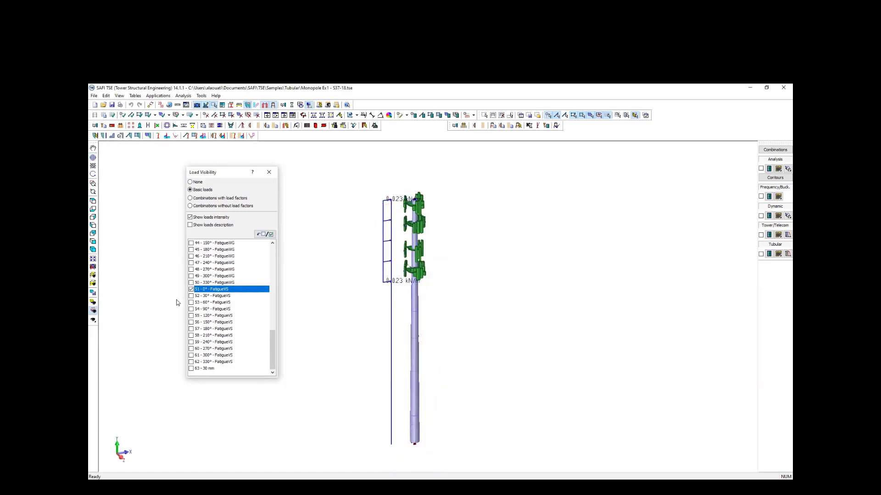
{"action": "left_click", "coordinate": [191, 289]}
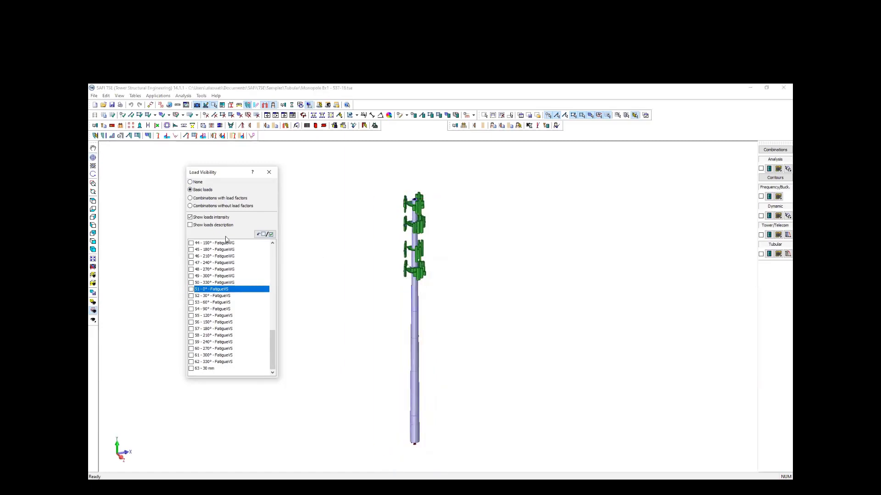
{"action": "left_click", "coordinate": [269, 172]}
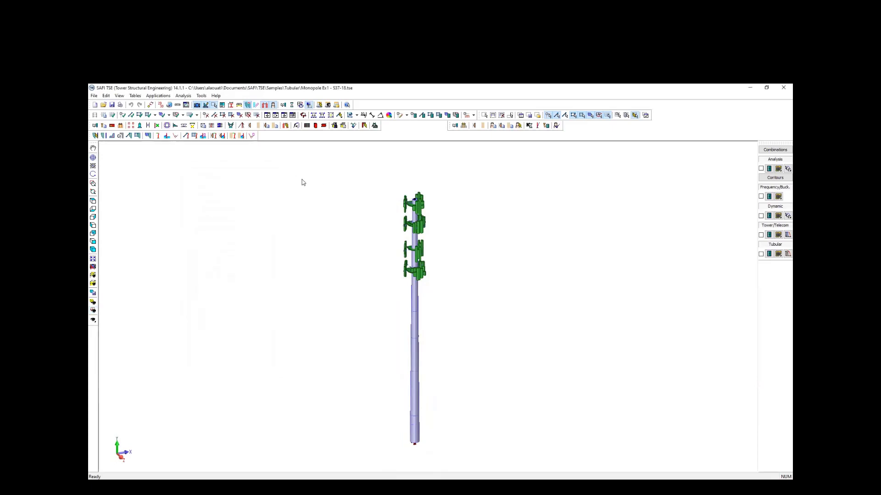
Examine the fatigue threshold stresses for flange plates, welds, slip splices and base plate in the monopole generator.
{"action": "left_click", "coordinate": [493, 125]}
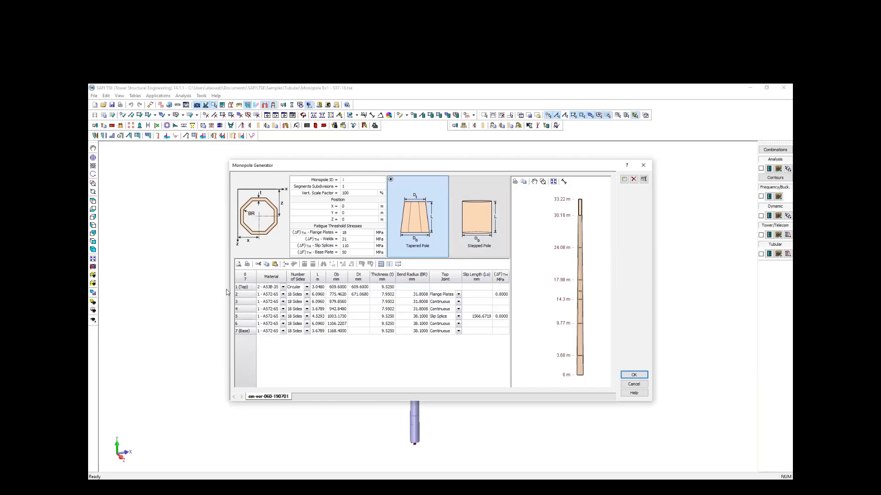
{"action": "left_click_drag", "start_coordinate": [374, 168], "coordinate": [351, 157]}
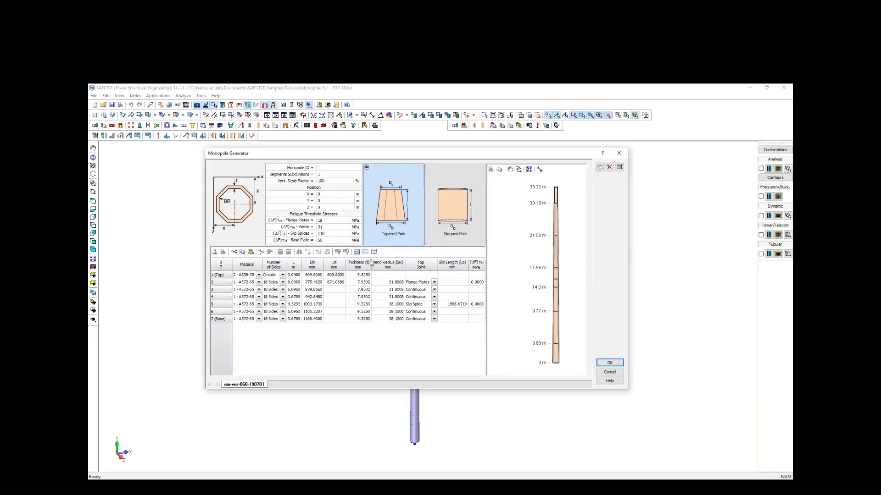
{"action": "left_click", "coordinate": [326, 221]}
{"action": "left_click", "coordinate": [324, 227]}
{"action": "left_click", "coordinate": [326, 240]}
{"action": "left_click", "coordinate": [322, 239]}
{"action": "double_click", "coordinate": [322, 227]}
{"action": "double_click", "coordinate": [324, 240]}
Set the fatigue threshold stress of the slip splice joint on segment 5 to 30 MPa and accept the monopole.
{"action": "left_click", "coordinate": [475, 305]}
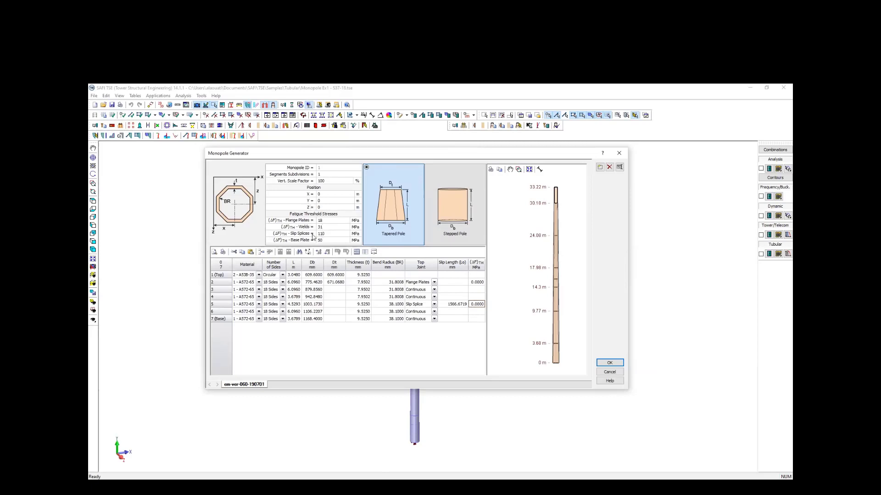
{"action": "left_click", "coordinate": [475, 304]}
{"action": "type", "text": "30"}
{"action": "left_click", "coordinate": [466, 329]}
{"action": "left_click", "coordinate": [608, 364]}
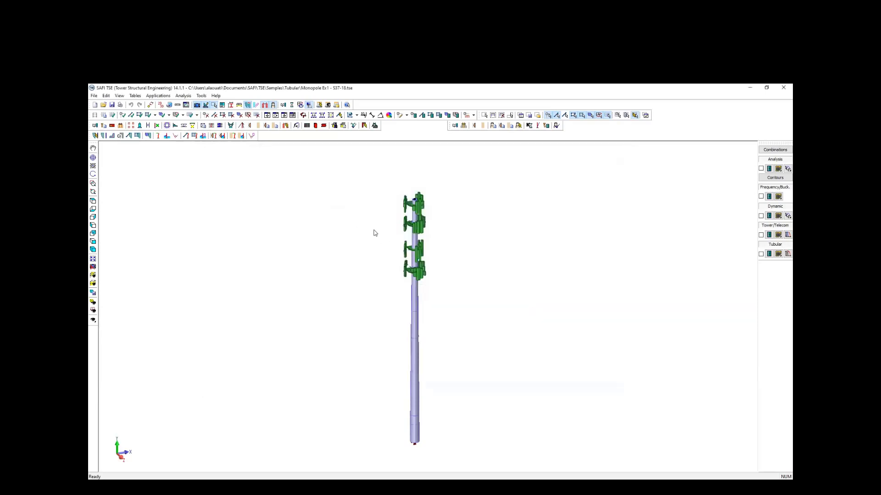
Review the verified stresses and maximum stress of each member in the Fatigue Parameters table and accept it.
{"action": "scroll", "coordinate": [435, 223], "scroll_direction": "up", "scroll_amount": 1}
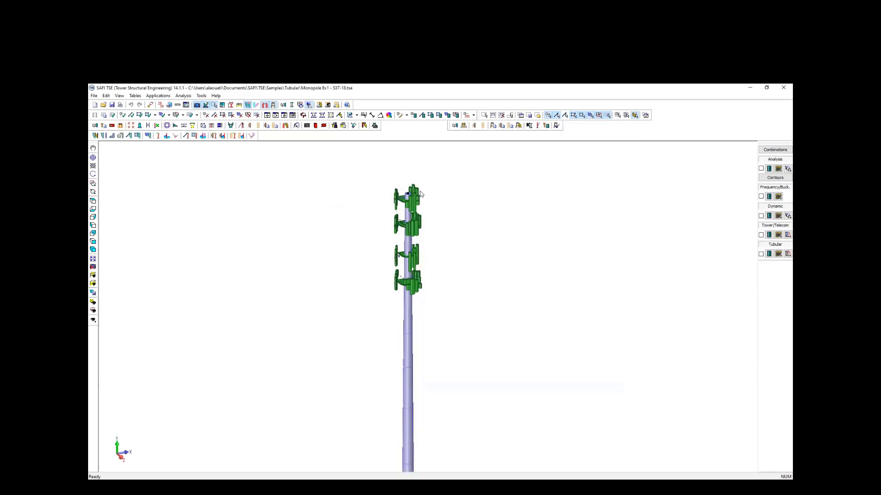
{"action": "scroll", "coordinate": [420, 194], "scroll_direction": "down", "scroll_amount": 2}
{"action": "scroll", "coordinate": [408, 189], "scroll_direction": "up", "scroll_amount": 2}
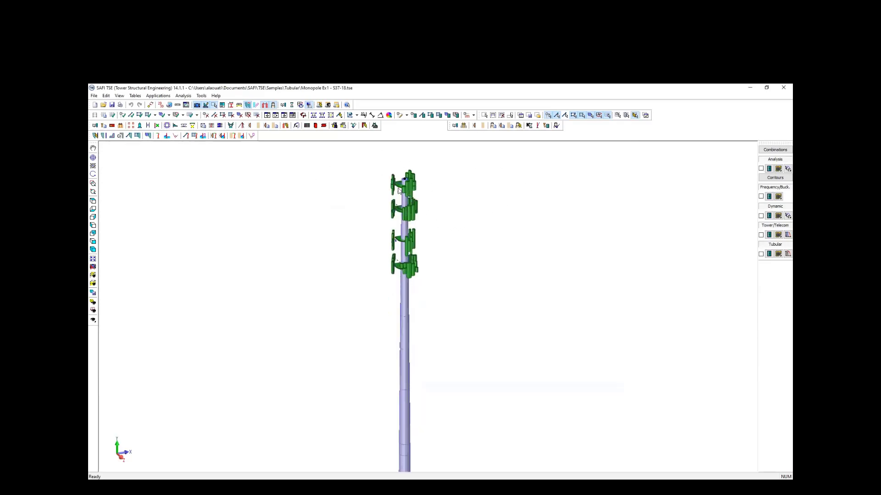
{"action": "scroll", "coordinate": [399, 190], "scroll_direction": "down", "scroll_amount": 1}
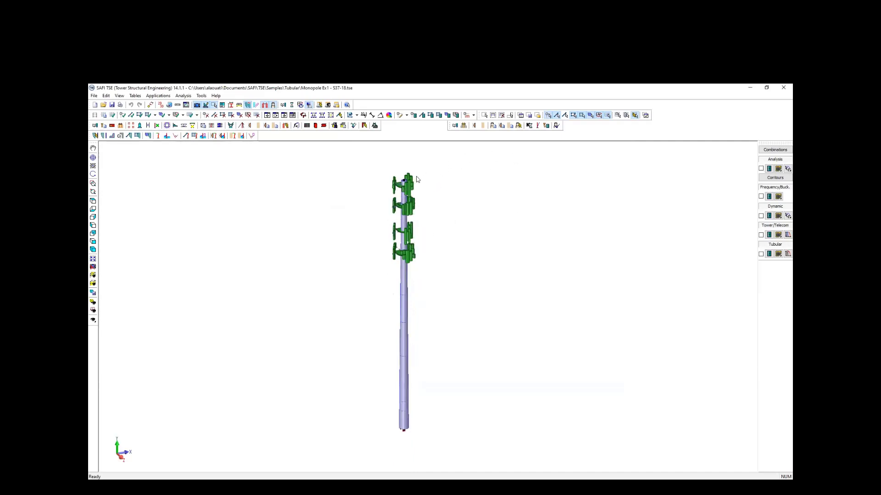
{"action": "left_click", "coordinate": [546, 126]}
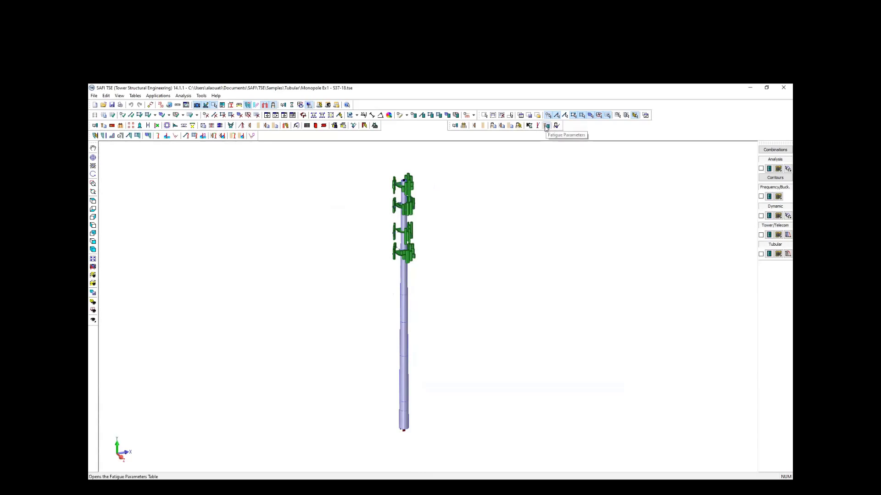
{"action": "left_click_drag", "start_coordinate": [427, 177], "coordinate": [575, 189]}
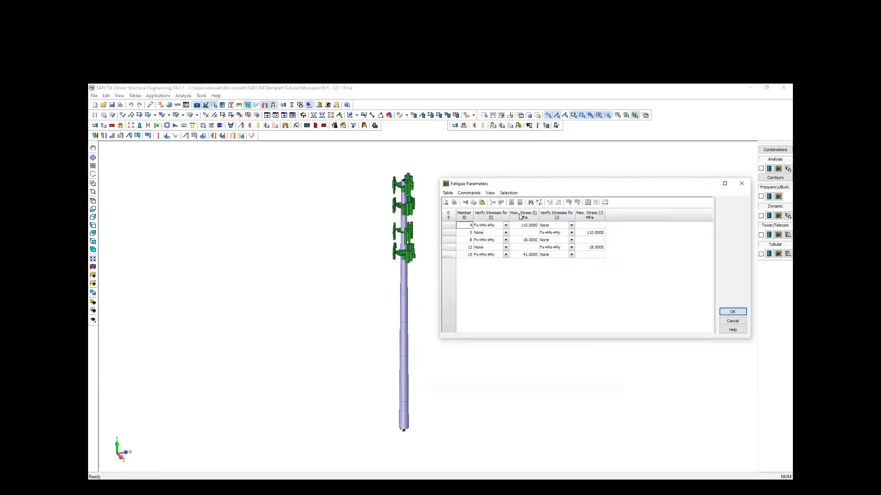
{"action": "left_click", "coordinate": [450, 225]}
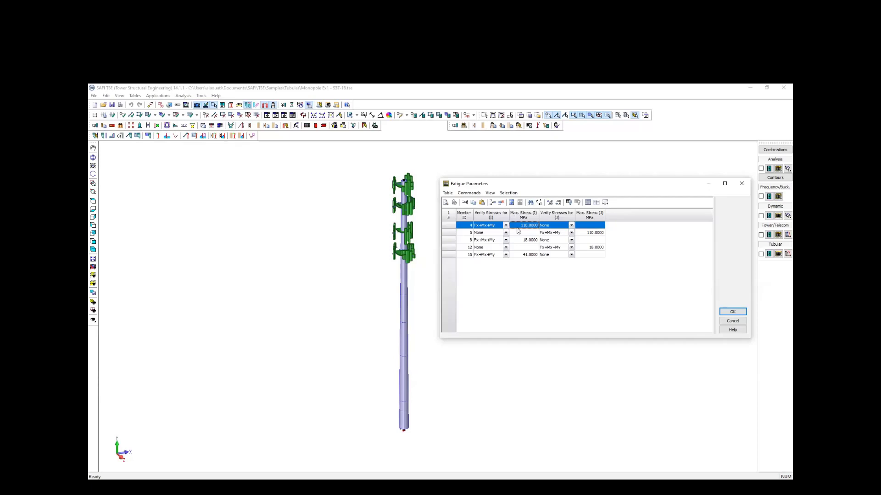
{"action": "left_click", "coordinate": [733, 312]}
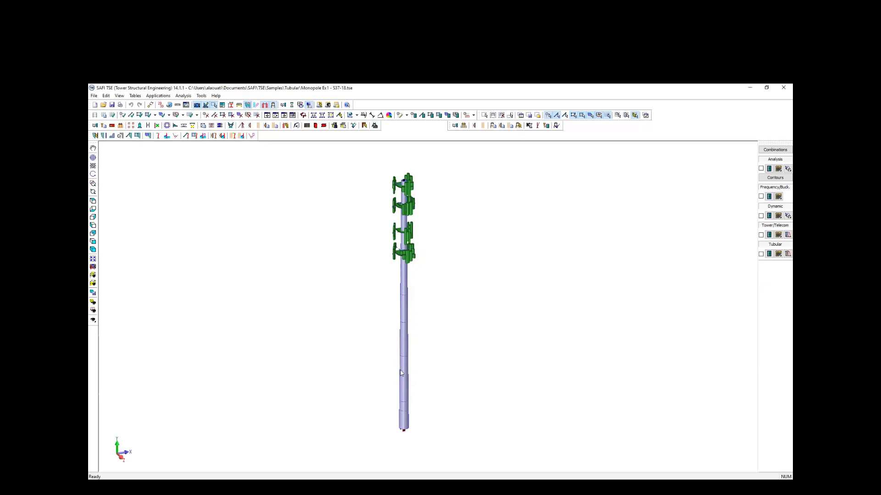
For the Tub943x880x7.95 pole member, verify the fatigue stress range at the member end for Fx+Mx+My with a 20 MPa threshold.
{"action": "scroll", "coordinate": [405, 310], "scroll_direction": "up", "scroll_amount": 3}
{"action": "scroll", "coordinate": [405, 305], "scroll_direction": "down", "scroll_amount": 3}
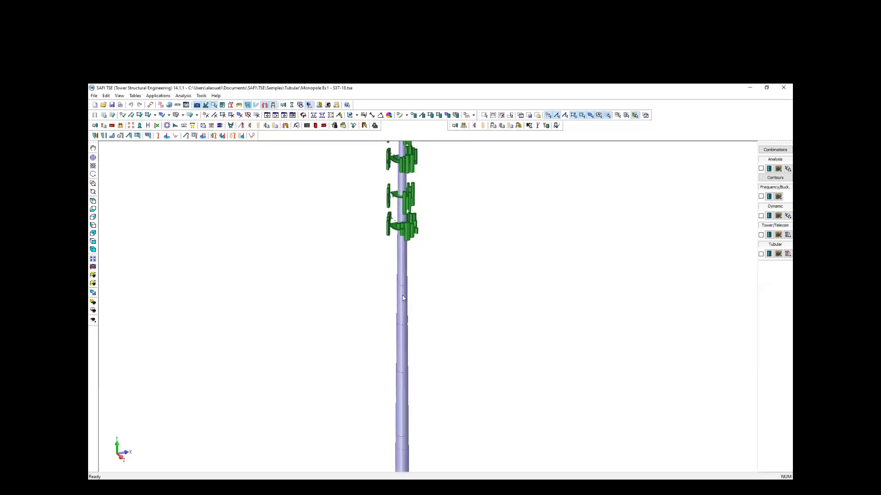
{"action": "double_click", "coordinate": [400, 301]}
{"action": "left_click_drag", "start_coordinate": [427, 156], "coordinate": [548, 163]}
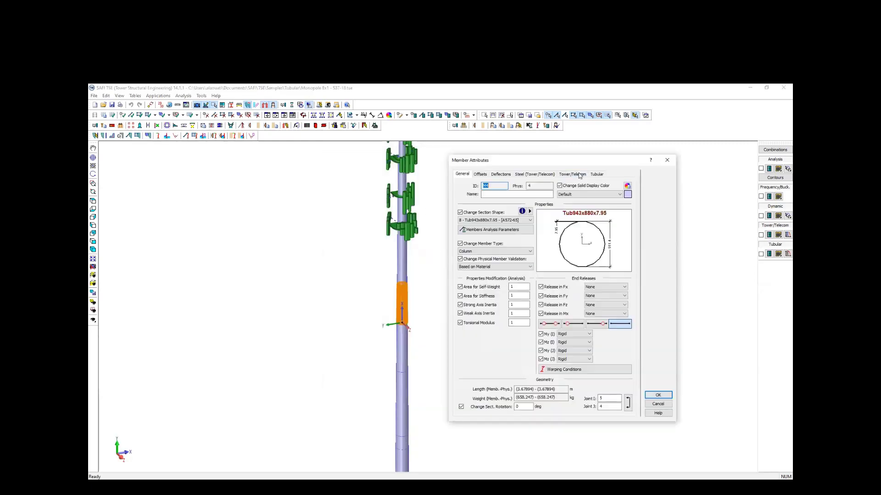
{"action": "left_click", "coordinate": [596, 175]}
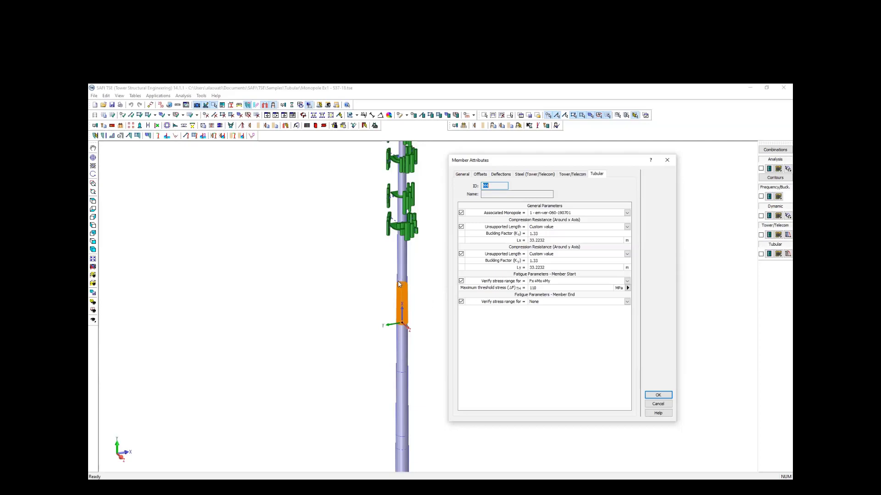
{"action": "left_click", "coordinate": [546, 302]}
{"action": "left_click", "coordinate": [539, 323]}
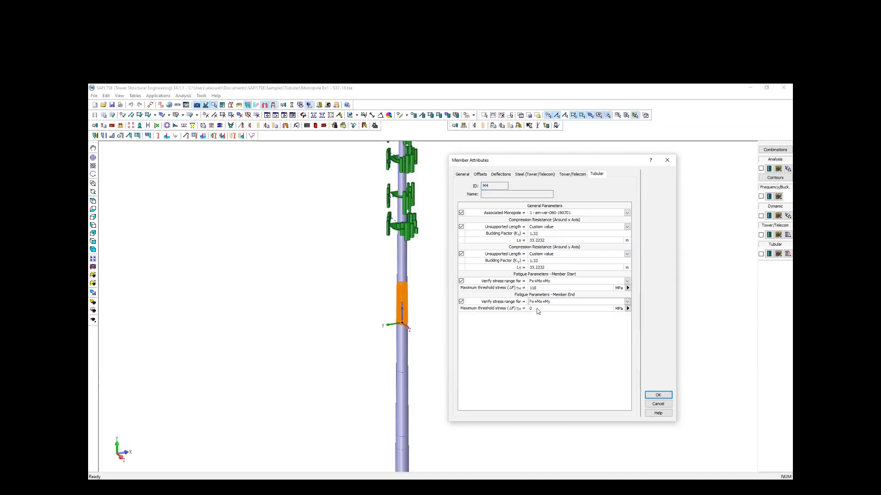
{"action": "left_click", "coordinate": [544, 308]}
{"action": "type", "text": "20"}
{"action": "double_click", "coordinate": [532, 308]}
{"action": "left_click", "coordinate": [650, 398]}
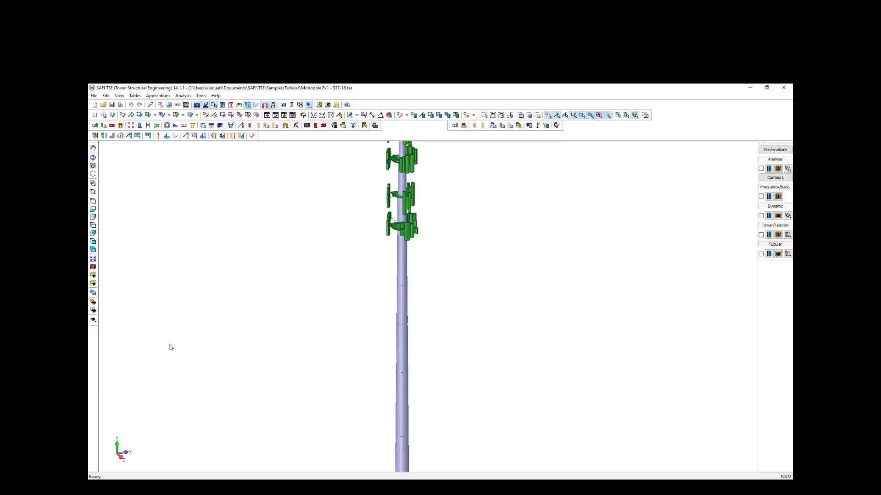
Hide the antennas in the spatial objects display so the bare upper part of the monopole can be inspected.
{"action": "scroll", "coordinate": [369, 275], "scroll_direction": "down", "scroll_amount": 5}
{"action": "scroll", "coordinate": [402, 222], "scroll_direction": "up", "scroll_amount": 6}
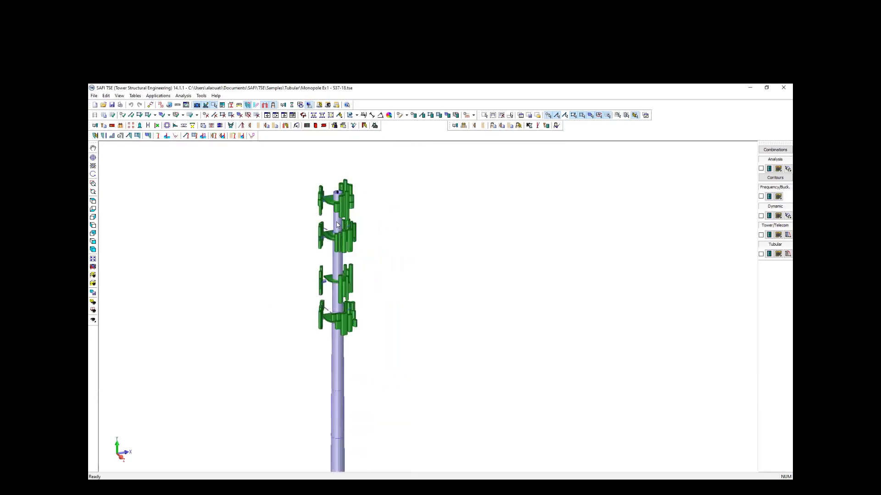
{"action": "middle_click_drag", "start_coordinate": [342, 216], "coordinate": [366, 209]}
{"action": "scroll", "coordinate": [341, 216], "scroll_direction": "up", "scroll_amount": 2}
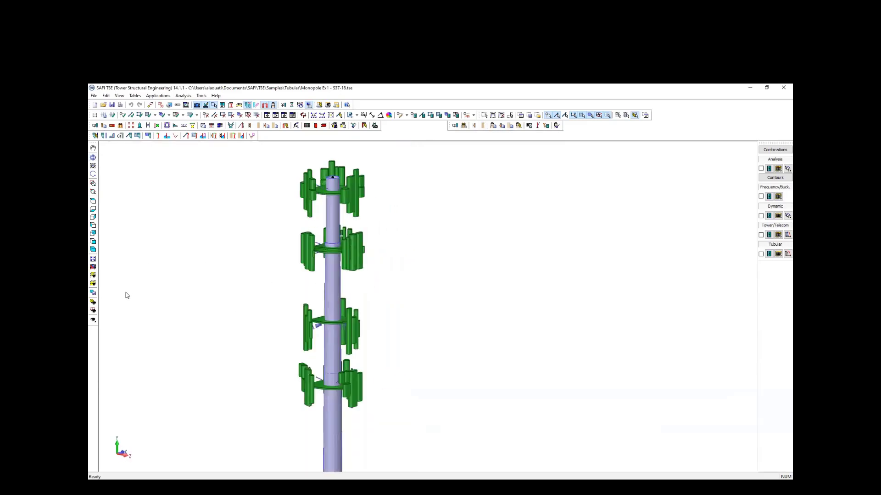
{"action": "left_click", "coordinate": [93, 302]}
{"action": "mouse_move", "coordinate": [151, 334]}
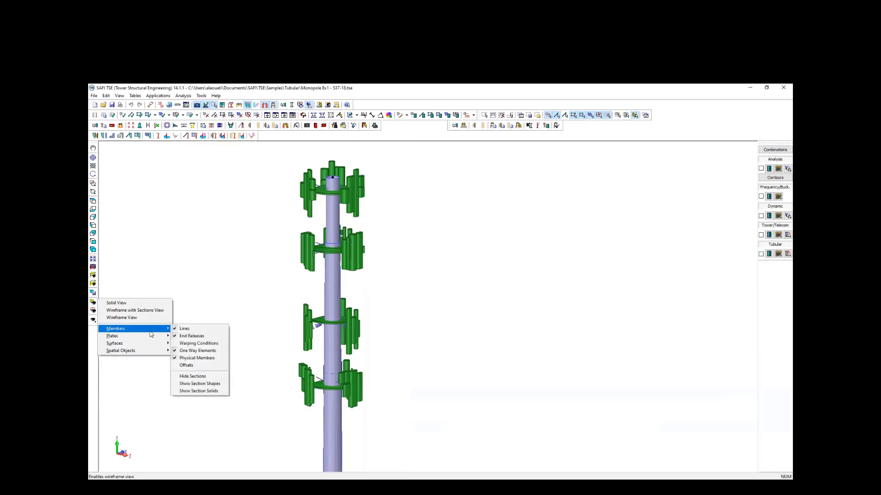
{"action": "mouse_move", "coordinate": [151, 351]}
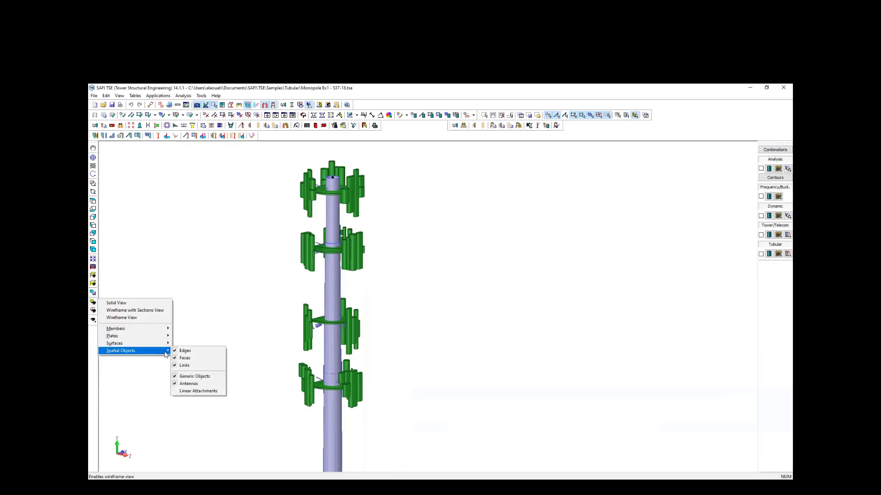
{"action": "left_click", "coordinate": [186, 384]}
{"action": "scroll", "coordinate": [332, 189], "scroll_direction": "up", "scroll_amount": 2}
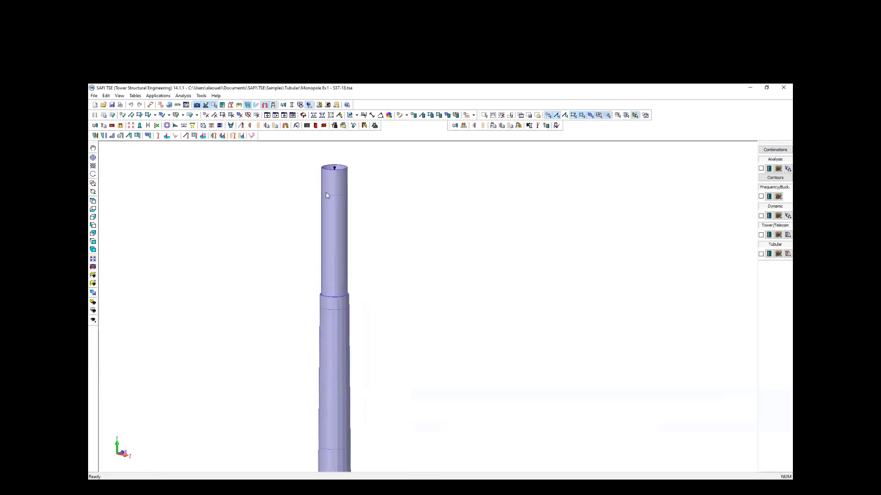
Check the member attributes of the circular top segment and the tapered segment below it, leaving both without changes.
{"action": "double_click", "coordinate": [327, 215]}
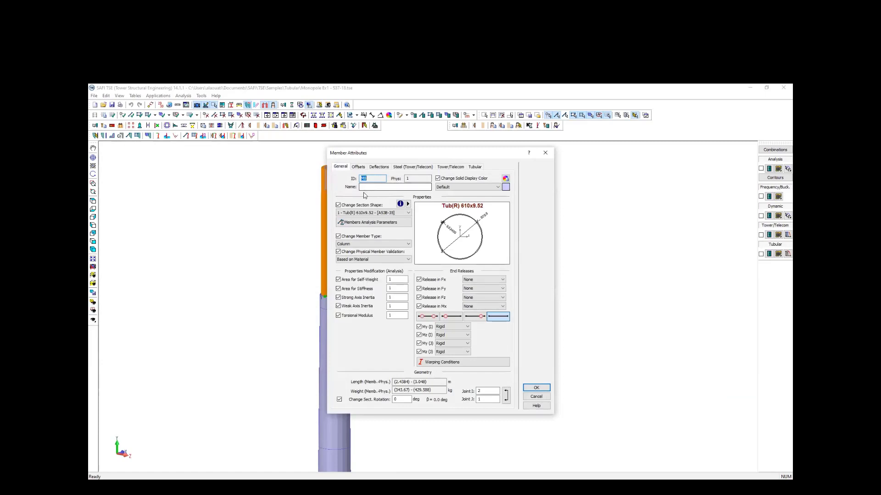
{"action": "key", "text": "Escape"}
{"action": "double_click", "coordinate": [337, 306]}
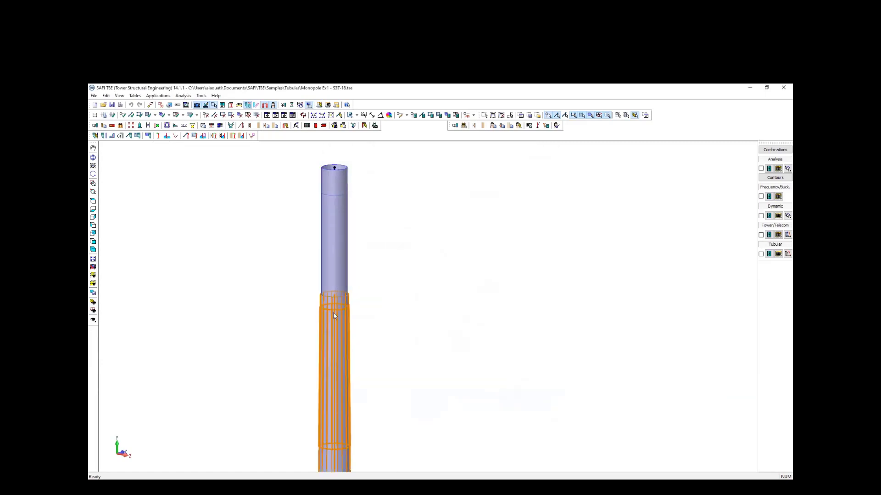
{"action": "key", "text": "Escape"}
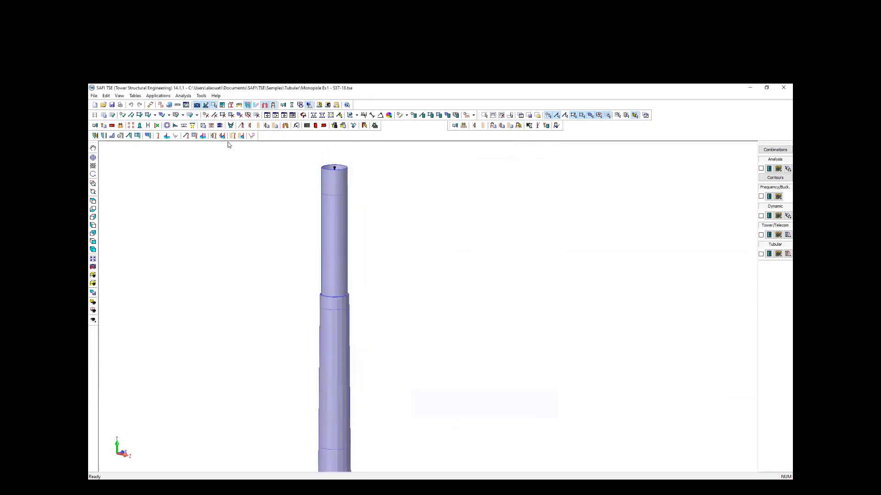
Review the number-of-sides options for the top segment in the monopole generator, keep Circular and accept.
{"action": "left_click", "coordinate": [493, 127]}
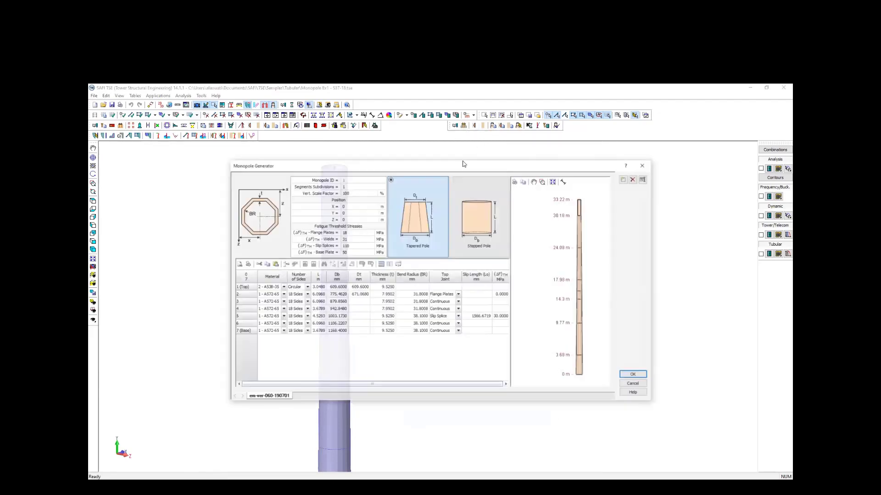
{"action": "left_click_drag", "start_coordinate": [507, 164], "coordinate": [634, 155]}
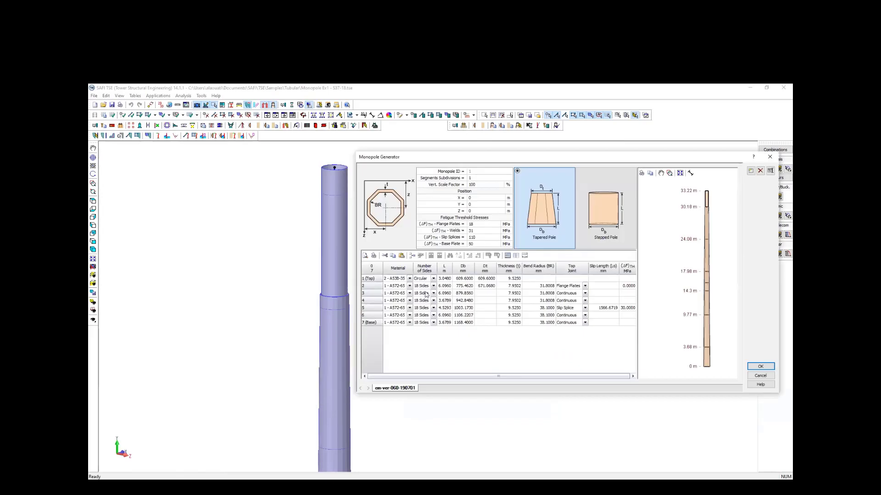
{"action": "left_click", "coordinate": [433, 279]}
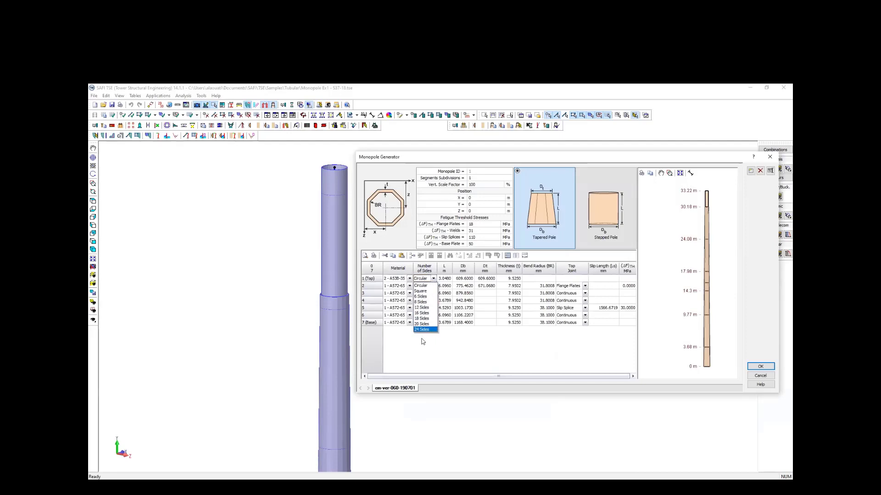
{"action": "left_click", "coordinate": [420, 286]}
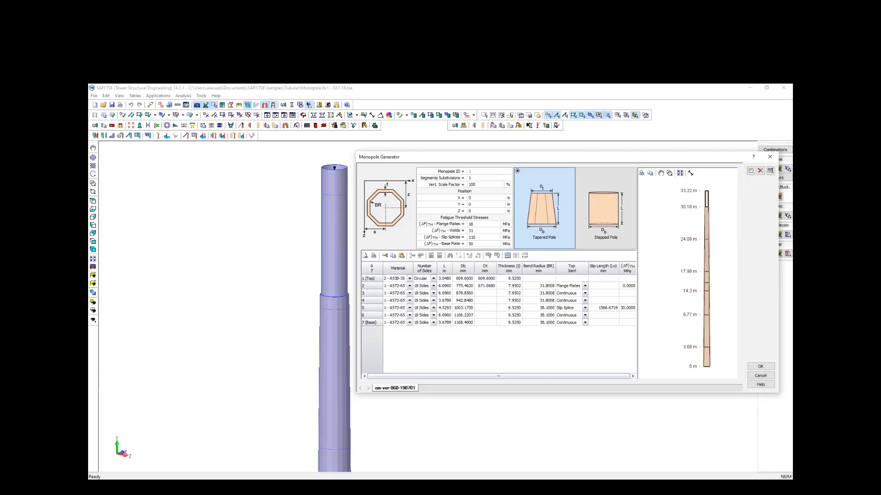
{"action": "left_click", "coordinate": [760, 366]}
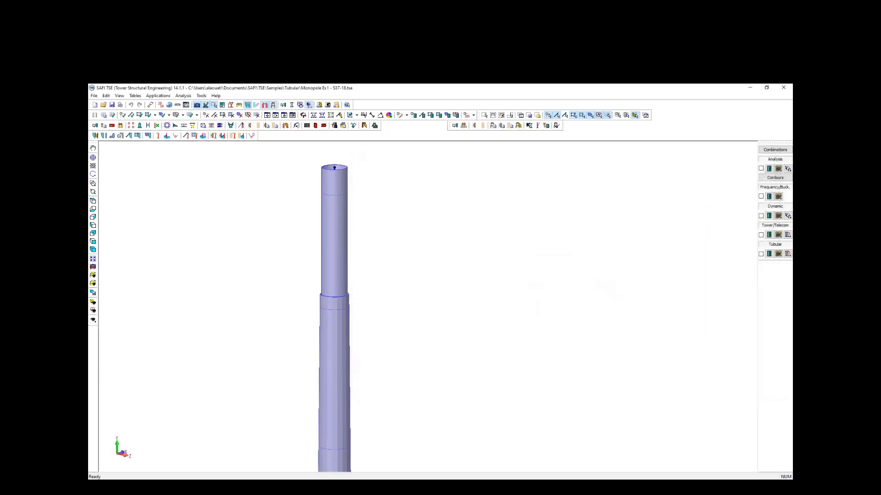
Review the design standard options in the Tower/Telecom parameters, keep CSA S37-18 and accept.
{"action": "left_click", "coordinate": [95, 126]}
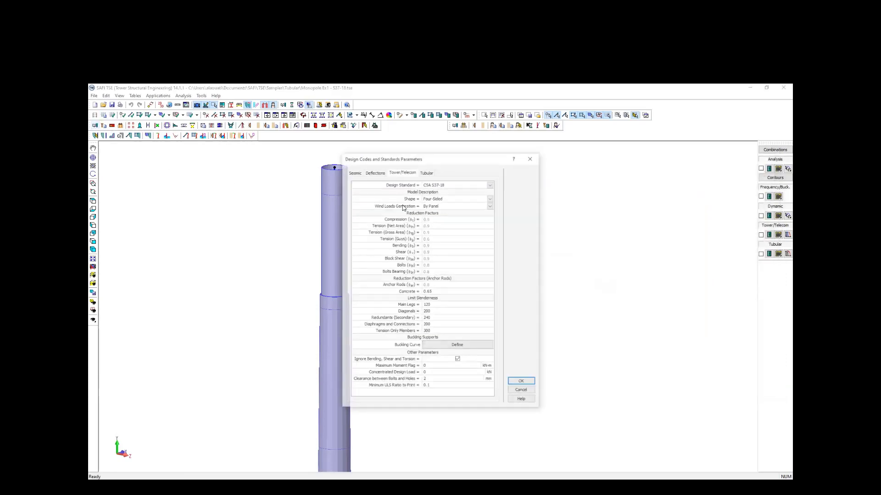
{"action": "left_click", "coordinate": [461, 184]}
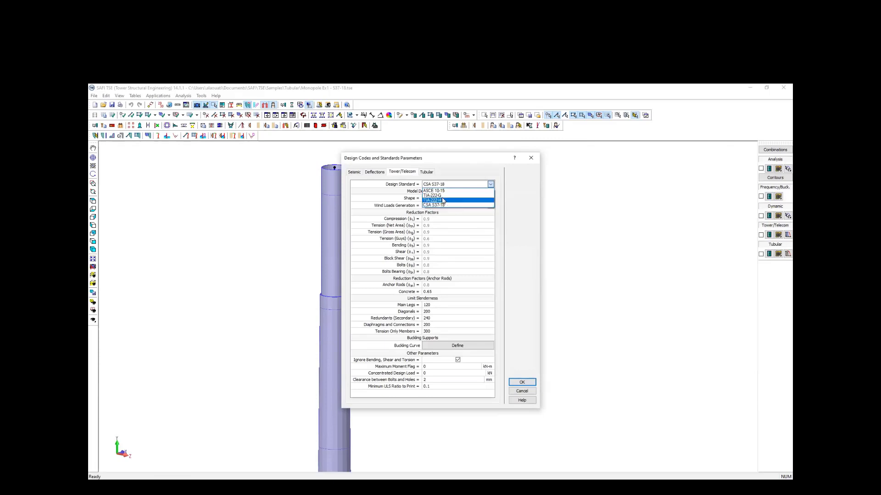
{"action": "left_click", "coordinate": [511, 206]}
{"action": "left_click", "coordinate": [464, 185]}
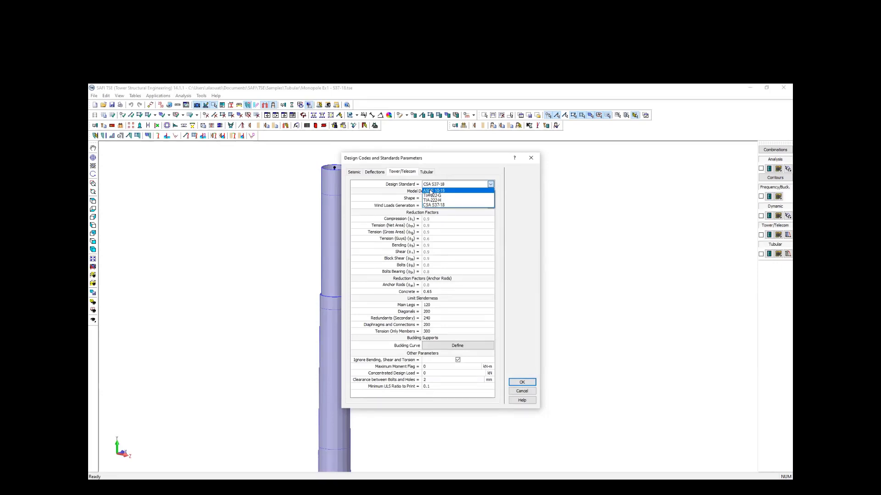
{"action": "left_click", "coordinate": [445, 166]}
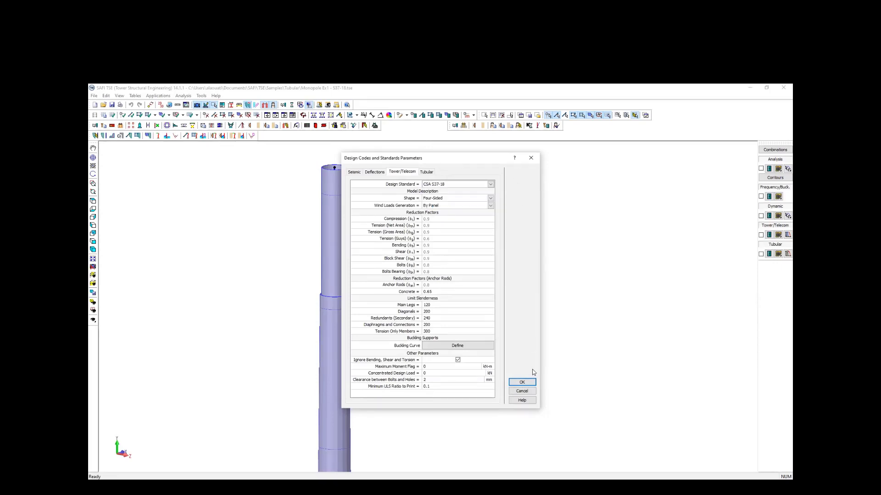
{"action": "left_click", "coordinate": [522, 383]}
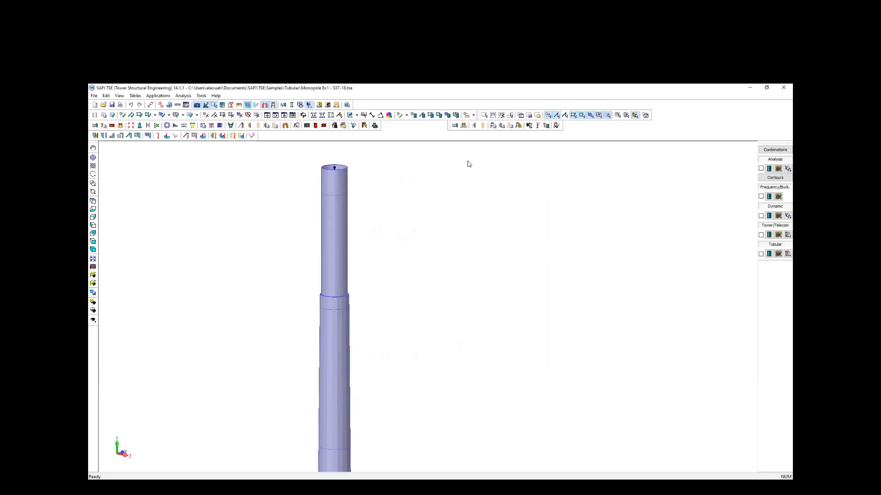
Review the Tubular design parameters and their available design standards, keep CSA S37-18 and accept.
{"action": "left_click", "coordinate": [455, 126]}
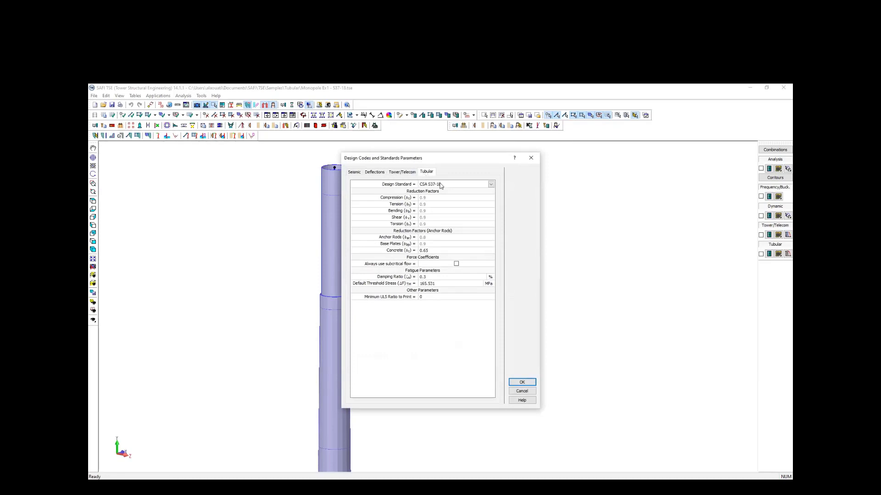
{"action": "left_click", "coordinate": [440, 185]}
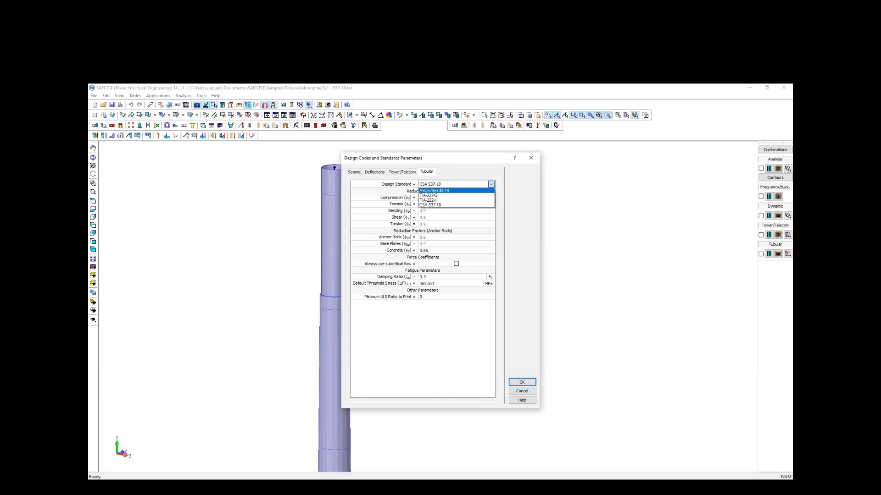
{"action": "key", "text": "Escape"}
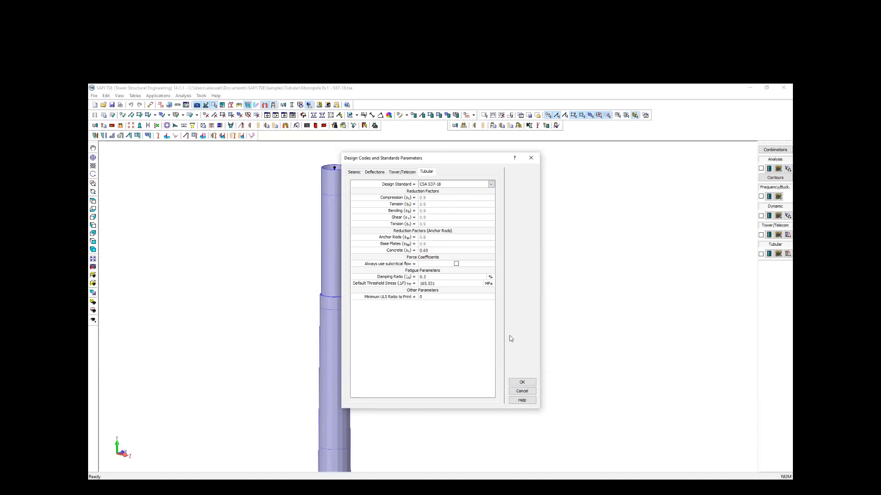
{"action": "left_click", "coordinate": [521, 383]}
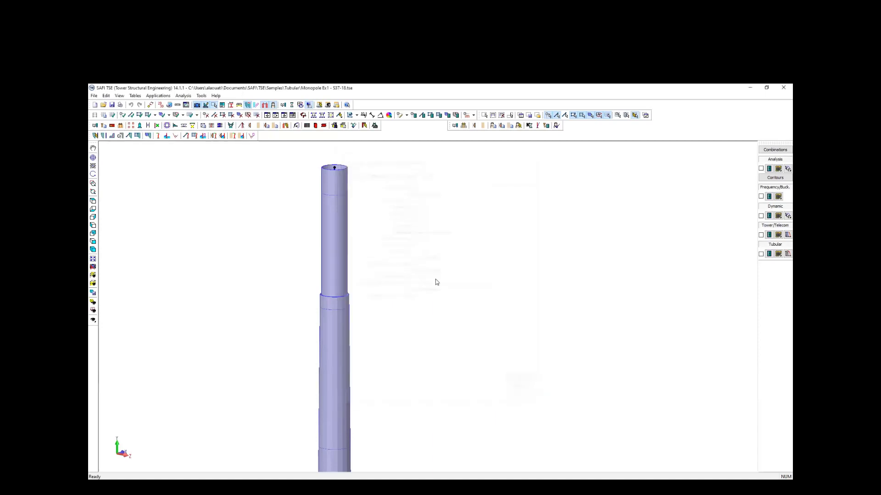
{"action": "left_click", "coordinate": [175, 97]}
{"action": "mouse_move", "coordinate": [168, 96]}
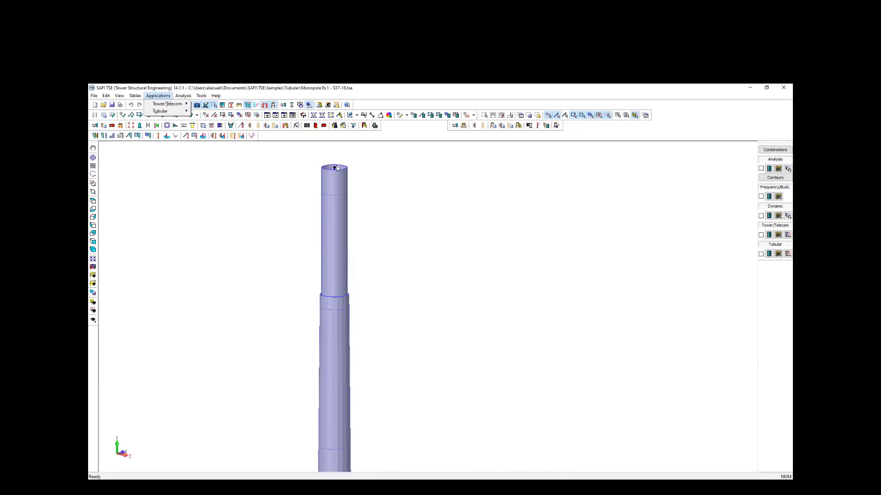
{"action": "left_click", "coordinate": [276, 186]}
{"action": "scroll", "coordinate": [305, 174], "scroll_direction": "down", "scroll_amount": 4}
{"action": "scroll", "coordinate": [354, 177], "scroll_direction": "down", "scroll_amount": 2}
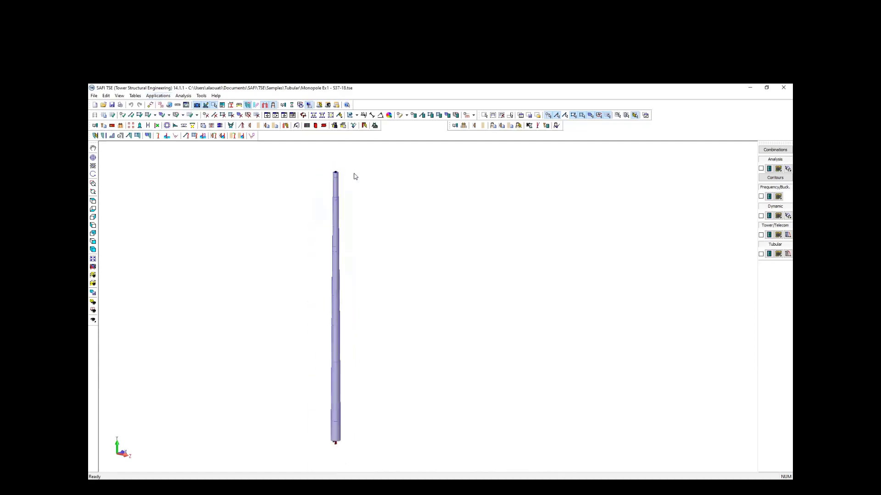
{"action": "scroll", "coordinate": [335, 193], "scroll_direction": "up", "scroll_amount": 1}
{"action": "scroll", "coordinate": [328, 172], "scroll_direction": "down", "scroll_amount": 1}
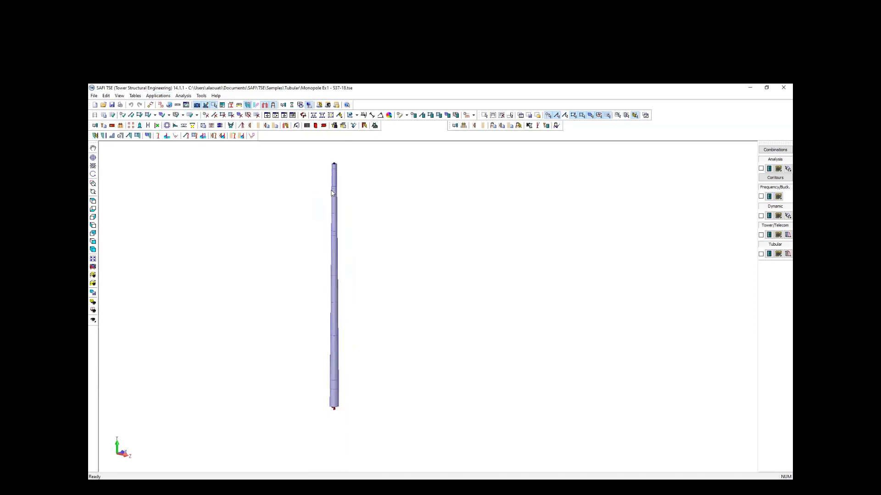
{"action": "scroll", "coordinate": [333, 192], "scroll_direction": "up", "scroll_amount": 2}
{"action": "scroll", "coordinate": [334, 193], "scroll_direction": "down", "scroll_amount": 1}
{"action": "scroll", "coordinate": [262, 161], "scroll_direction": "down", "scroll_amount": 1}
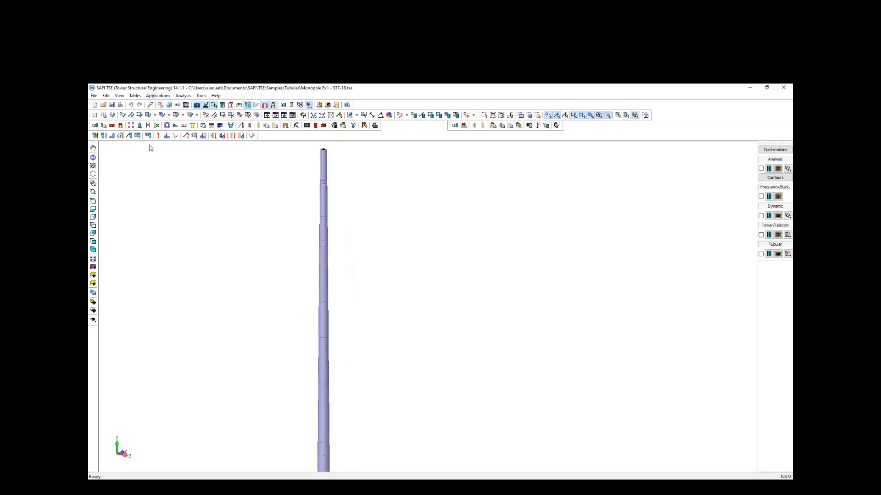
Open the recently used lattice tower model Telecom Example 5.tse.
{"action": "left_click", "coordinate": [94, 95]}
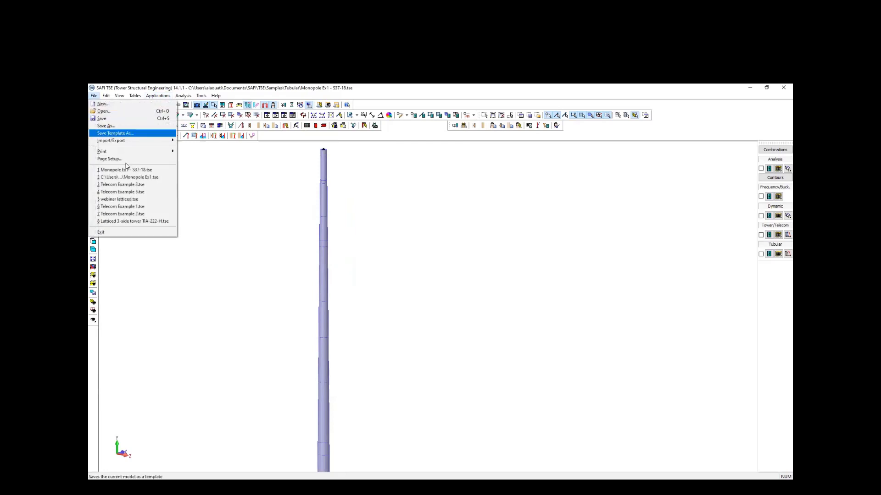
{"action": "left_click", "coordinate": [150, 193]}
{"action": "left_click", "coordinate": [453, 300]}
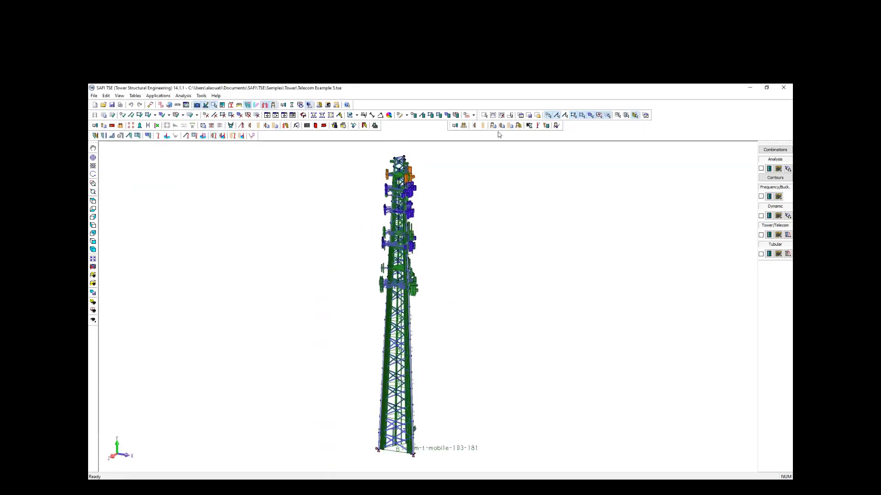
Add a new built-up section of the Custom Shape (SAFI Section Builder) type to the section tables.
{"action": "left_click", "coordinate": [134, 96]}
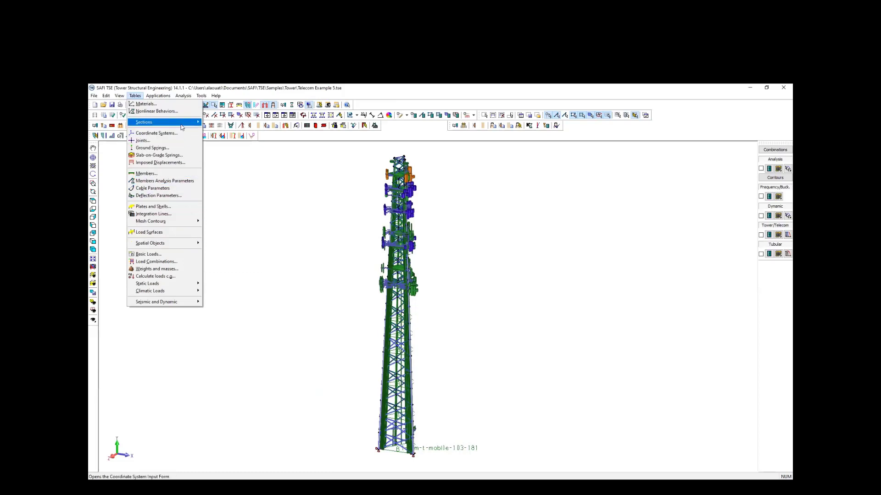
{"action": "mouse_move", "coordinate": [165, 122]}
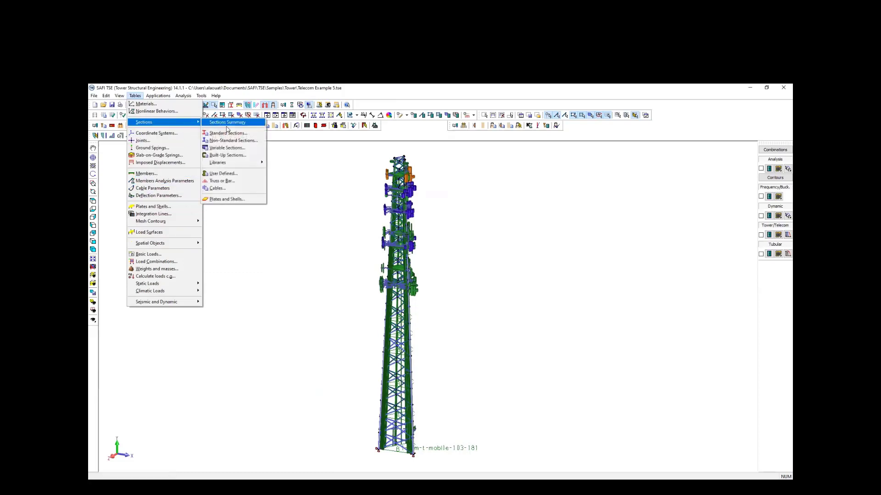
{"action": "left_click", "coordinate": [227, 155]}
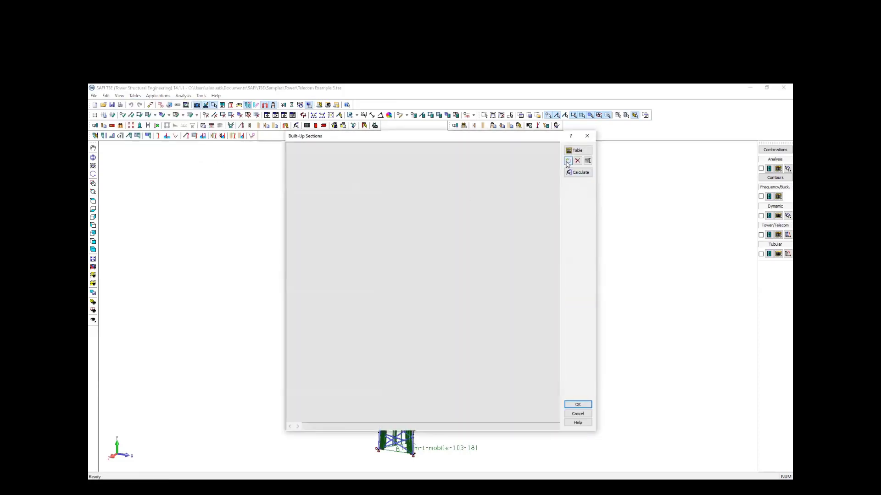
{"action": "left_click", "coordinate": [568, 160]}
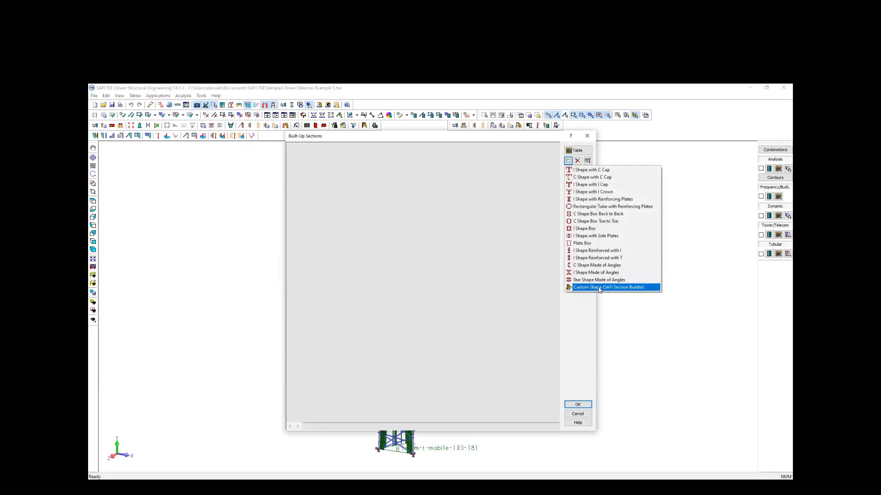
{"action": "left_click", "coordinate": [625, 288]}
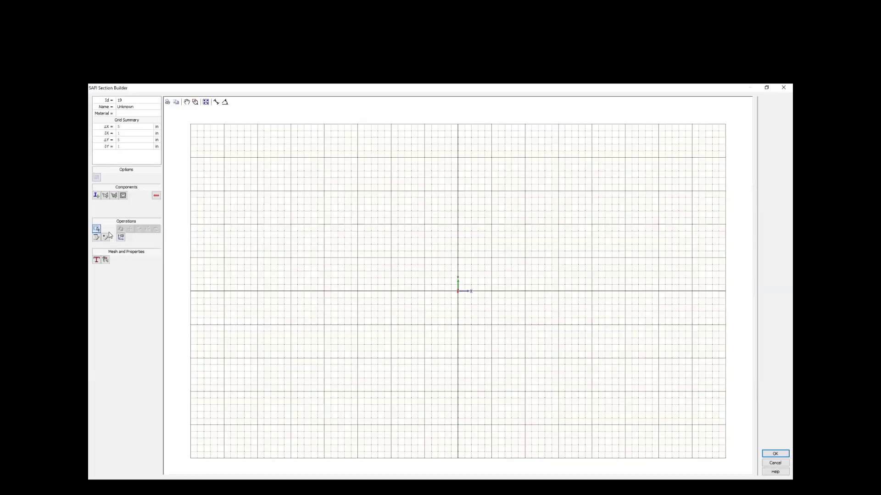
Place the existing L4x4x5/16 [A572-50] angle near the grid origin as the section's first component.
{"action": "left_click", "coordinate": [96, 197]}
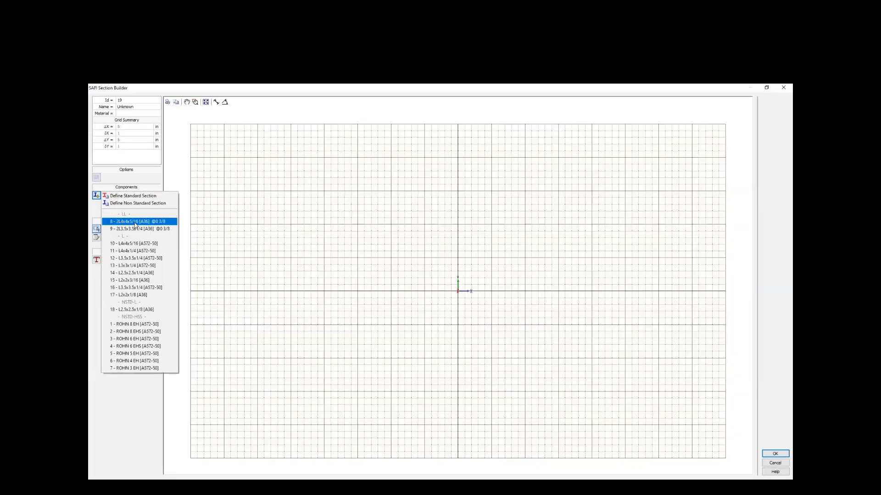
{"action": "left_click", "coordinate": [138, 245]}
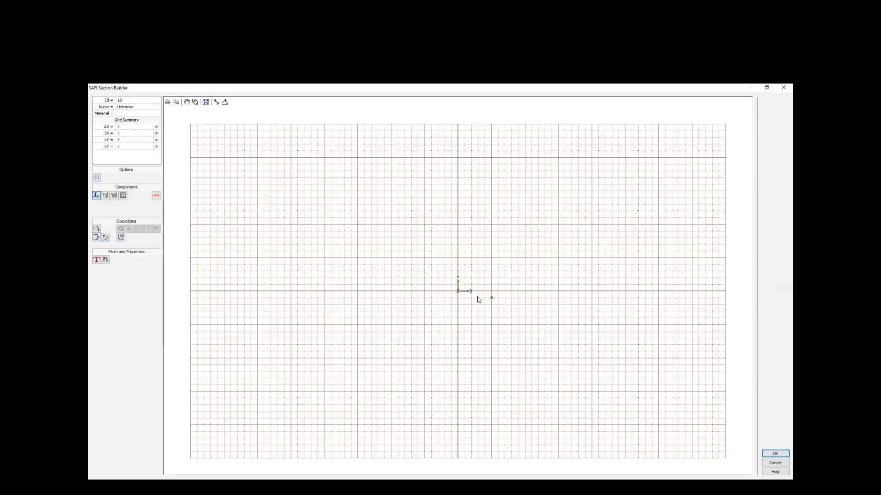
{"action": "left_click", "coordinate": [477, 290]}
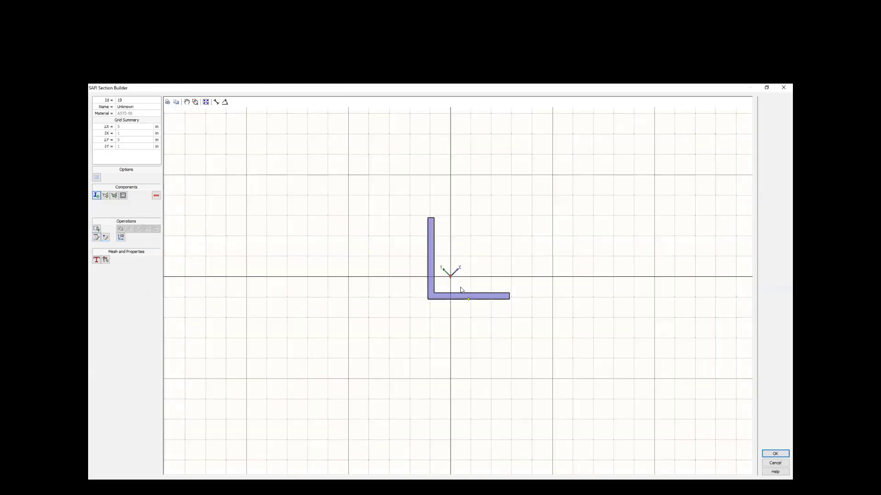
{"action": "scroll", "coordinate": [469, 235], "scroll_direction": "down", "scroll_amount": 2}
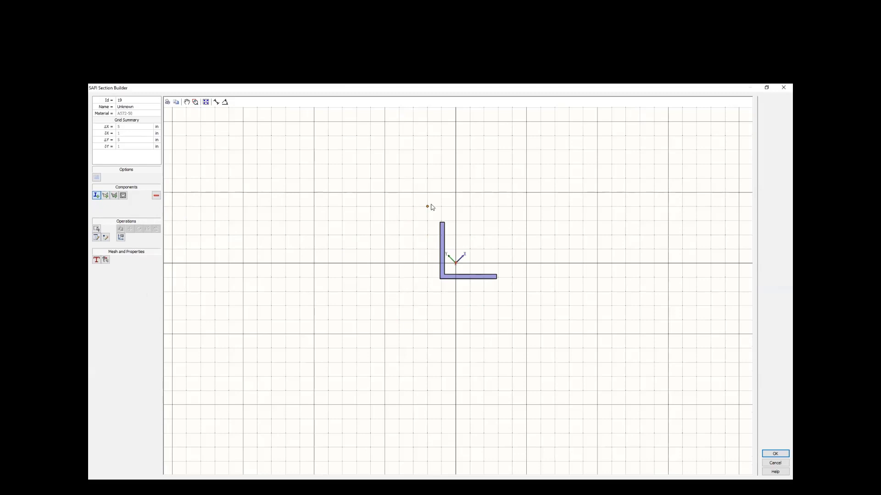
Draw a polyline component with a thickness of 7 in beside the angle, and delete it again.
{"action": "left_click", "coordinate": [105, 196]}
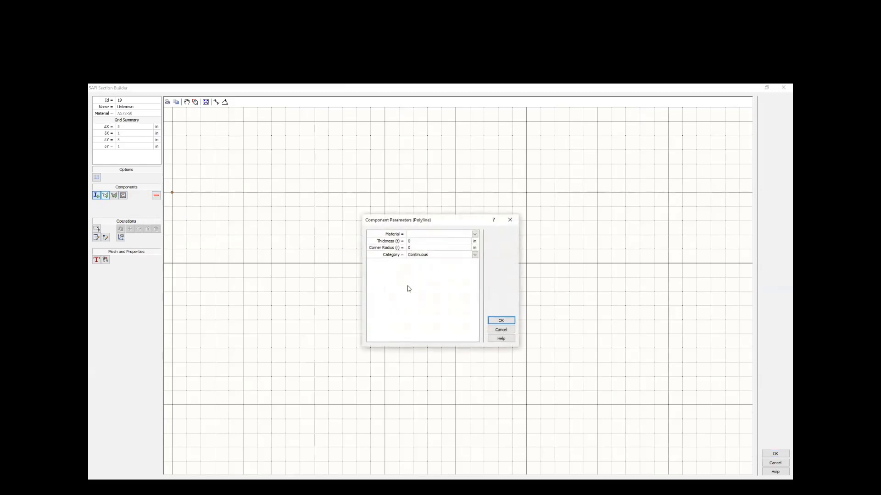
{"action": "left_click", "coordinate": [436, 234]}
{"action": "left_click", "coordinate": [430, 241]}
{"action": "left_click", "coordinate": [419, 242]}
{"action": "type", "text": "7"}
{"action": "left_click", "coordinate": [419, 249]}
{"action": "type", "text": "7"}
{"action": "left_click", "coordinate": [502, 321]}
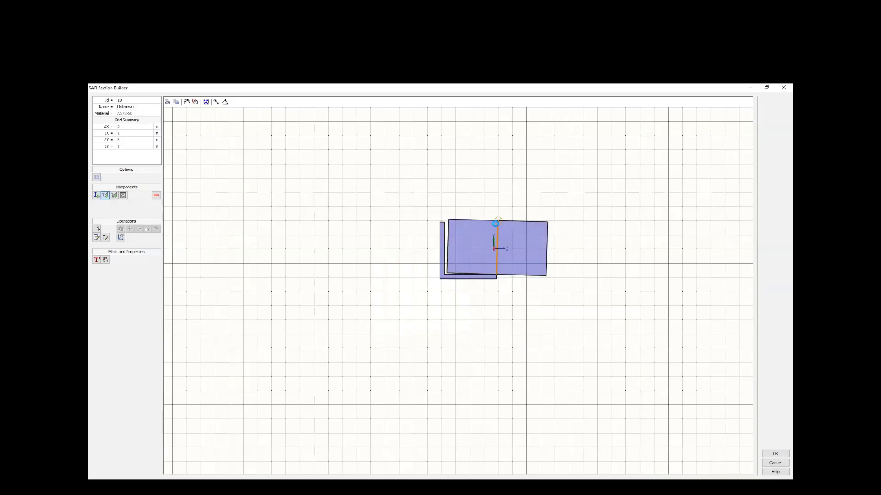
{"action": "double_click", "coordinate": [498, 221]}
{"action": "left_click", "coordinate": [157, 195]}
{"action": "left_click", "coordinate": [474, 252]}
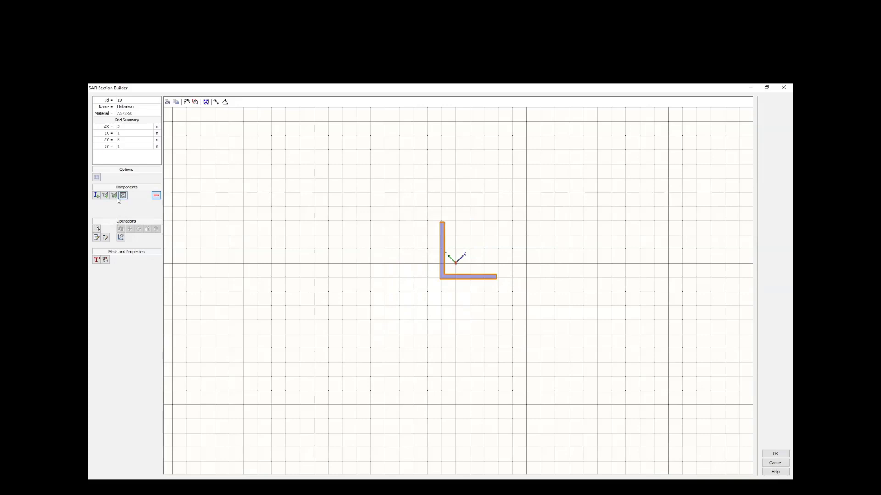
Place the 2L3.5x3.5x1/4 [A36] double angle below the single angle and accept the custom section.
{"action": "left_click", "coordinate": [96, 196]}
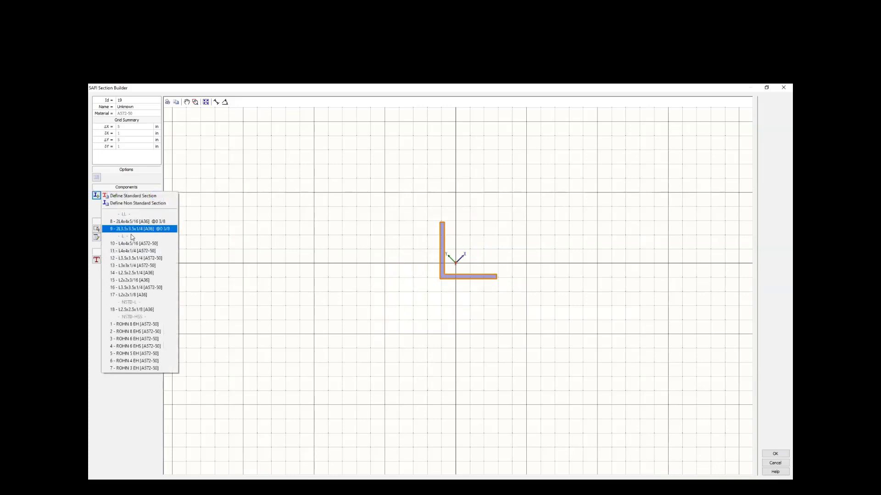
{"action": "left_click", "coordinate": [136, 228]}
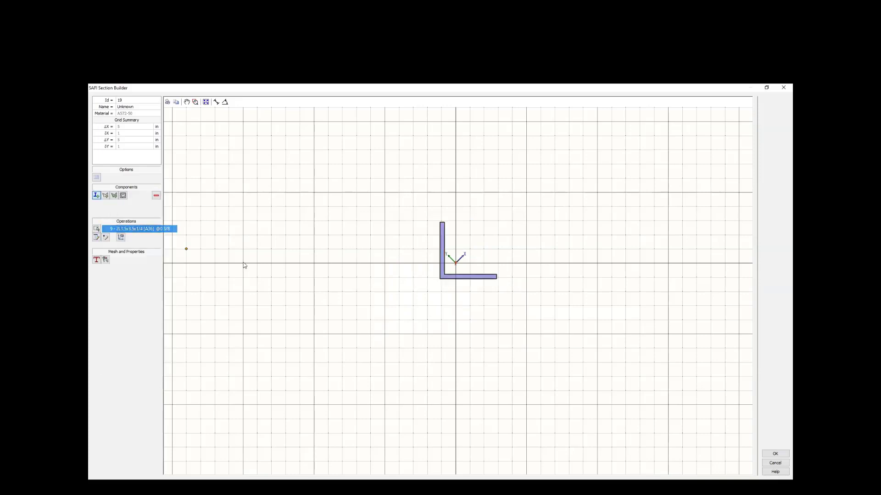
{"action": "left_click", "coordinate": [458, 337]}
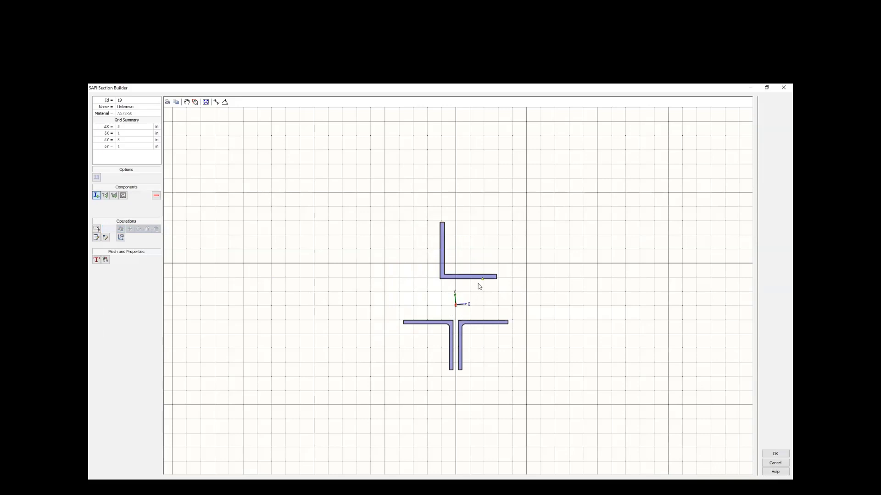
{"action": "scroll", "coordinate": [387, 291], "scroll_direction": "up", "scroll_amount": 2}
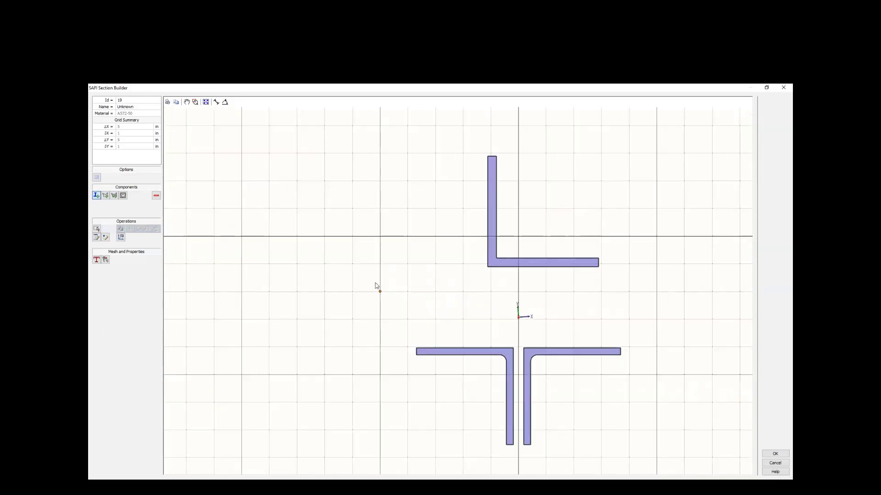
{"action": "scroll", "coordinate": [376, 287], "scroll_direction": "down", "scroll_amount": 1}
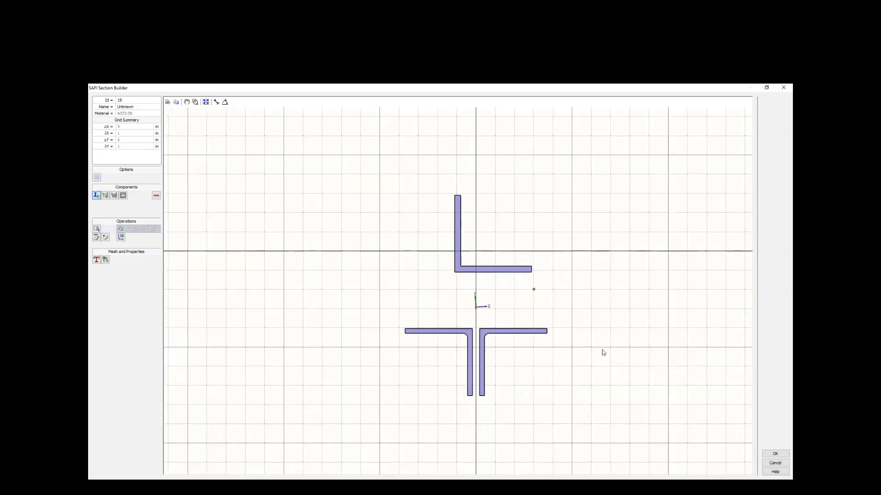
{"action": "left_click", "coordinate": [775, 455]}
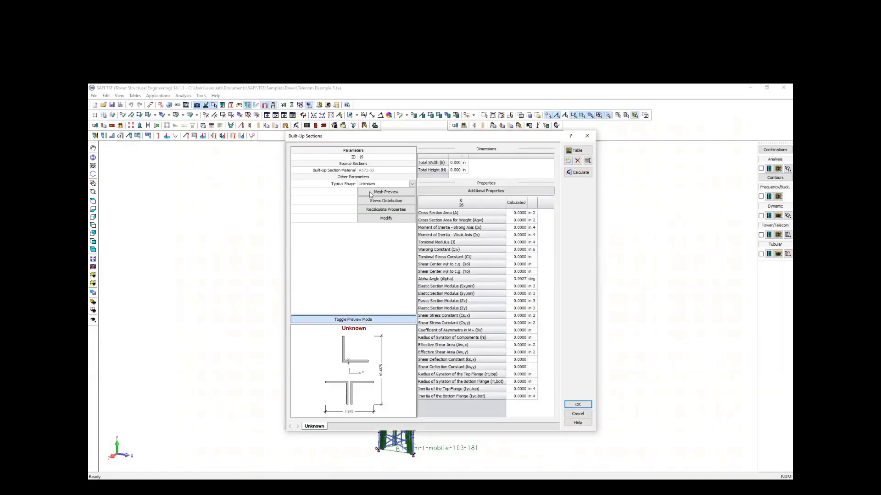
Recalculate the custom section's properties, review the Section Class (Cf) choices, and cancel the built-up section.
{"action": "left_click", "coordinate": [389, 209]}
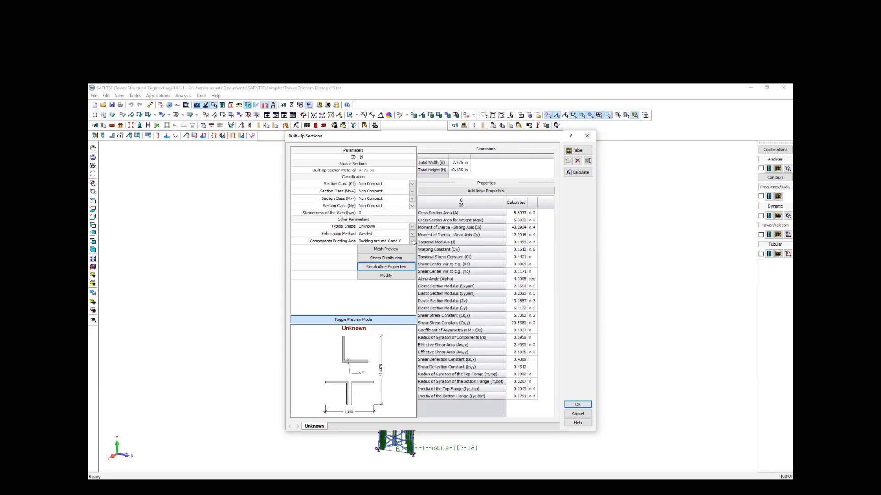
{"action": "left_click", "coordinate": [366, 185]}
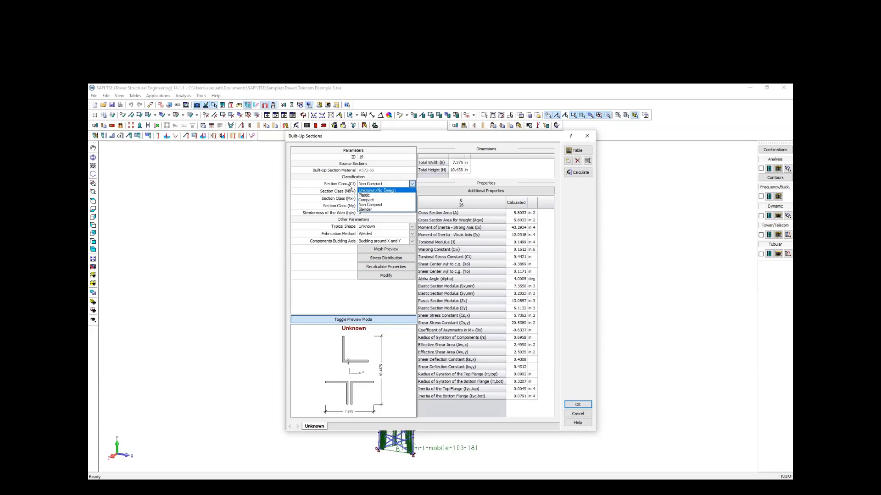
{"action": "left_click", "coordinate": [348, 185]}
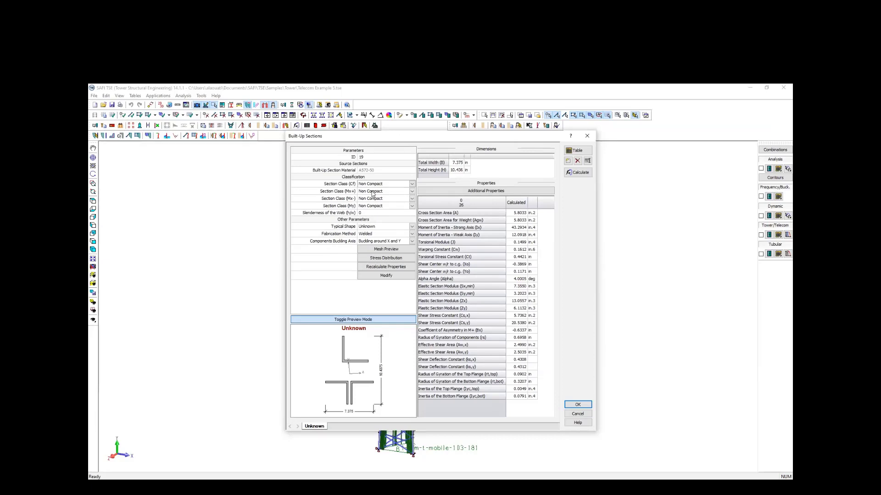
{"action": "left_click", "coordinate": [577, 413]}
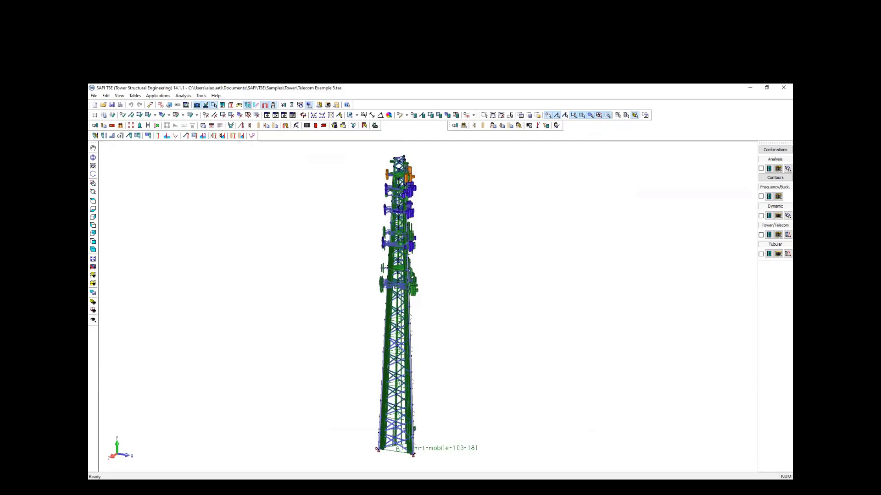
View the tower's Footing Equivalent Loads for all load combinations as a regular report in an enlarged table, and close it.
{"action": "left_click", "coordinate": [778, 235]}
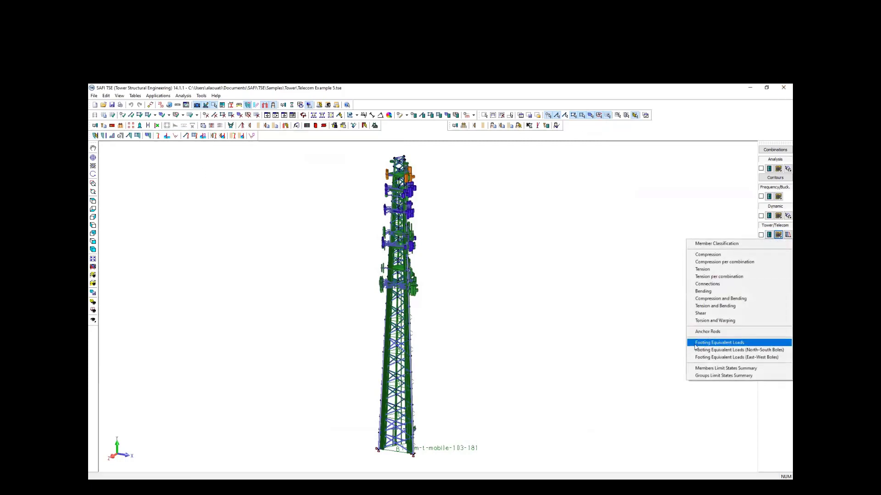
{"action": "left_click", "coordinate": [560, 282]}
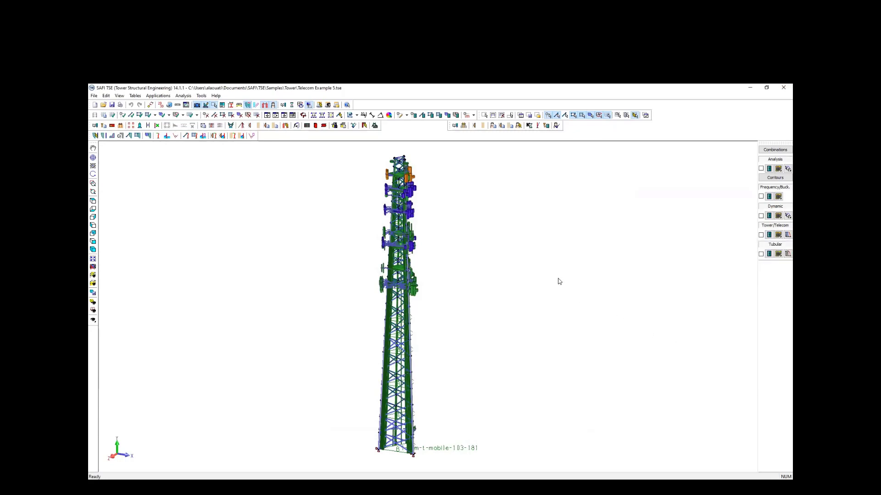
{"action": "left_click", "coordinate": [779, 236]}
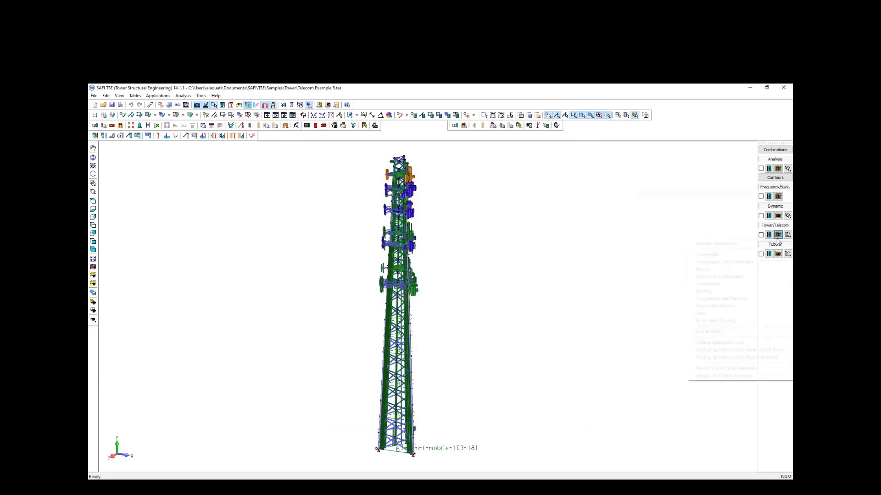
{"action": "left_click", "coordinate": [712, 343]}
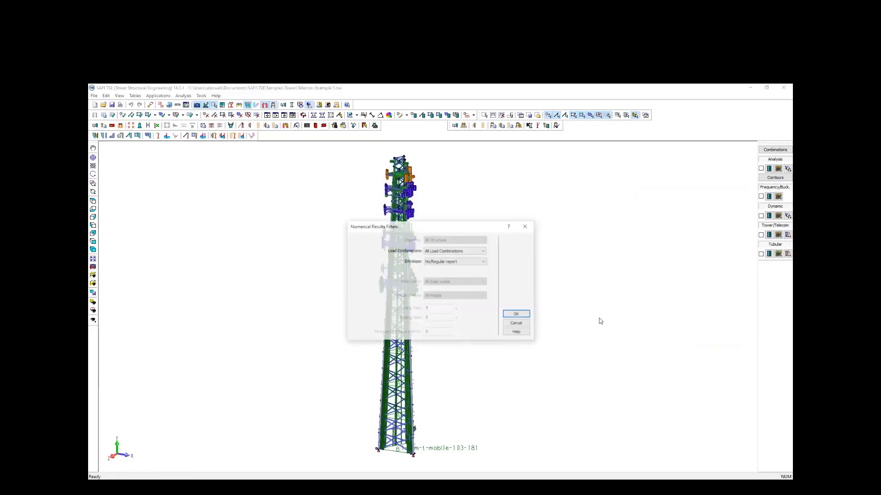
{"action": "left_click", "coordinate": [512, 314]}
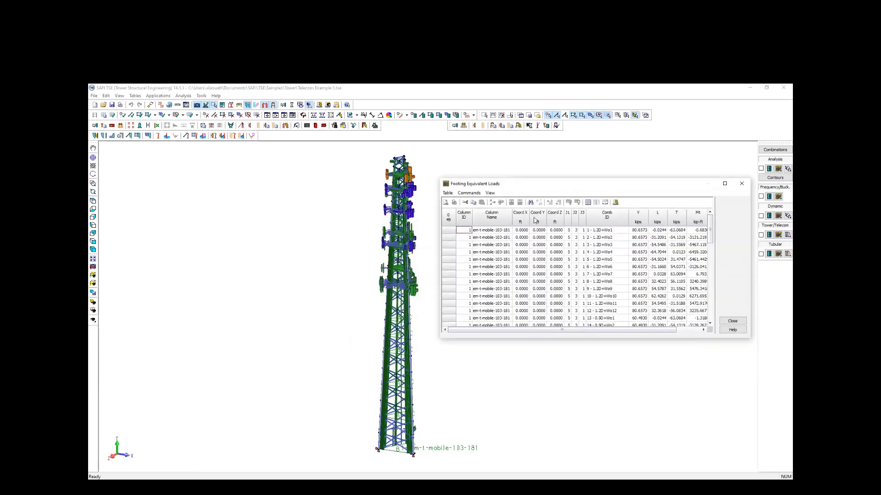
{"action": "left_click_drag", "start_coordinate": [531, 190], "coordinate": [341, 168]}
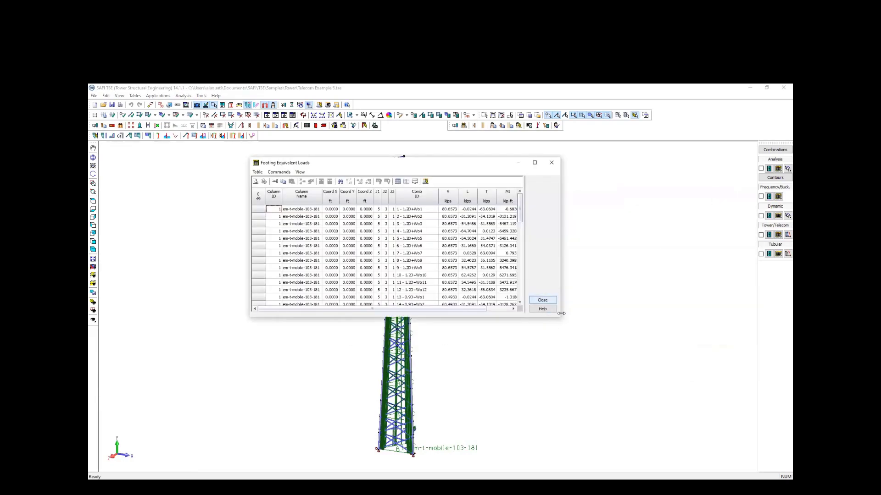
{"action": "left_click_drag", "start_coordinate": [559, 317], "coordinate": [684, 372]}
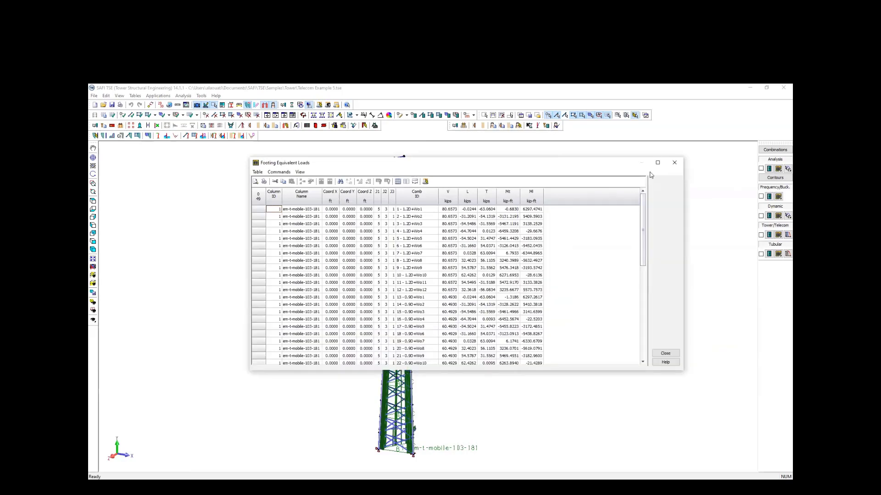
{"action": "left_click", "coordinate": [675, 163]}
Generate the Footing Equivalent Loads report again for all load combinations, reviewing the available load combination and envelope filters.
{"action": "left_click", "coordinate": [778, 235]}
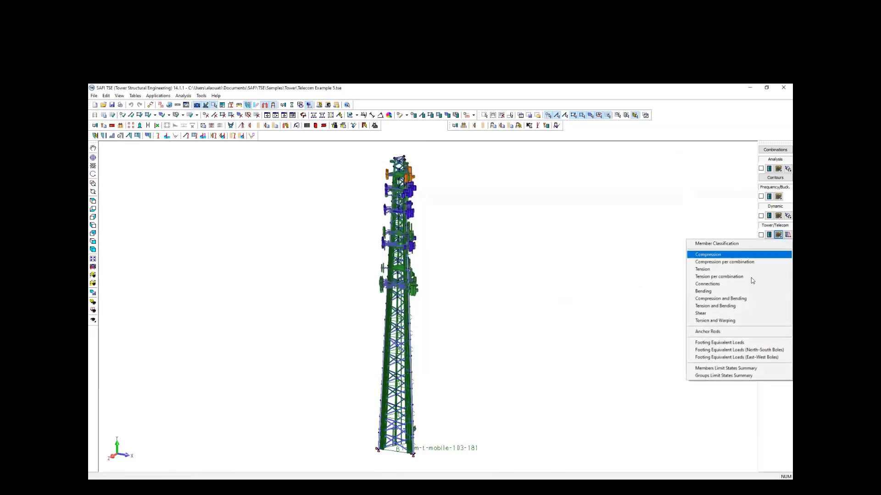
{"action": "left_click", "coordinate": [717, 343]}
{"action": "left_click", "coordinate": [453, 262]}
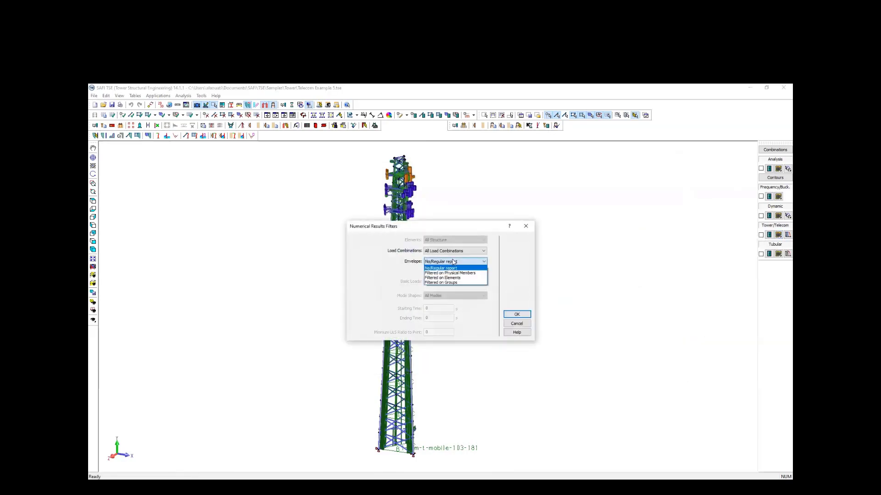
{"action": "left_click", "coordinate": [456, 252]}
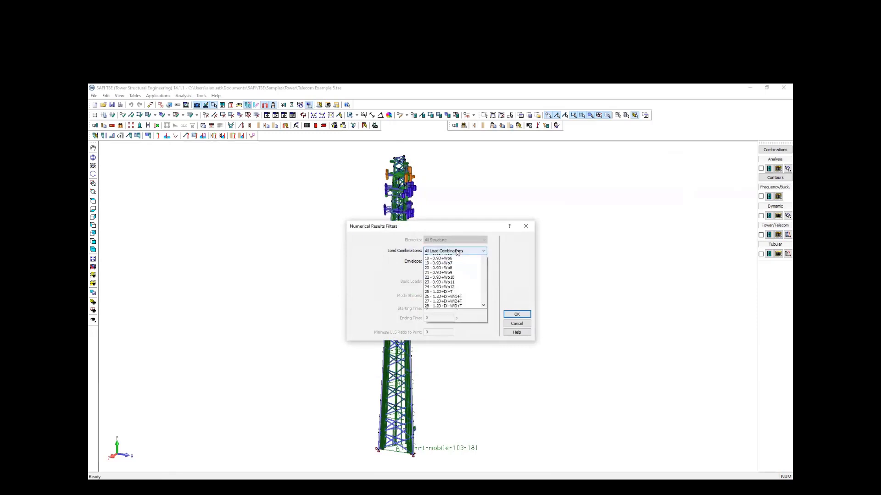
{"action": "left_click", "coordinate": [458, 257]}
{"action": "left_click", "coordinate": [458, 261]}
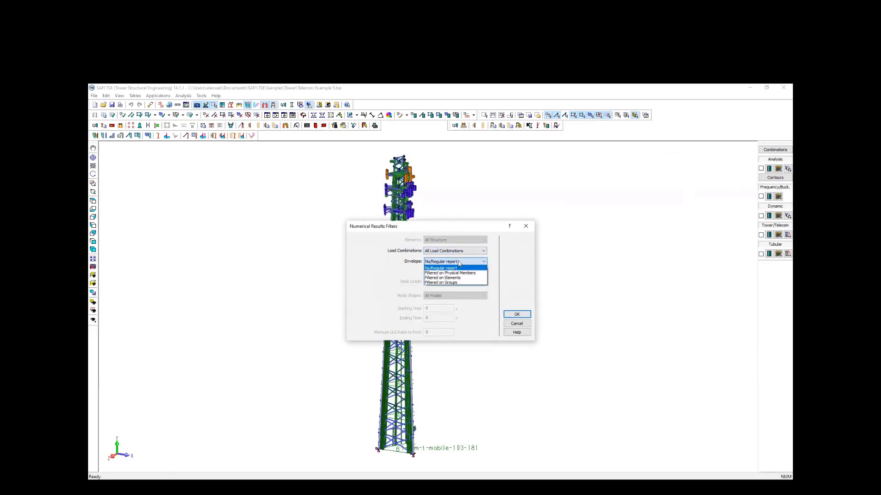
{"action": "left_click", "coordinate": [512, 270]}
{"action": "left_click", "coordinate": [513, 314]}
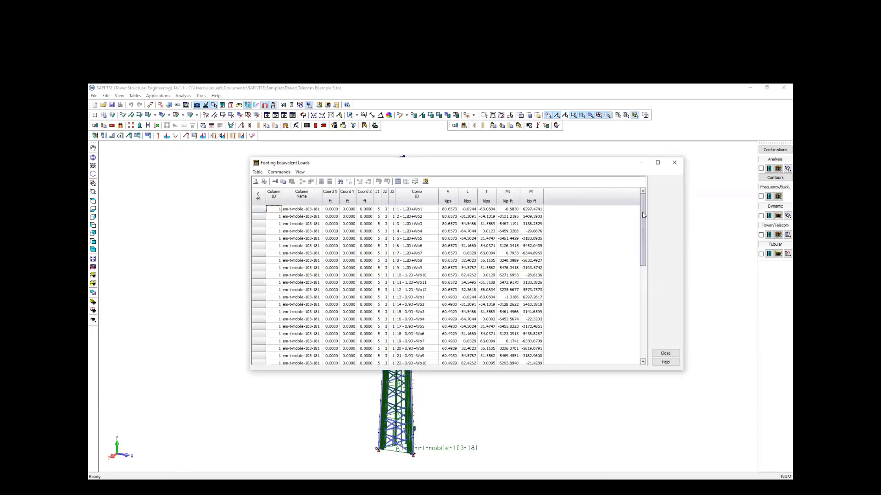
Read through the footing loads of every load combination to the end of the table, and close the table.
{"action": "scroll", "coordinate": [633, 257], "scroll_direction": "down", "scroll_amount": 5}
{"action": "scroll", "coordinate": [632, 298], "scroll_direction": "down", "scroll_amount": 9}
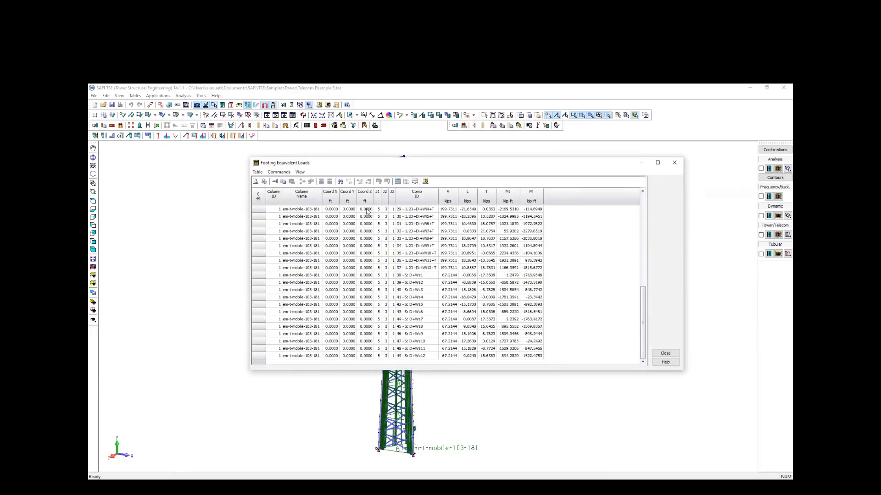
{"action": "scroll", "coordinate": [464, 218], "scroll_direction": "up", "scroll_amount": 9}
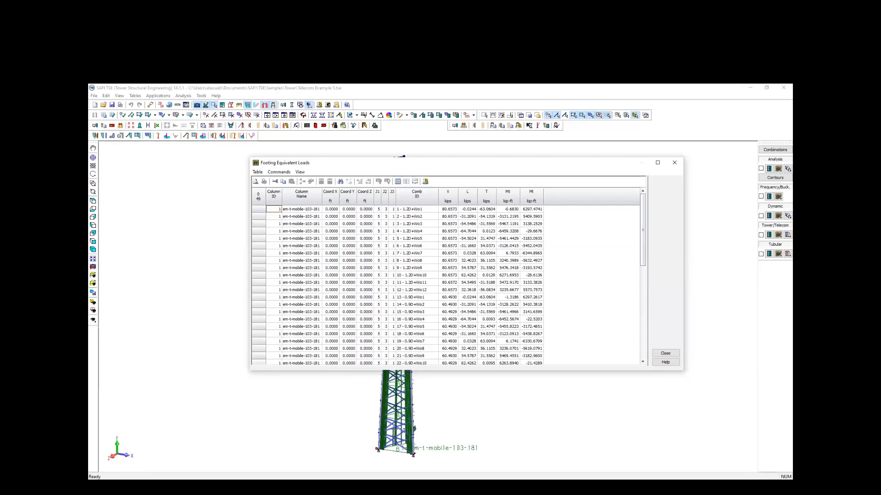
{"action": "left_click", "coordinate": [665, 353]}
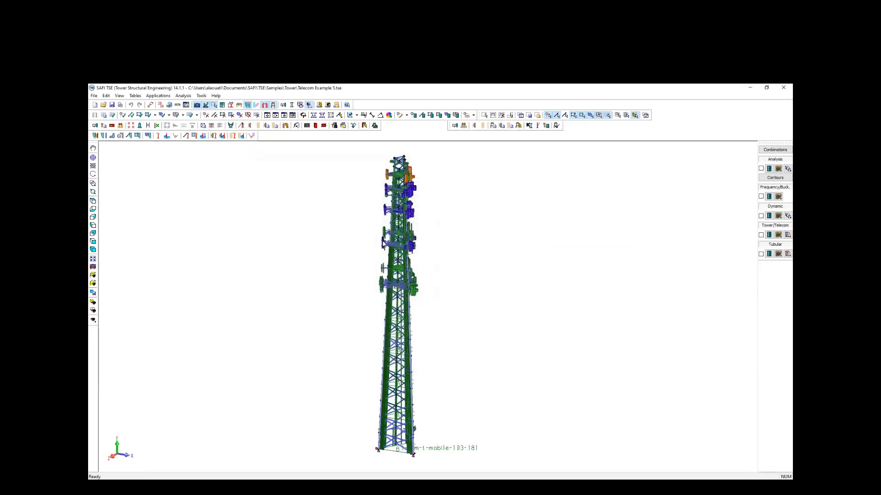
Examine the tower base up close, including the legs, their supports and the lowest bracing panels.
{"action": "scroll", "coordinate": [381, 239], "scroll_direction": "down", "scroll_amount": 3}
{"action": "scroll", "coordinate": [398, 344], "scroll_direction": "up", "scroll_amount": 6}
{"action": "scroll", "coordinate": [343, 342], "scroll_direction": "down", "scroll_amount": 3}
{"action": "scroll", "coordinate": [322, 319], "scroll_direction": "up", "scroll_amount": 3}
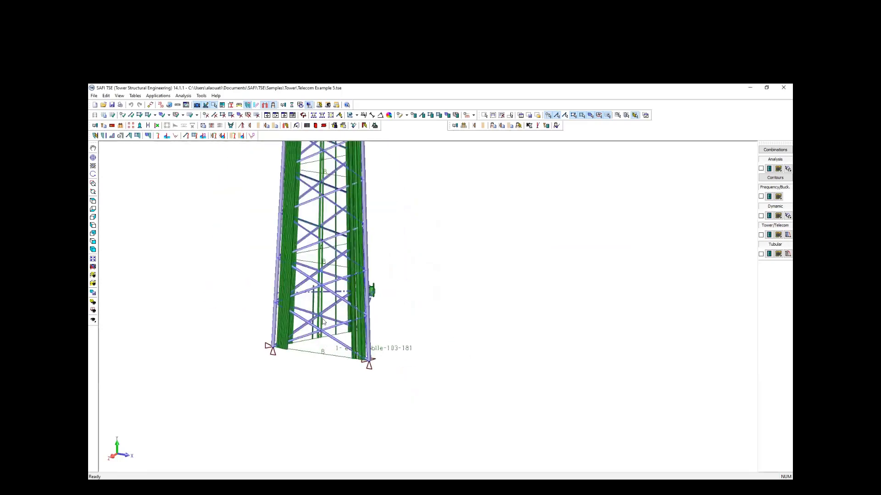
{"action": "scroll", "coordinate": [322, 321], "scroll_direction": "up", "scroll_amount": 2}
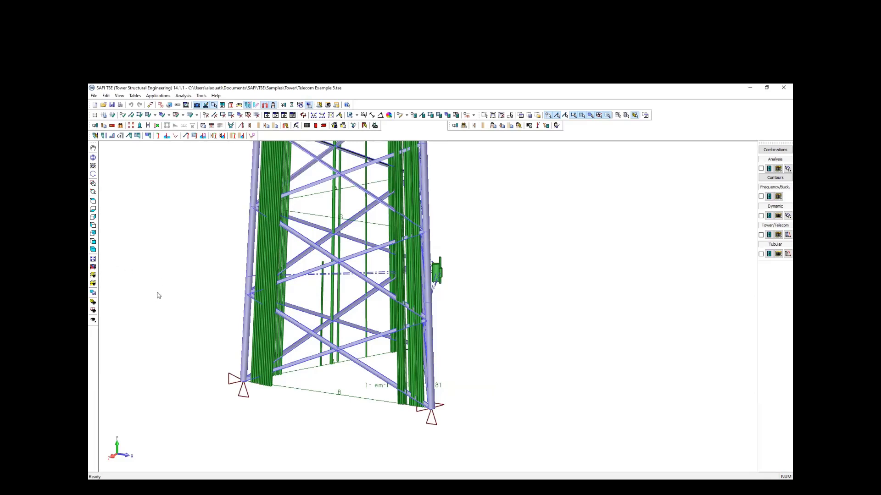
{"action": "scroll", "coordinate": [198, 326], "scroll_direction": "down", "scroll_amount": 2}
{"action": "scroll", "coordinate": [206, 338], "scroll_direction": "down", "scroll_amount": 2}
{"action": "scroll", "coordinate": [209, 344], "scroll_direction": "up", "scroll_amount": 6}
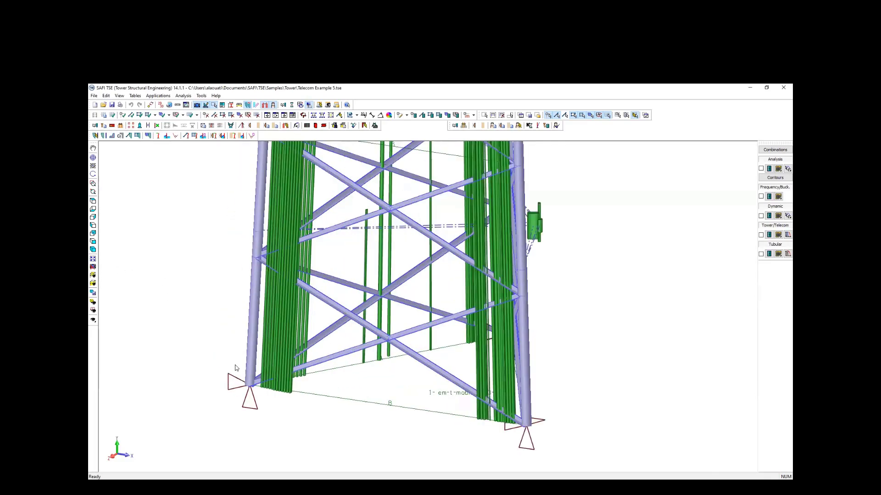
{"action": "scroll", "coordinate": [234, 364], "scroll_direction": "down", "scroll_amount": 3}
{"action": "scroll", "coordinate": [246, 314], "scroll_direction": "up", "scroll_amount": 4}
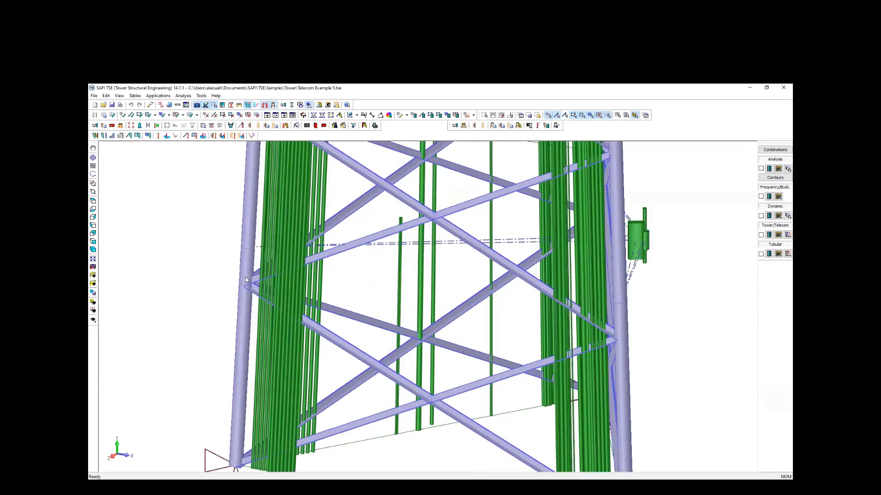
{"action": "scroll", "coordinate": [241, 306], "scroll_direction": "down", "scroll_amount": 3}
Inspect the bottom column leg's Tower/Telecom attributes for bolts per flange, connection schema and effective net area, and close them.
{"action": "double_click", "coordinate": [241, 310]}
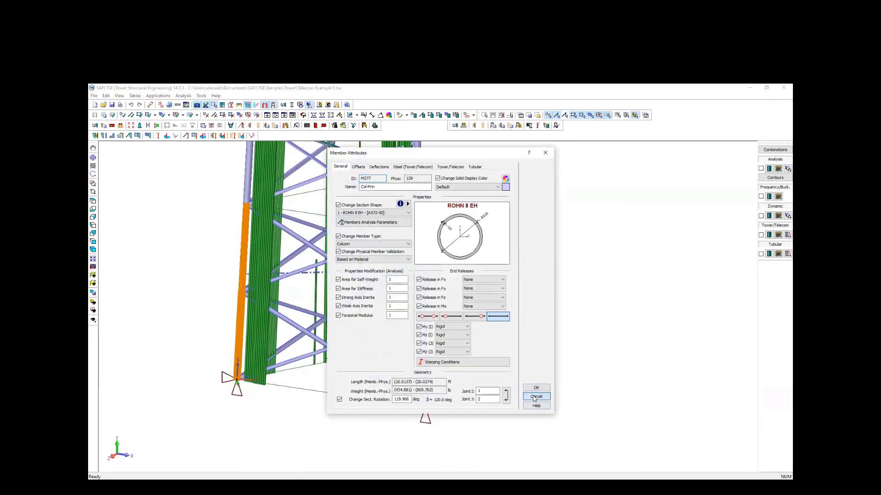
{"action": "left_click", "coordinate": [535, 388]}
{"action": "scroll", "coordinate": [244, 237], "scroll_direction": "up", "scroll_amount": 3}
{"action": "scroll", "coordinate": [244, 240], "scroll_direction": "down", "scroll_amount": 2}
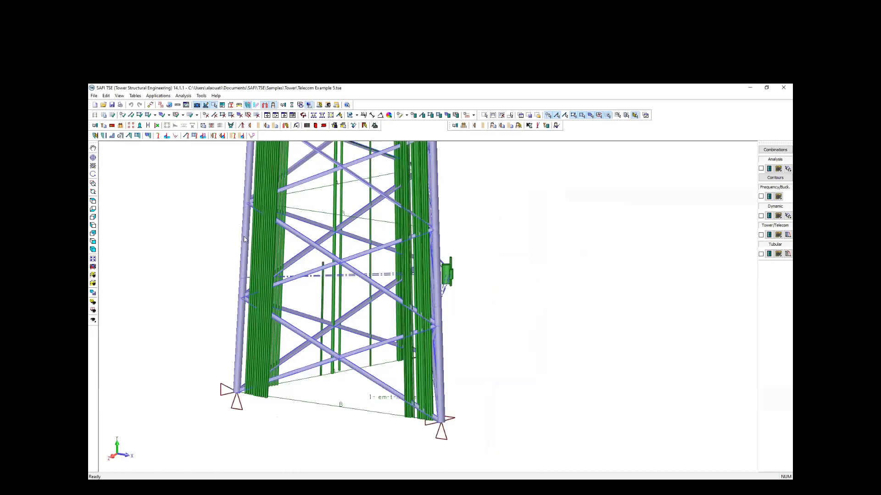
{"action": "double_click", "coordinate": [244, 243]}
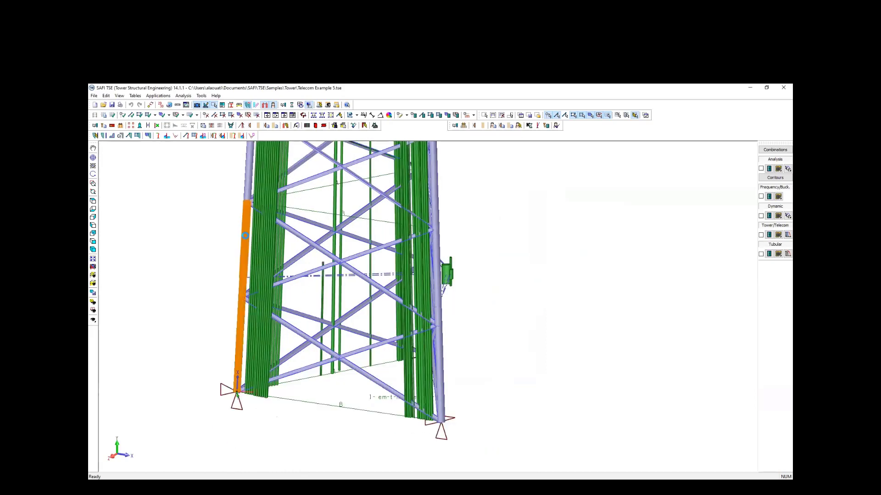
{"action": "left_click_drag", "start_coordinate": [375, 155], "coordinate": [414, 148]}
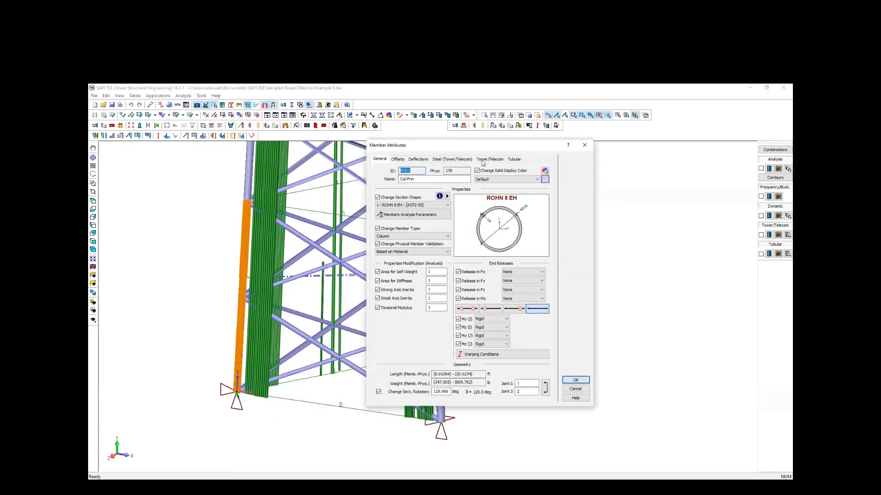
{"action": "left_click", "coordinate": [487, 159]}
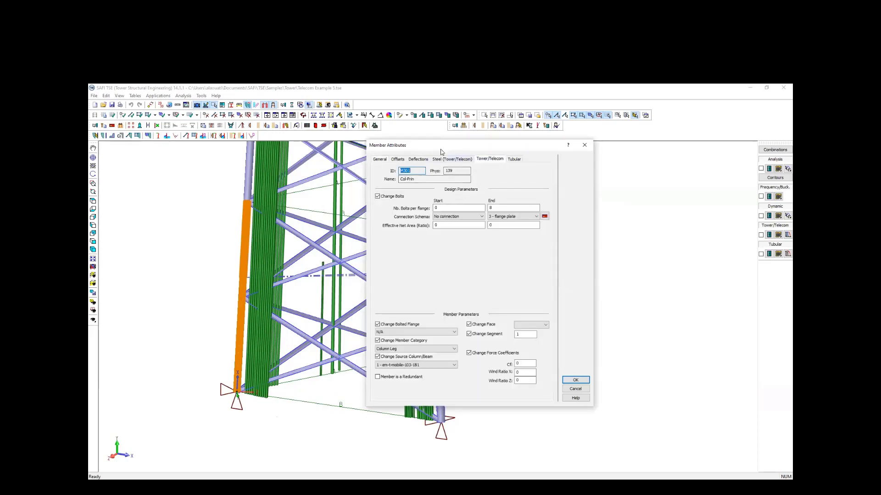
{"action": "left_click_drag", "start_coordinate": [440, 149], "coordinate": [443, 159]}
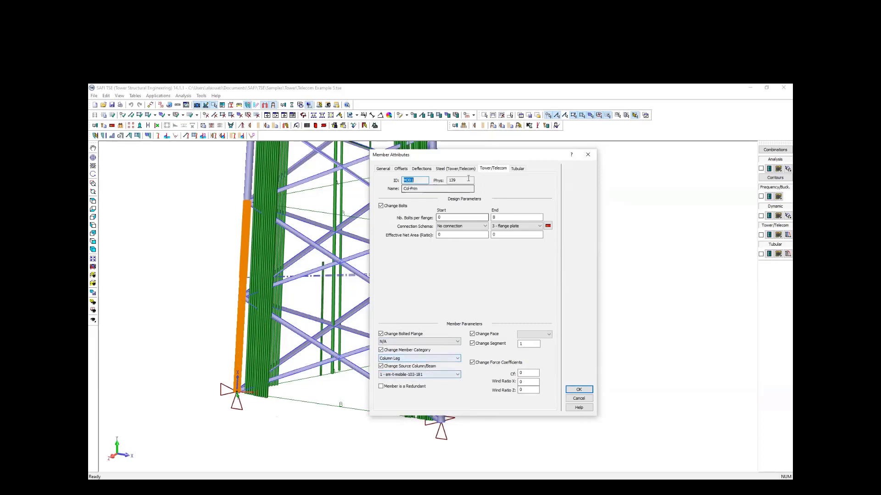
{"action": "left_click_drag", "start_coordinate": [452, 218], "coordinate": [437, 236]}
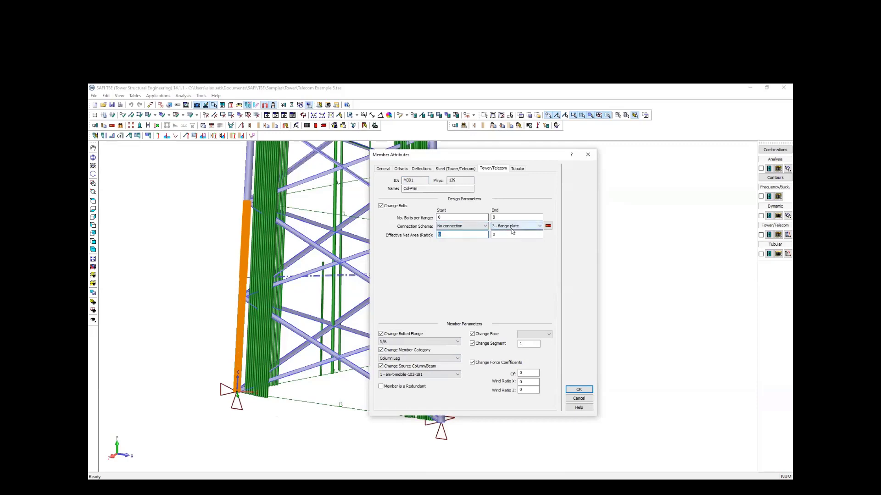
{"action": "left_click", "coordinate": [578, 389]}
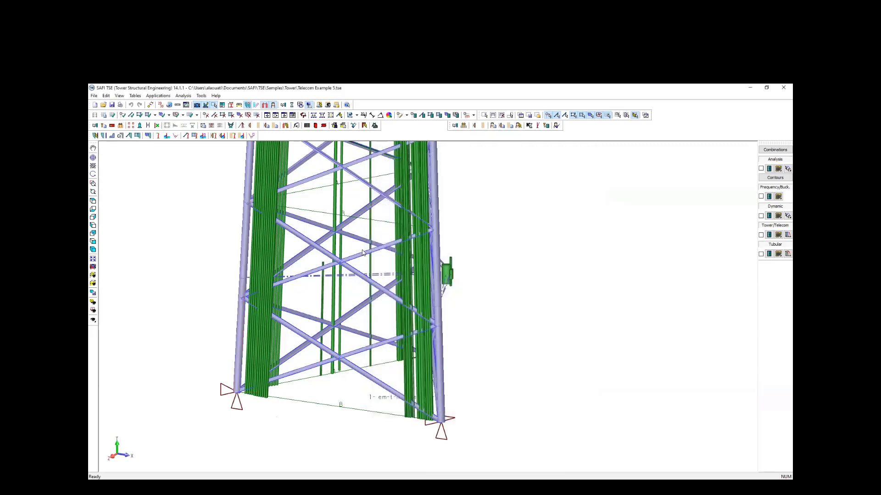
{"action": "scroll", "coordinate": [324, 289], "scroll_direction": "up", "scroll_amount": 2}
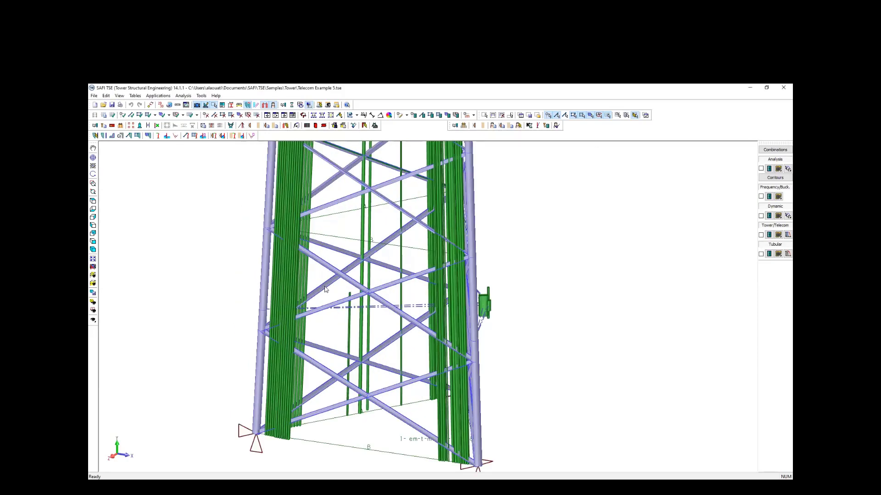
{"action": "scroll", "coordinate": [271, 246], "scroll_direction": "down", "scroll_amount": 1}
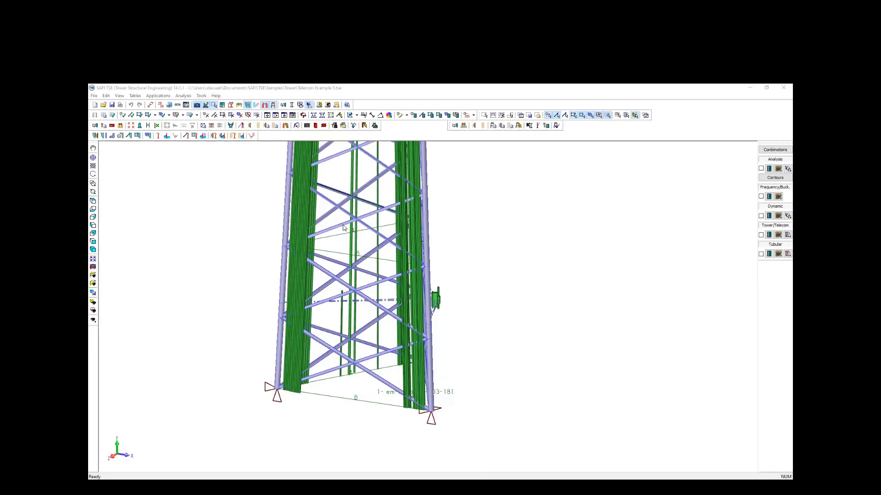
{"action": "scroll", "coordinate": [343, 227], "scroll_direction": "down", "scroll_amount": 2}
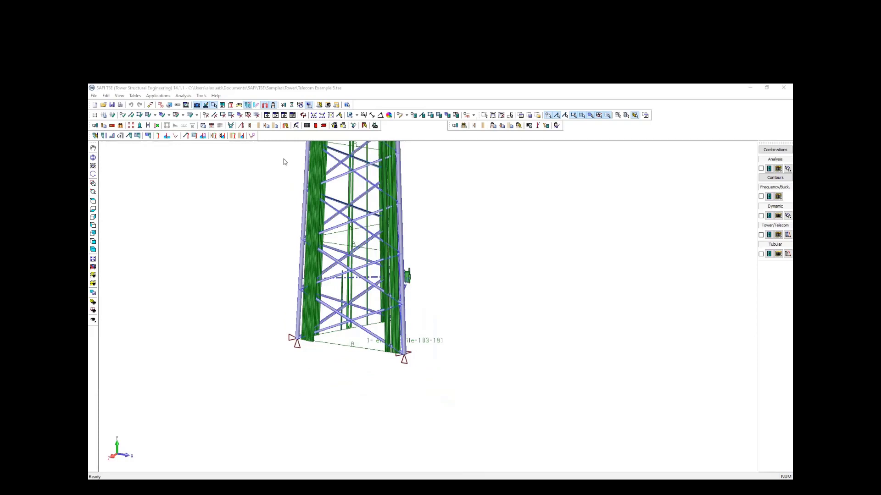
Review the units system's available options for lengths and fluid velocities, and close the settings without saving changes.
{"action": "left_click", "coordinate": [178, 106]}
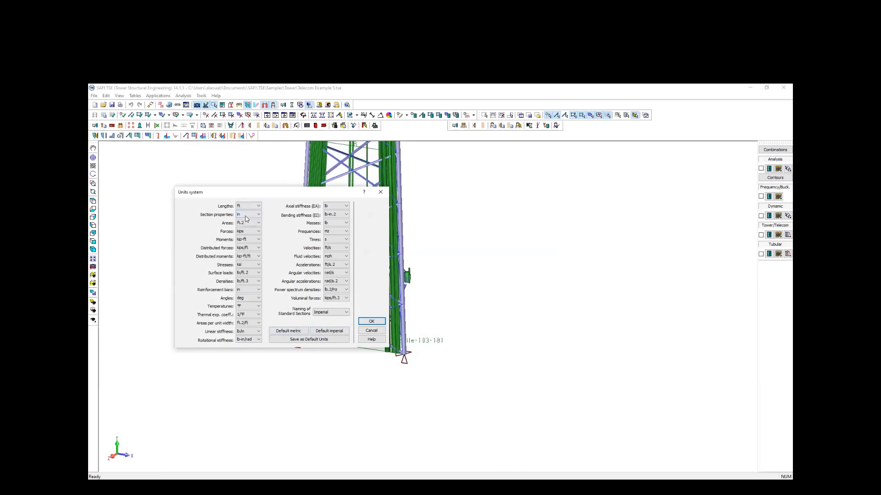
{"action": "left_click", "coordinate": [256, 206]}
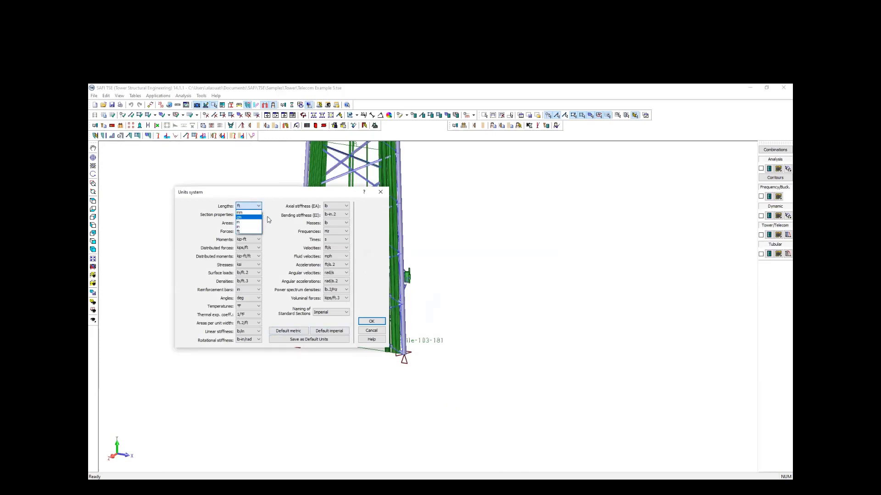
{"action": "left_click", "coordinate": [272, 233]}
{"action": "left_click", "coordinate": [333, 256]}
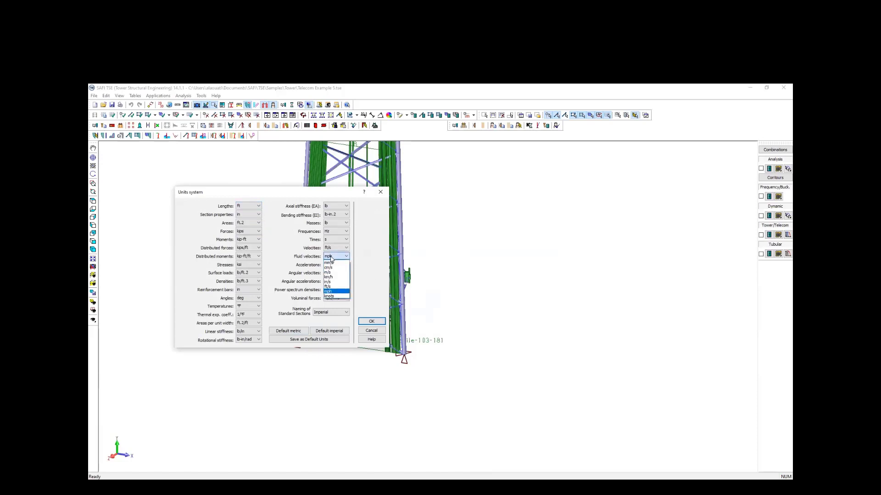
{"action": "key", "text": "Down"}
{"action": "left_click", "coordinate": [272, 249]}
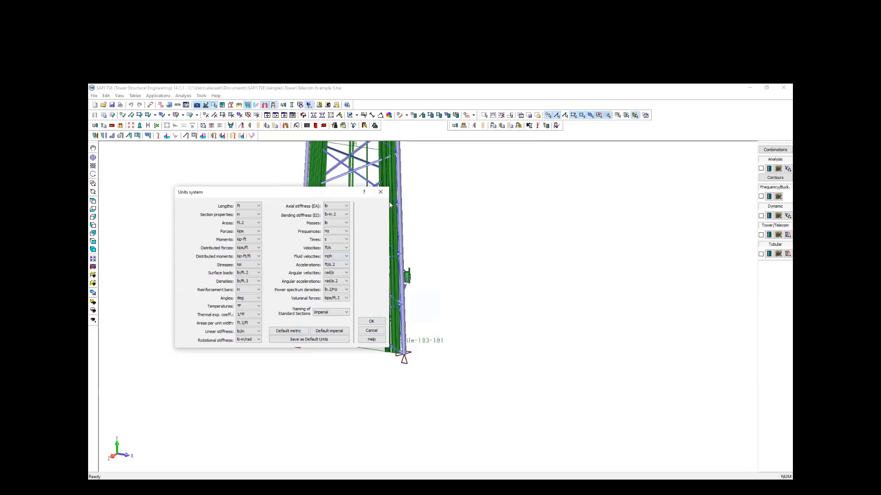
{"action": "left_click", "coordinate": [380, 192]}
{"action": "left_click", "coordinate": [284, 287]}
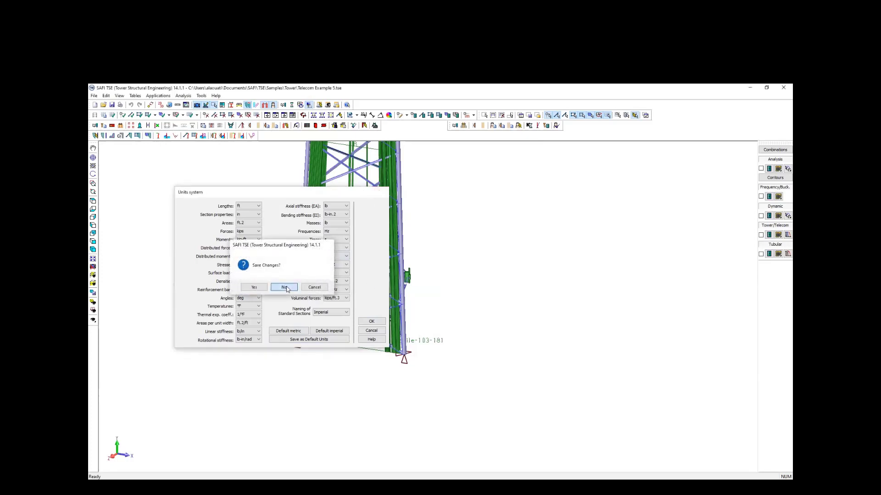
Open the connection schemas and set the A325N 5/8 schema's connection type to Splice (double shear).
{"action": "left_click", "coordinate": [115, 136]}
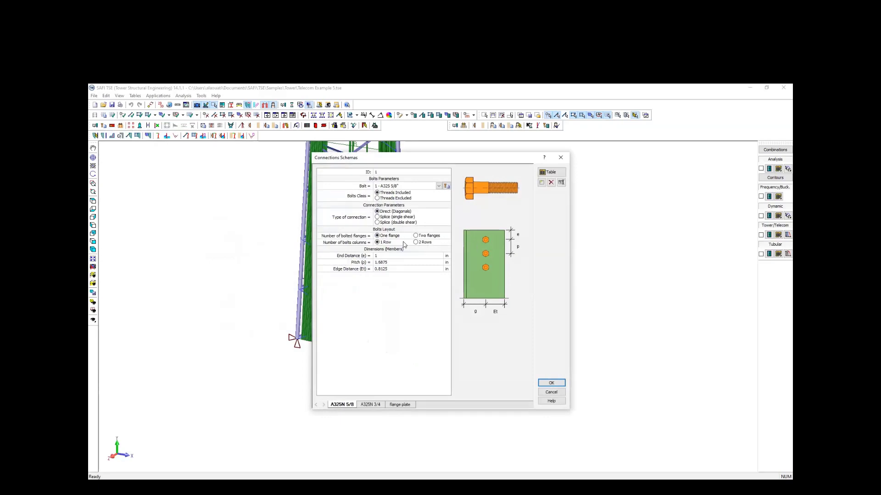
{"action": "left_click", "coordinate": [385, 222]}
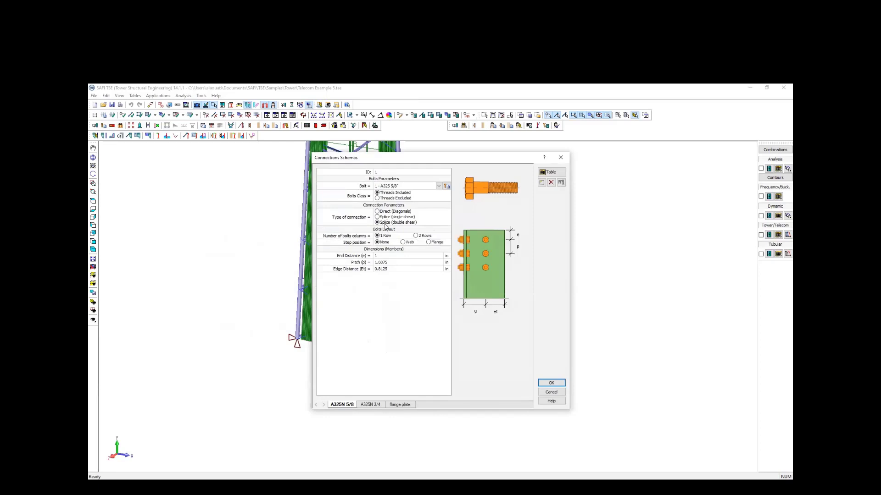